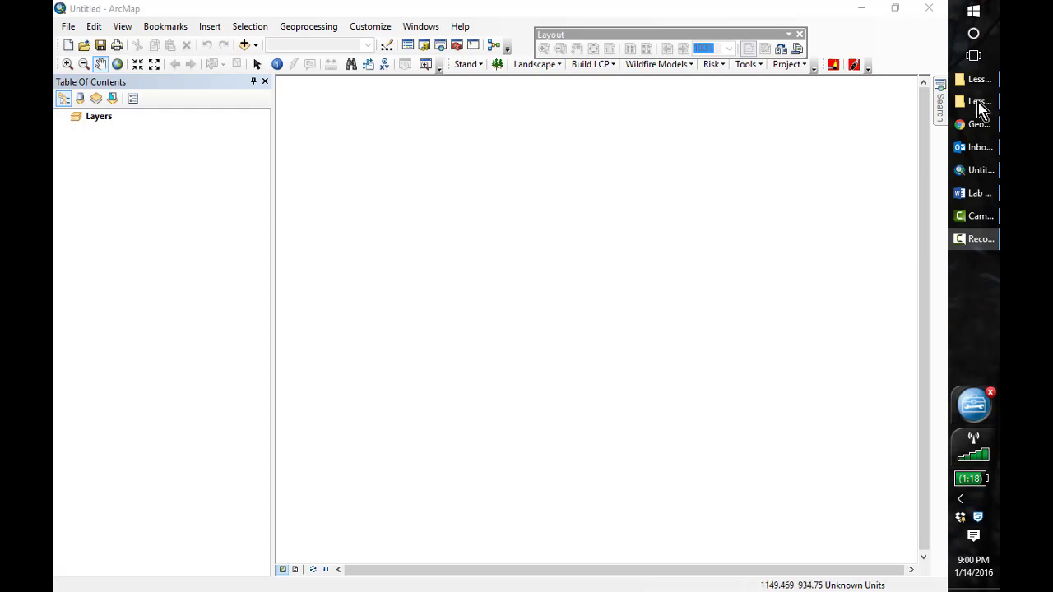
# Step: Look at the contents of the Lesson_2 folder in File Explorer and return to ArcMap
pyautogui.moveTo(967, 88)
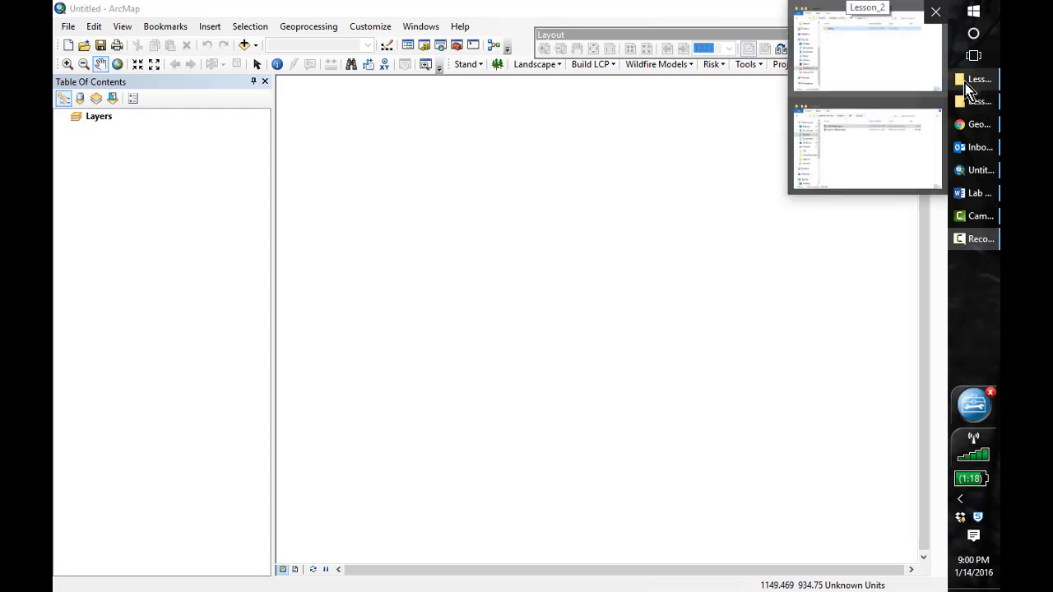
pyautogui.click(967, 88)
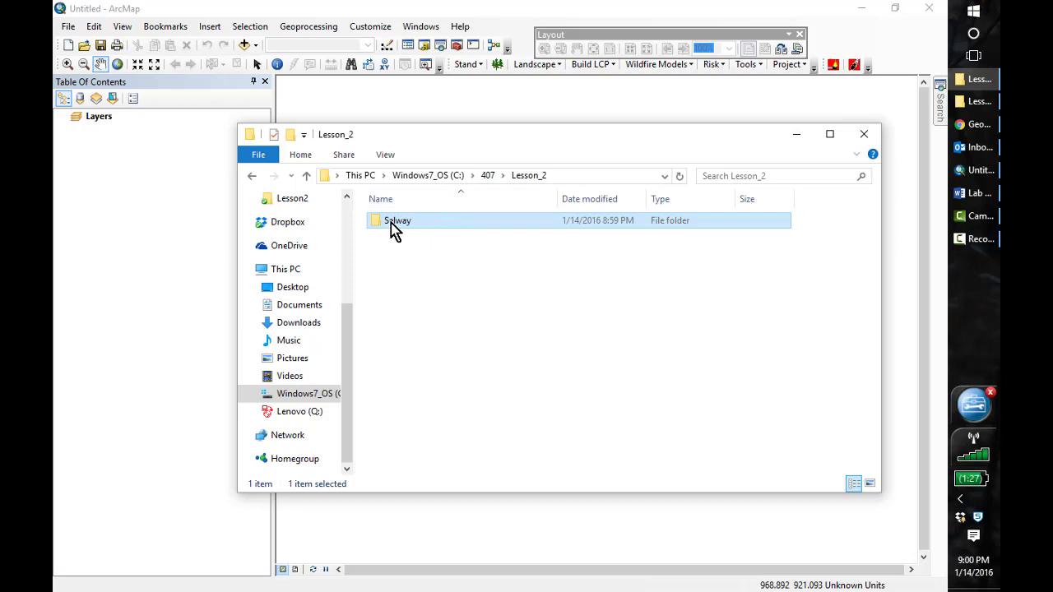
pyautogui.click(180, 230)
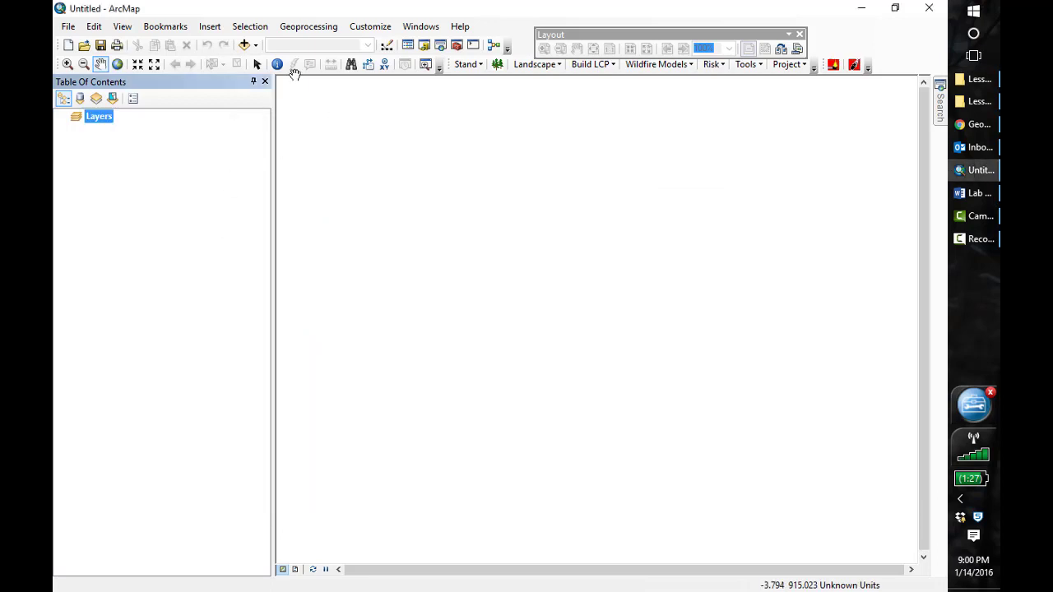
# Step: Start adding data to the map and browse to the Selway folder in C:\407\Lesson_2
pyautogui.click(245, 48)
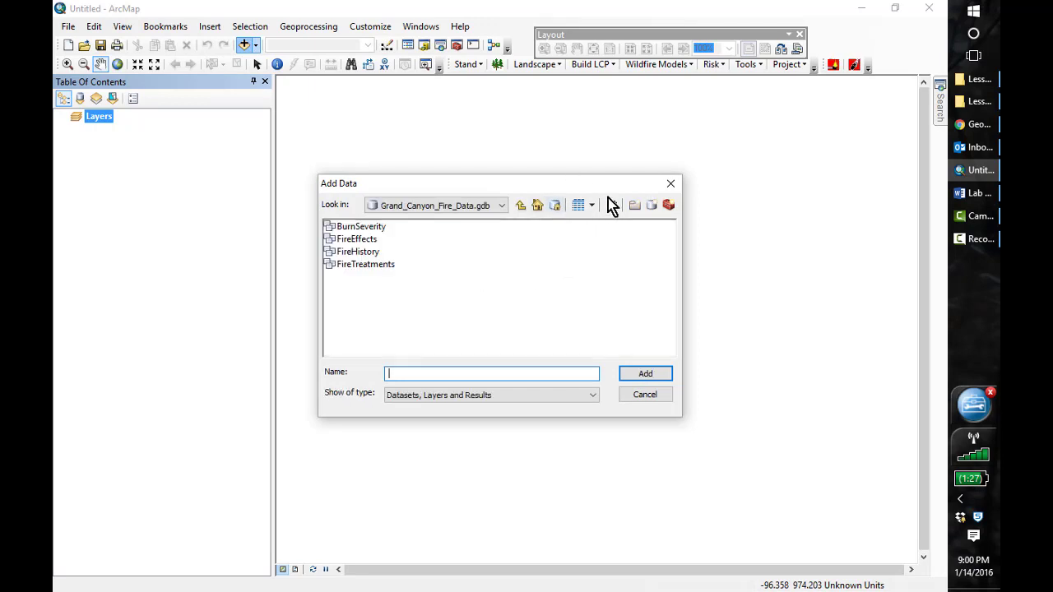
pyautogui.click(504, 207)
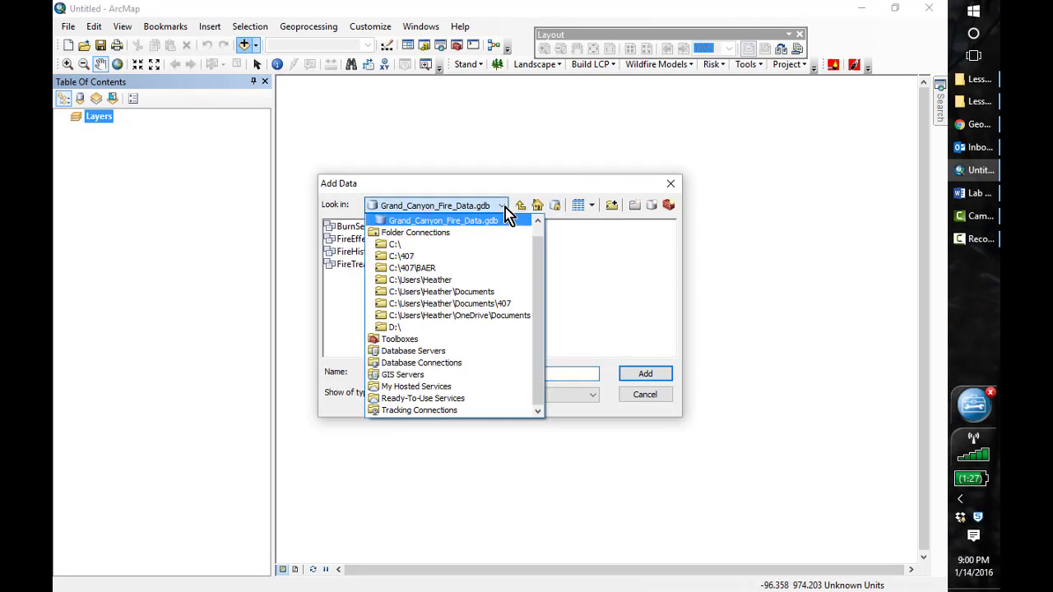
pyautogui.click(429, 257)
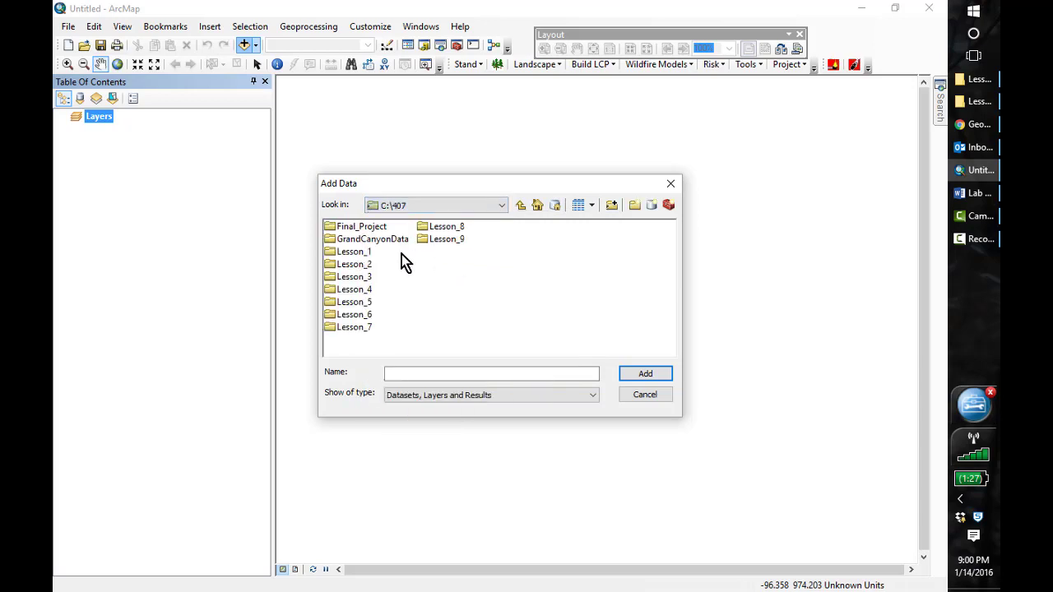
pyautogui.doubleClick(357, 265)
pyautogui.doubleClick(344, 229)
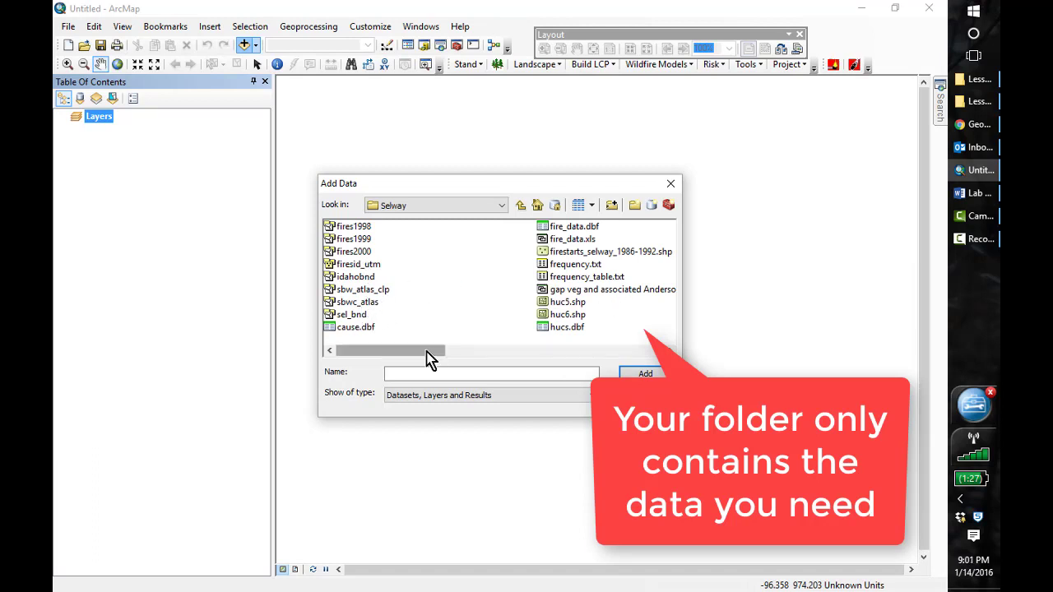
# Step: Add sbw_pvt, sbw_ele, firestarts_selway_1986-1992.shp, huc5.shp, fires2000, idahobnd and pvt.dbf to the map, accepting the missing spatial reference
pyautogui.moveTo(431, 359); pyautogui.dragTo(514, 352)
pyautogui.click(573, 291)
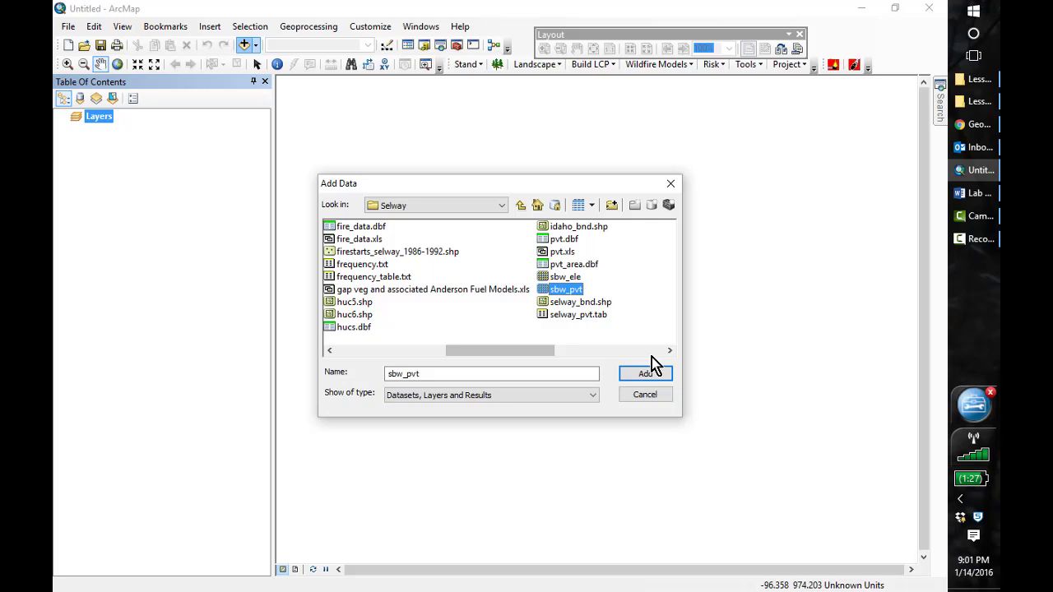
pyautogui.keyDown('ctrl'); pyautogui.click(557, 280); pyautogui.keyUp('ctrl')
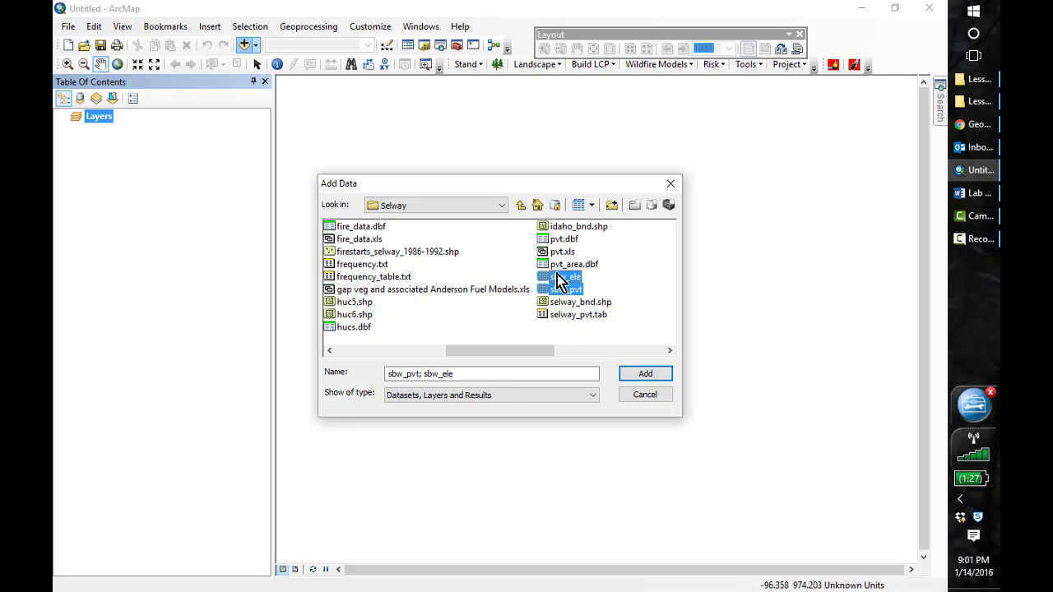
pyautogui.keyDown('ctrl'); pyautogui.click(412, 255); pyautogui.keyUp('ctrl')
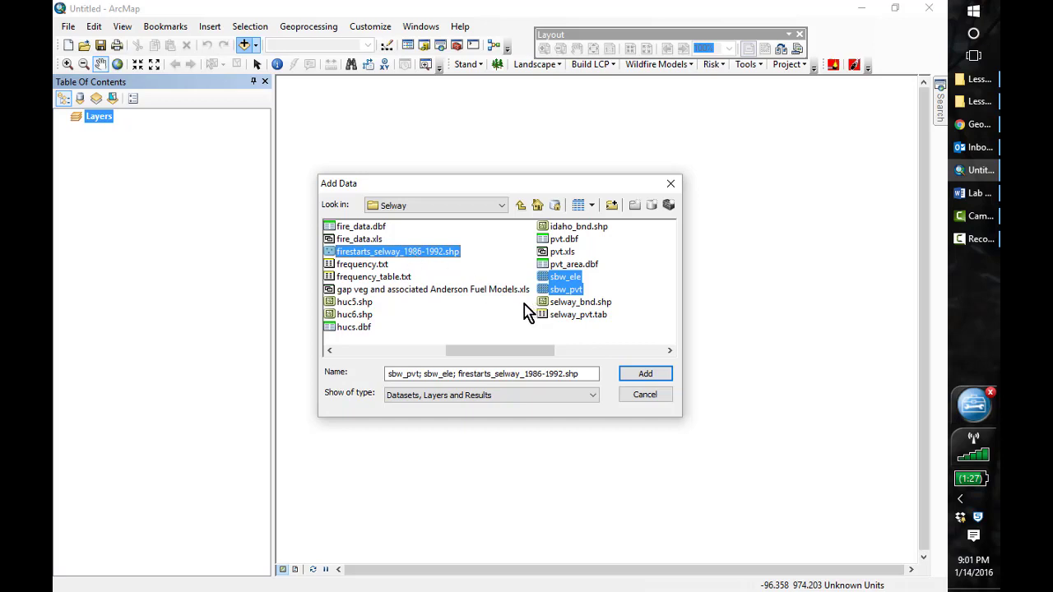
pyautogui.keyDown('ctrl'); pyautogui.click(356, 303); pyautogui.keyUp('ctrl')
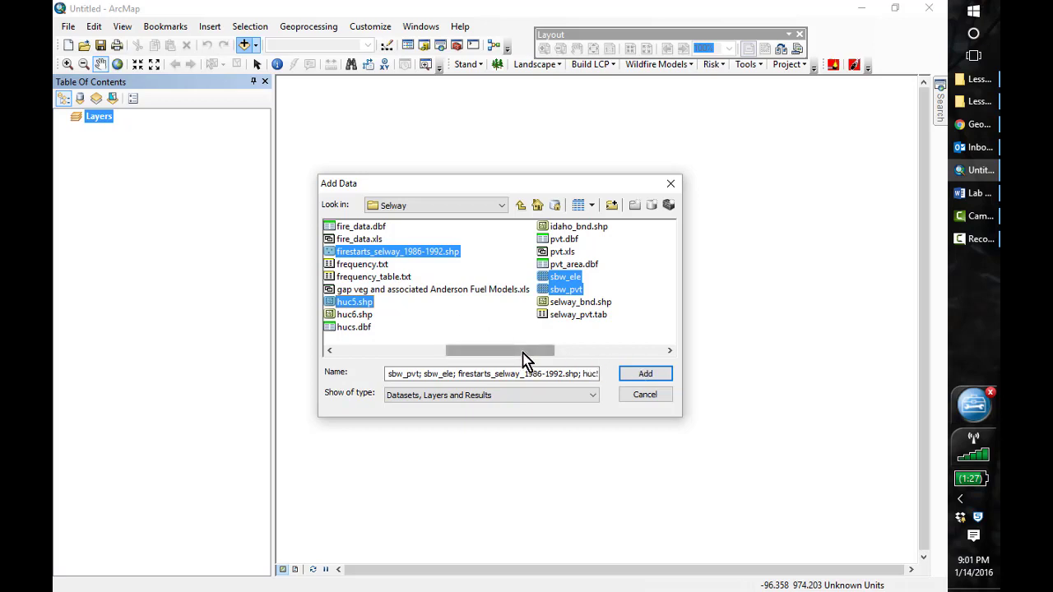
pyautogui.moveTo(515, 351); pyautogui.dragTo(413, 352)
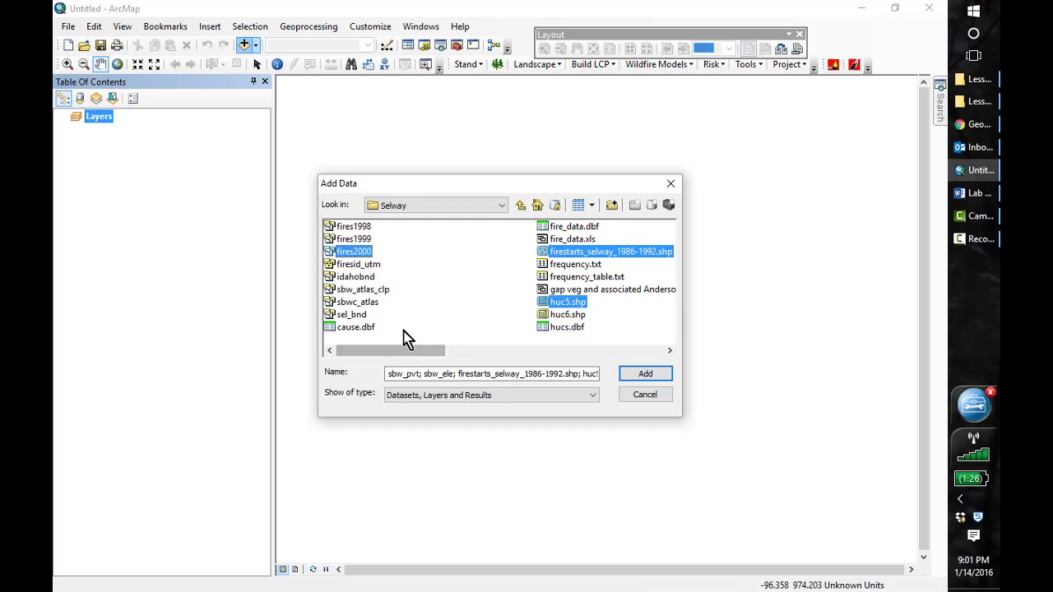
pyautogui.keyDown('ctrl'); pyautogui.click(366, 278); pyautogui.keyUp('ctrl')
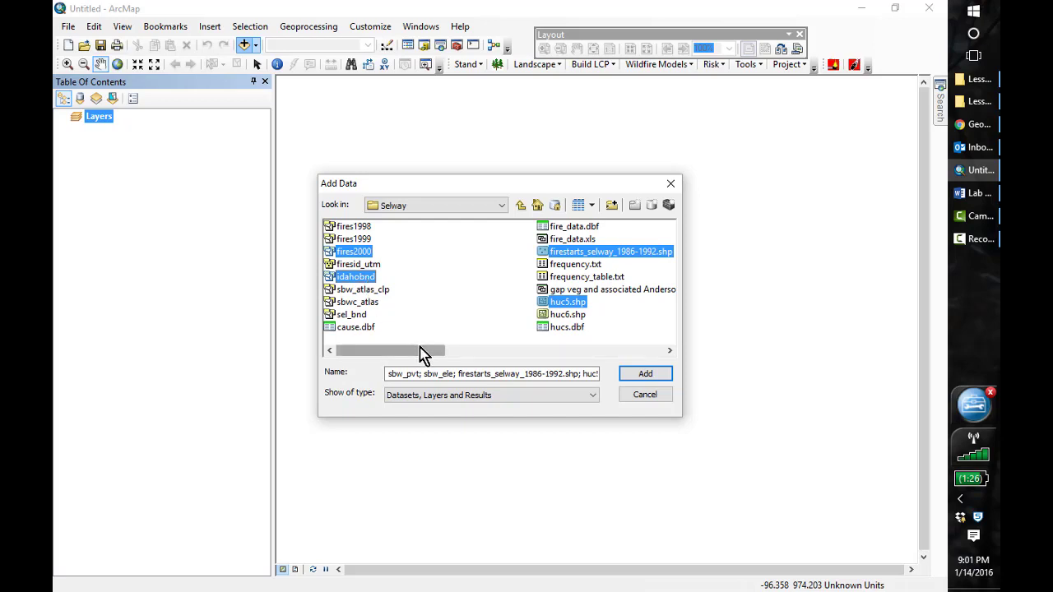
pyautogui.moveTo(419, 352); pyautogui.dragTo(526, 352)
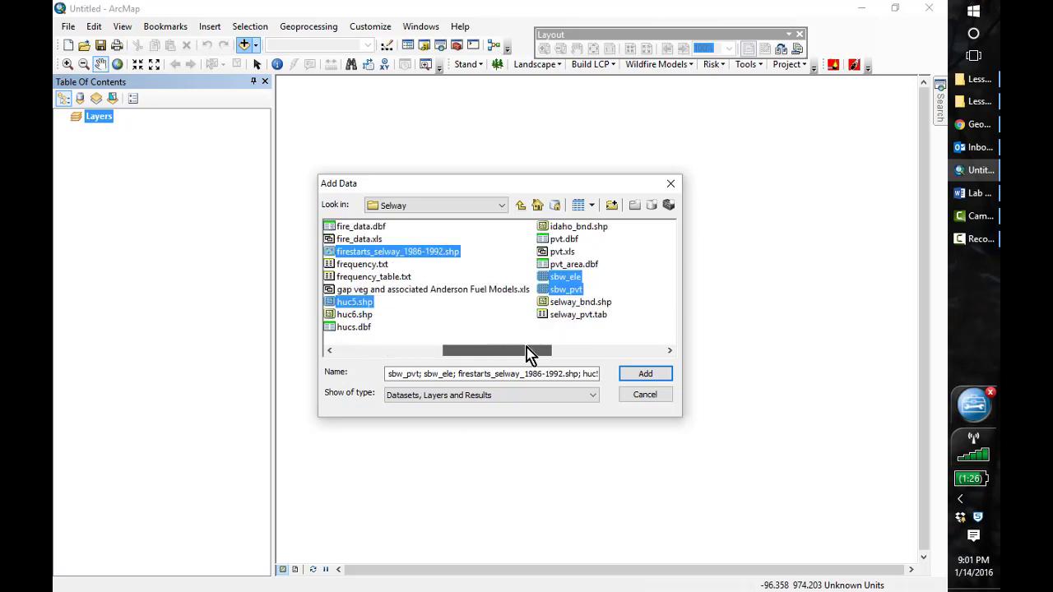
pyautogui.keyDown('ctrl'); pyautogui.click(566, 239); pyautogui.keyUp('ctrl')
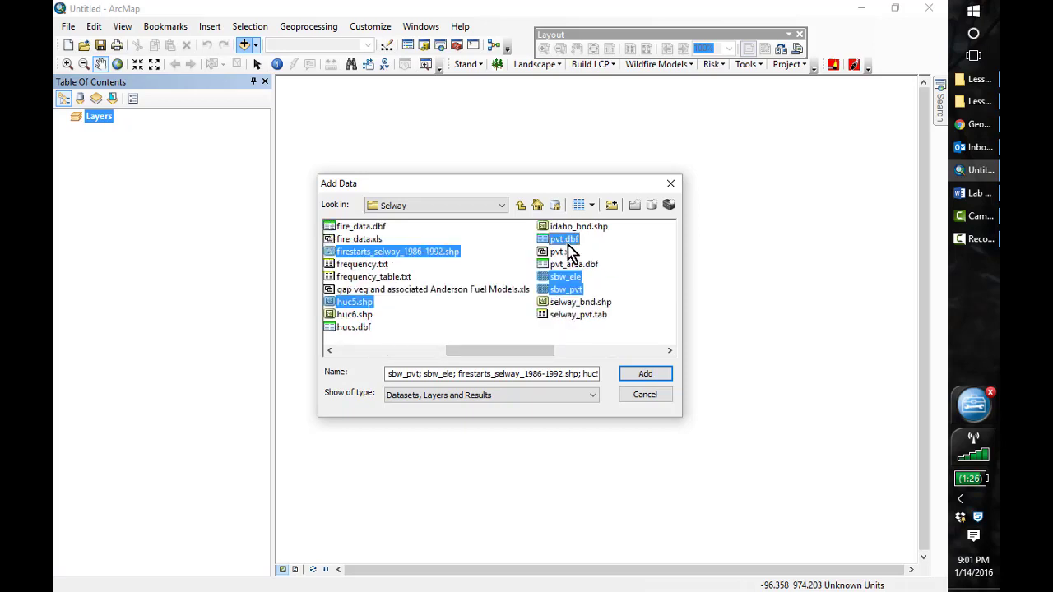
pyautogui.click(658, 373)
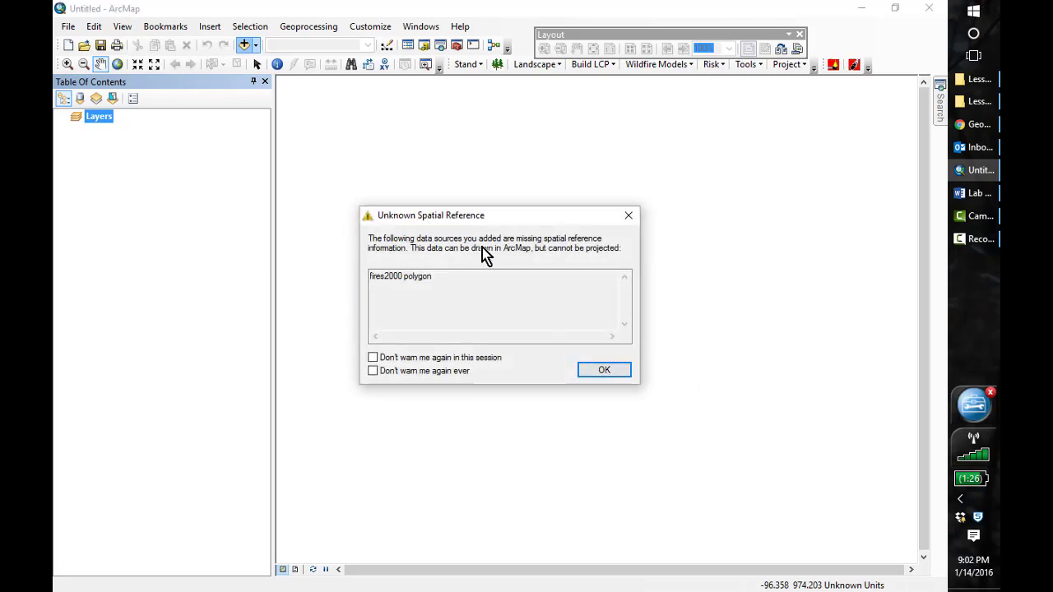
pyautogui.click(604, 371)
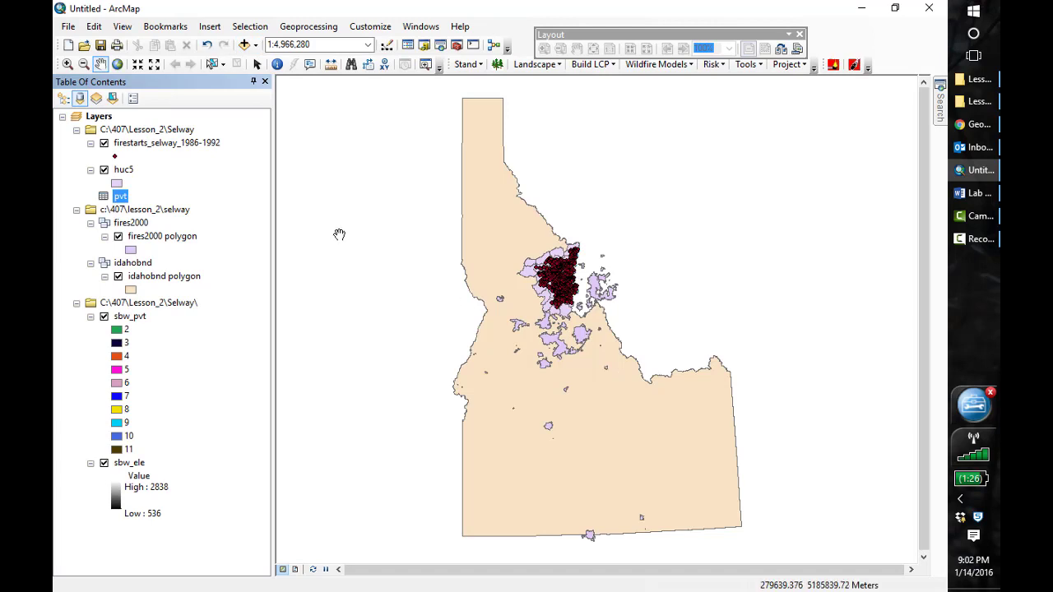
# Step: Compare the table of contents listed by source and by drawing order, leaving it in drawing order
pyautogui.click(62, 100)
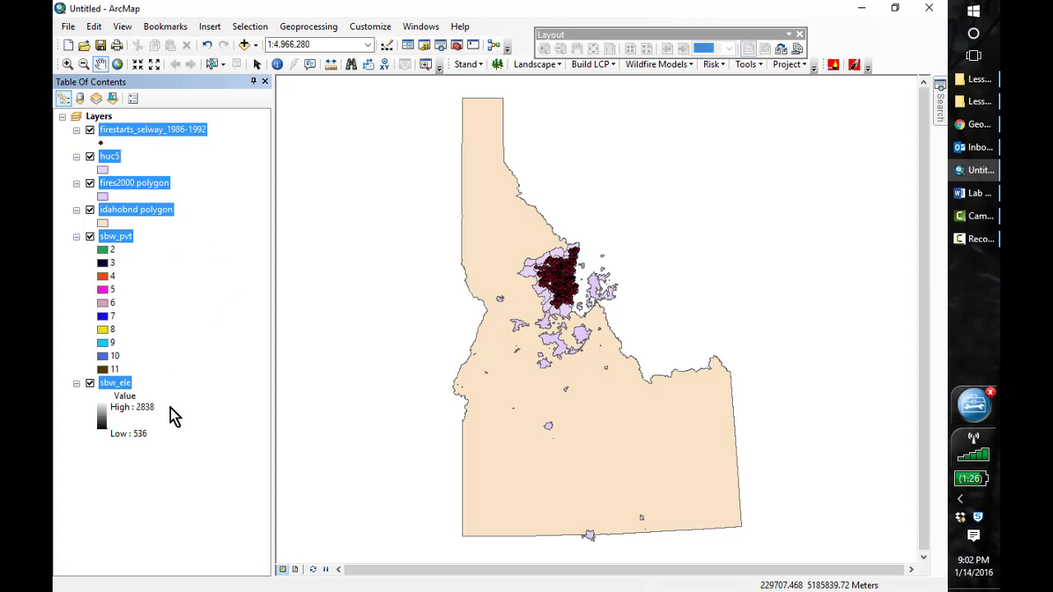
pyautogui.click(79, 98)
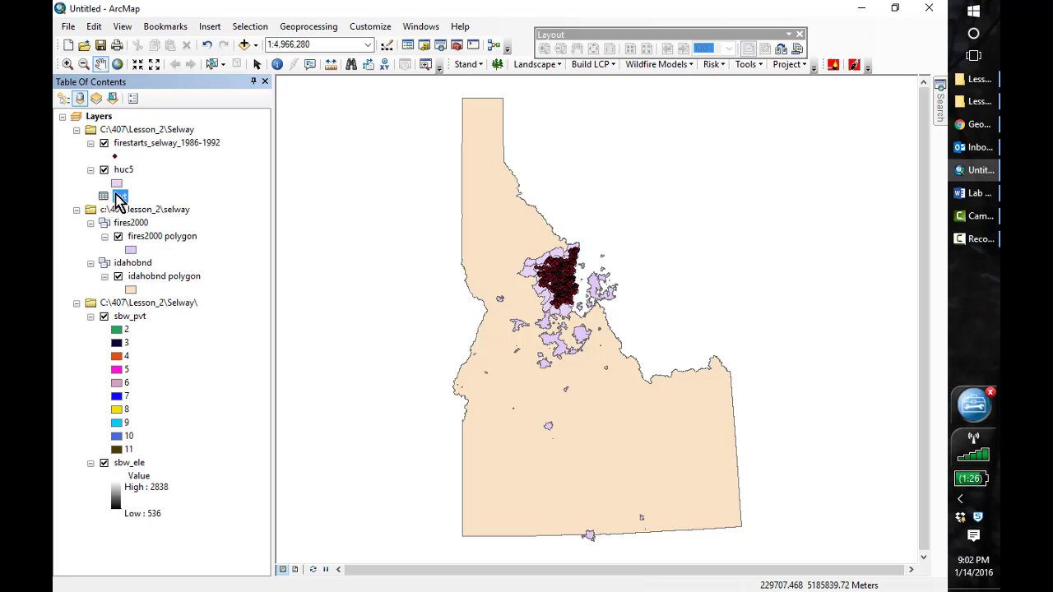
pyautogui.click(63, 98)
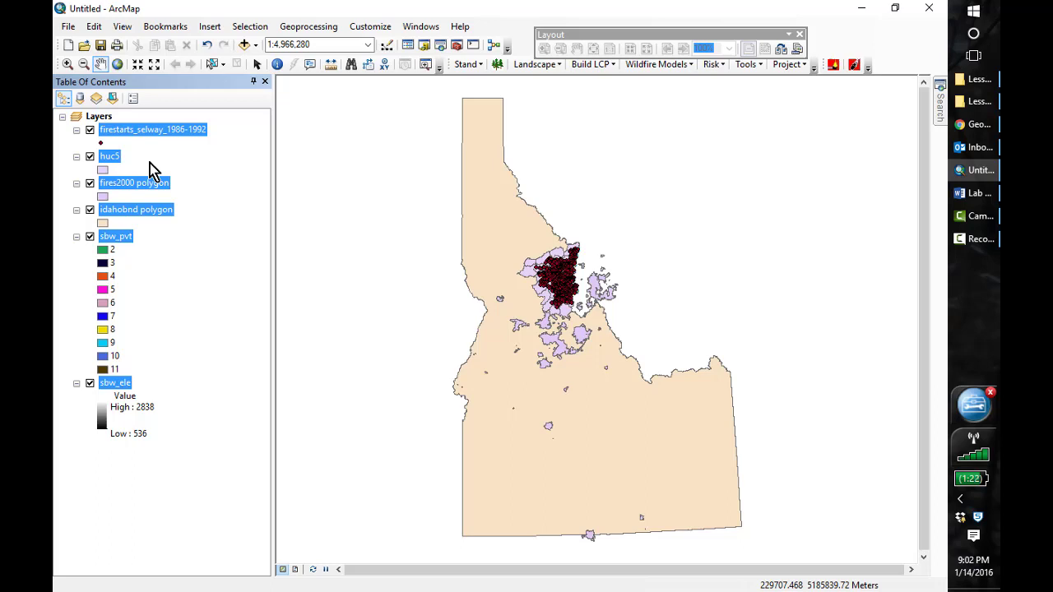
# Step: Check in the list of extensions that Spatial Analyst is enabled
pyautogui.click(370, 28)
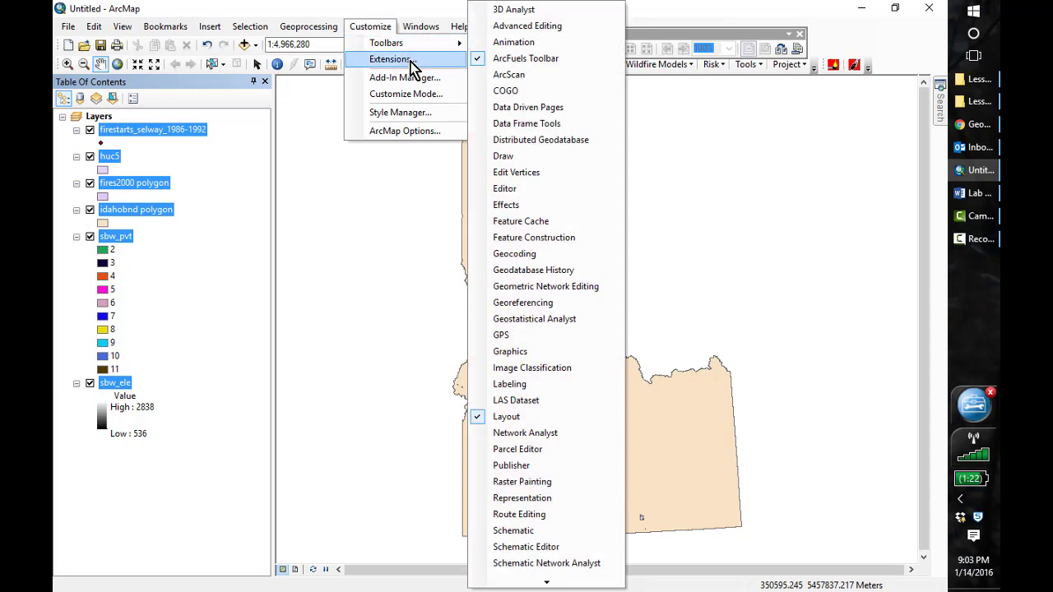
pyautogui.click(413, 64)
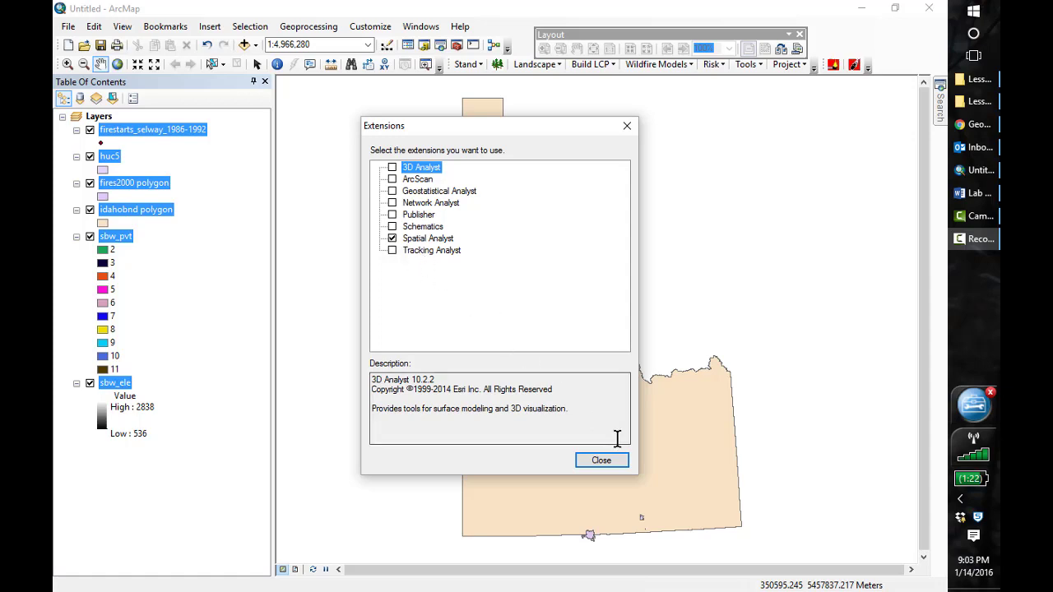
pyautogui.click(613, 463)
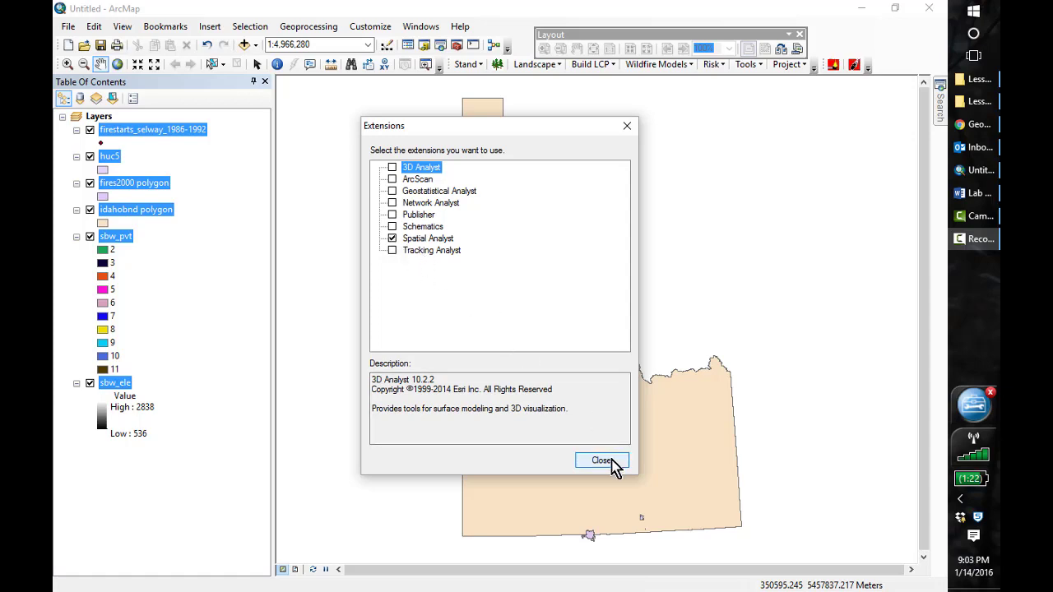
pyautogui.click(613, 463)
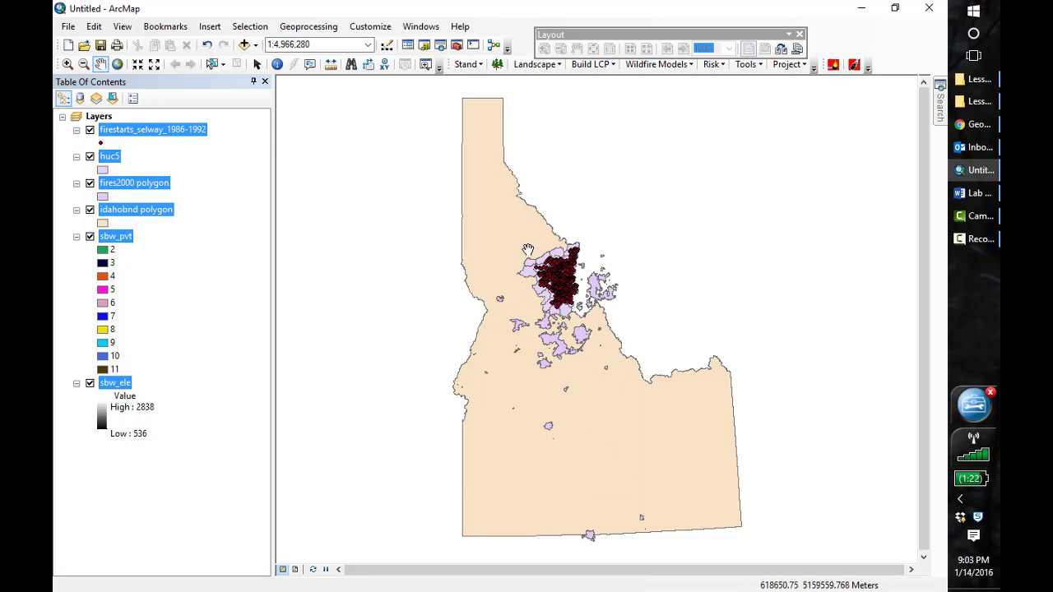
# Step: Display the Spatial Analyst toolbar
pyautogui.click(375, 29)
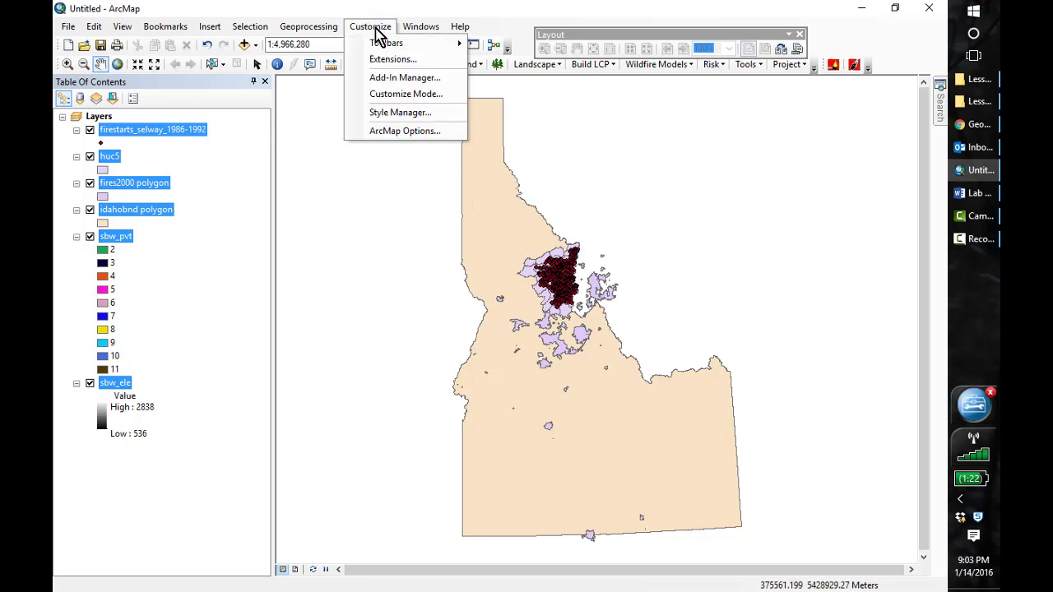
pyautogui.moveTo(400, 43)
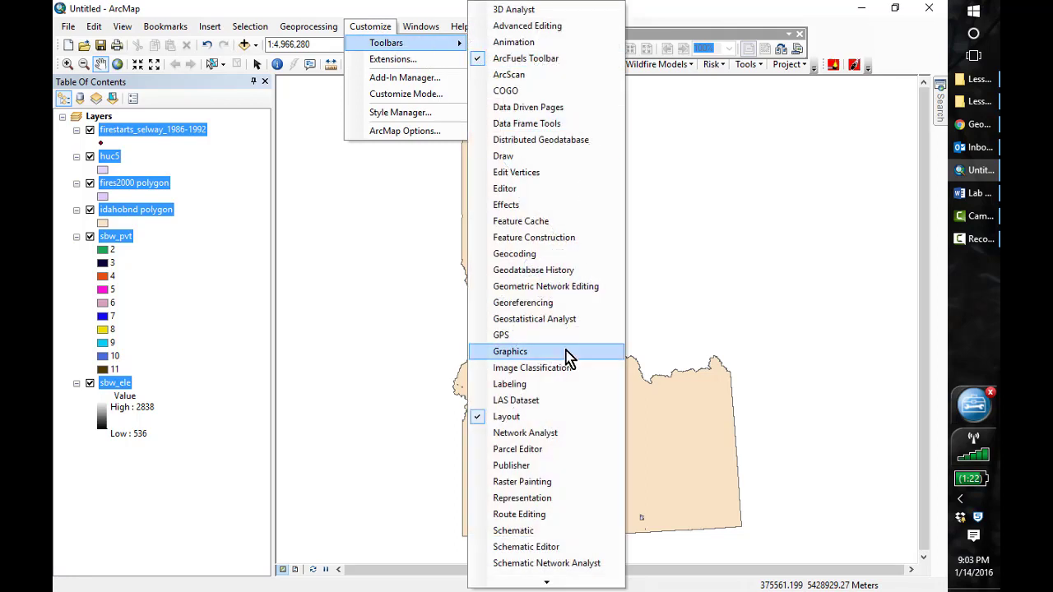
pyautogui.moveTo(553, 583)
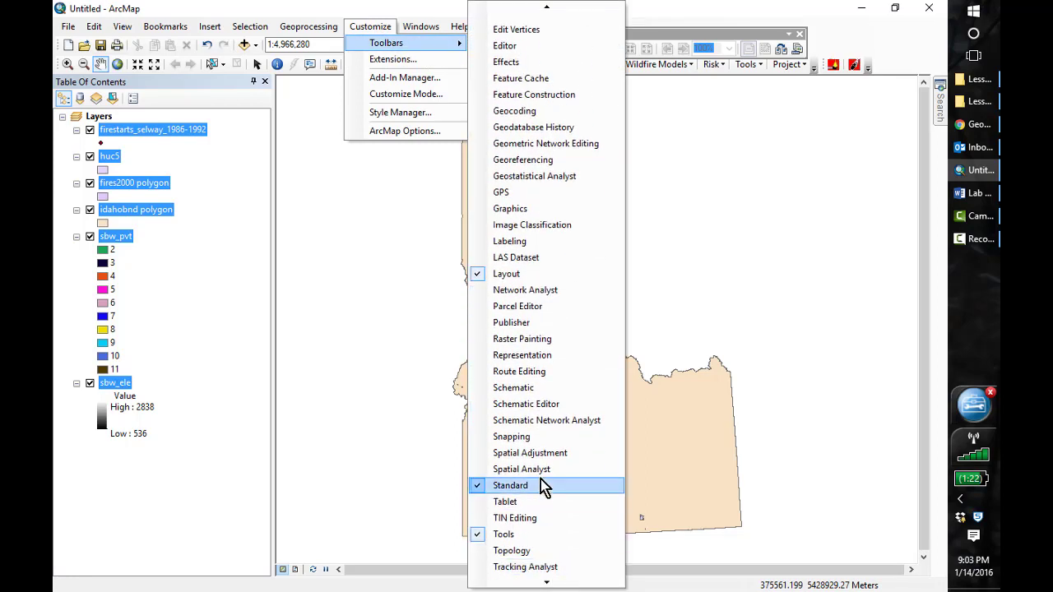
pyautogui.click(526, 470)
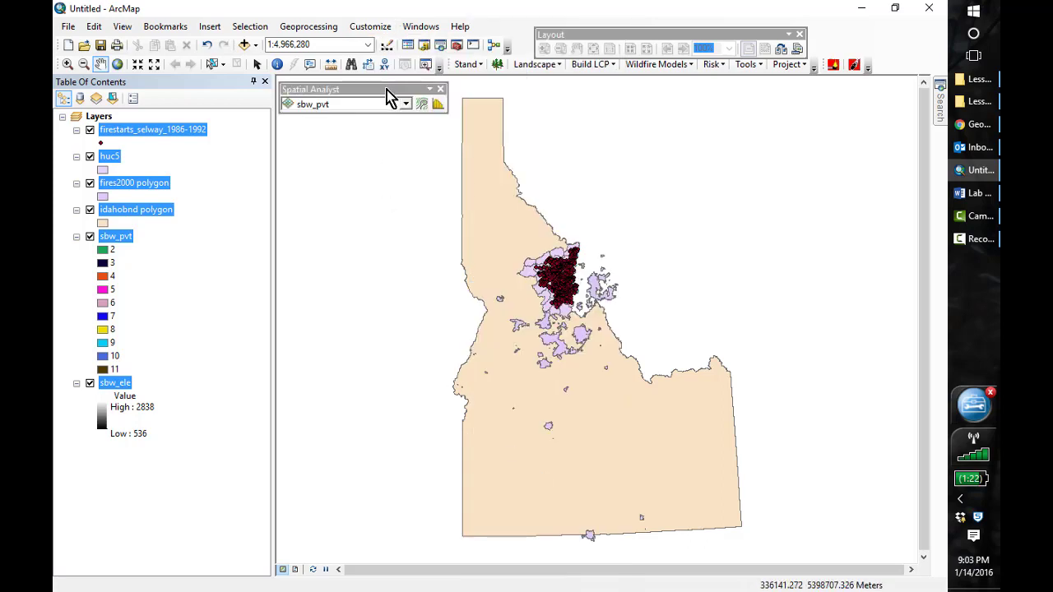
# Step: Close the floating Layout toolbar and dock the Spatial Analyst toolbar beside the Standard toolbar
pyautogui.moveTo(386, 90); pyautogui.dragTo(558, 23)
pyautogui.moveTo(586, 24); pyautogui.dragTo(601, 24)
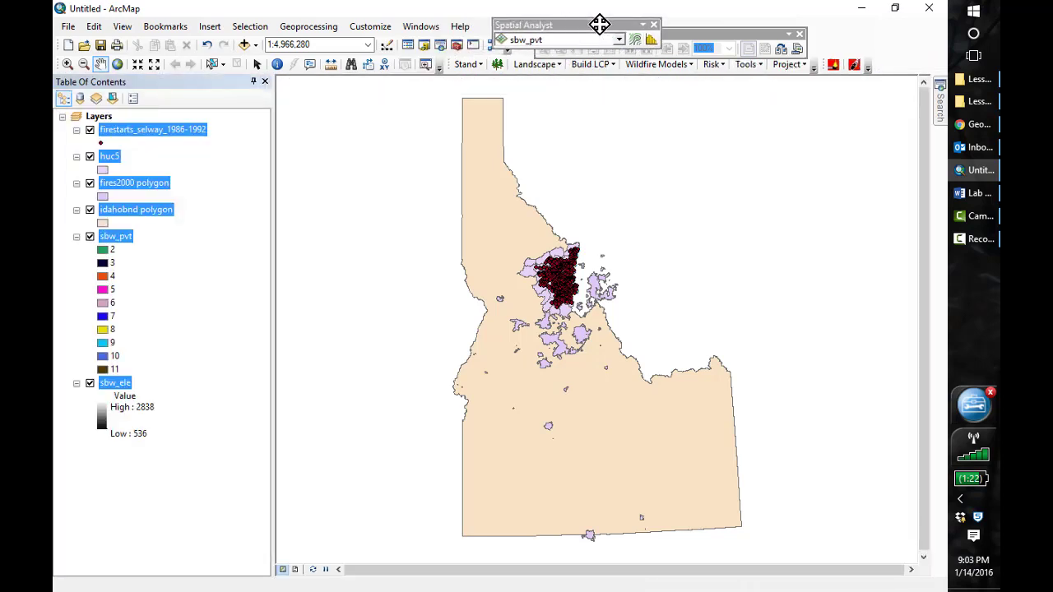
pyautogui.click(799, 34)
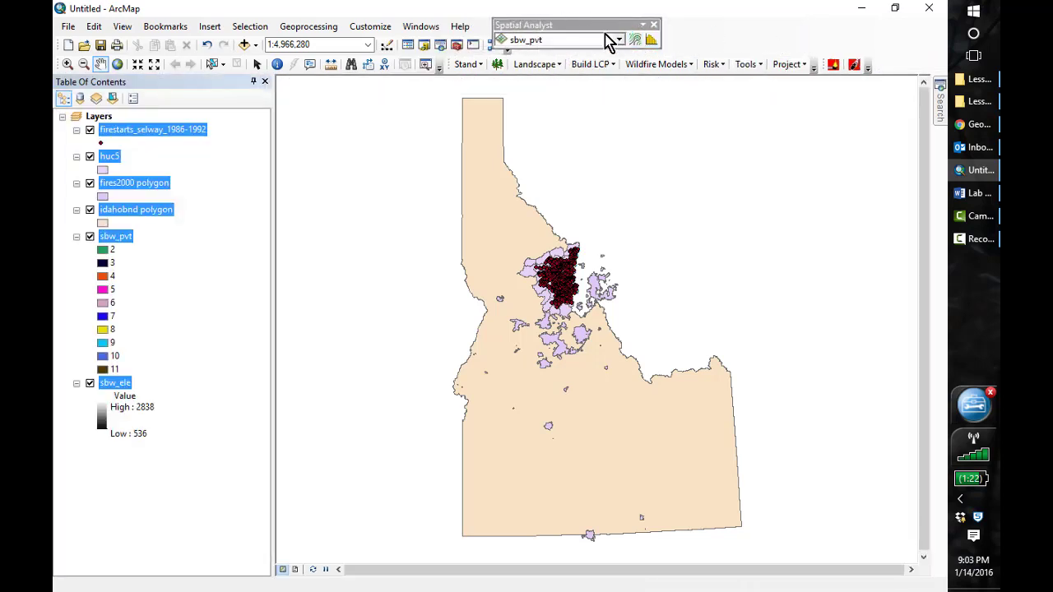
pyautogui.moveTo(597, 24); pyautogui.dragTo(630, 46)
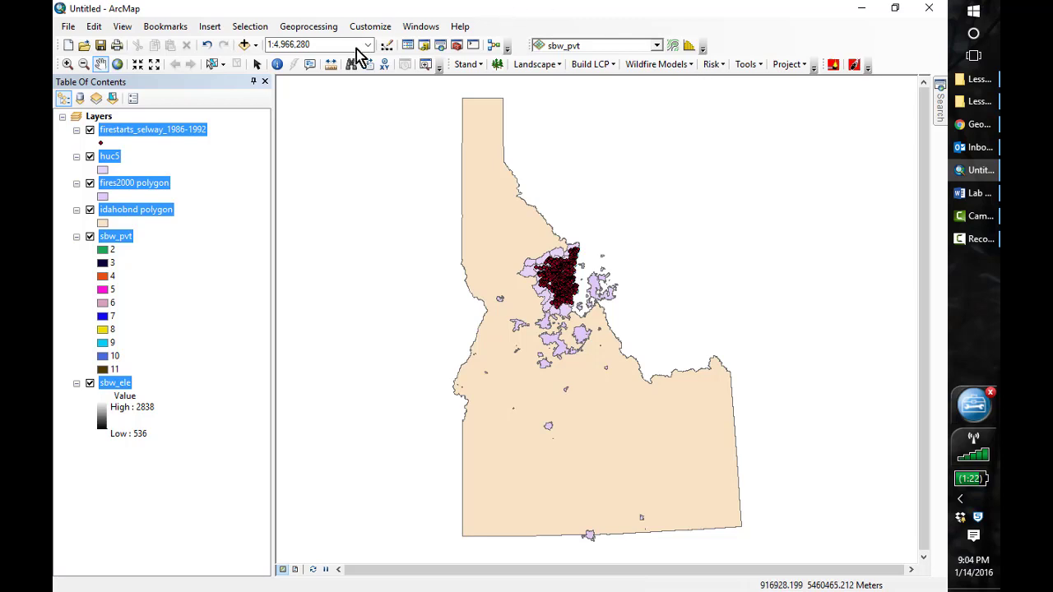
# Step: Set the current workspace in the geoprocessing environment settings to the C:\407\Lesson_2 folder
pyautogui.click(307, 31)
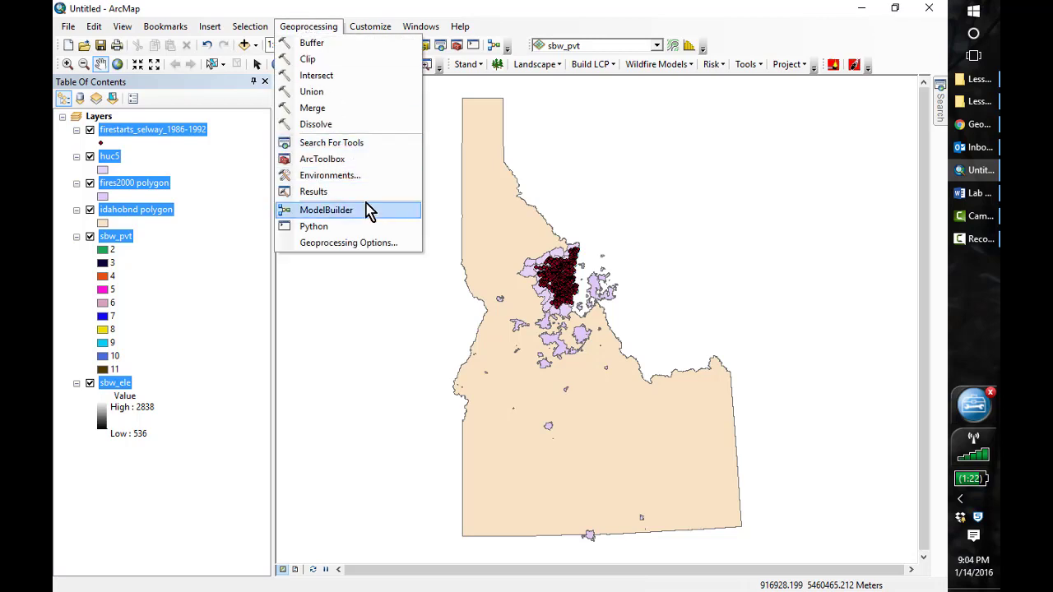
pyautogui.click(355, 188)
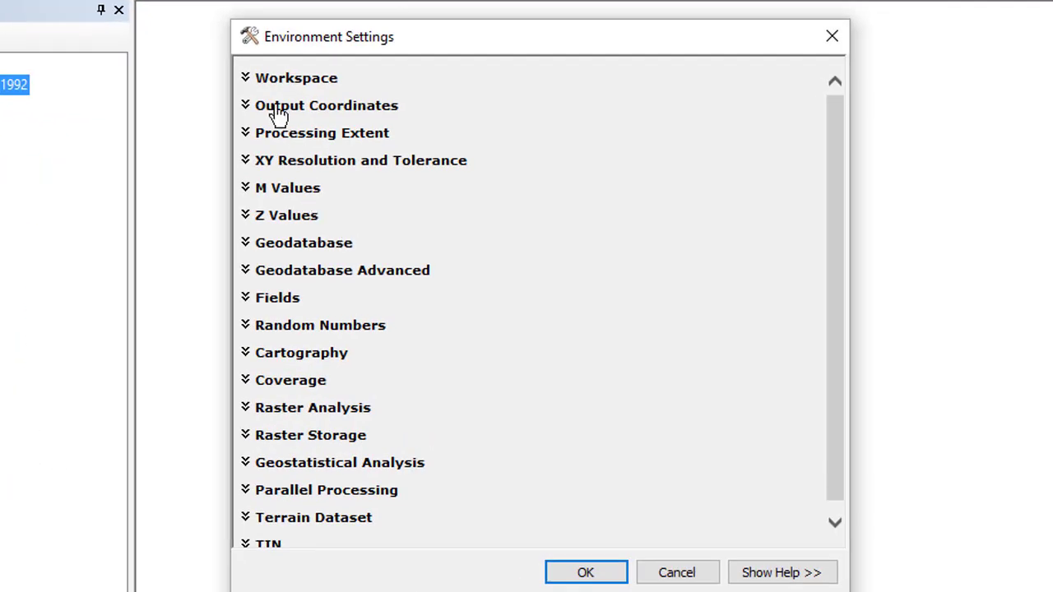
pyautogui.click(247, 78)
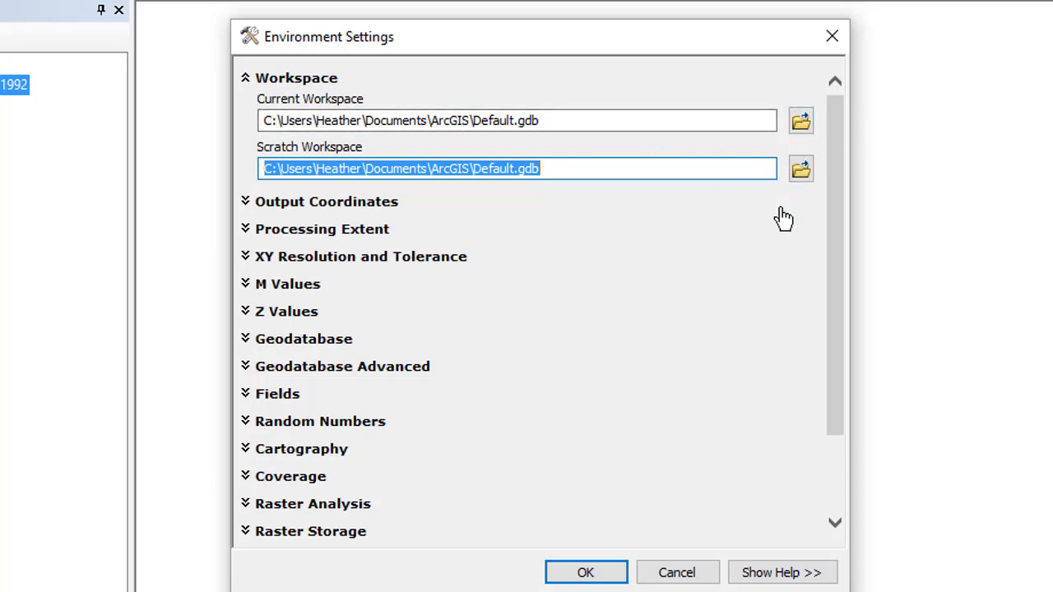
pyautogui.click(801, 123)
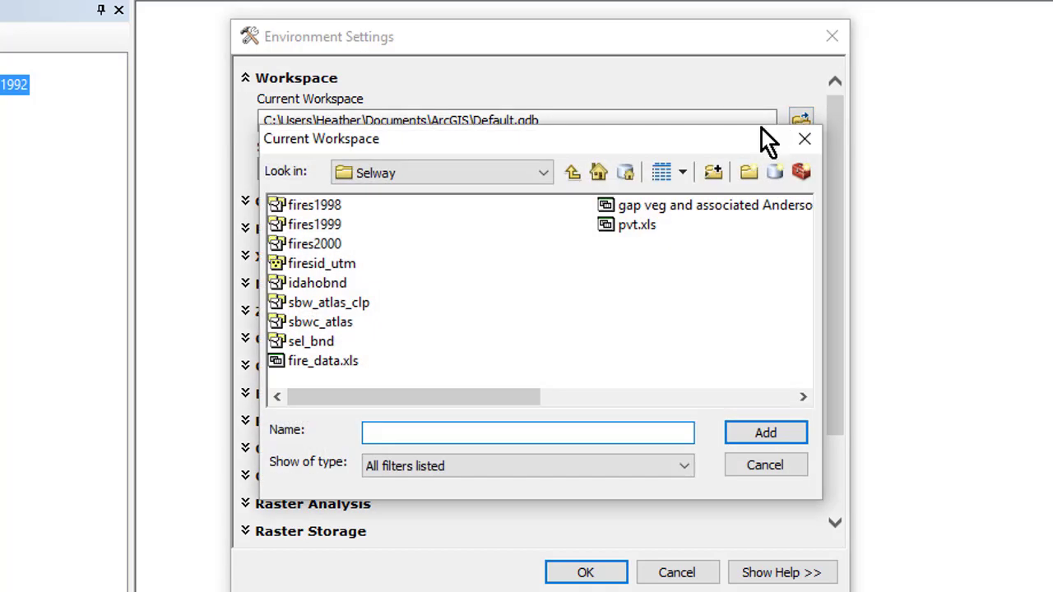
pyautogui.click(575, 173)
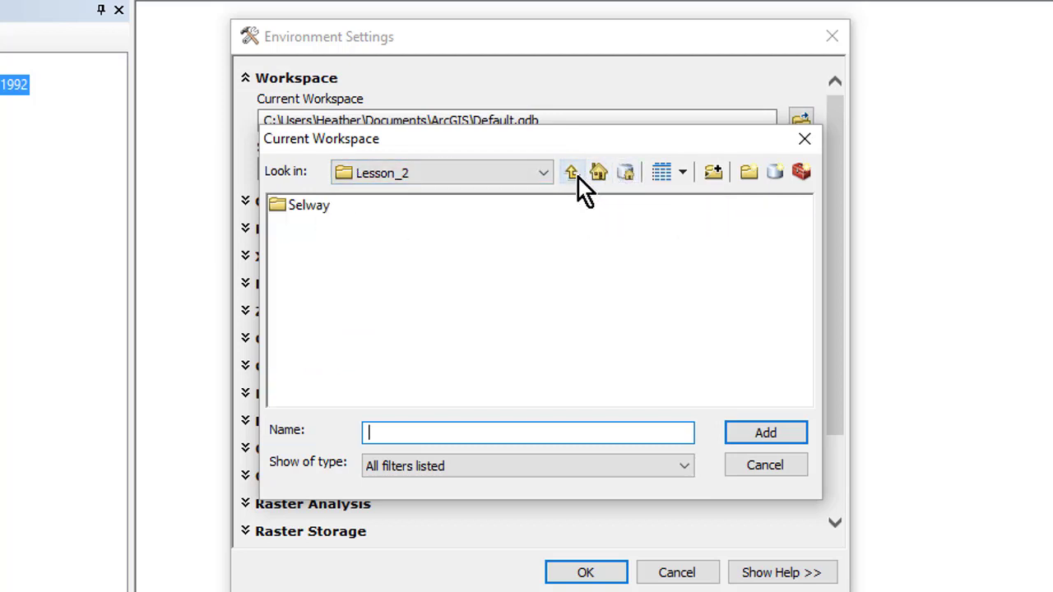
pyautogui.click(575, 174)
pyautogui.click(316, 263)
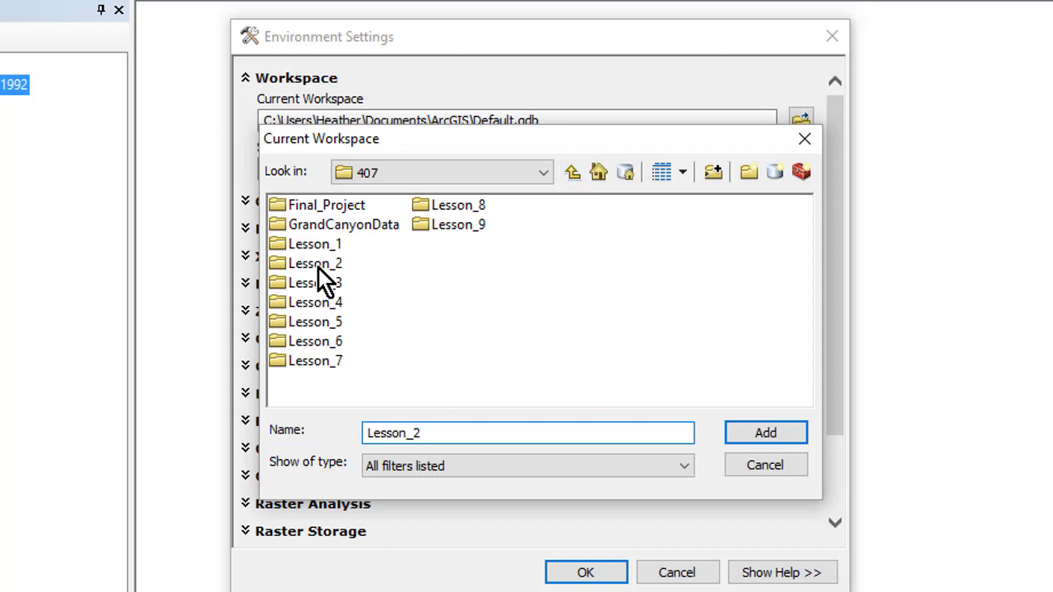
pyautogui.click(768, 429)
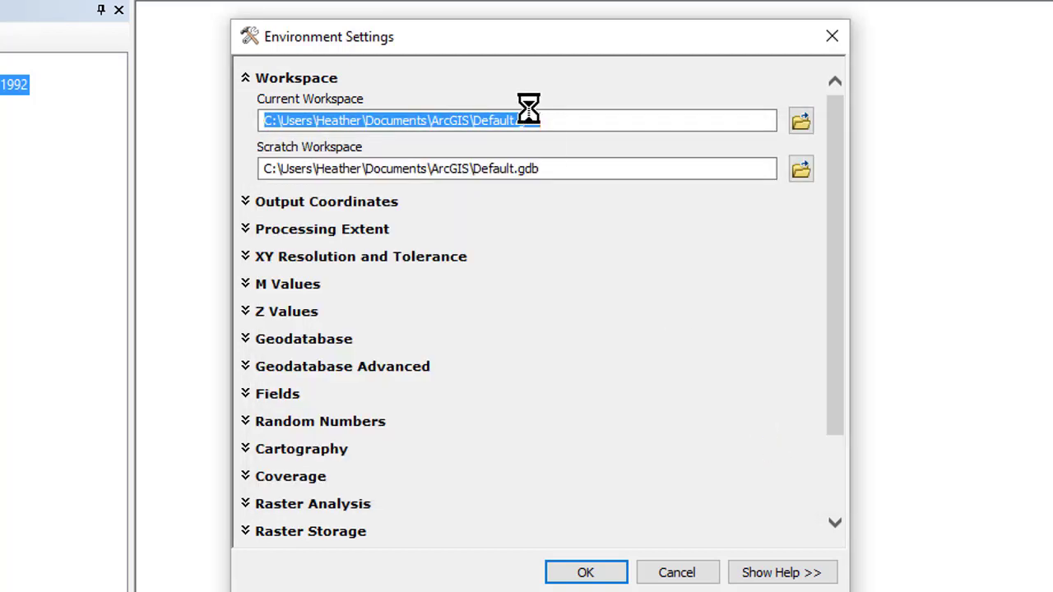
# Step: Copy the current workspace path C:\407\Lesson_2 into the scratch workspace
pyautogui.moveTo(366, 122); pyautogui.dragTo(223, 132)
pyautogui.hotkey('ctrl', 'c')
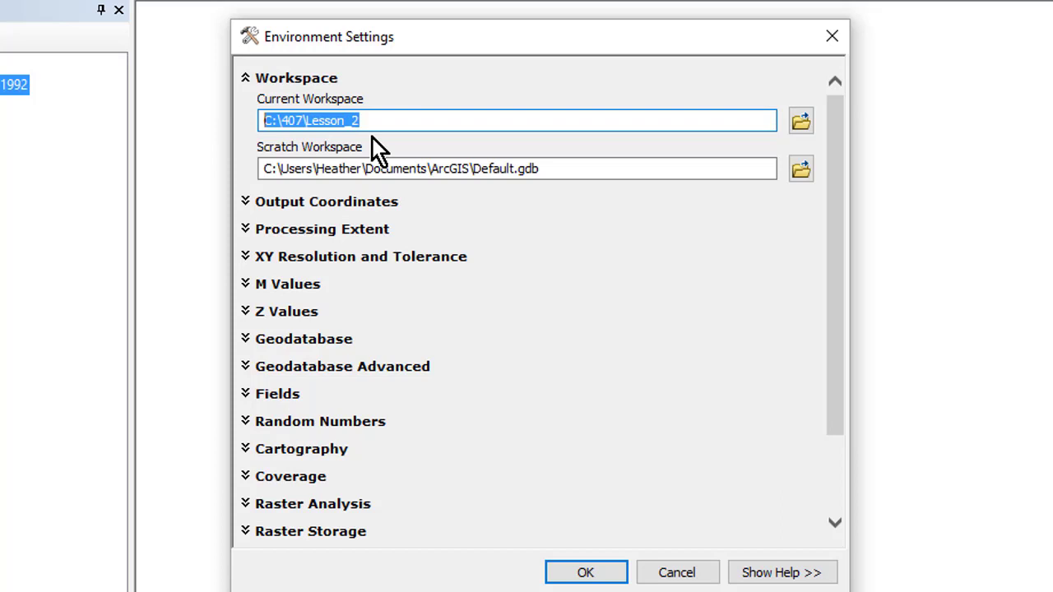
pyautogui.click(559, 180)
pyautogui.doubleClick(559, 180)
pyautogui.click(560, 179)
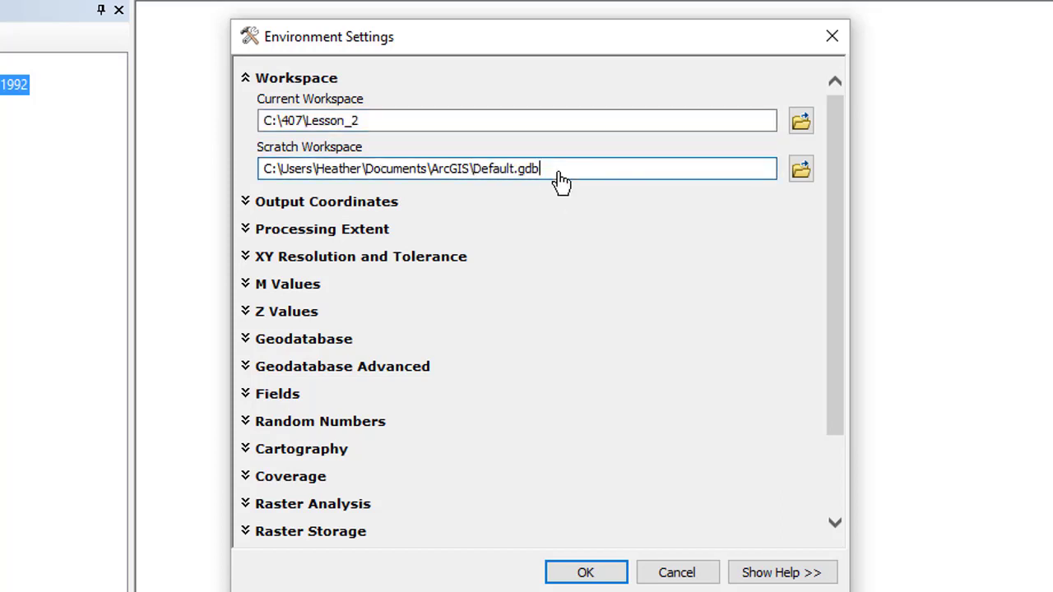
pyautogui.doubleClick(559, 179)
pyautogui.click(559, 180)
pyautogui.moveTo(552, 181); pyautogui.dragTo(245, 179)
pyautogui.hotkey('ctrl', 'v')
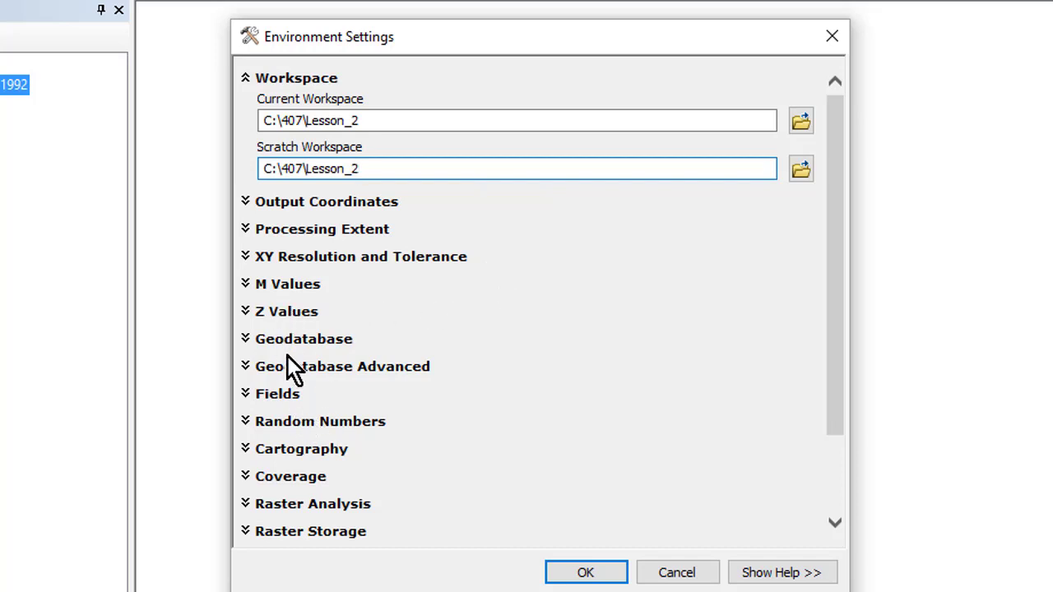
# Step: Set the raster analysis cell size to the same as layer sbw_pvt, choose the mask layer and accept the environment settings
pyautogui.click(252, 508)
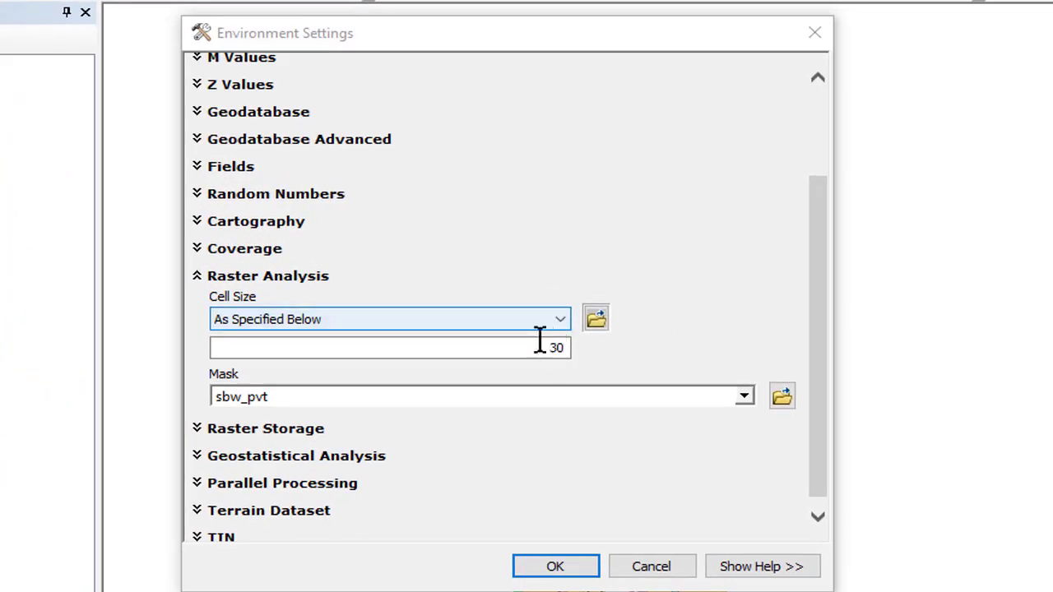
pyautogui.click(559, 322)
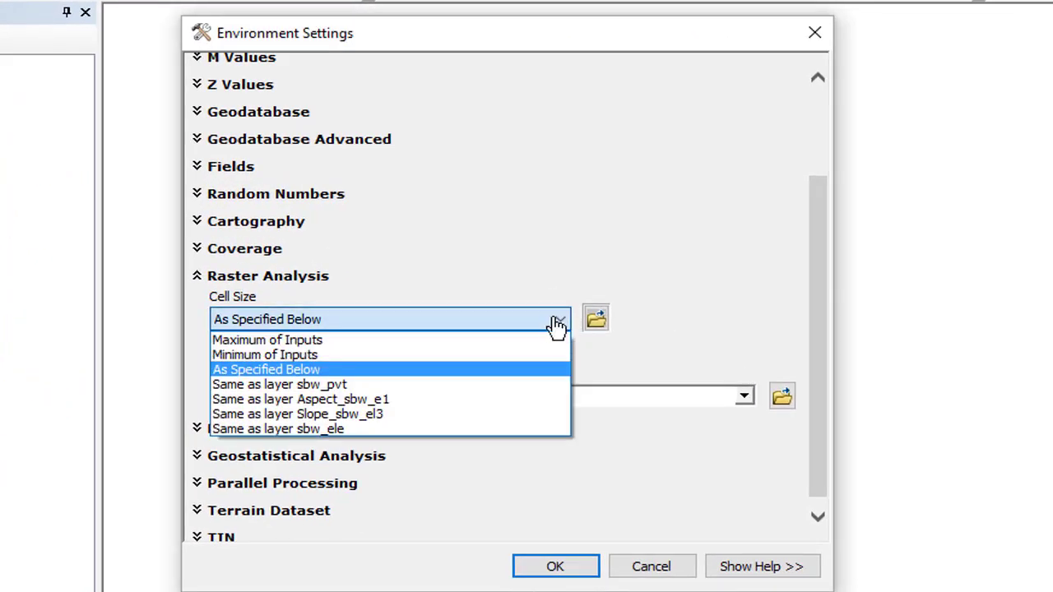
pyautogui.click(411, 386)
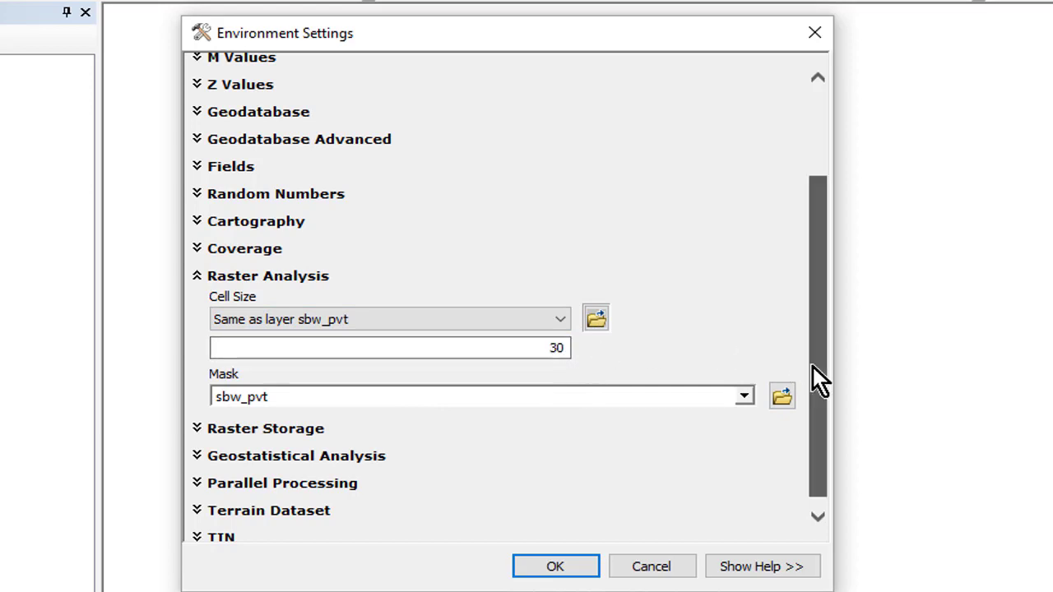
pyautogui.scroll(-1, 812, 365)
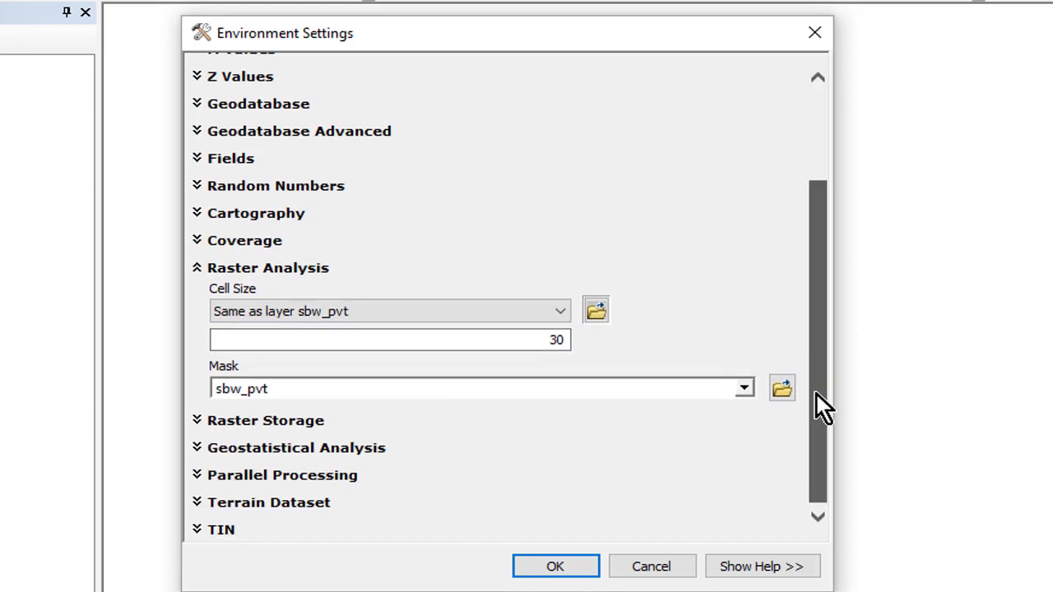
pyautogui.click(749, 394)
pyautogui.click(494, 528)
pyautogui.click(576, 566)
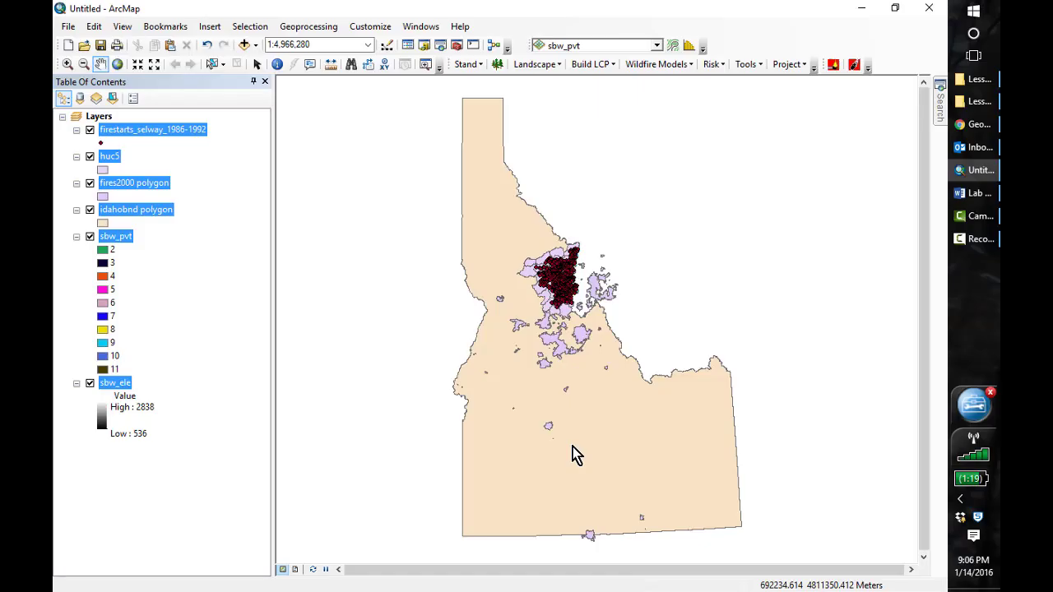
# Step: Turn off the idahobnd polygon layer and zoom in on the Selway fire area
pyautogui.click(90, 211)
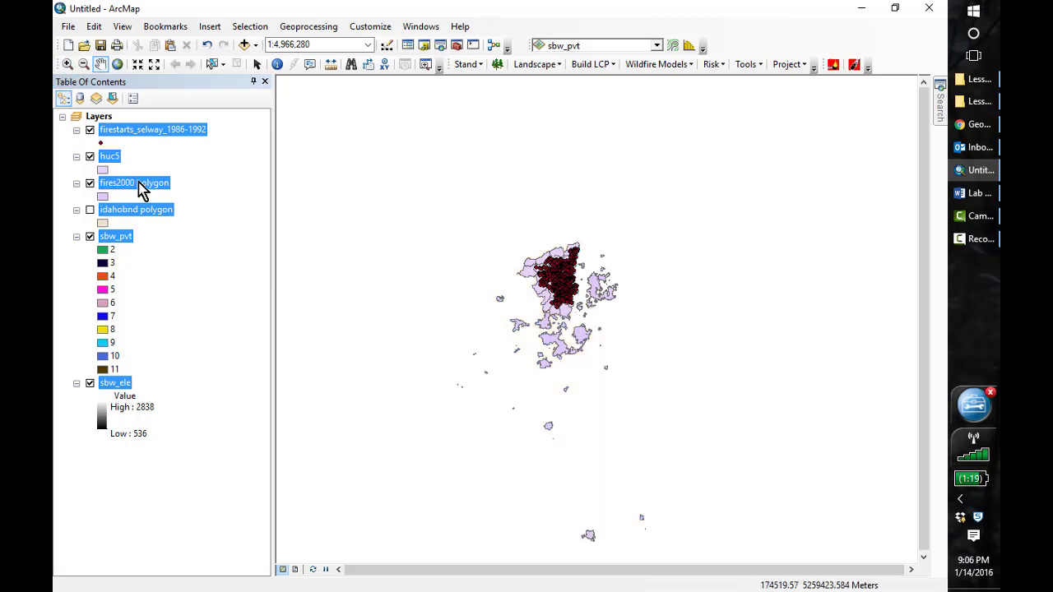
pyautogui.click(90, 210)
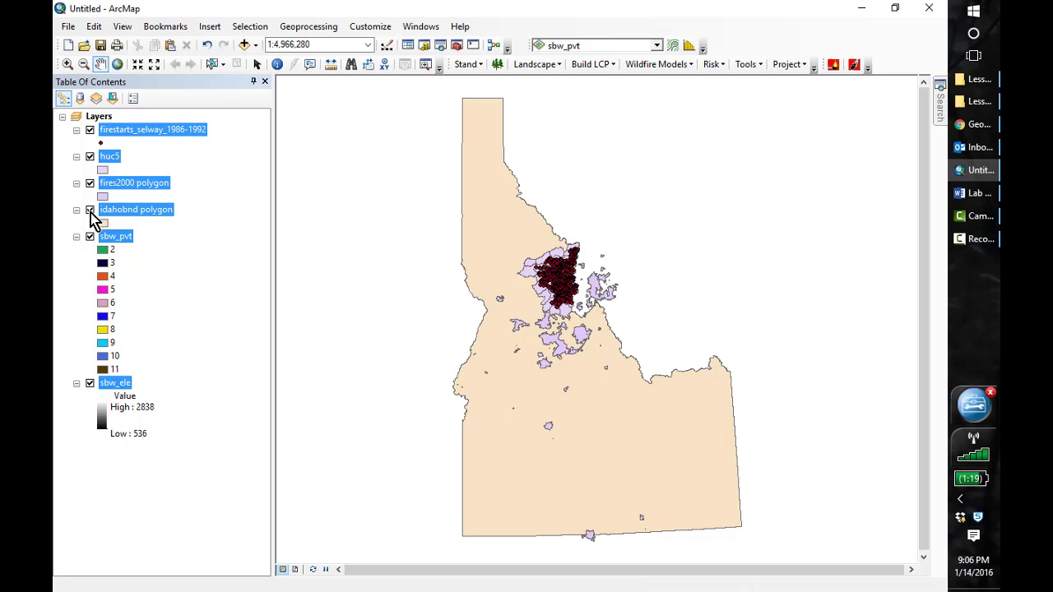
pyautogui.click(90, 211)
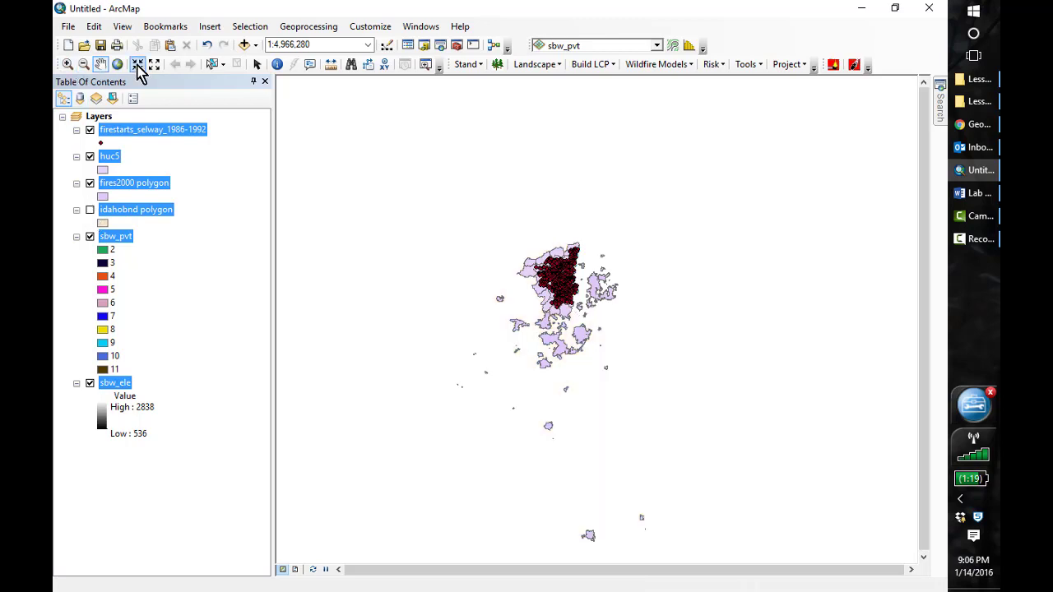
pyautogui.click(67, 65)
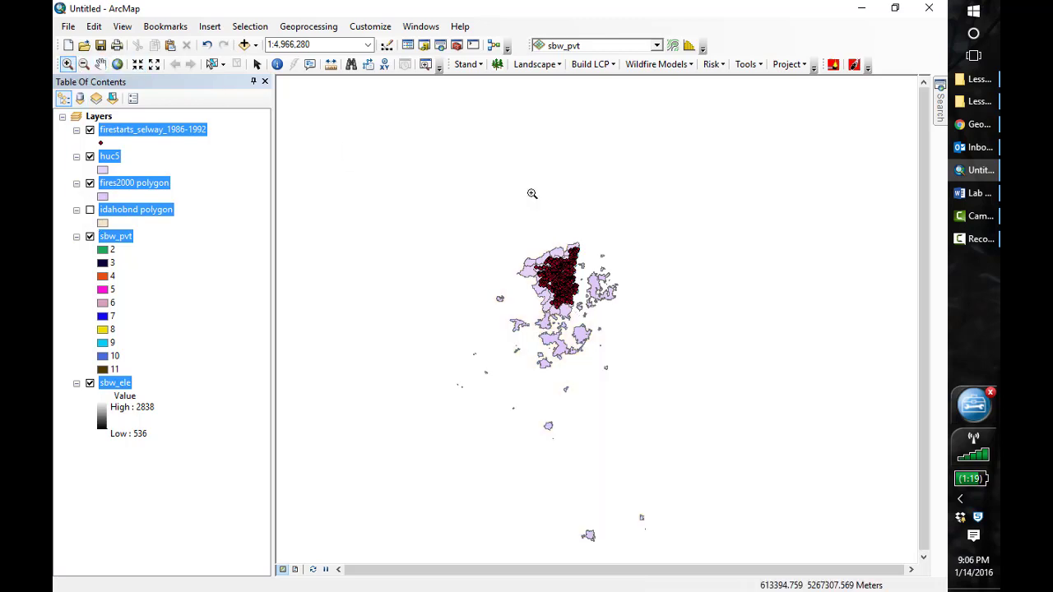
pyautogui.moveTo(475, 221); pyautogui.dragTo(660, 411)
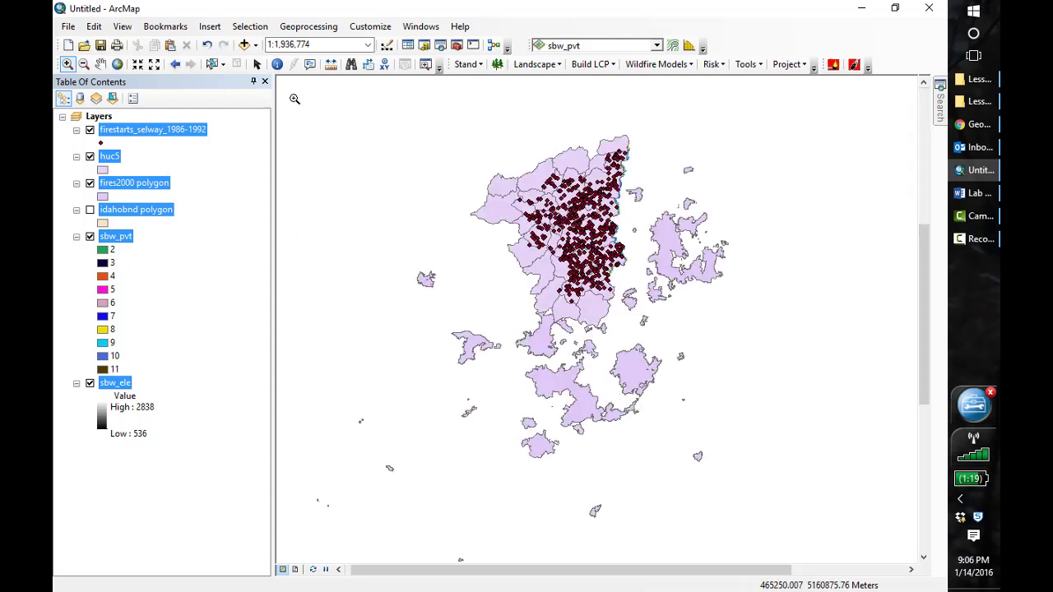
# Step: Add the Imagery basemap beneath the layers and zoom the map out to 1:3,000,000
pyautogui.click(256, 45)
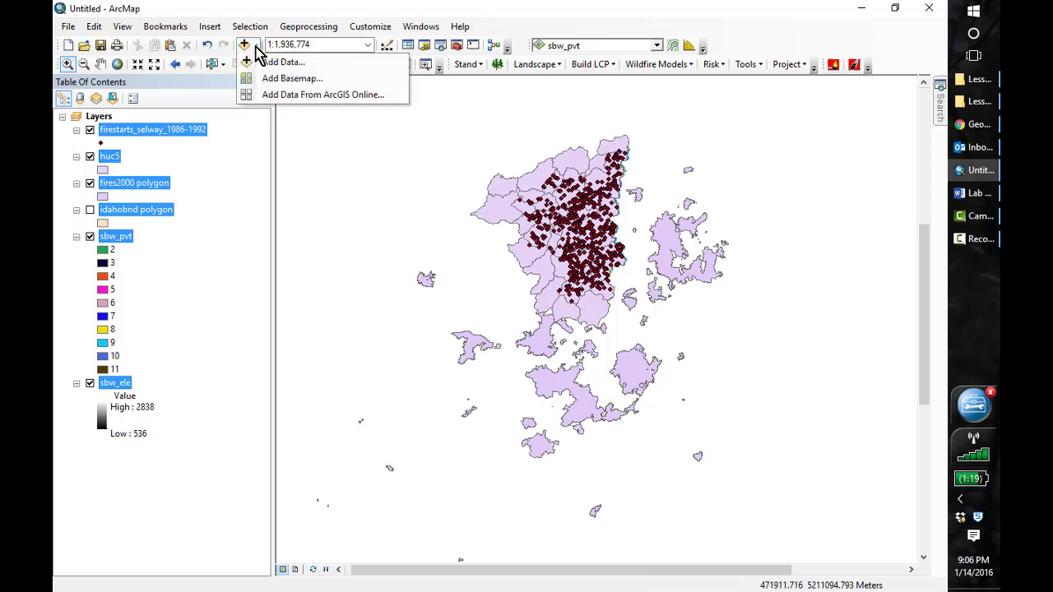
pyautogui.click(286, 79)
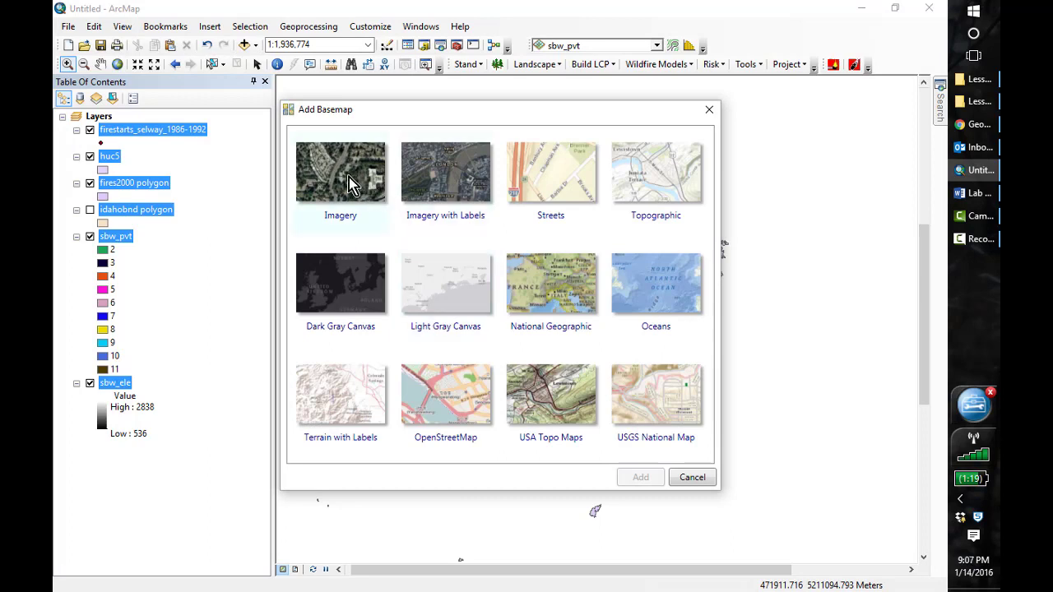
pyautogui.click(349, 177)
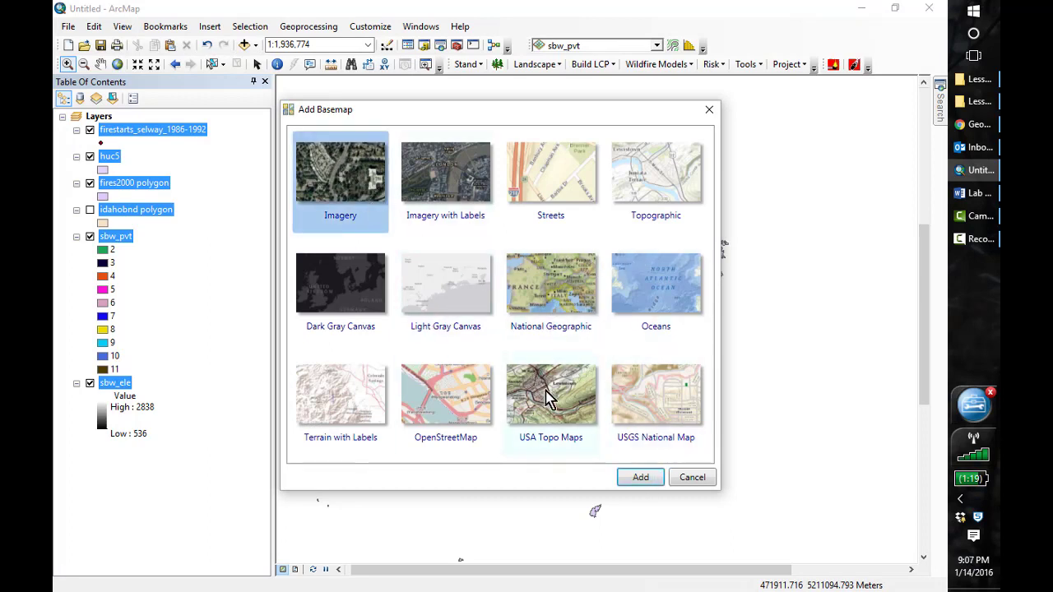
pyautogui.click(643, 481)
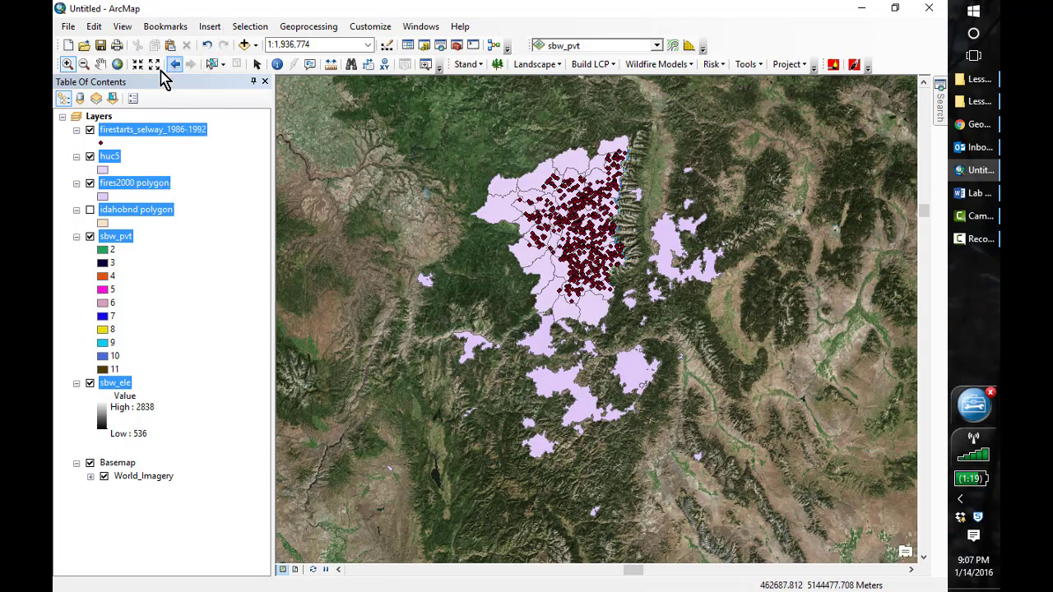
pyautogui.click(153, 66)
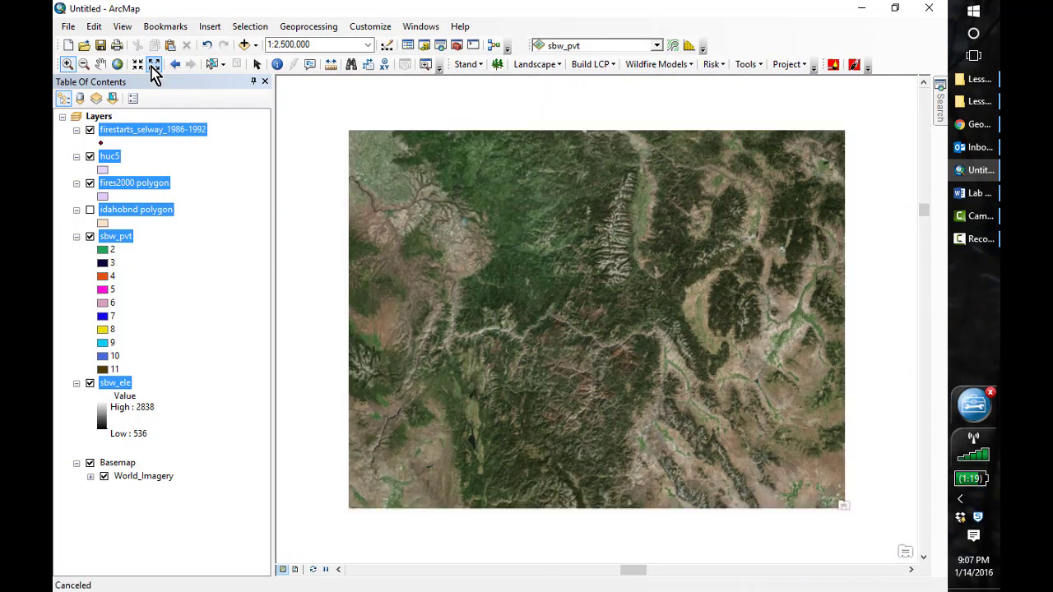
pyautogui.click(153, 66)
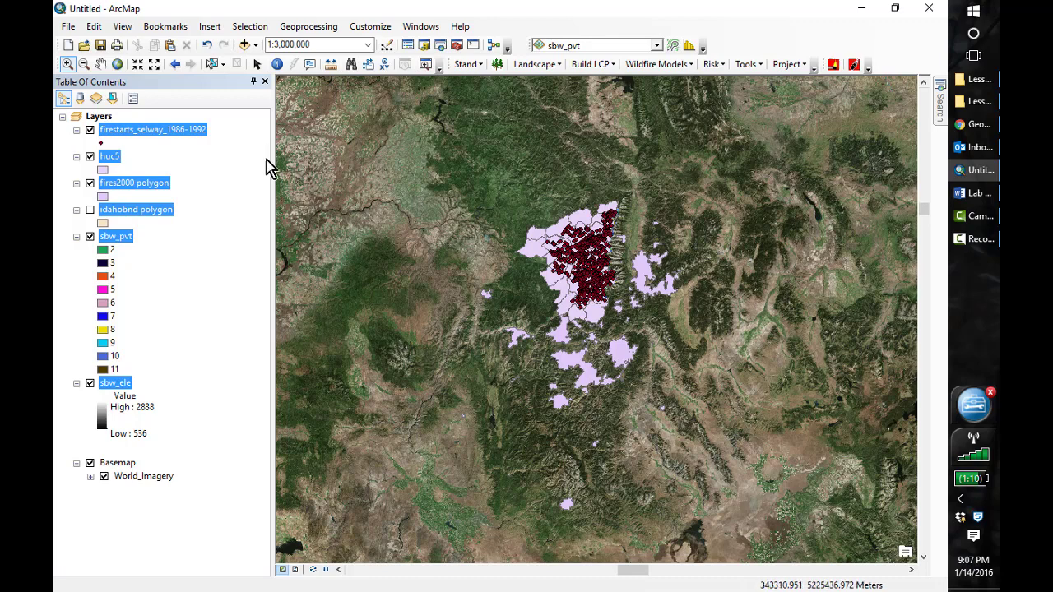
# Step: Save the map document as Lab_2_overlay in the Lesson_2 folder
pyautogui.click(70, 27)
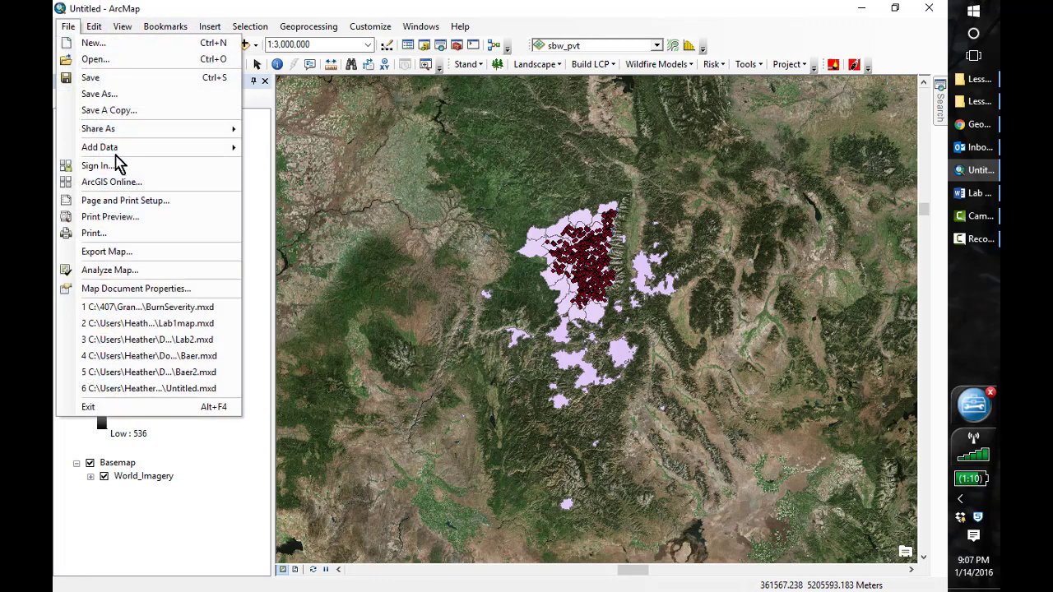
pyautogui.click(98, 95)
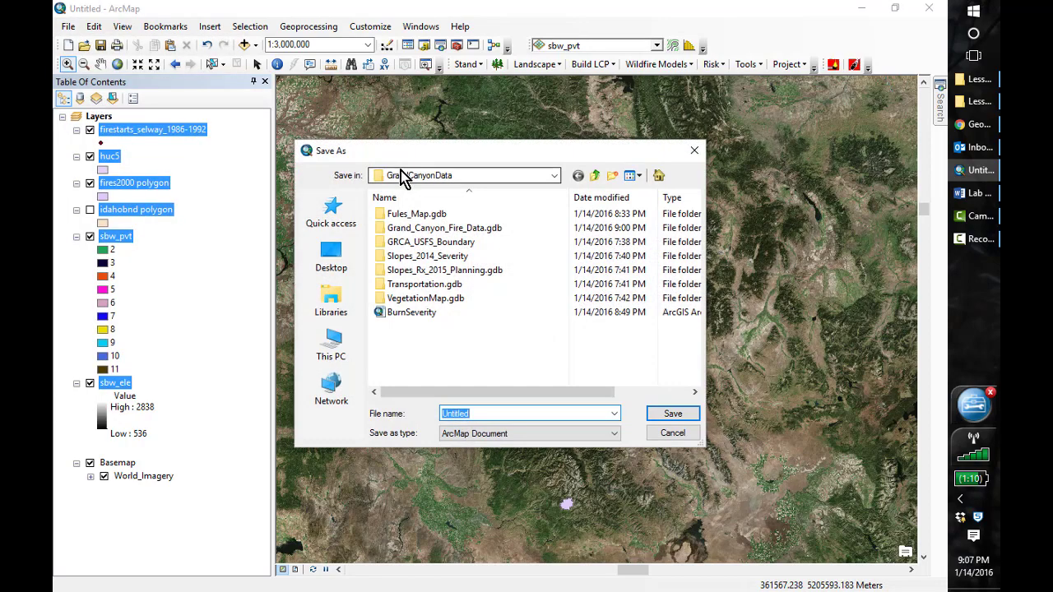
pyautogui.click(596, 176)
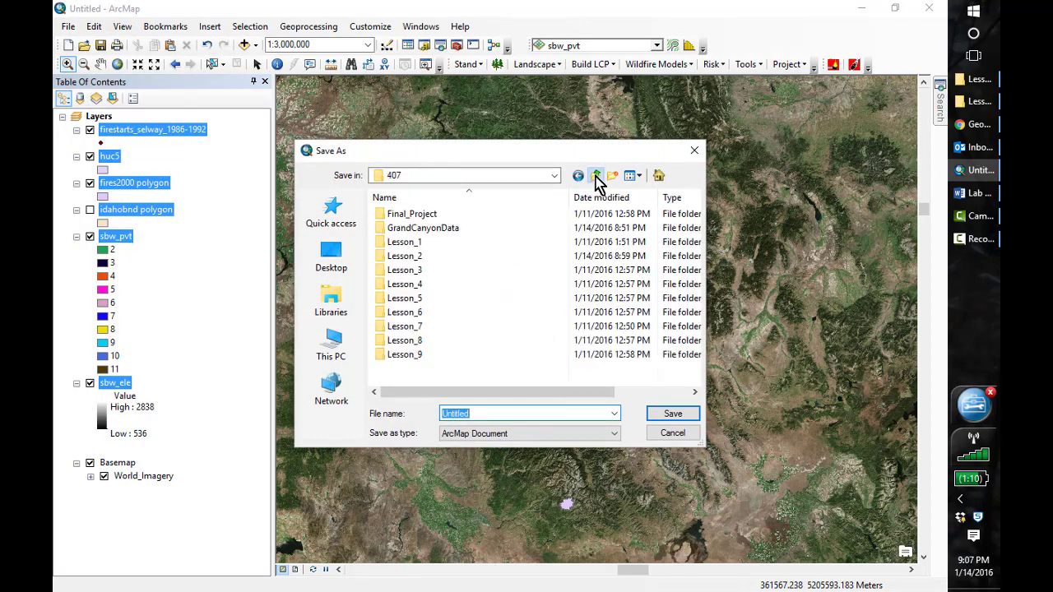
pyautogui.doubleClick(400, 257)
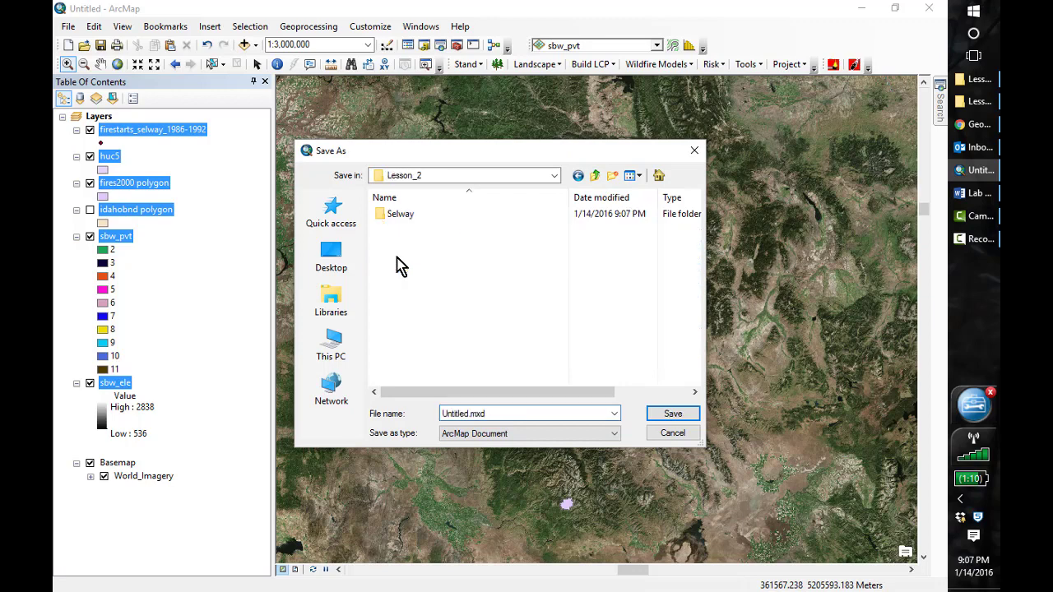
pyautogui.doubleClick(473, 414)
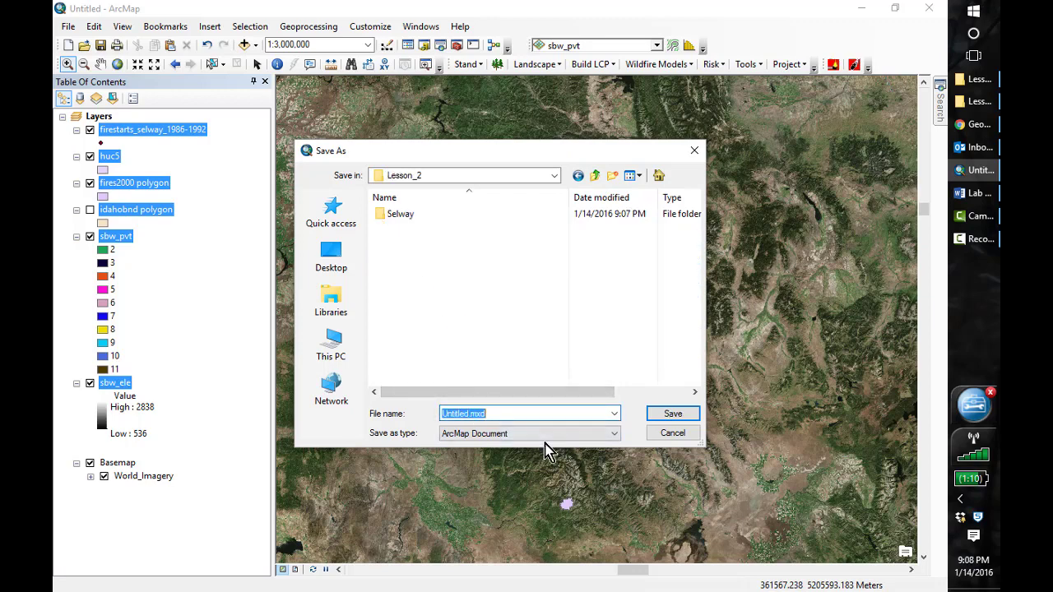
pyautogui.write('Lab_2_overlay')
pyautogui.click(678, 415)
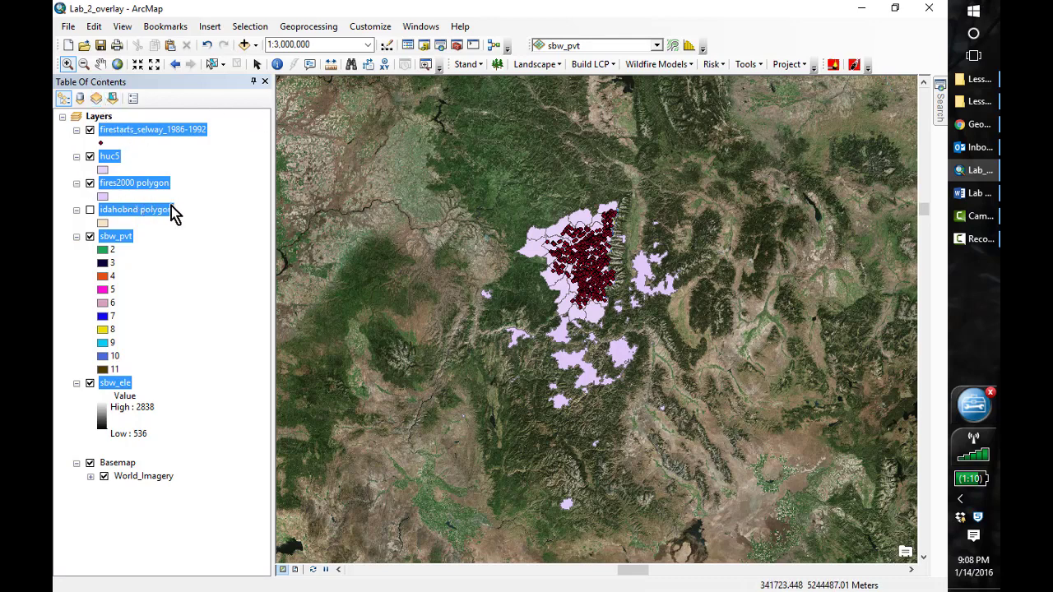
# Step: Clear the layer selection and open the attribute table of the sbw_pvt layer
pyautogui.click(211, 251)
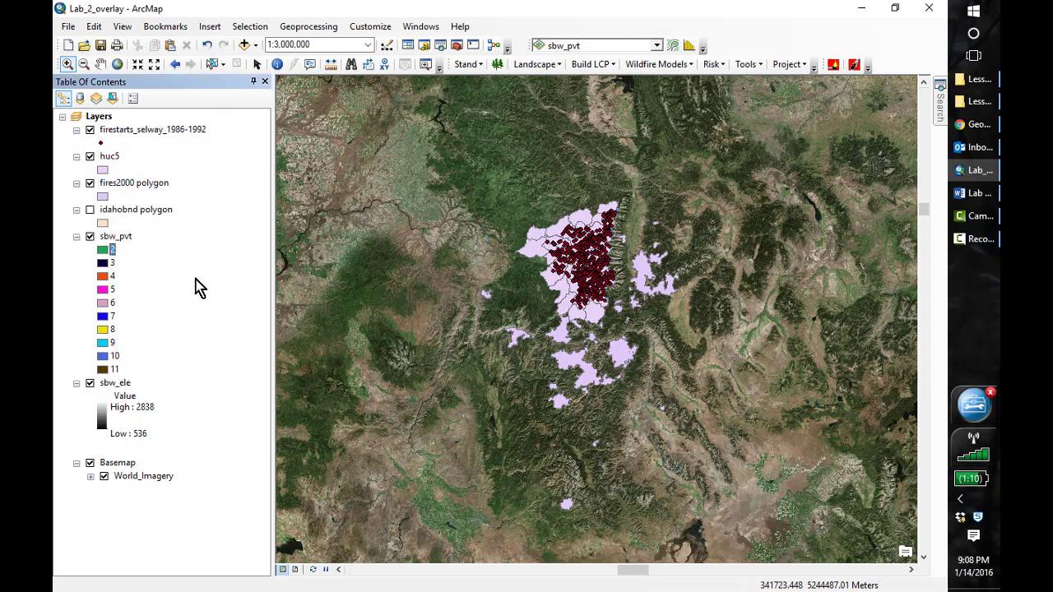
pyautogui.rightClick(120, 239)
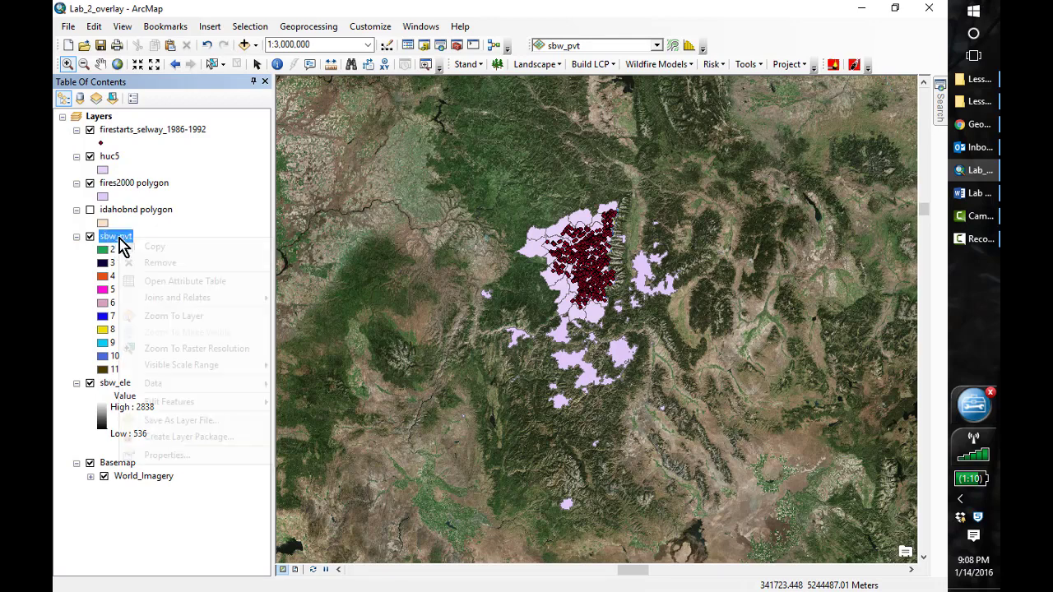
pyautogui.click(168, 285)
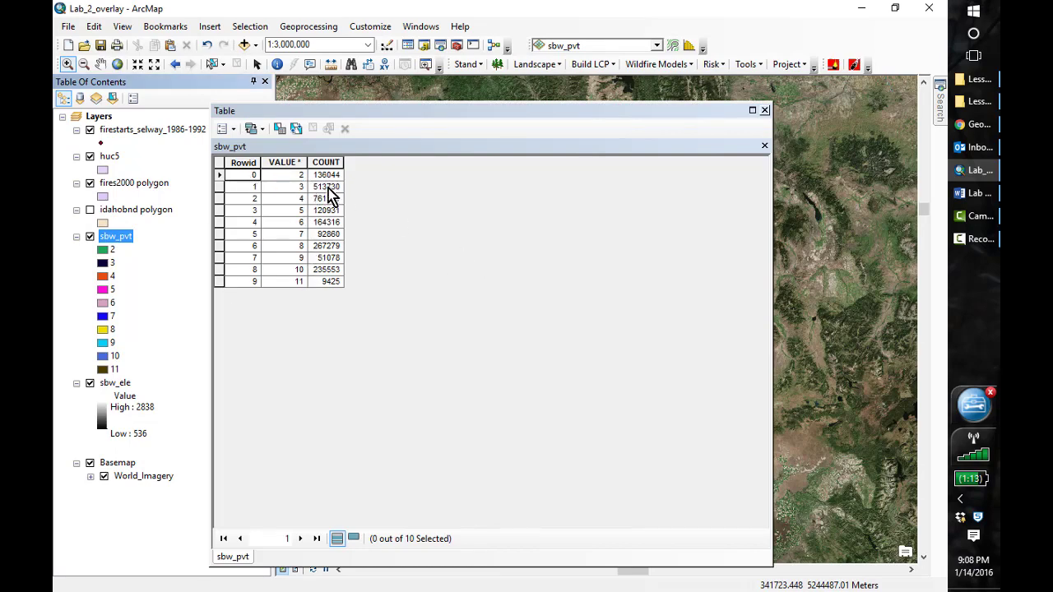
# Step: Close the sbw_pvt table, list the layers by source, and review the codes and names in the pvt table
pyautogui.click(764, 111)
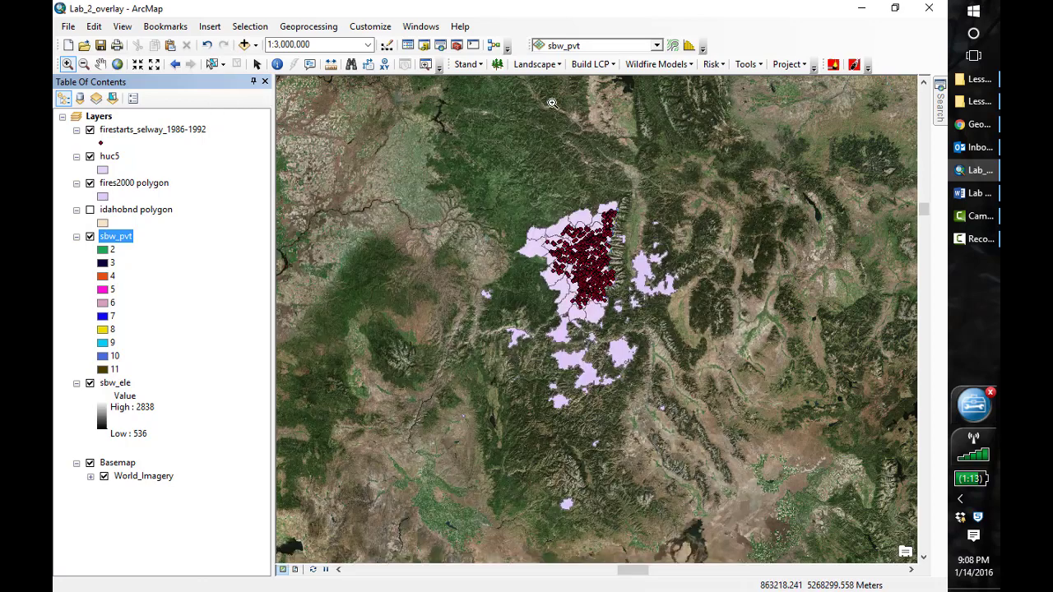
pyautogui.click(80, 99)
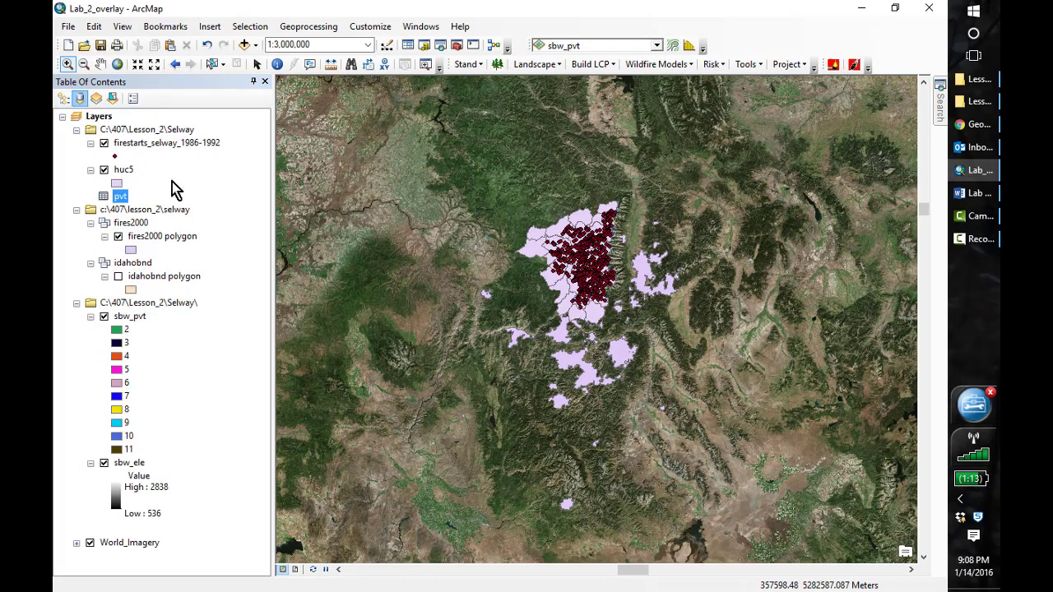
pyautogui.rightClick(119, 197)
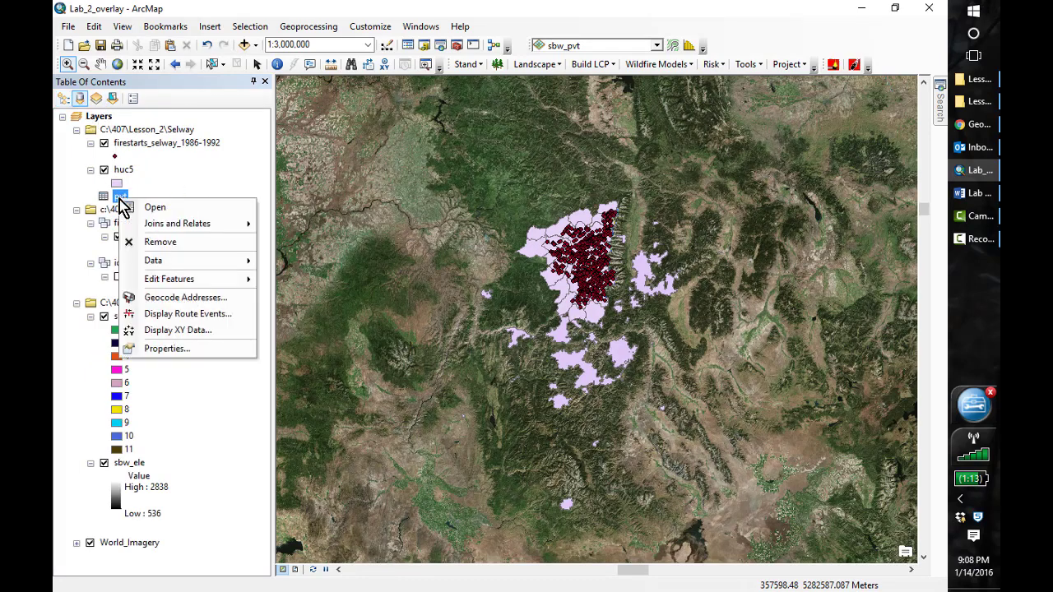
pyautogui.click(160, 211)
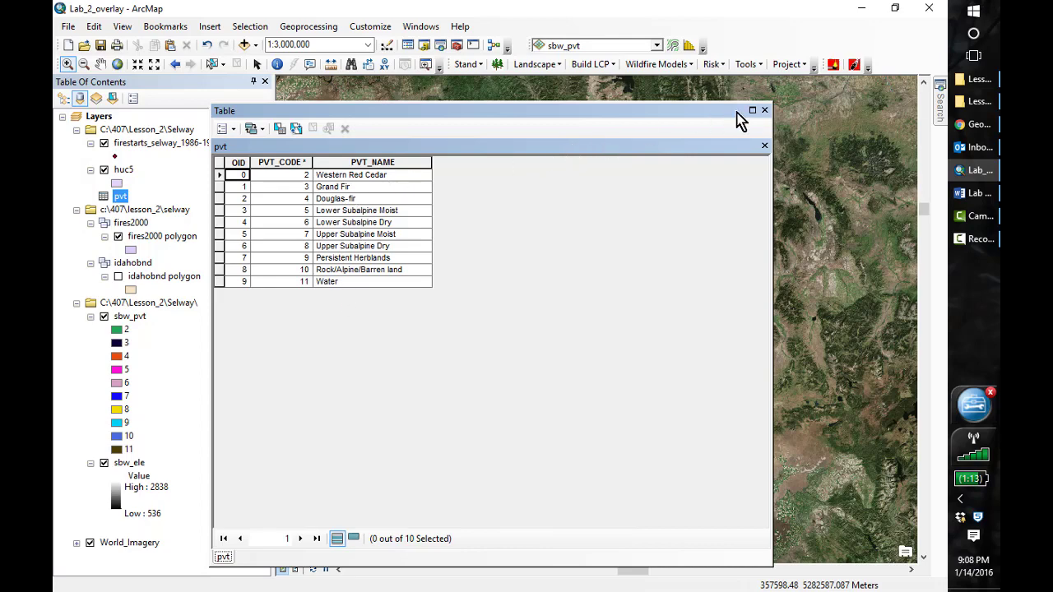
pyautogui.click(765, 110)
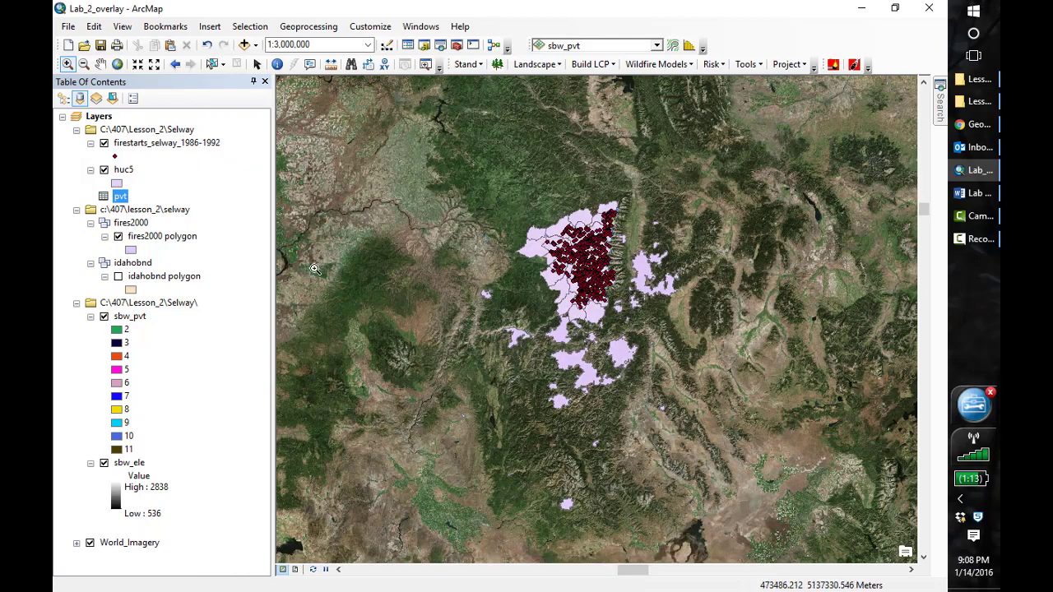
# Step: Join the pvt table to the sbw_pvt layer, matching VALUE to PVT_CODE and keeping all records
pyautogui.rightClick(130, 318)
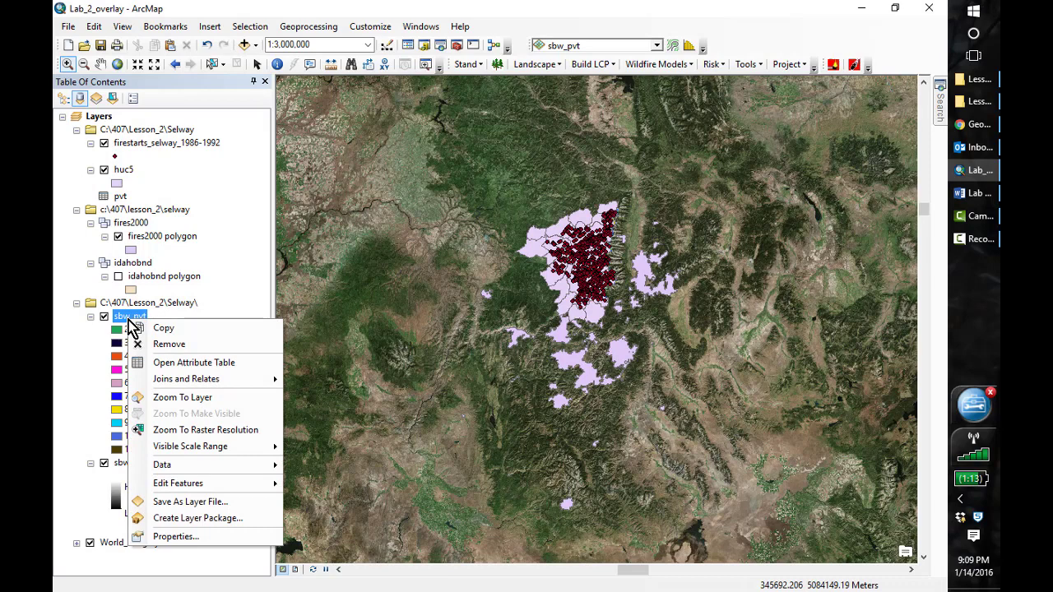
pyautogui.click(213, 293)
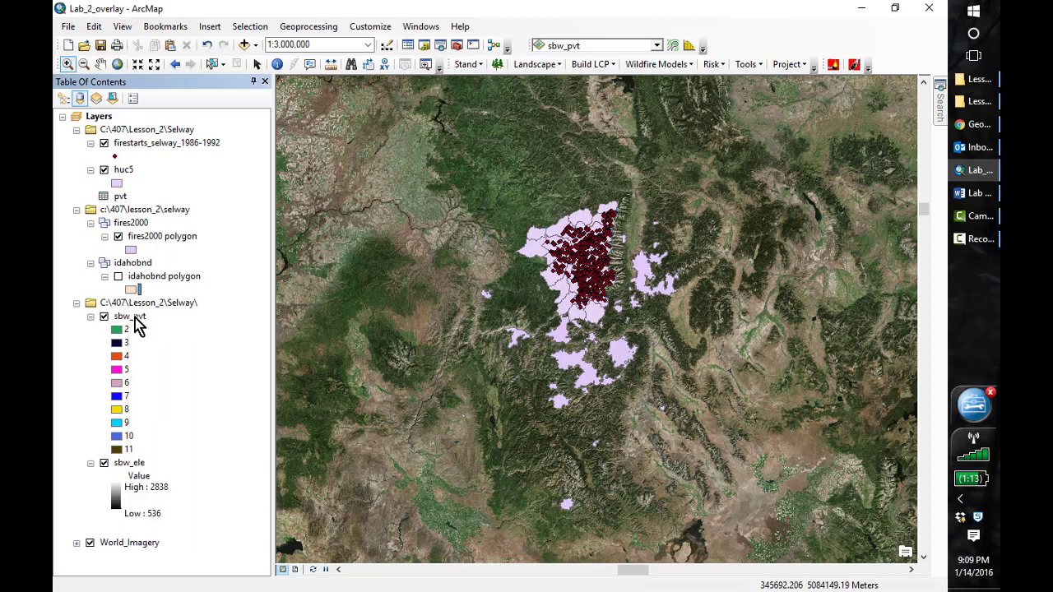
pyautogui.rightClick(135, 319)
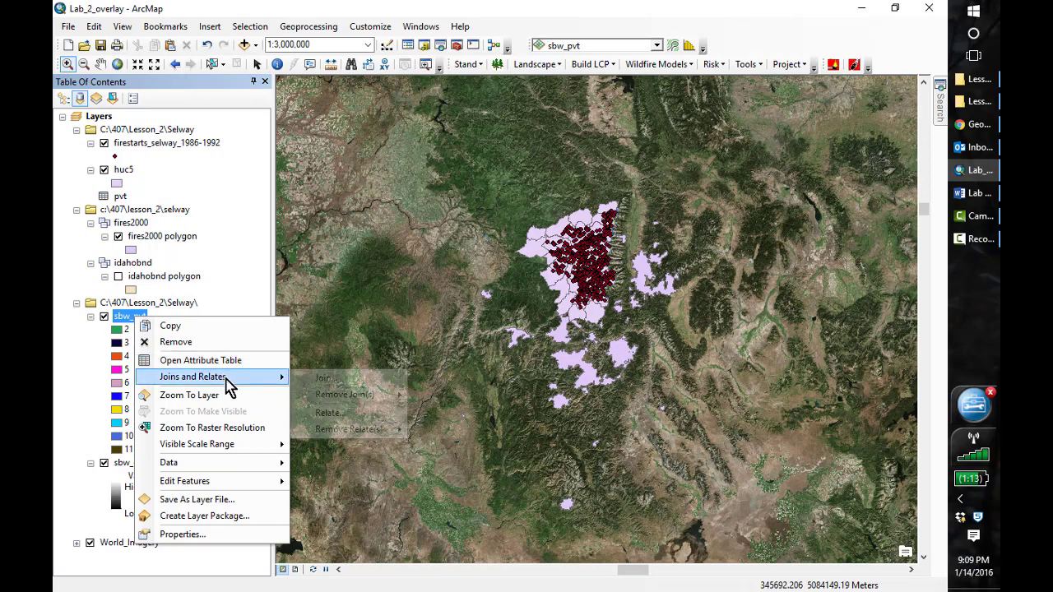
pyautogui.moveTo(227, 381)
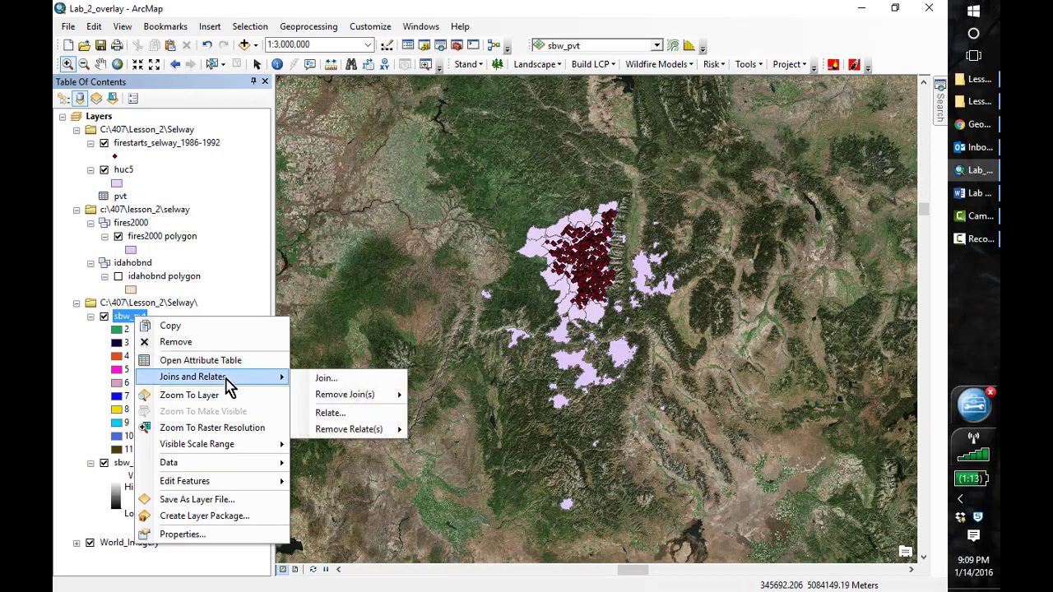
pyautogui.click(323, 380)
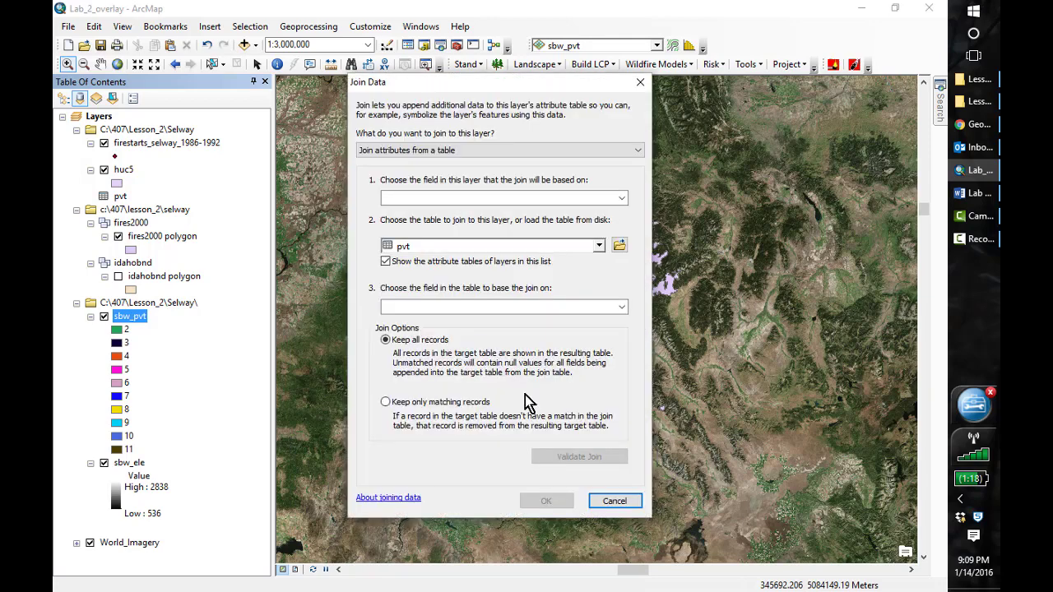
pyautogui.click(622, 198)
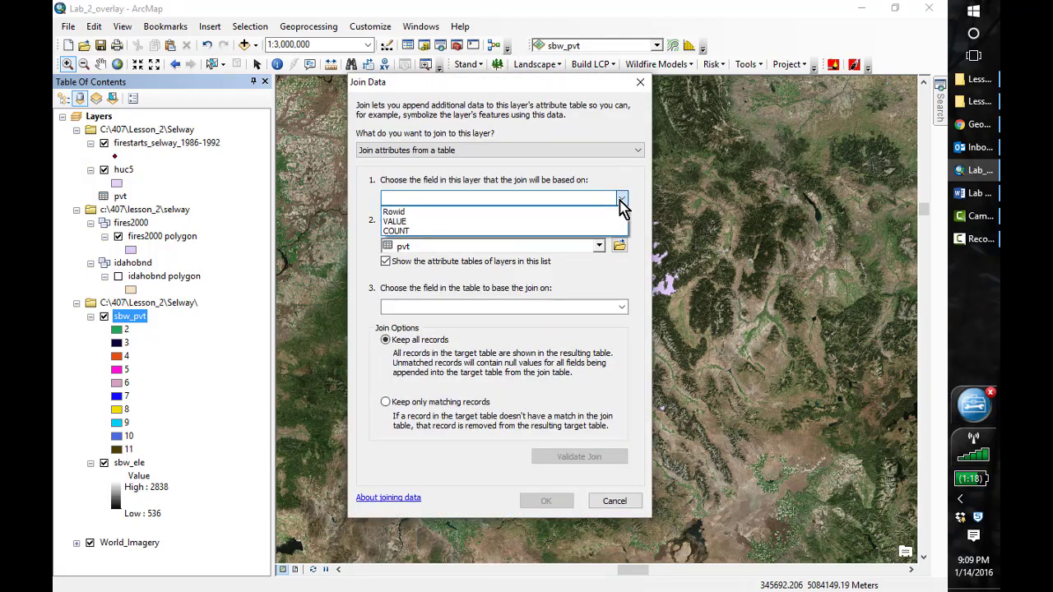
pyautogui.click(581, 221)
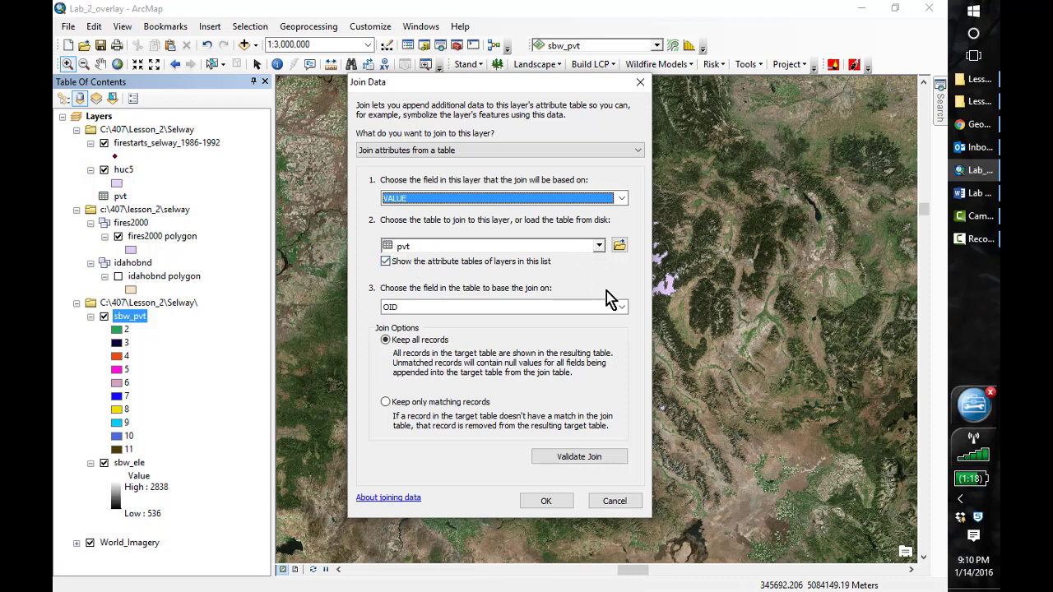
pyautogui.click(622, 310)
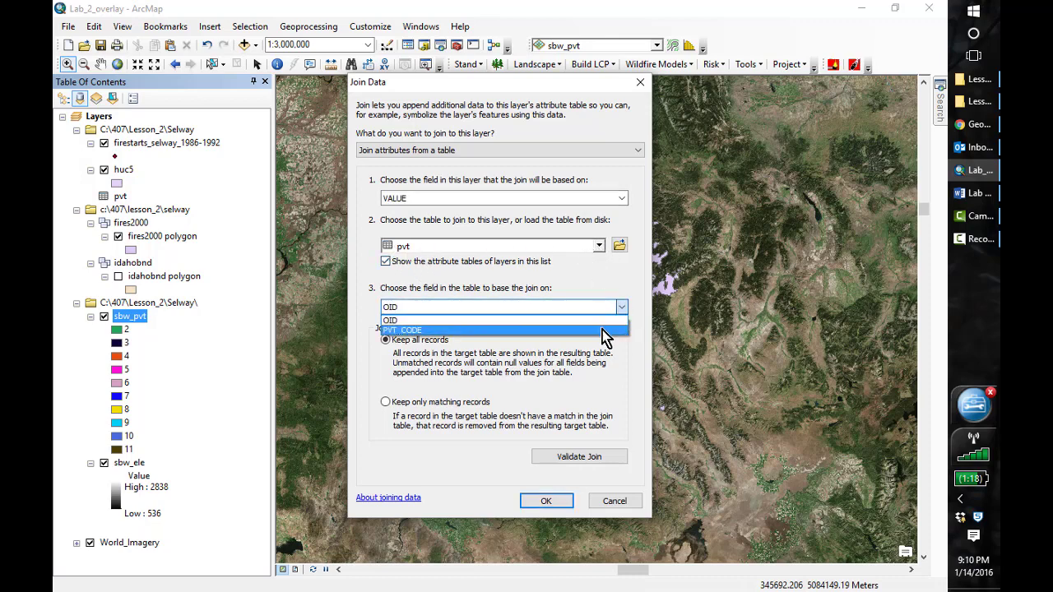
pyautogui.click(604, 330)
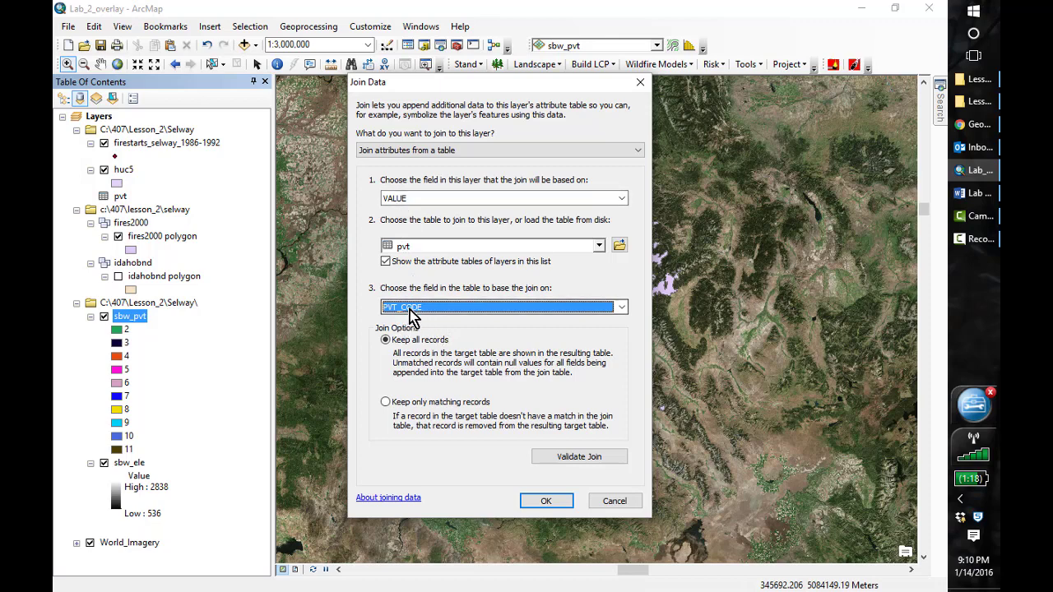
pyautogui.click(546, 502)
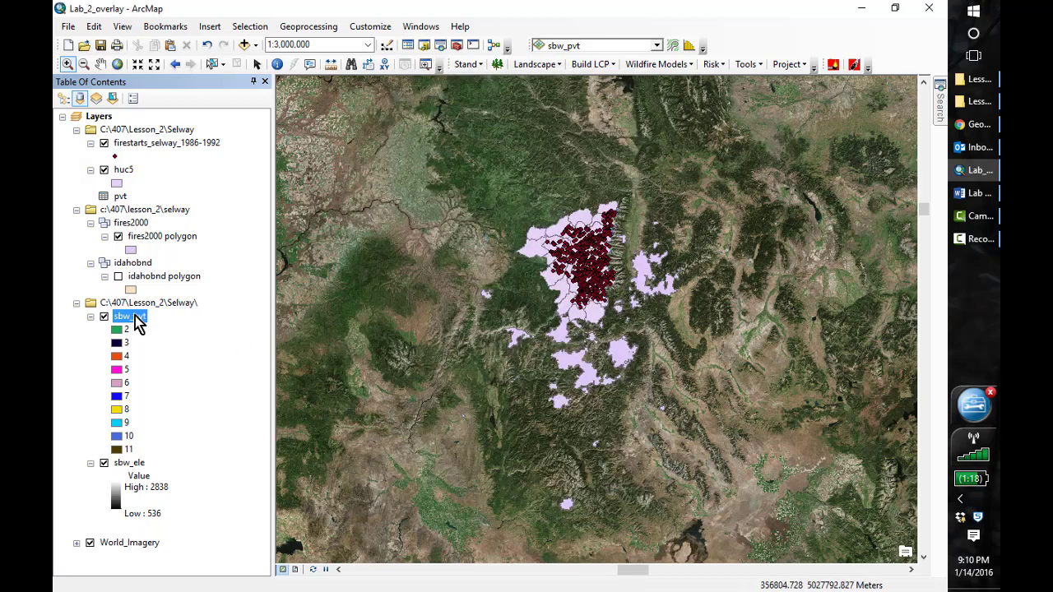
# Step: Check the joined fields in the sbw_pvt attribute table and close it
pyautogui.rightClick(133, 316)
pyautogui.click(170, 358)
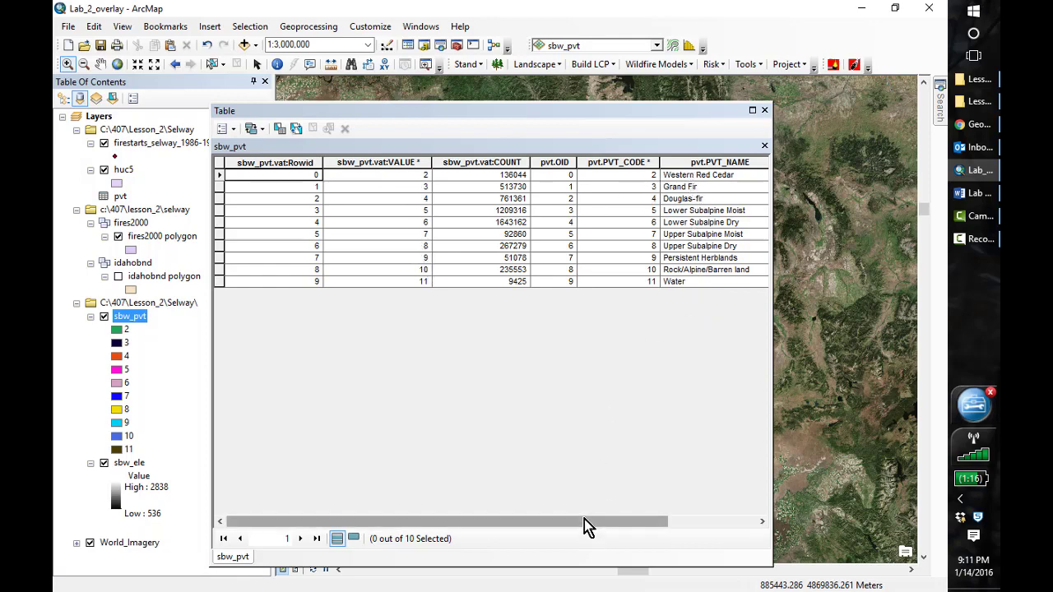
pyautogui.click(765, 111)
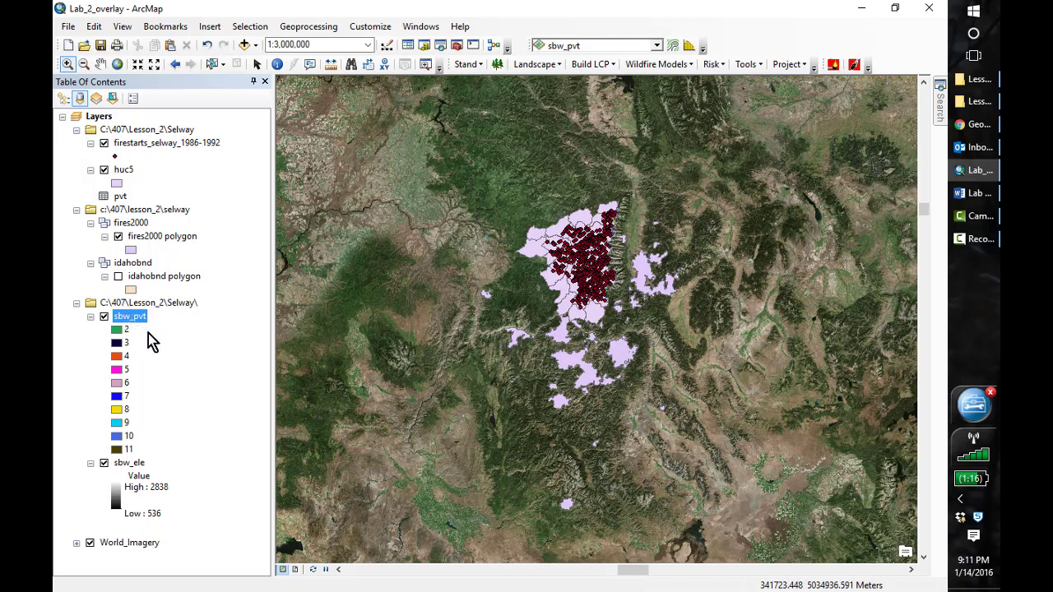
# Step: Turn off all visible layers except sbw_pvt, including the World_Imagery basemap, and zoom to the sbw_pvt layer
pyautogui.click(90, 543)
pyautogui.click(104, 463)
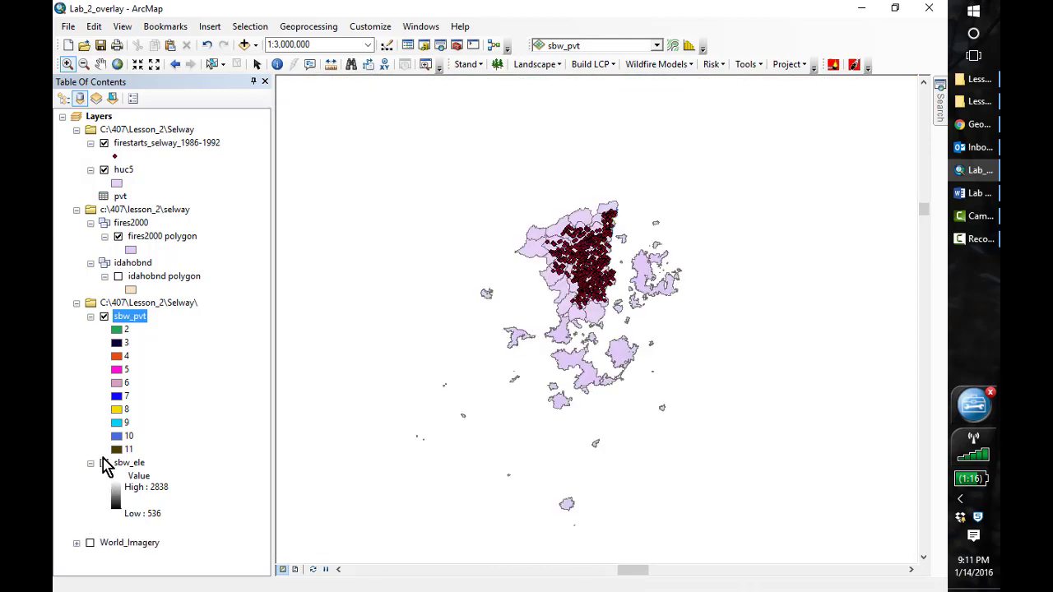
pyautogui.click(118, 236)
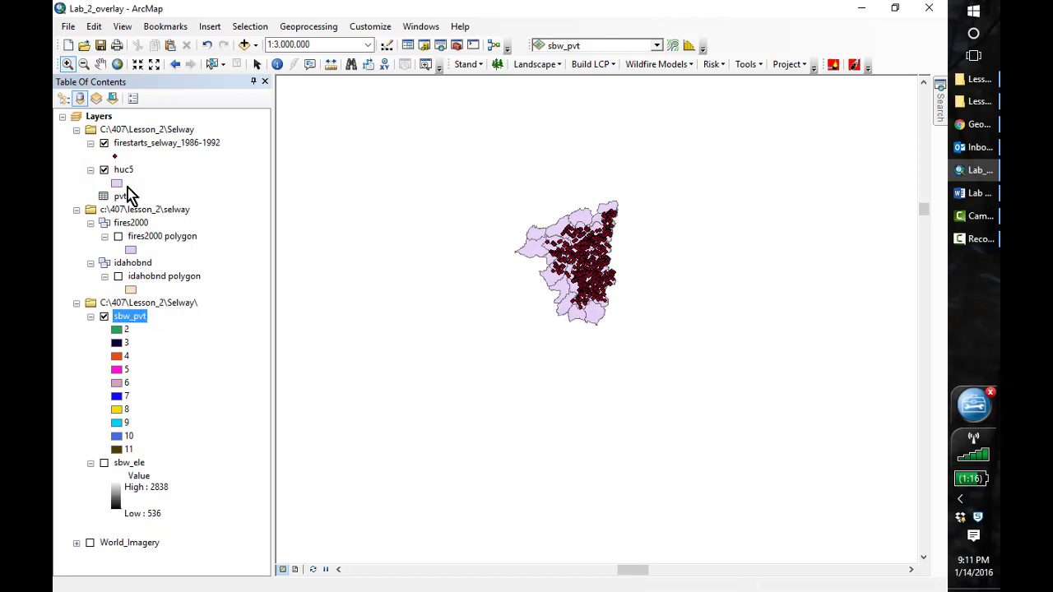
pyautogui.click(105, 146)
pyautogui.click(104, 144)
pyautogui.click(104, 169)
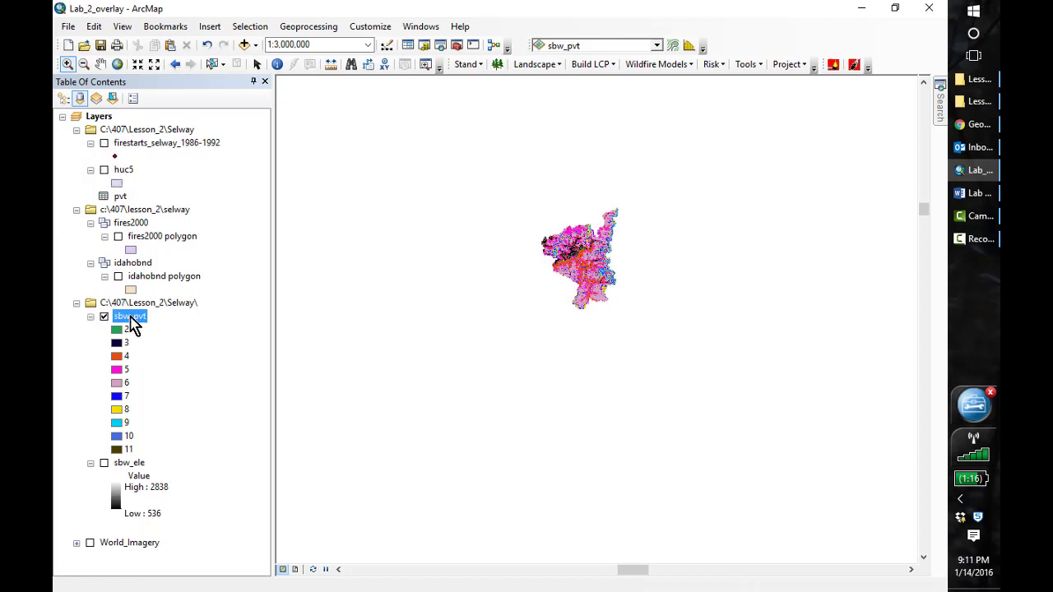
pyautogui.rightClick(141, 321)
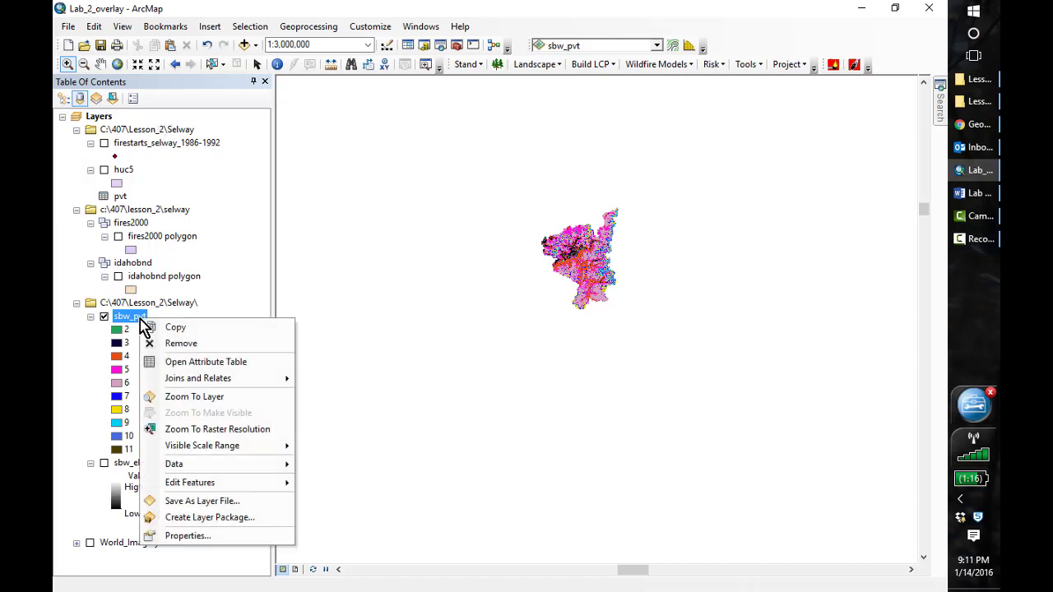
pyautogui.click(230, 398)
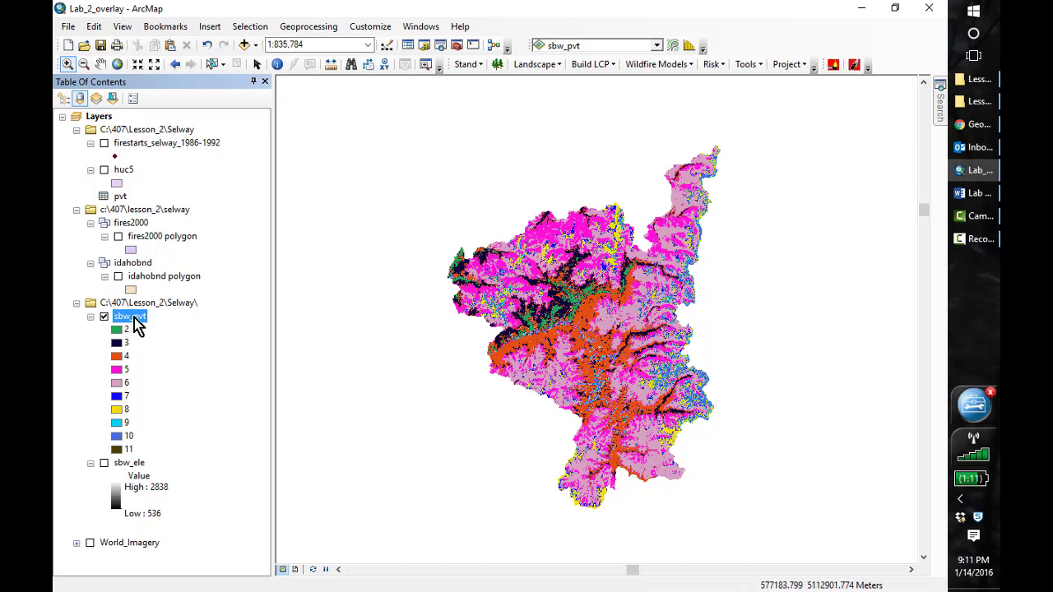
# Step: Set the sbw_pvt layer's unique-values symbology to use pvt.PVT_NAME as the value field
pyautogui.rightClick(134, 320)
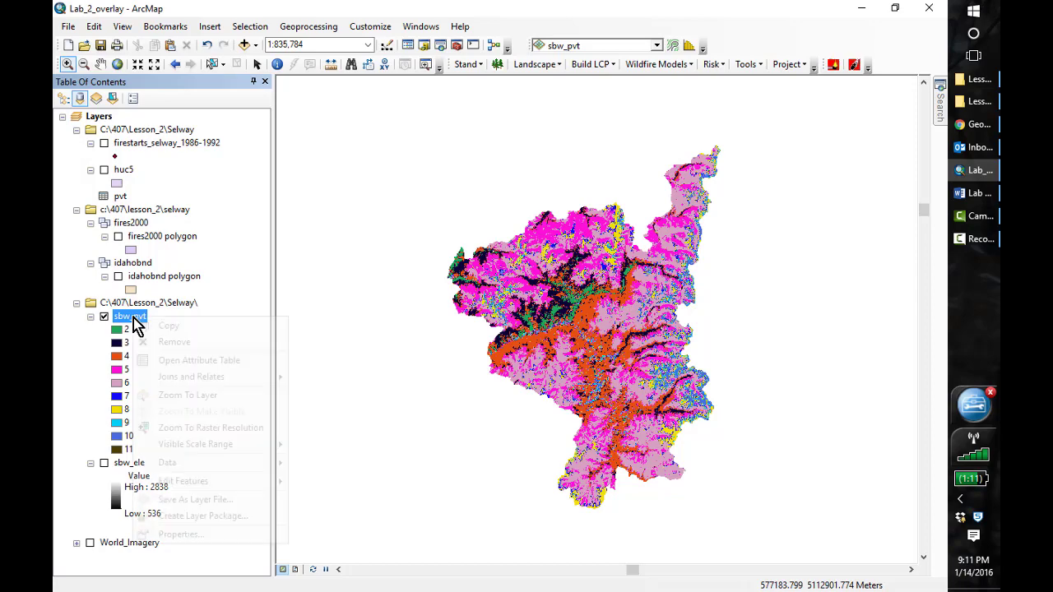
pyautogui.click(199, 534)
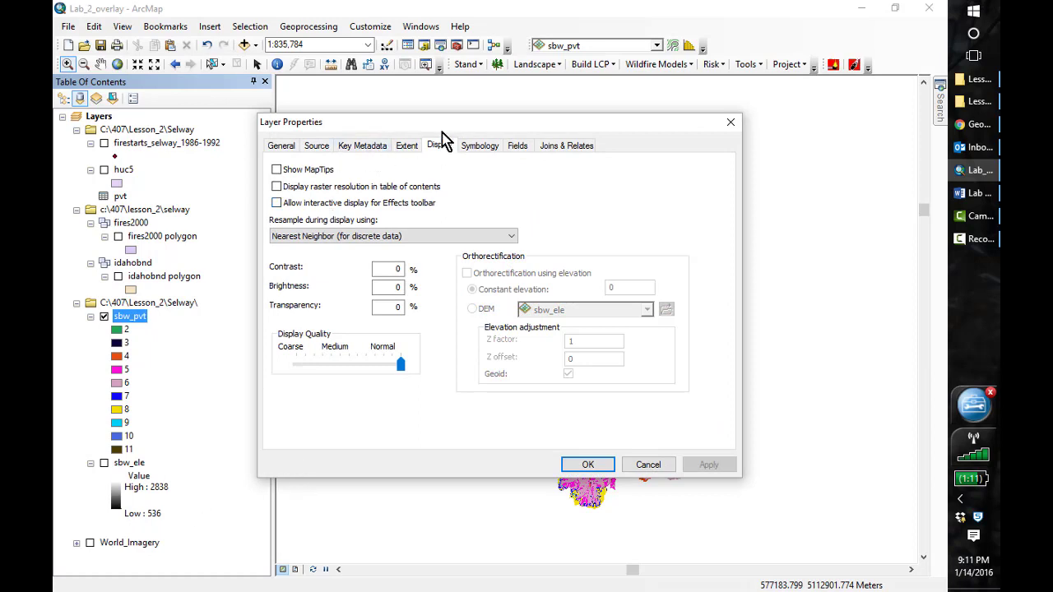
pyautogui.click(475, 151)
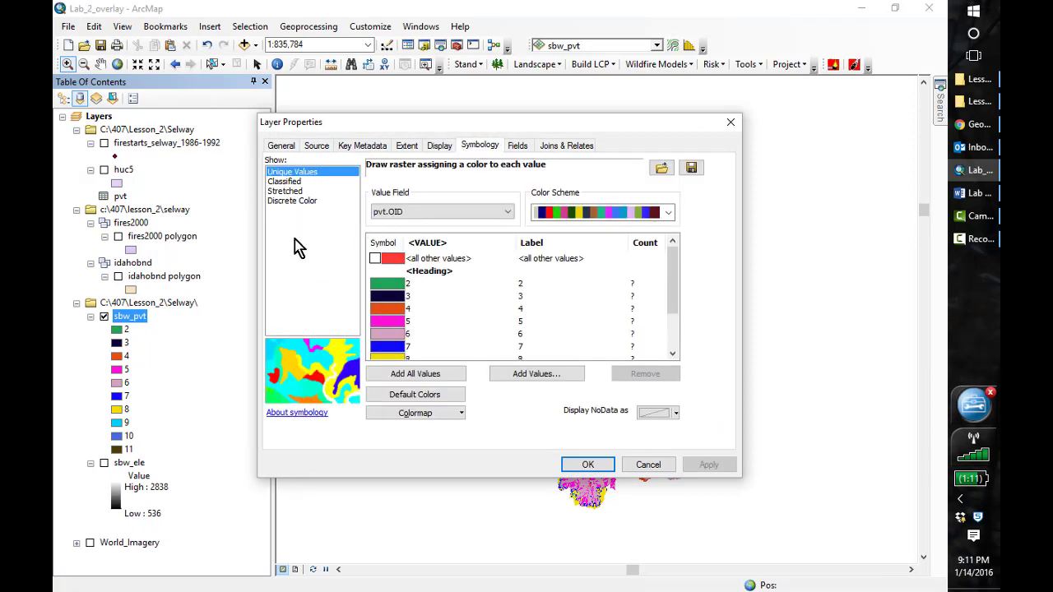
pyautogui.click(496, 215)
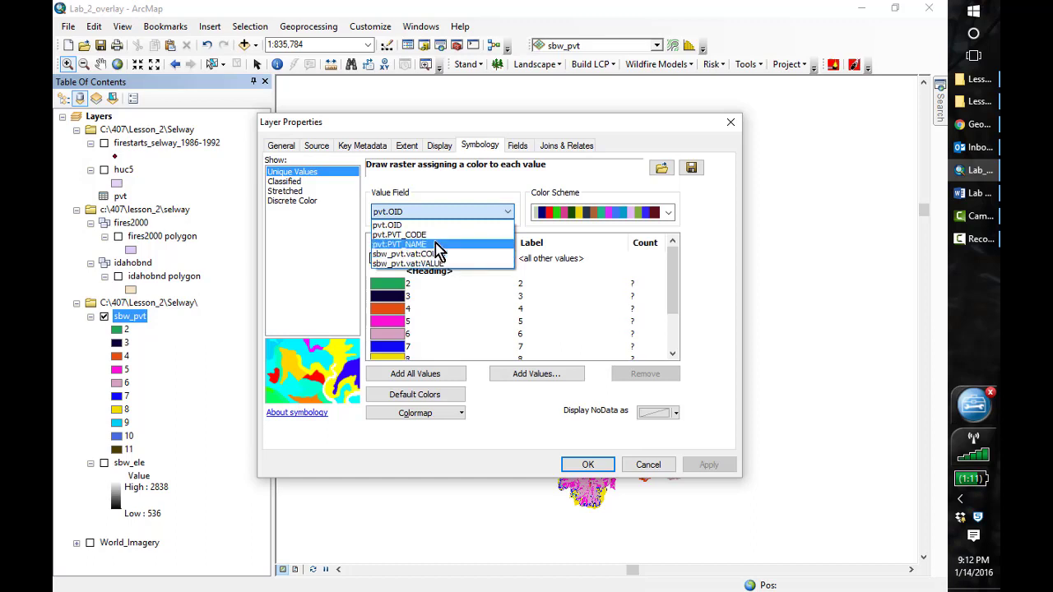
pyautogui.click(436, 245)
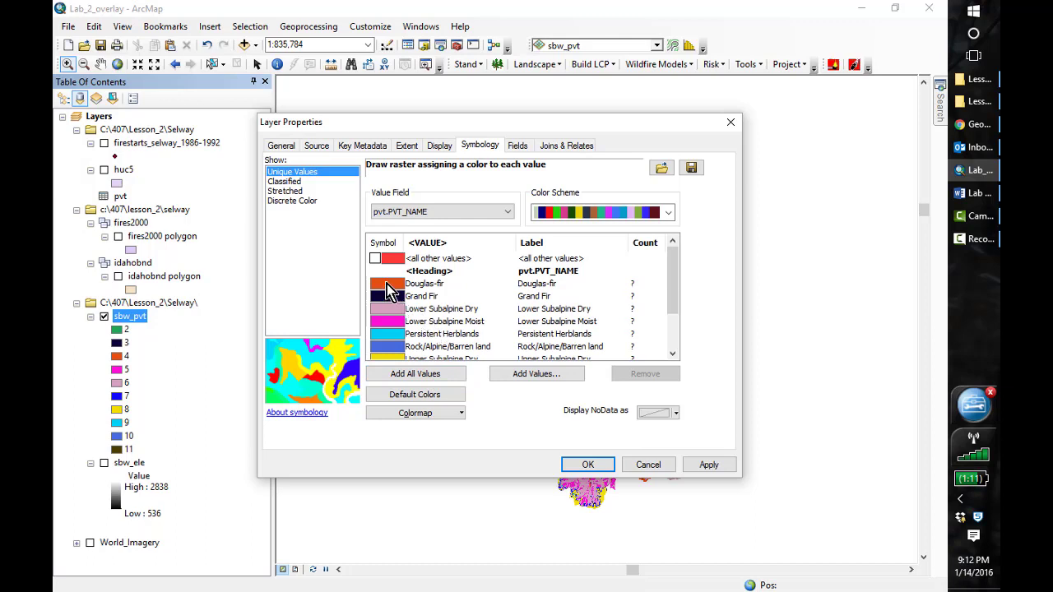
# Step: Give the sbw_pvt classes the red-orange through yellow and green to dark blue color ramp and apply the symbology
pyautogui.scroll(-2, 668, 212)
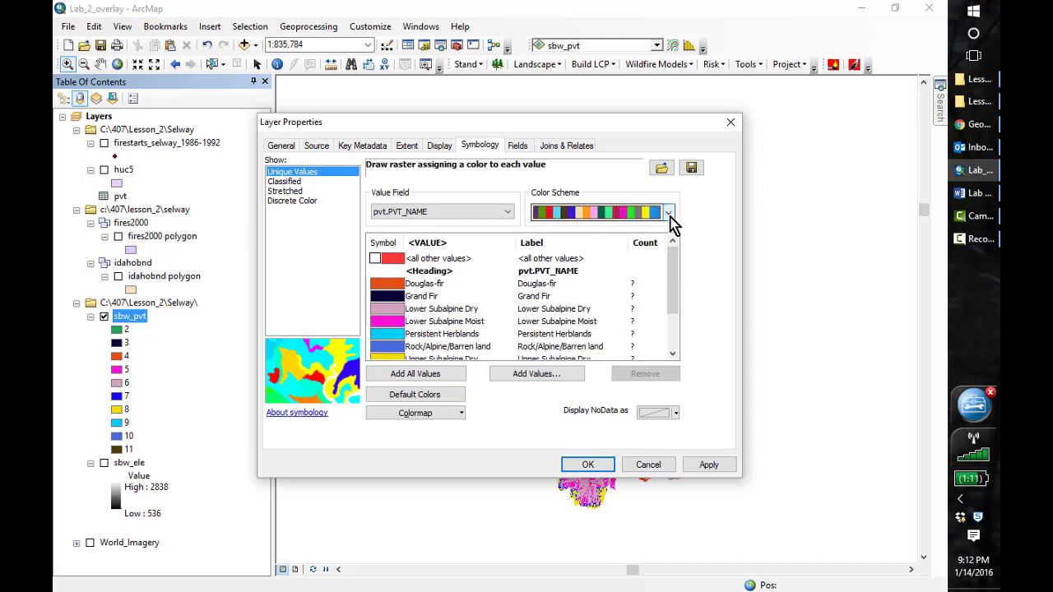
pyautogui.click(669, 214)
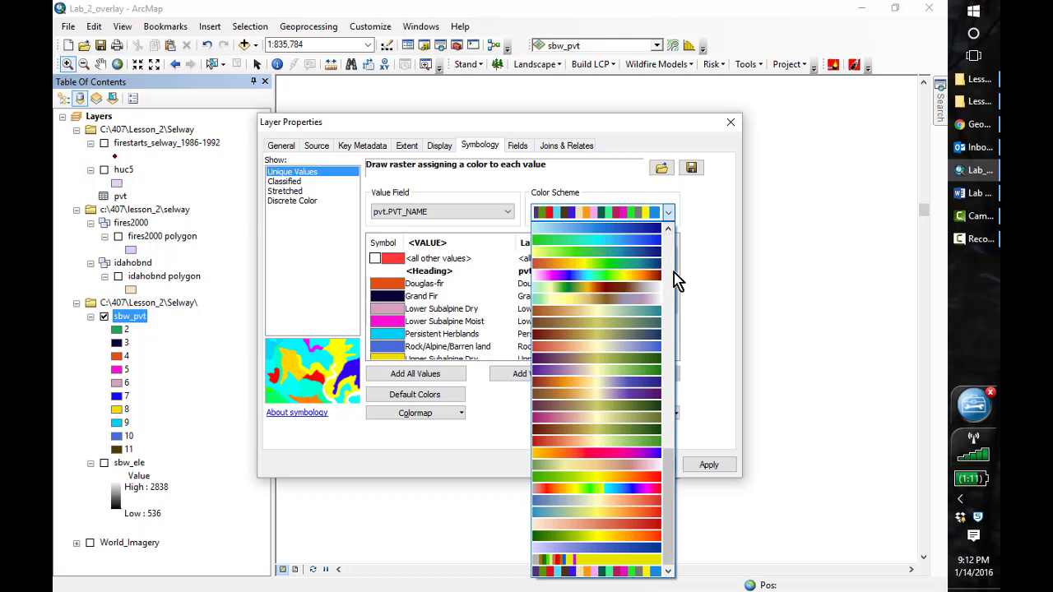
pyautogui.click(597, 264)
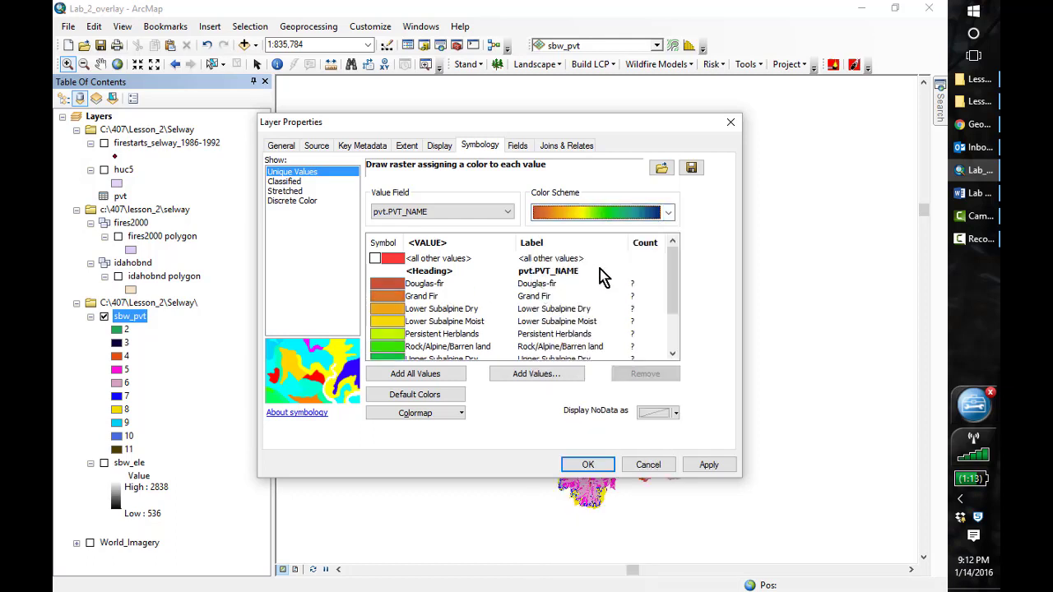
pyautogui.moveTo(670, 287); pyautogui.dragTo(675, 322)
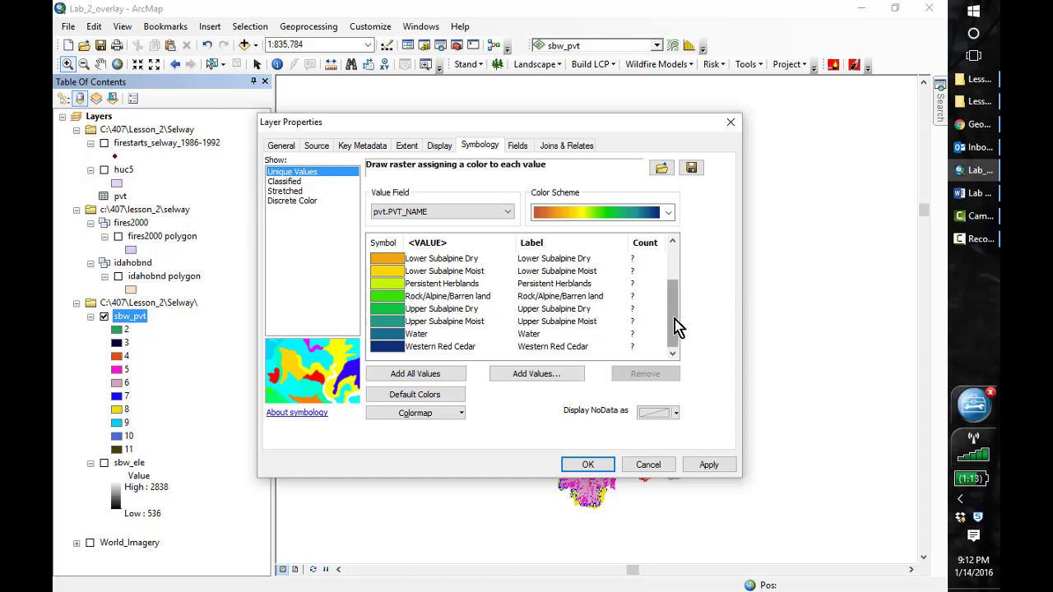
pyautogui.moveTo(674, 319)
pyautogui.mouseDown()
pyautogui.moveTo(675, 293)
pyautogui.moveTo(676, 324)
pyautogui.mouseUp()
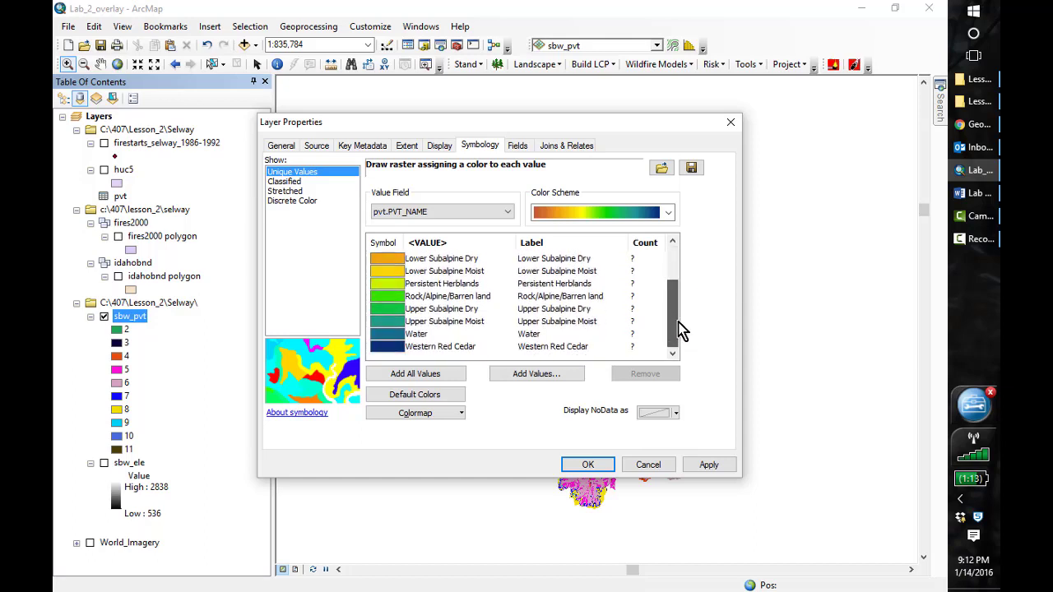
pyautogui.click(586, 466)
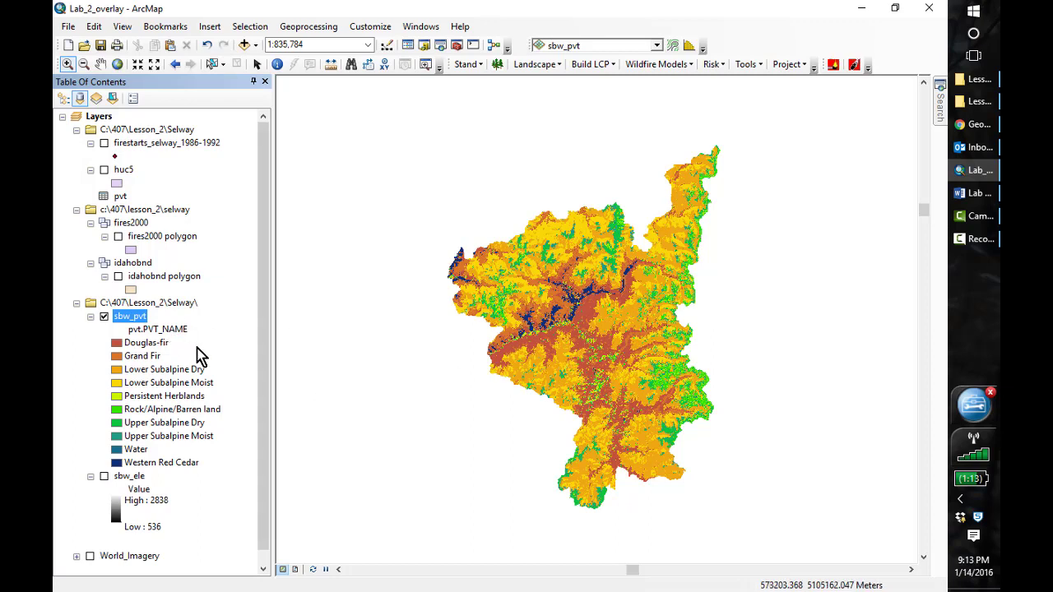
# Step: Save the symbolized sbw_pvt layer as the layer file sbw_pvt.lyr in the C:\407\Lesson_2\Selway folder
pyautogui.rightClick(138, 326)
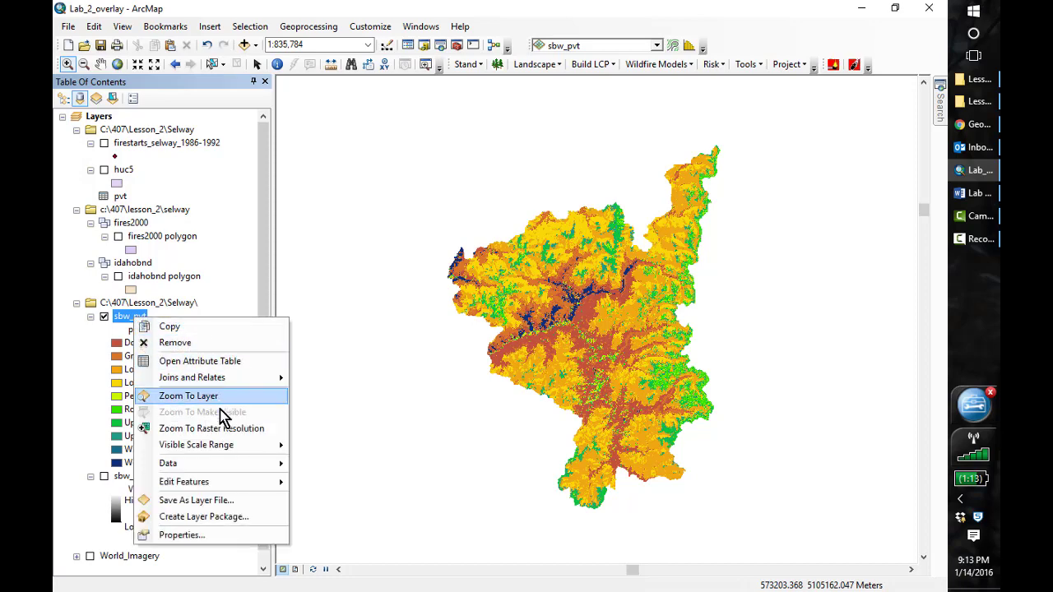
pyautogui.click(225, 504)
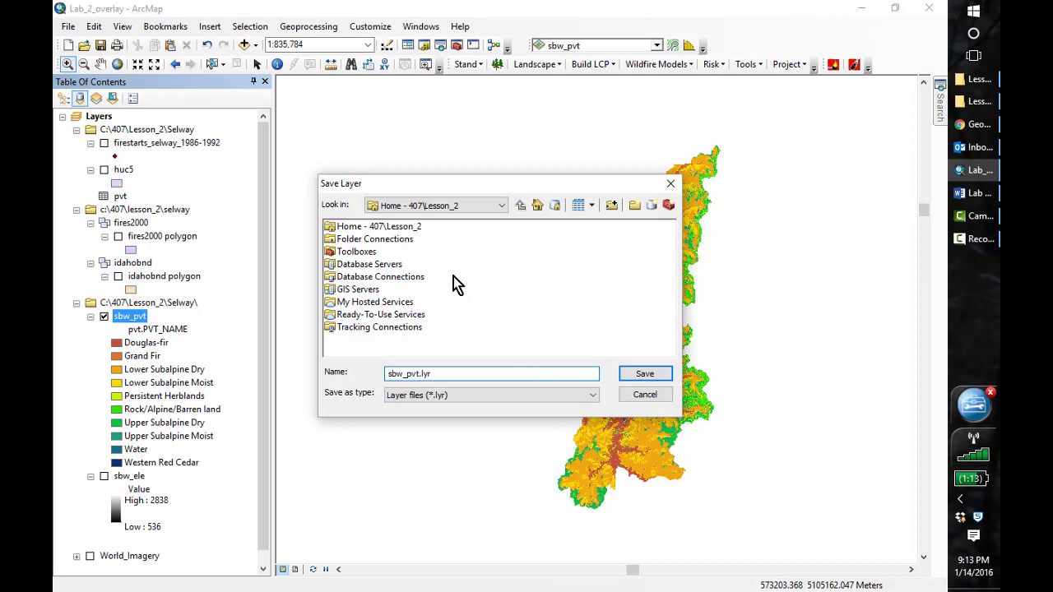
pyautogui.click(500, 206)
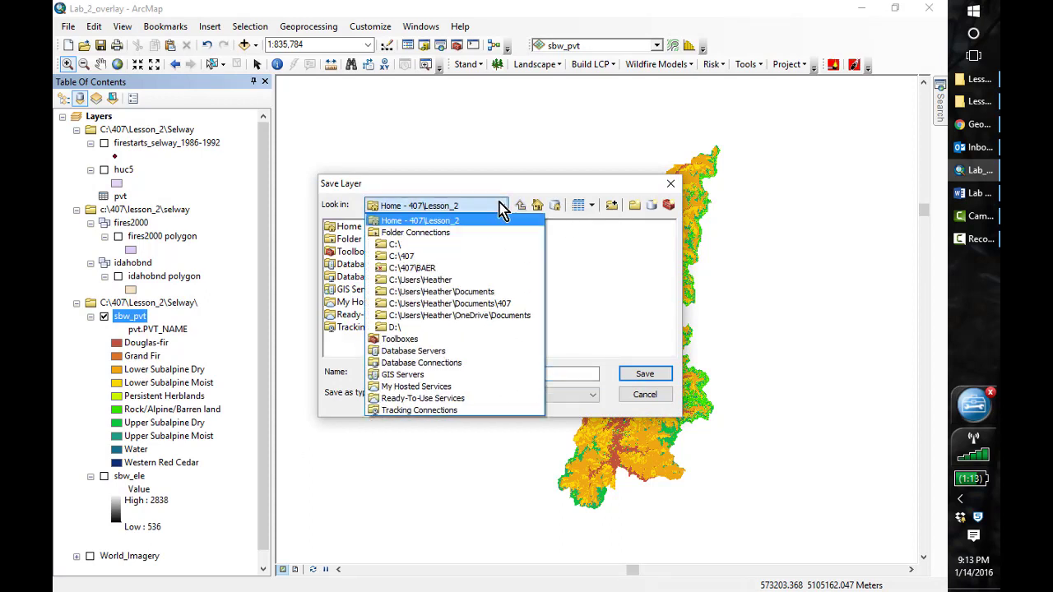
pyautogui.click(411, 259)
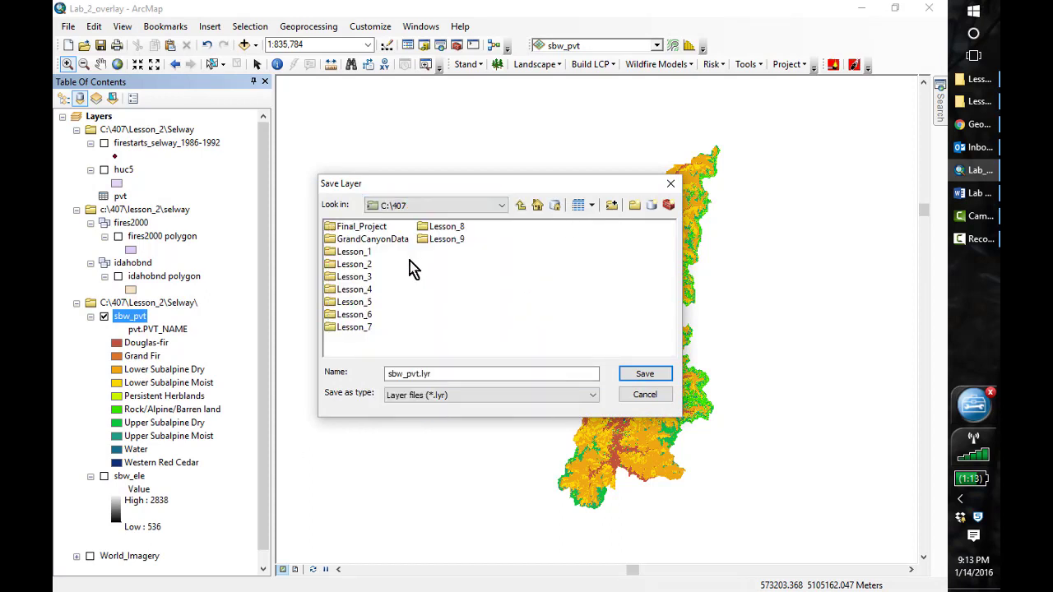
pyautogui.doubleClick(362, 264)
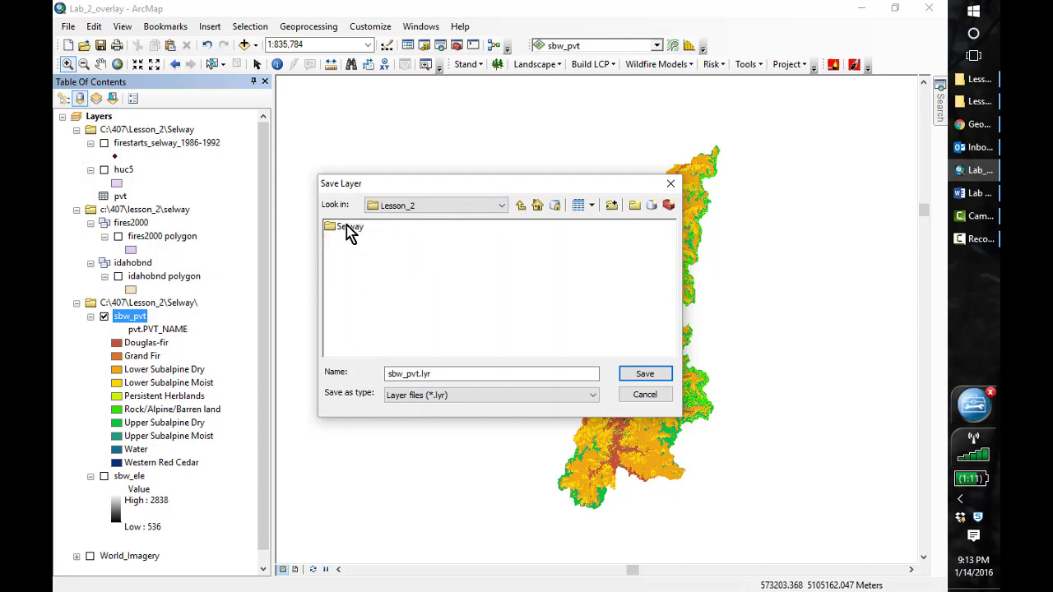
pyautogui.doubleClick(346, 227)
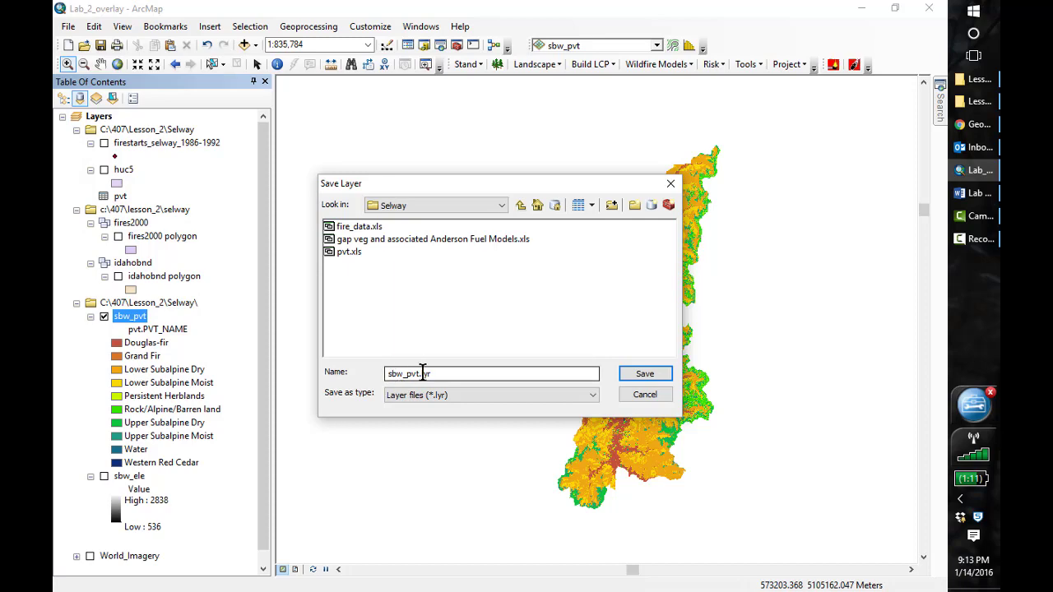
pyautogui.click(643, 378)
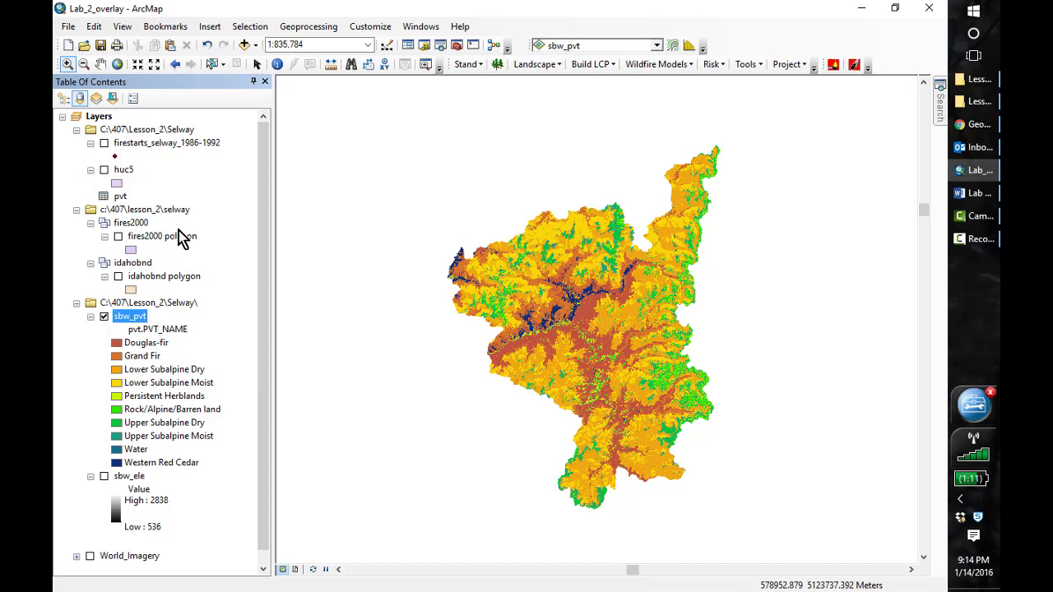
# Step: Add sbw_pvt.lyr from the Lesson_2\Selway folder to the map and dismiss the coordinate system warning
pyautogui.click(246, 45)
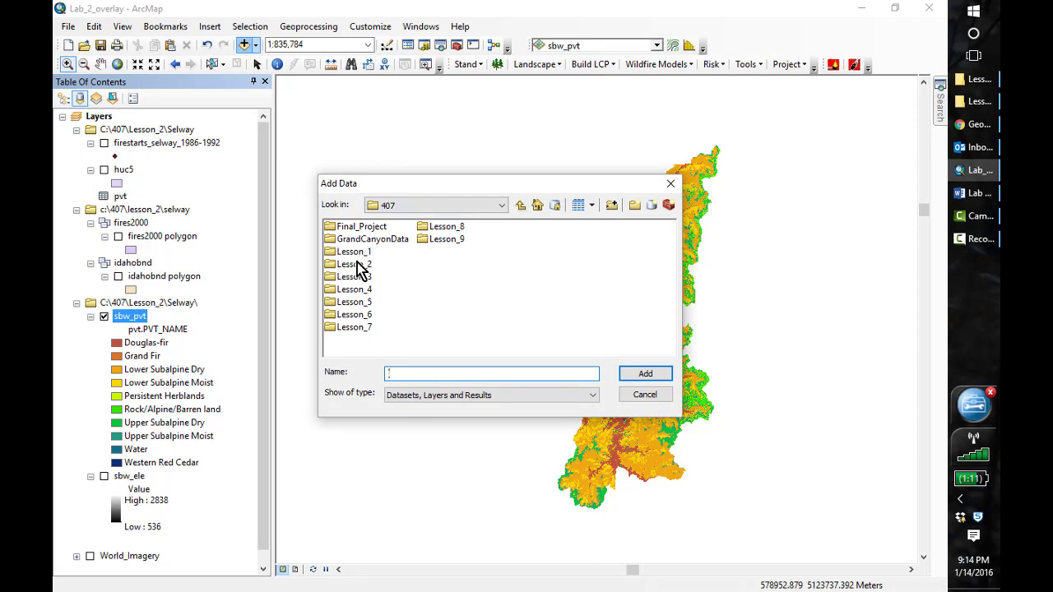
pyautogui.doubleClick(357, 263)
pyautogui.click(344, 229)
pyautogui.doubleClick(344, 229)
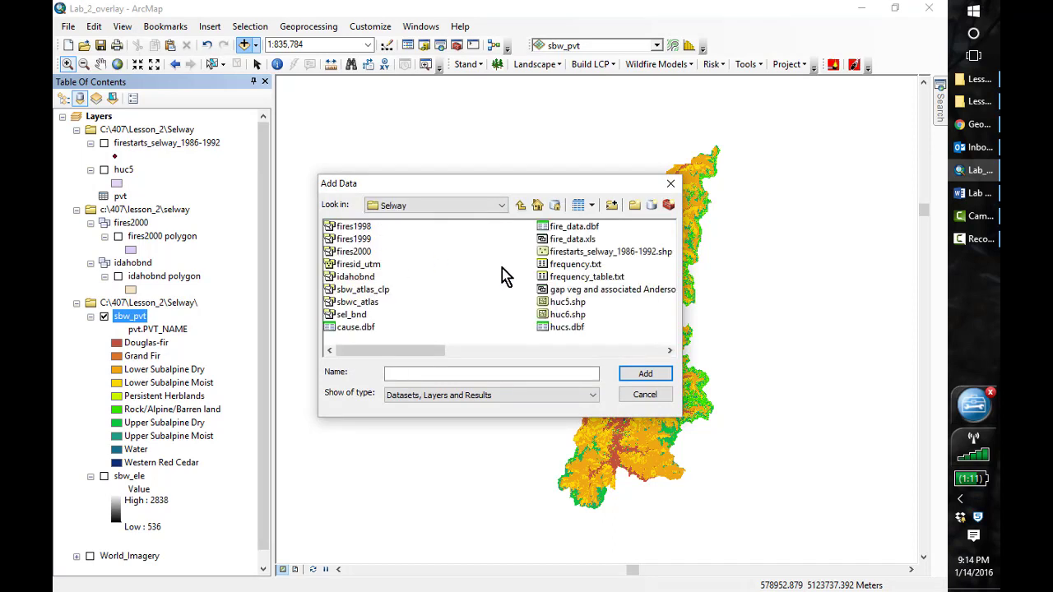
pyautogui.click(668, 351)
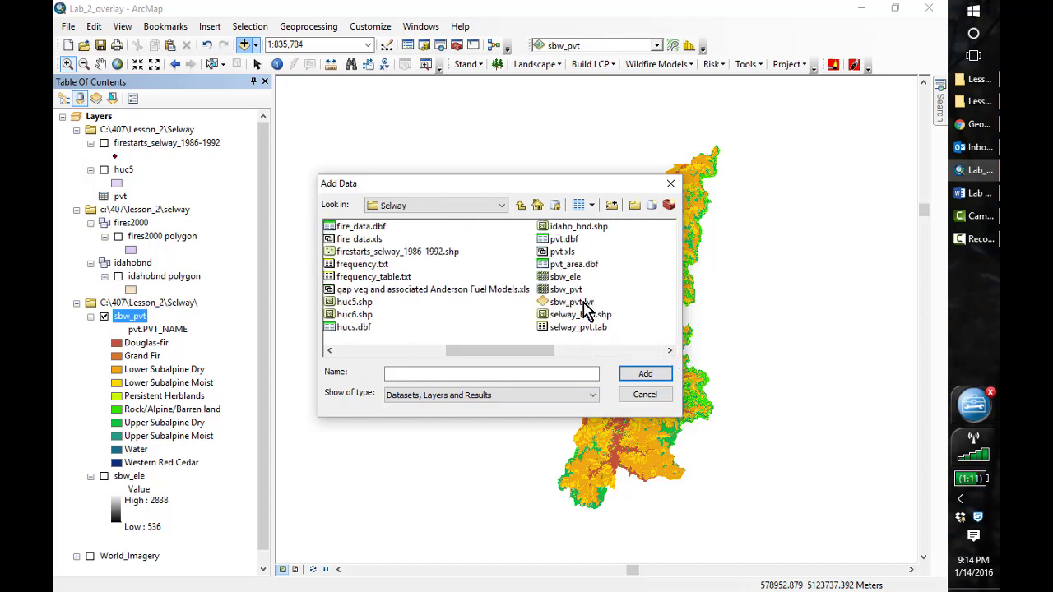
pyautogui.click(583, 304)
pyautogui.click(647, 375)
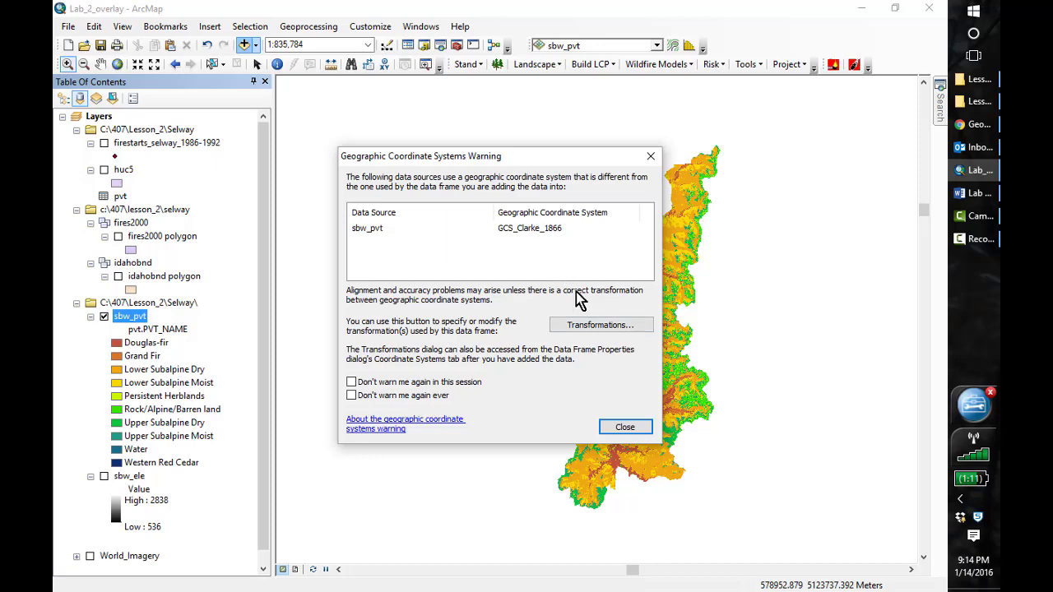
pyautogui.click(627, 429)
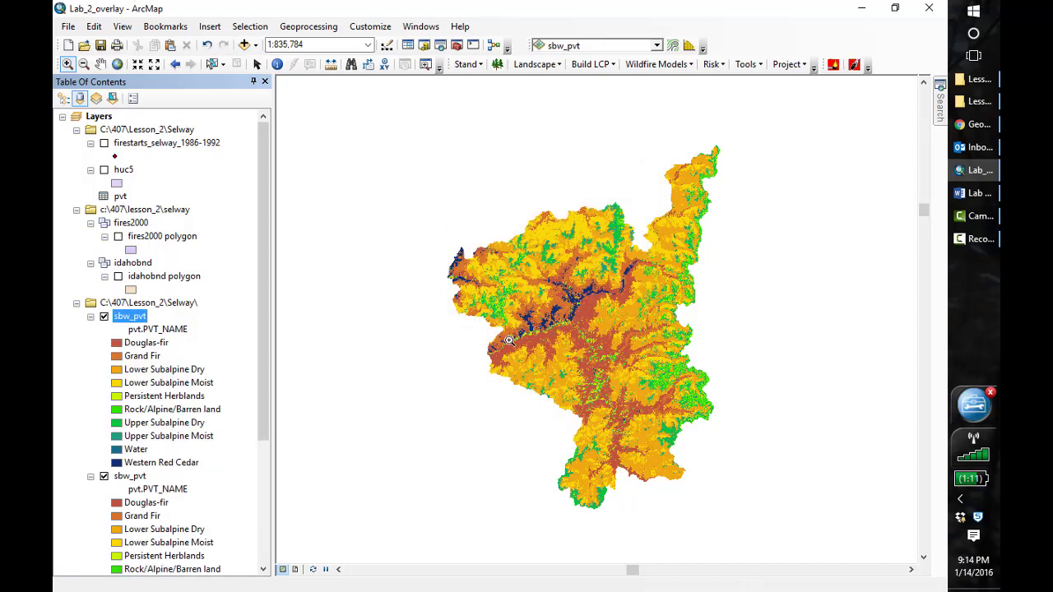
# Step: Check the attribute table of the second sbw_pvt layer in the layer list for the joined pvt fields and close it
pyautogui.moveTo(267, 352); pyautogui.dragTo(270, 453)
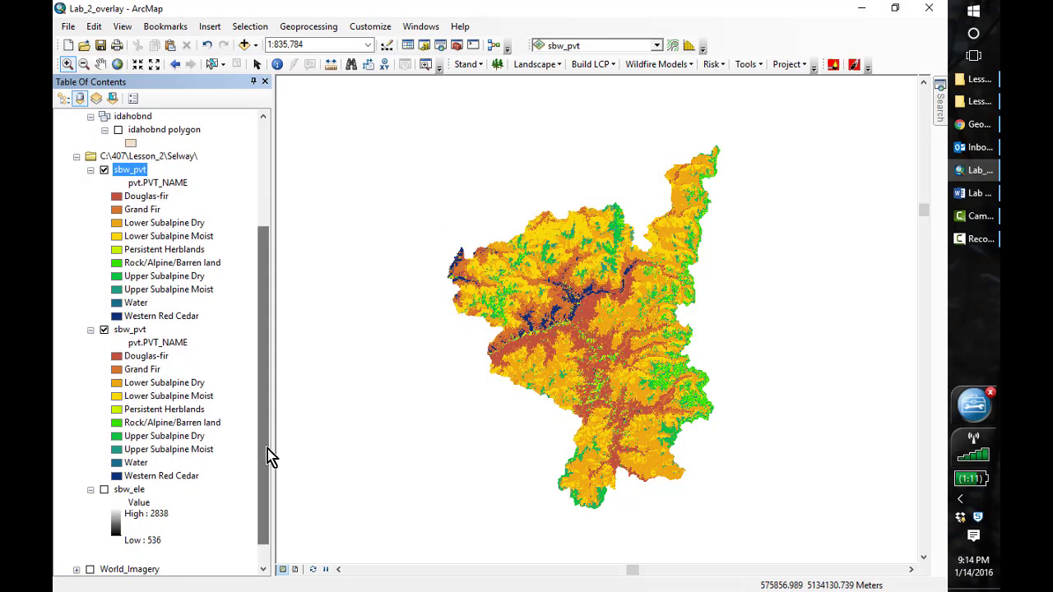
pyautogui.rightClick(133, 331)
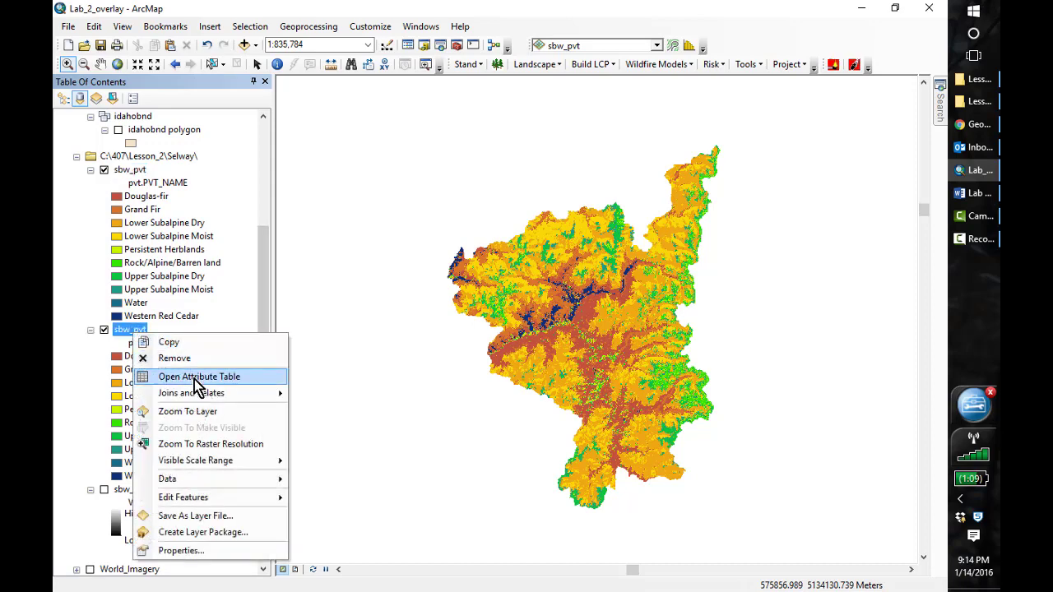
pyautogui.click(199, 377)
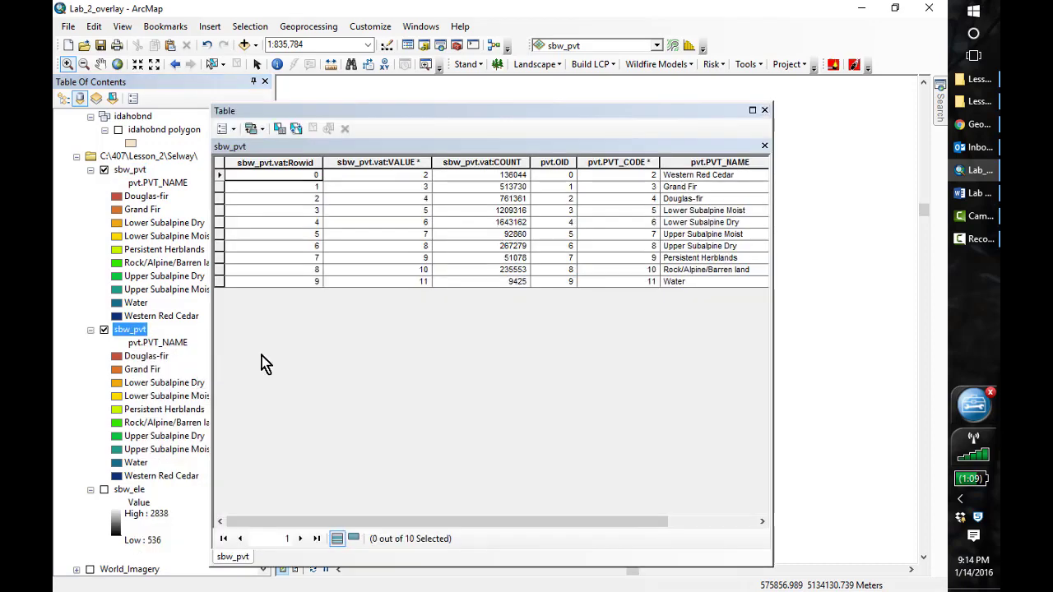
pyautogui.click(764, 110)
# Step: Add the original sbw_pvt raster from the Selway folder to the map and dismiss the coordinate system warning
pyautogui.click(244, 48)
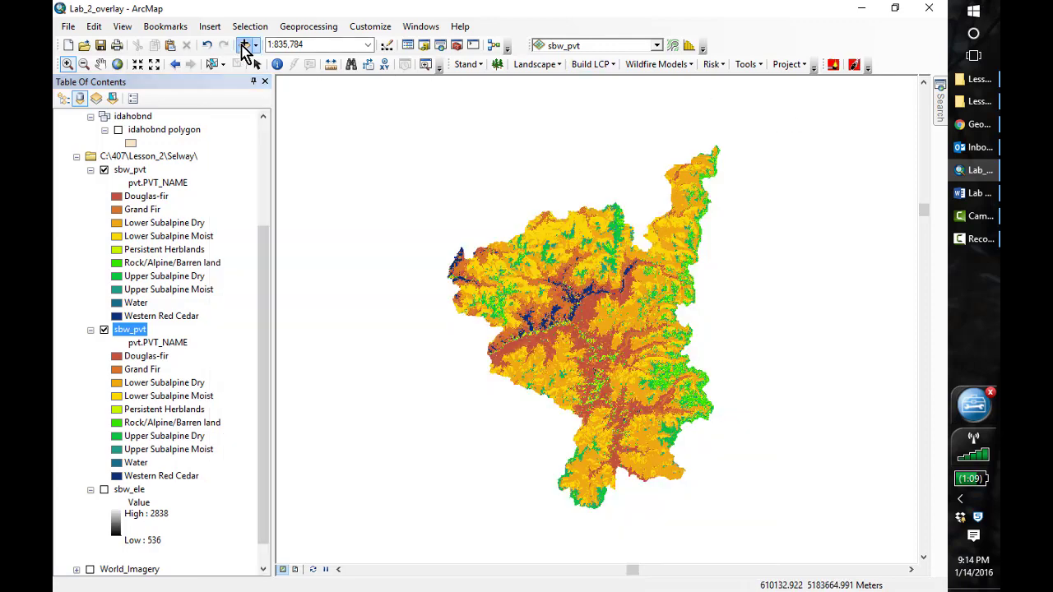
pyautogui.click(669, 350)
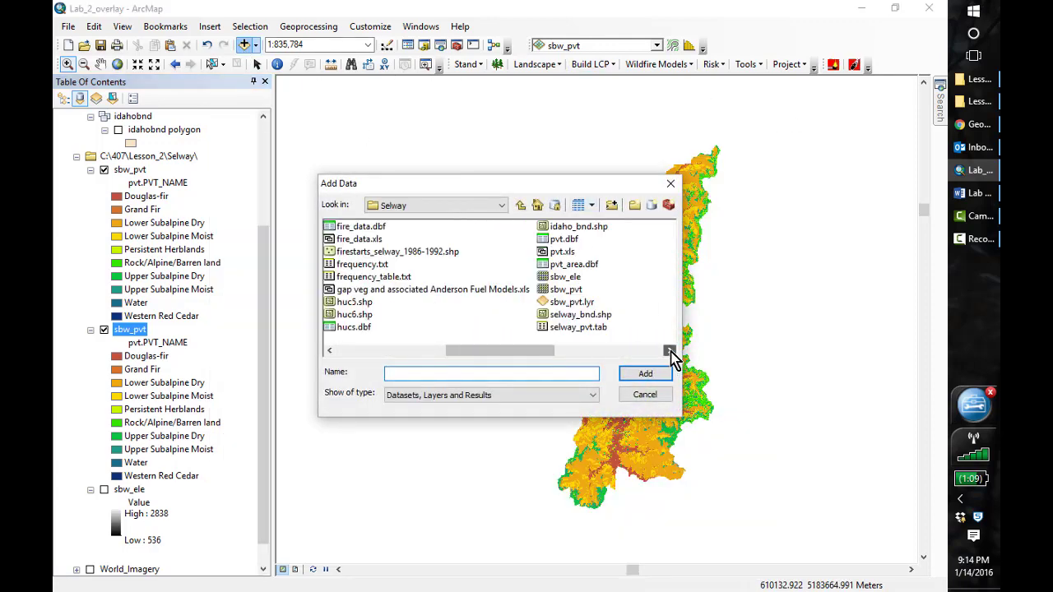
pyautogui.click(576, 289)
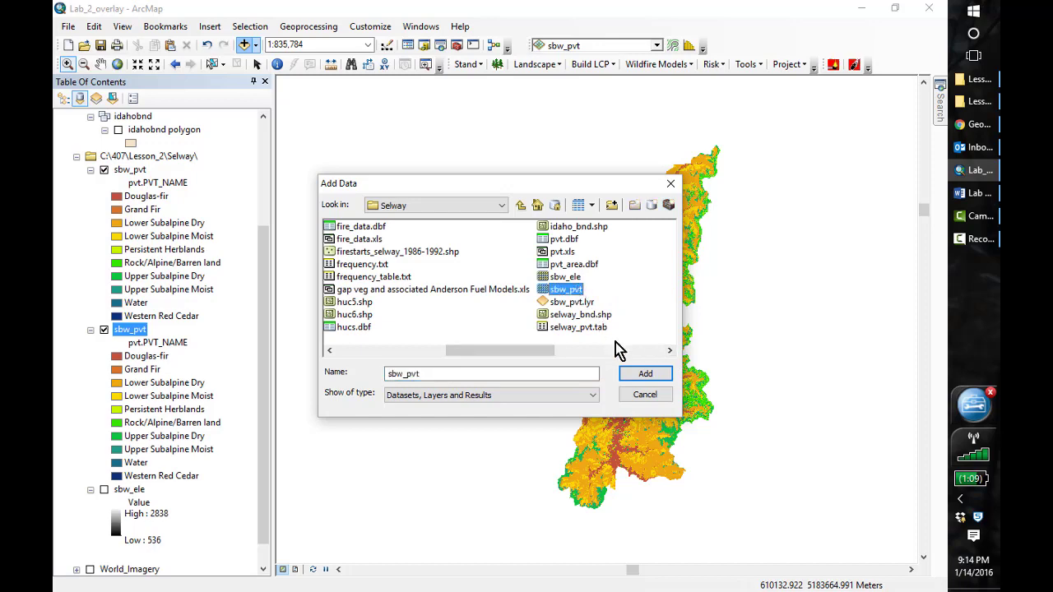
pyautogui.click(644, 374)
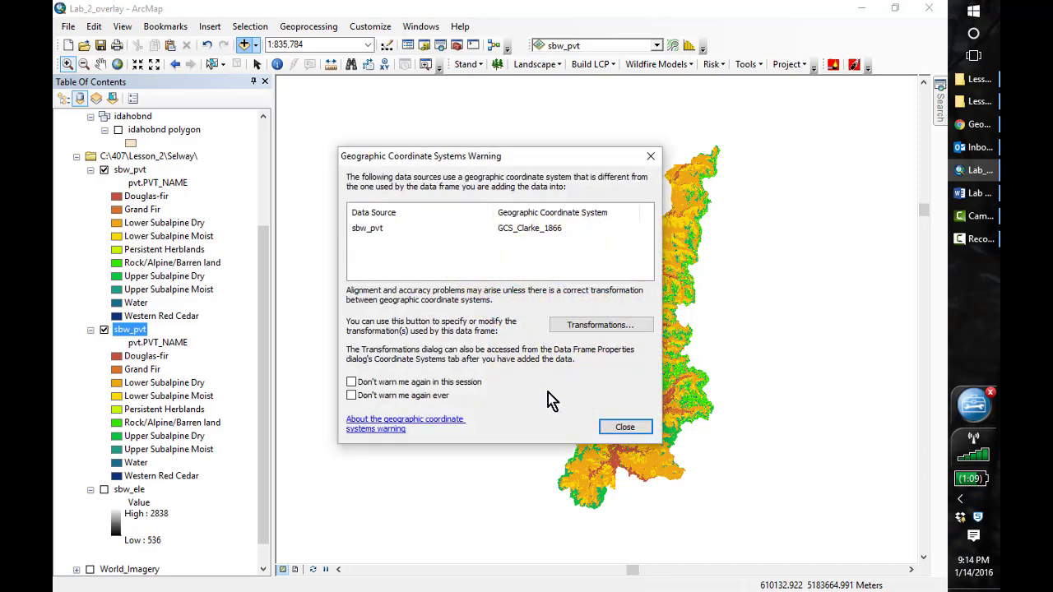
pyautogui.click(627, 428)
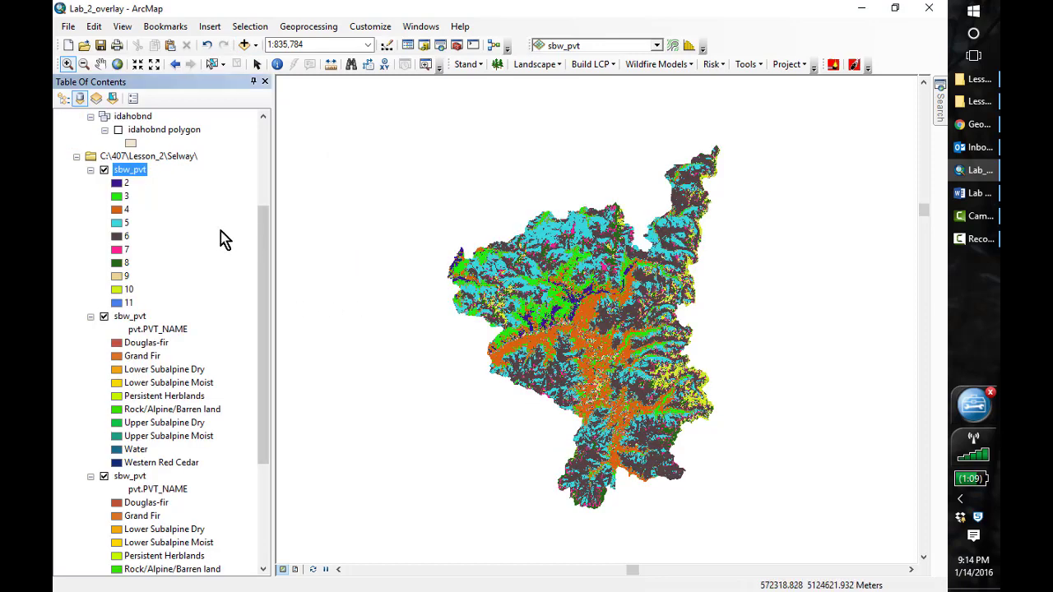
# Step: Check which fields the newly added sbw_pvt raster has in its attribute table and close it
pyautogui.rightClick(130, 171)
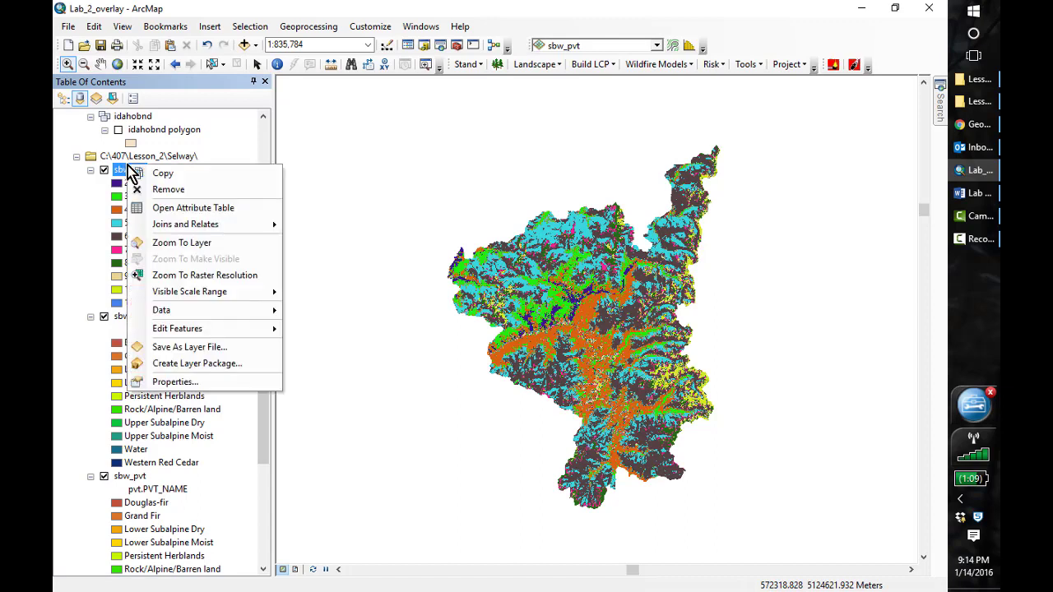
pyautogui.click(188, 209)
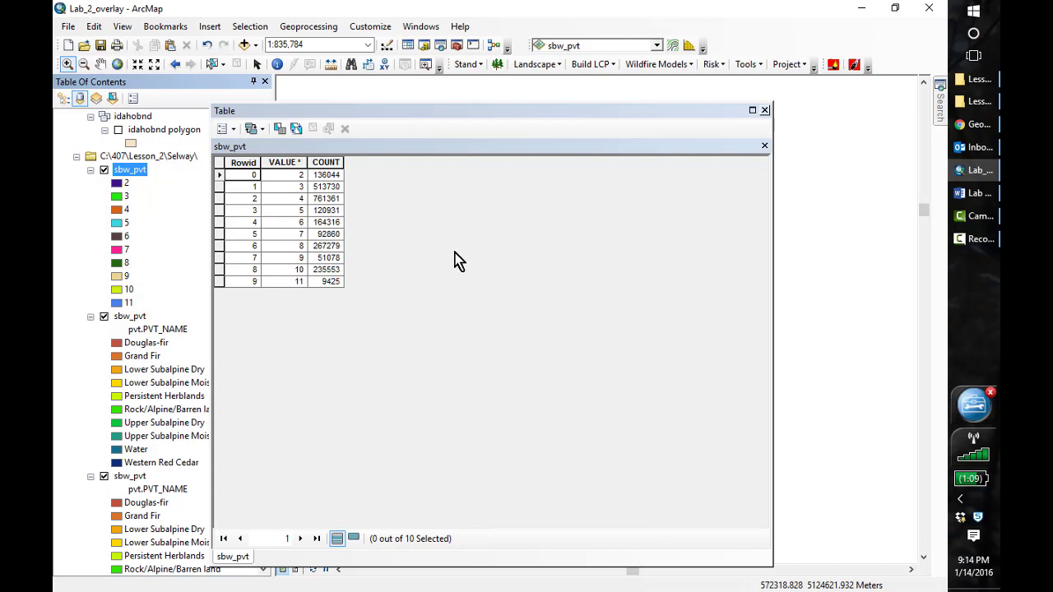
pyautogui.click(764, 110)
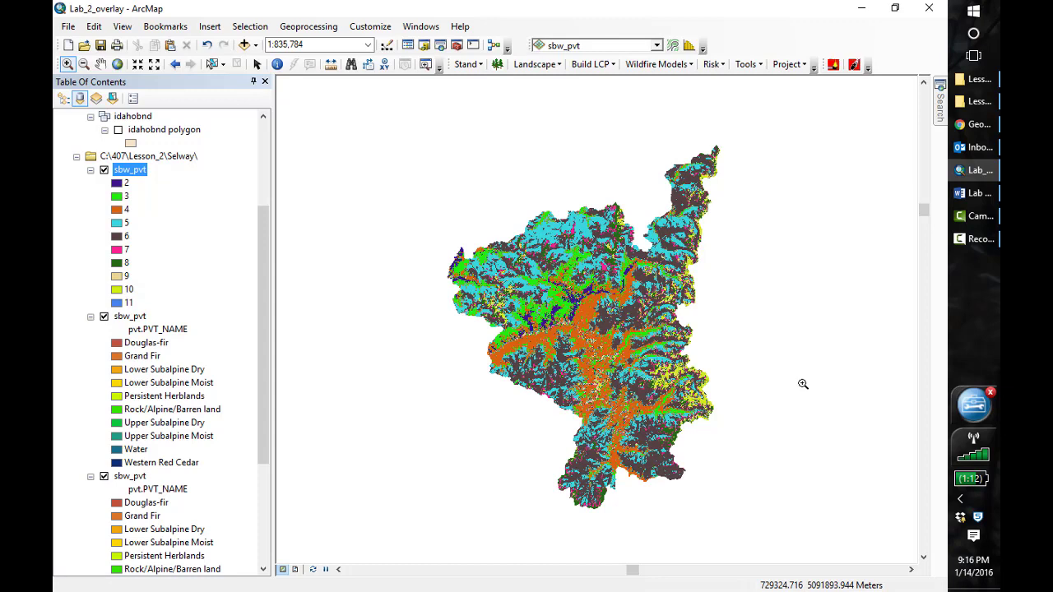
# Step: List the layers by drawing order with all legends collapsed, and leave only firestarts_selway_1986-1992 turned on
pyautogui.click(77, 157)
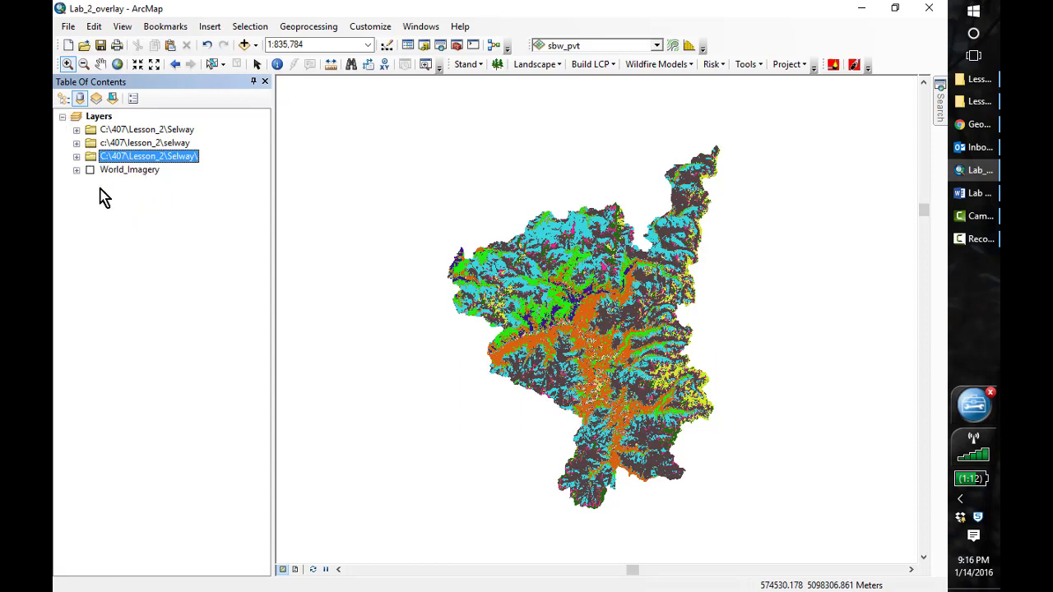
pyautogui.click(63, 97)
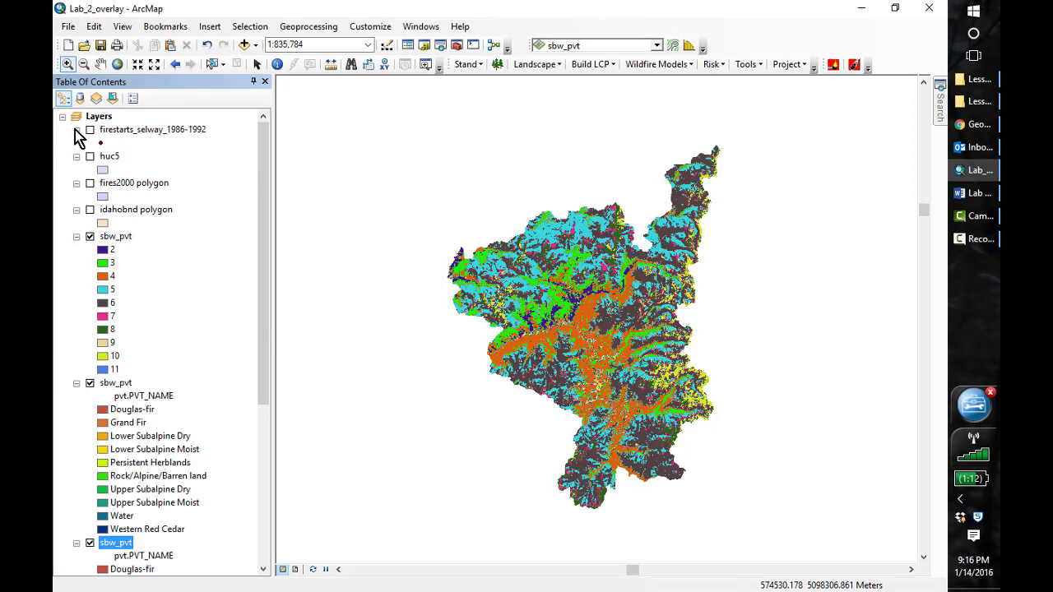
pyautogui.keyDown('ctrl'); pyautogui.click(75, 130); pyautogui.keyUp('ctrl')
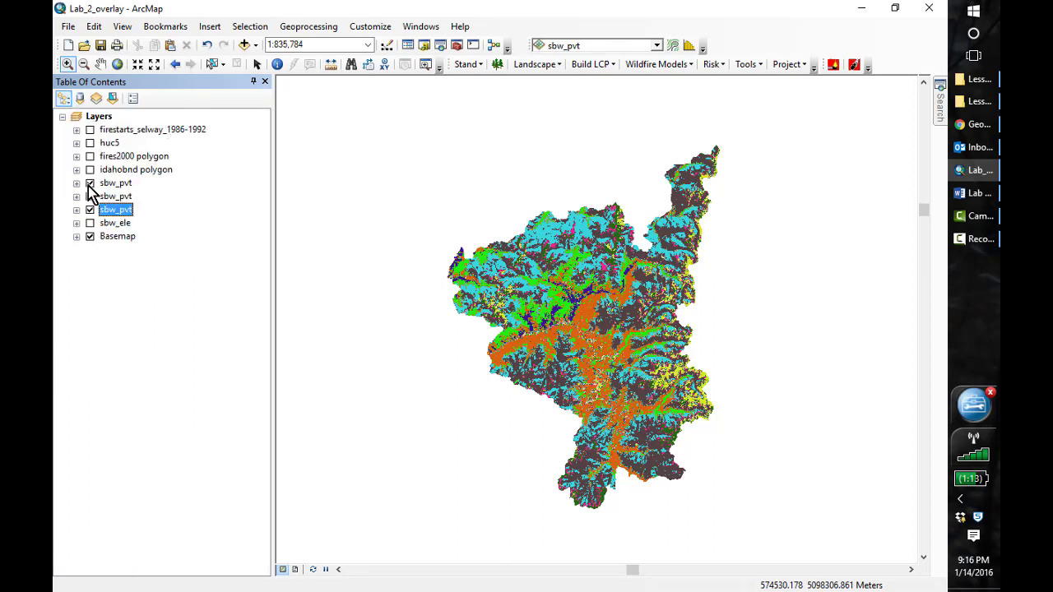
pyautogui.keyDown('ctrl'); pyautogui.click(91, 184); pyautogui.keyUp('ctrl')
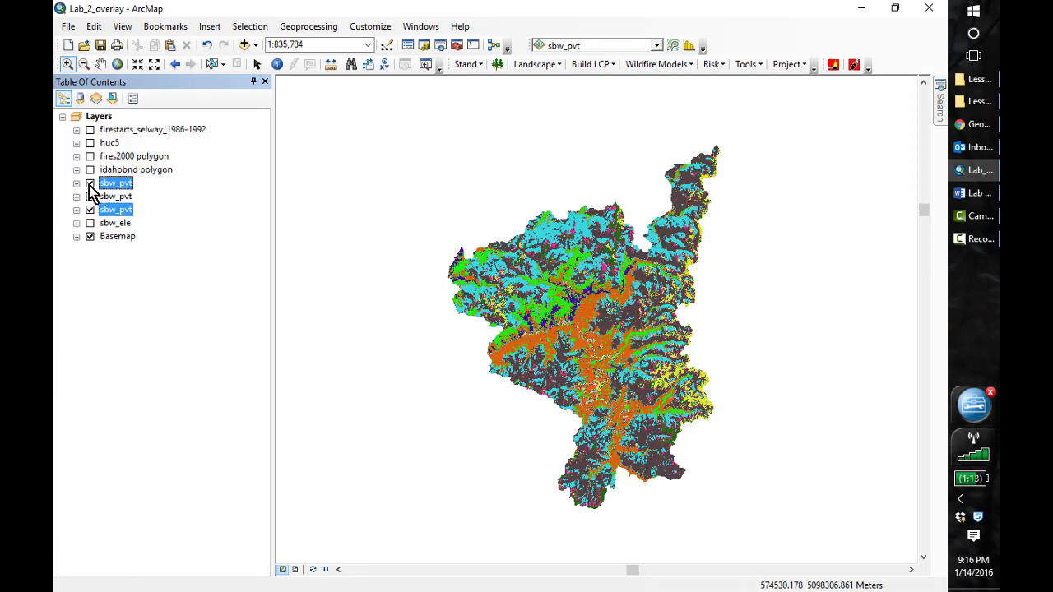
pyautogui.click(90, 131)
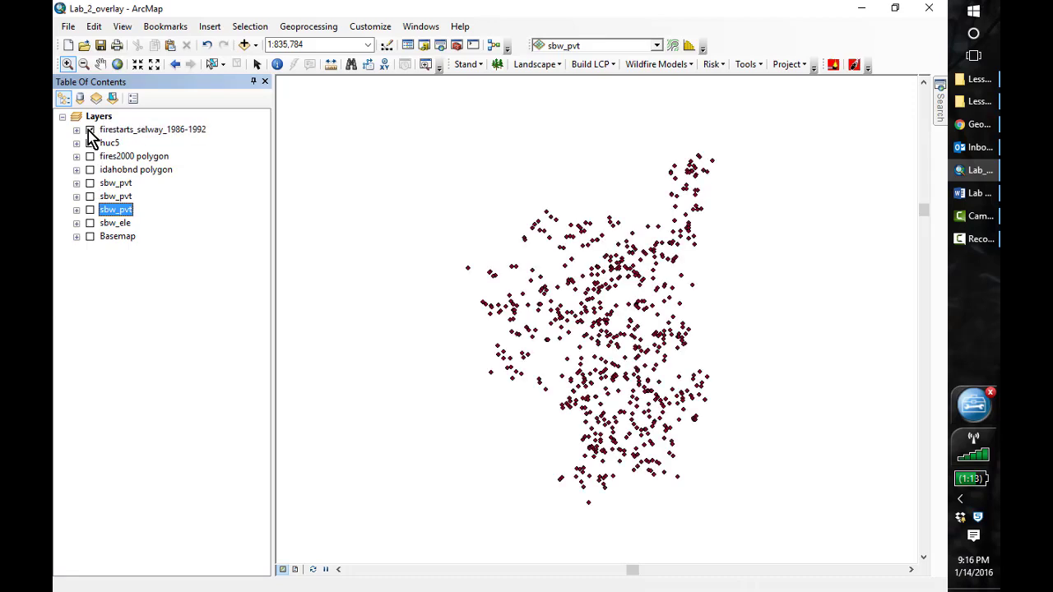
# Step: Select the firestarts_selway_1986-1992 records with FINALSIZE greater than 1000 by attributes in its table, and view the FIRE_CAUSE column
pyautogui.rightClick(124, 134)
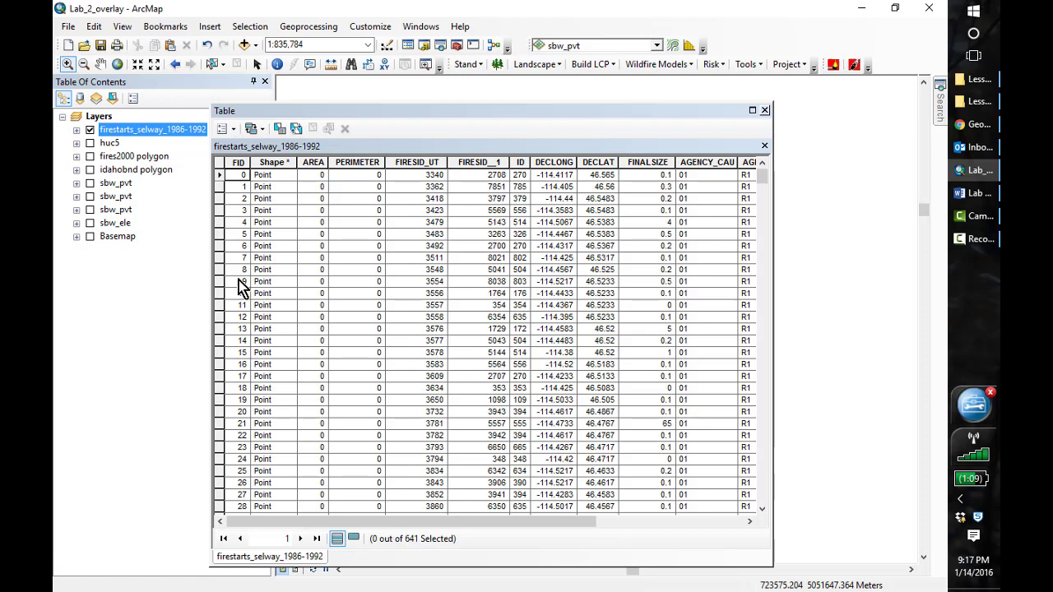
pyautogui.click(234, 129)
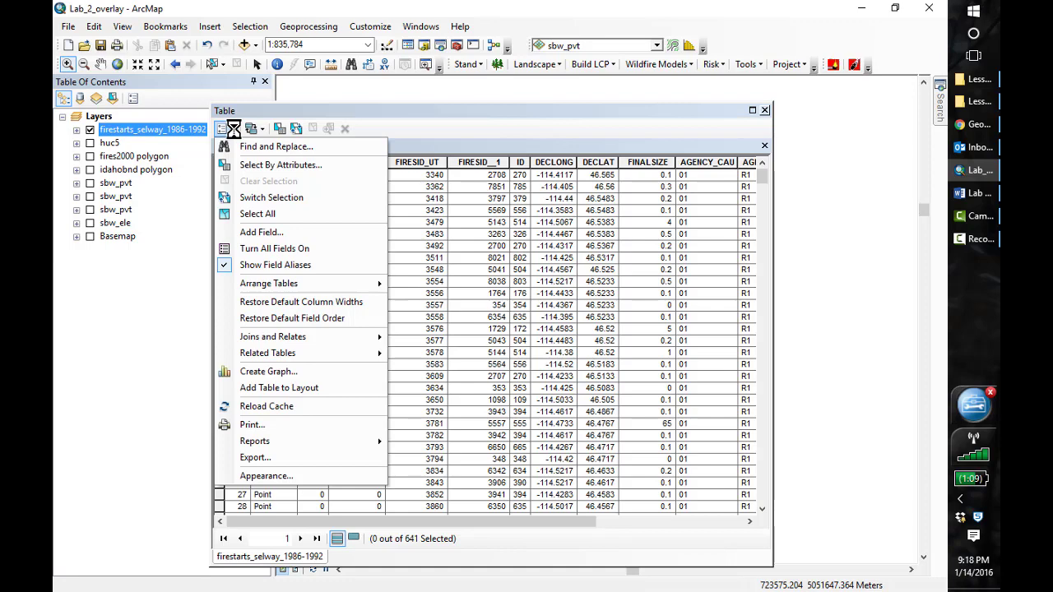
pyautogui.click(265, 165)
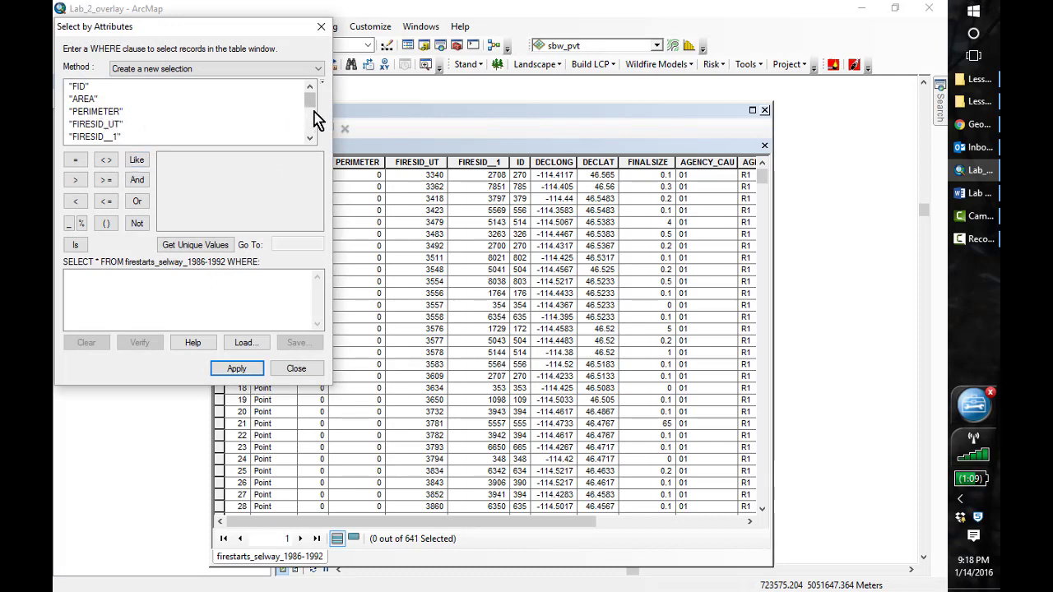
pyautogui.moveTo(311, 104); pyautogui.dragTo(314, 127)
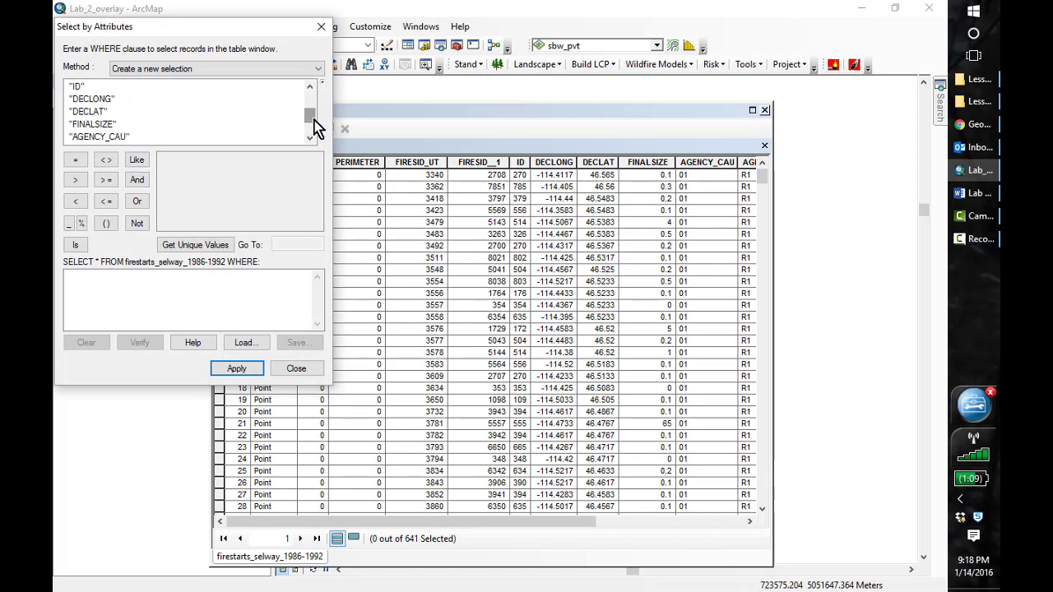
pyautogui.doubleClick(102, 126)
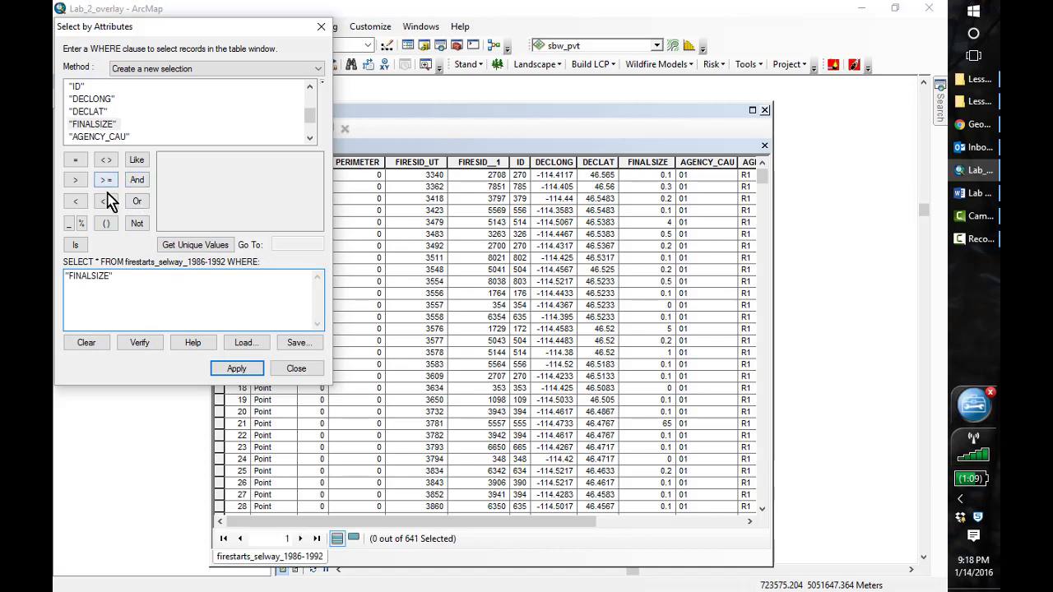
pyautogui.click(77, 181)
pyautogui.write('1000')
pyautogui.click(236, 369)
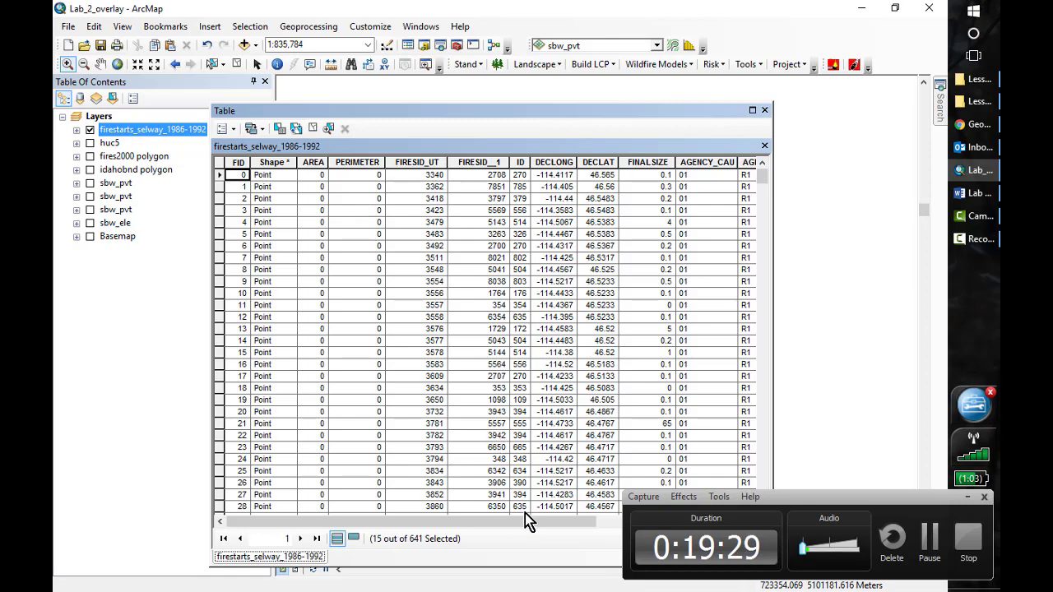
pyautogui.moveTo(535, 520); pyautogui.dragTo(680, 517)
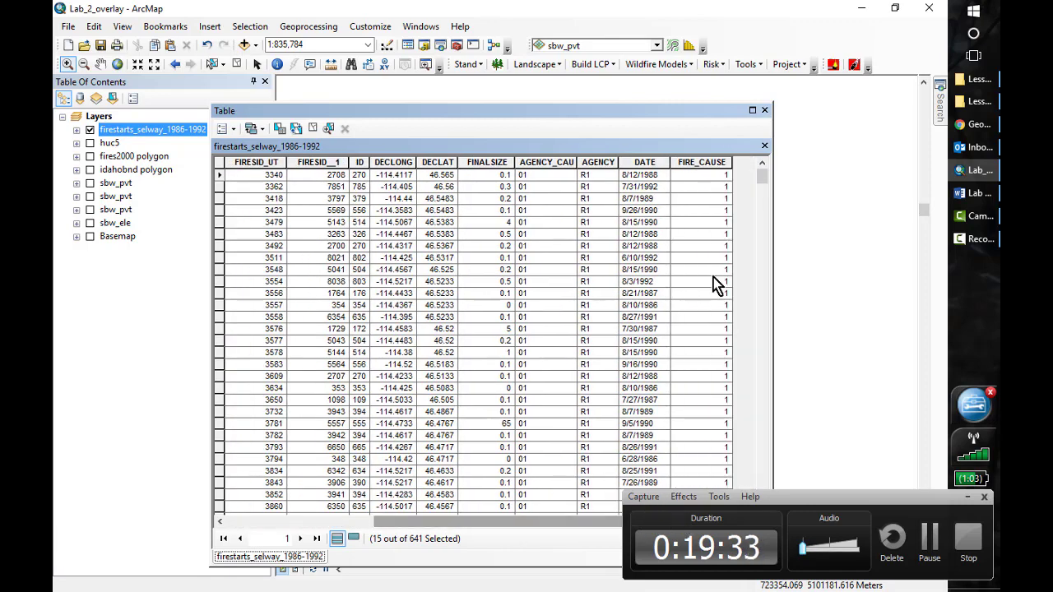
# Step: Set up a Summarize on FIRE_CAUSE for the selected fire start records only, including the Sum of FINALSIZE
pyautogui.rightClick(686, 163)
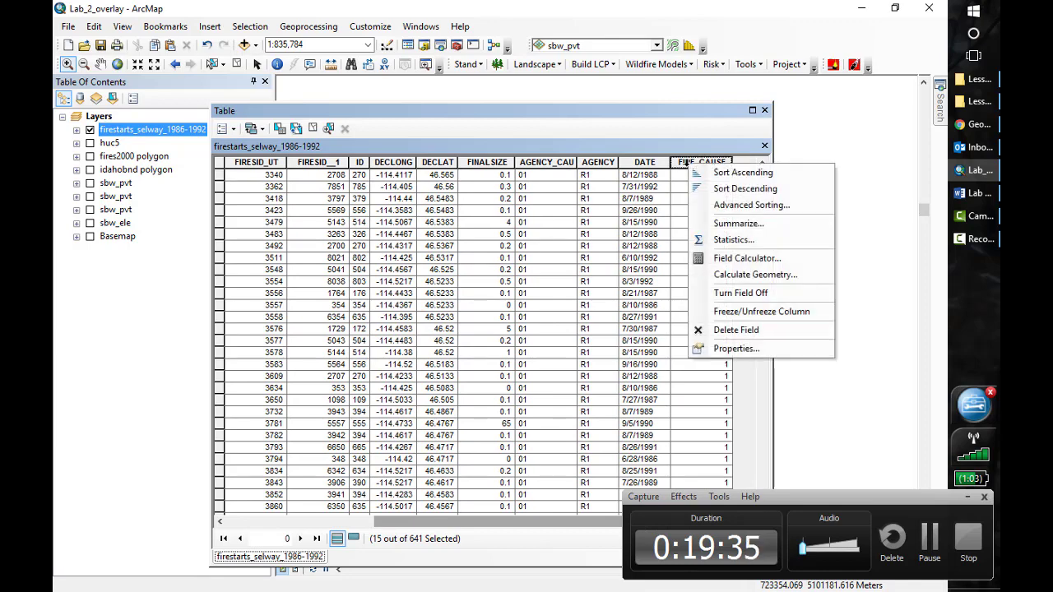
pyautogui.click(724, 224)
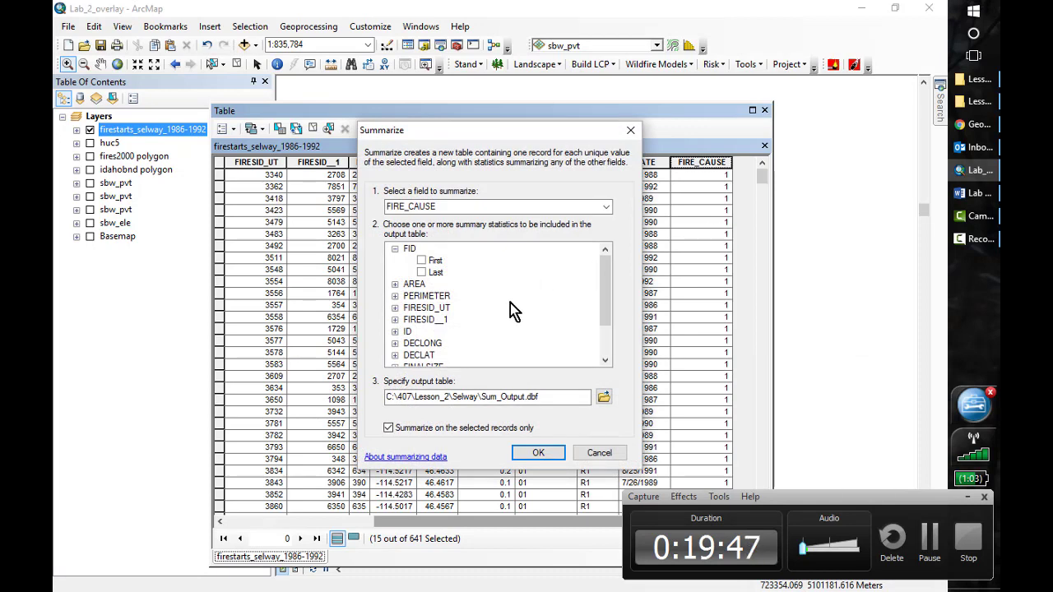
pyautogui.moveTo(603, 305); pyautogui.dragTo(606, 333)
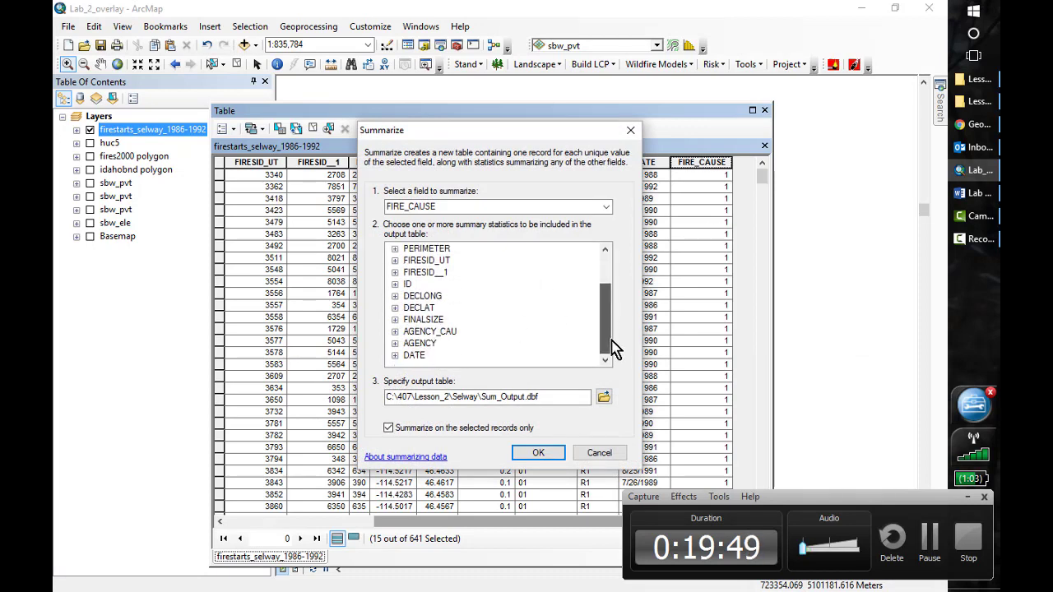
pyautogui.click(395, 320)
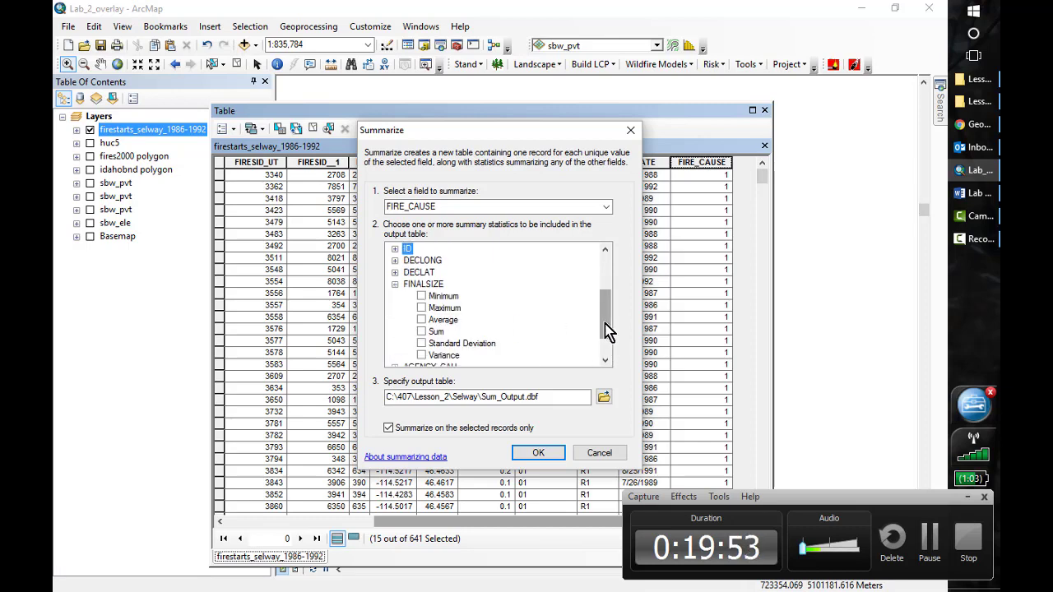
pyautogui.moveTo(606, 329); pyautogui.dragTo(610, 347)
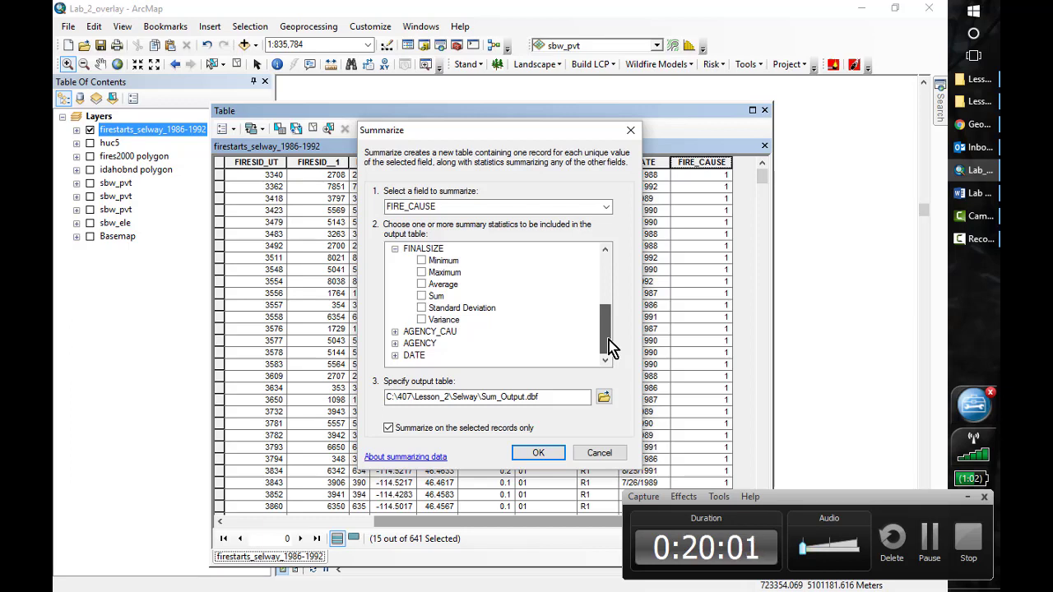
pyautogui.click(421, 295)
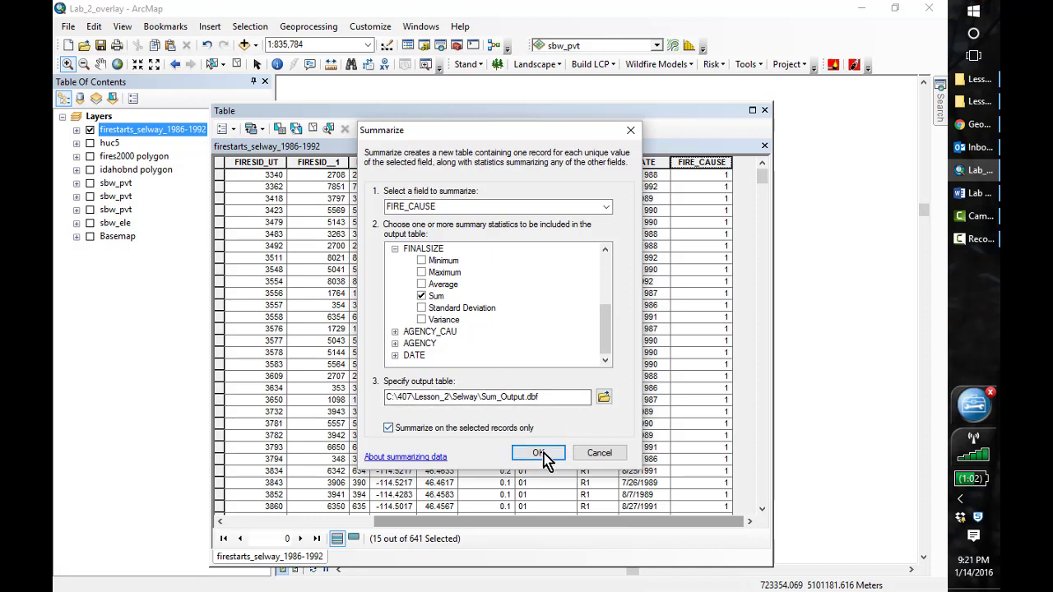
# Step: Name the summary output table FireCauseSummary.dbf in the Selway folder, run the summary and add the result to the map
pyautogui.press('BackSpace')
pyautogui.press('BackSpace')
pyautogui.press('BackSpace')
pyautogui.press('BackSpace')
pyautogui.press('BackSpace')
pyautogui.press('BackSpace')
pyautogui.press('BackSpace')
pyautogui.press('BackSpace')
pyautogui.press('BackSpace')
pyautogui.press('BackSpace')
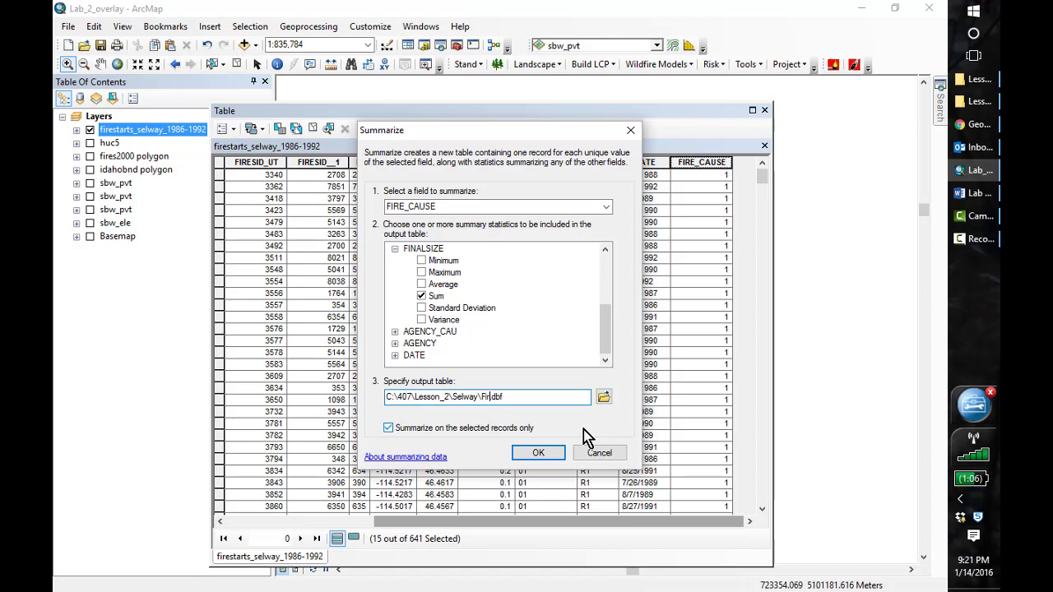
pyautogui.write('Fire Ca')
pyautogui.write('CAuse')
pyautogui.press('BackSpace')
pyautogui.press('BackSpace')
pyautogui.press('BackSpace')
pyautogui.press('BackSpace')
pyautogui.write('auseSummary.')
pyautogui.click(539, 455)
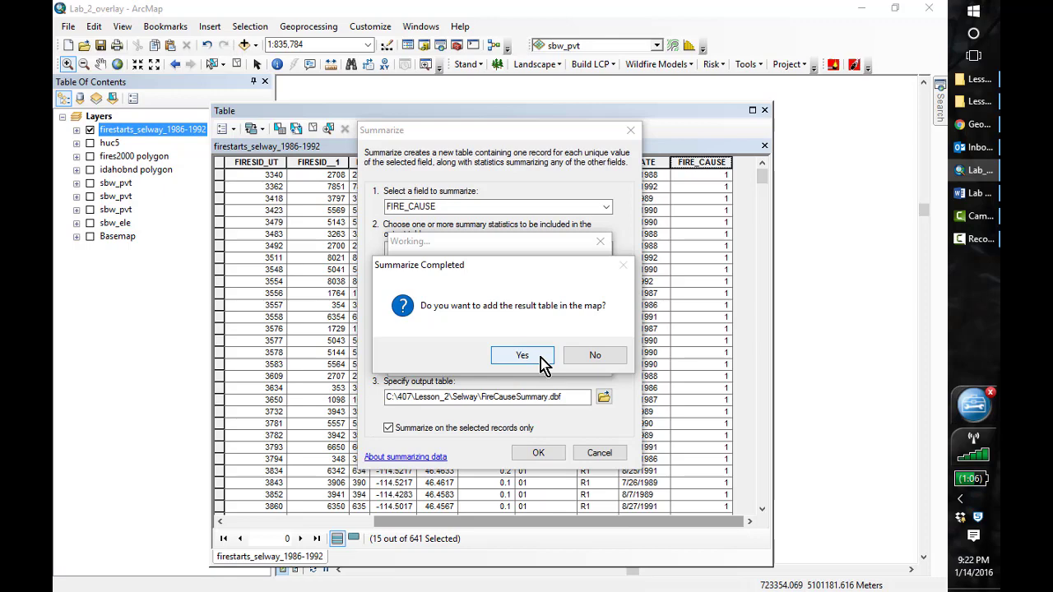
pyautogui.click(543, 363)
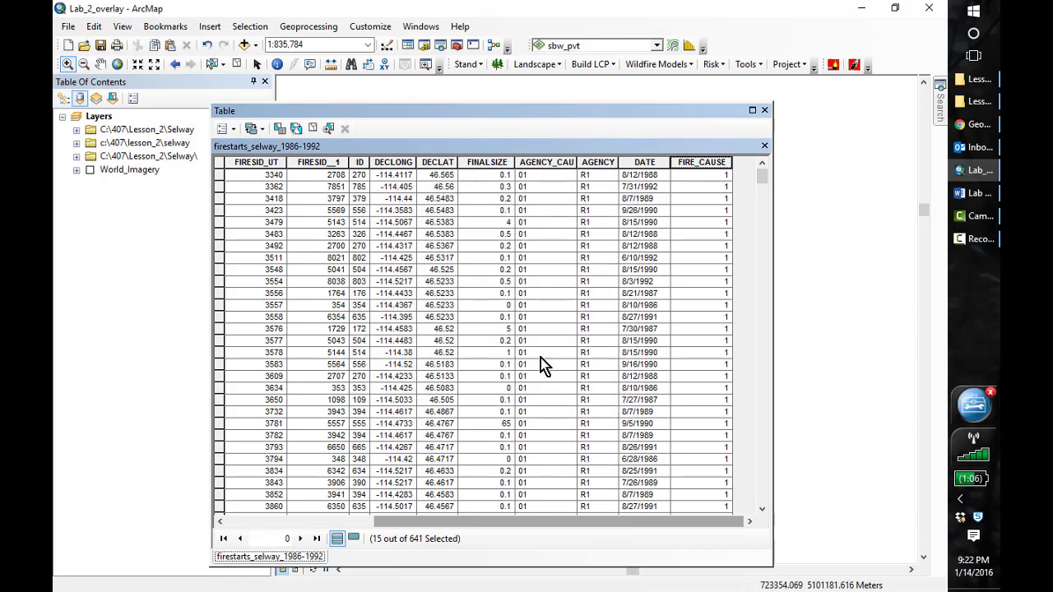
# Step: Close the fire starts table, open the FireCauseSummary table, and switch to the Word lab document to check the fire cause codes
pyautogui.click(764, 110)
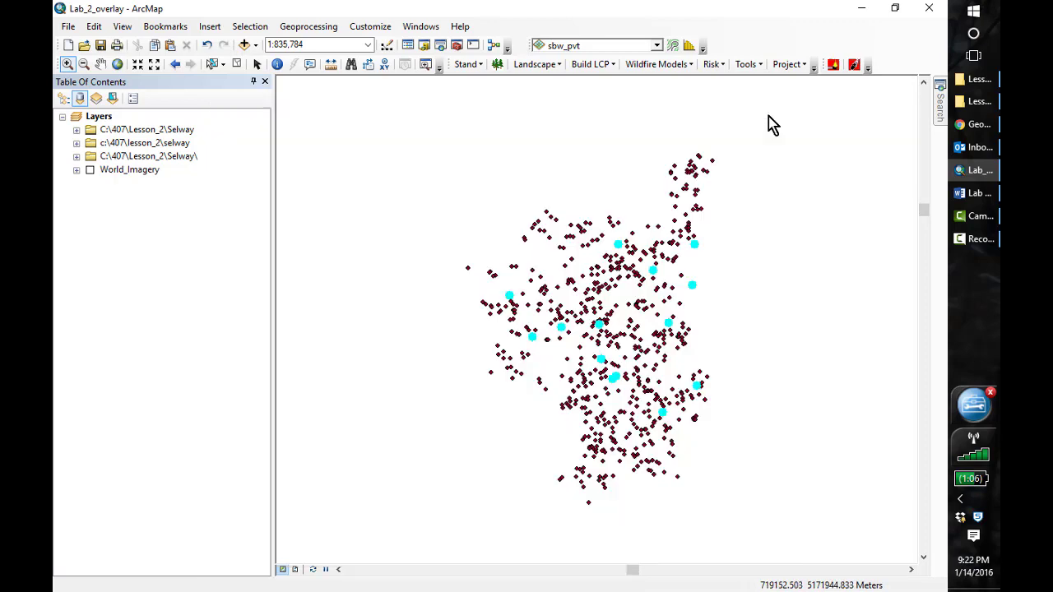
pyautogui.click(76, 130)
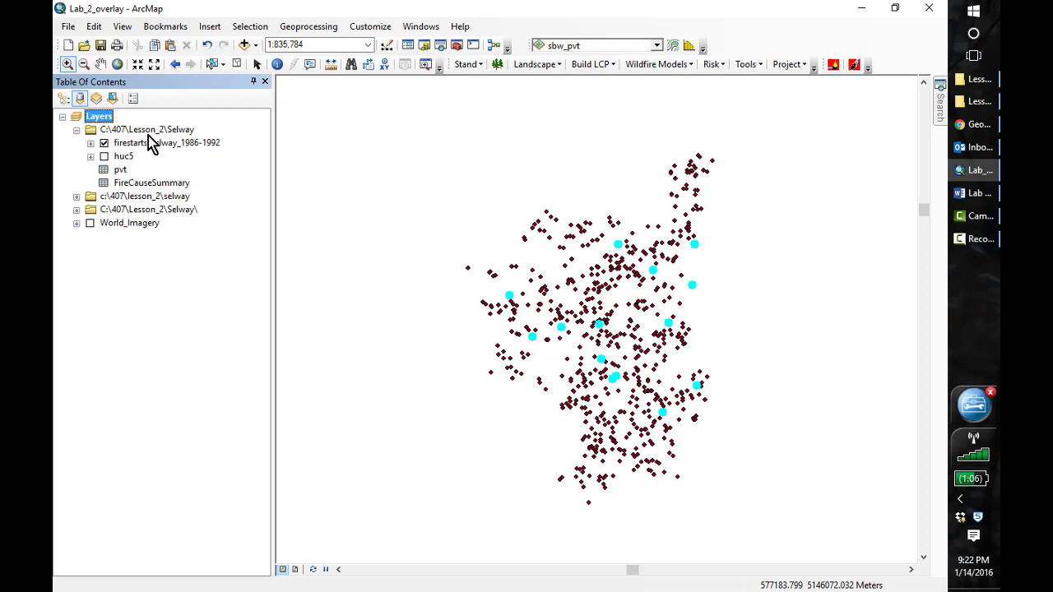
pyautogui.rightClick(143, 186)
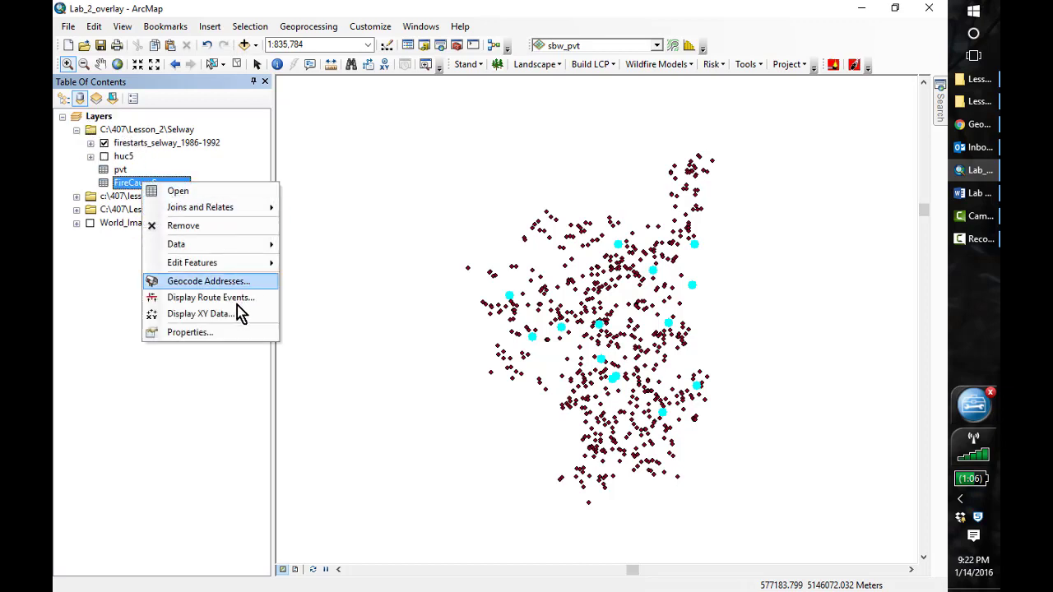
pyautogui.click(197, 191)
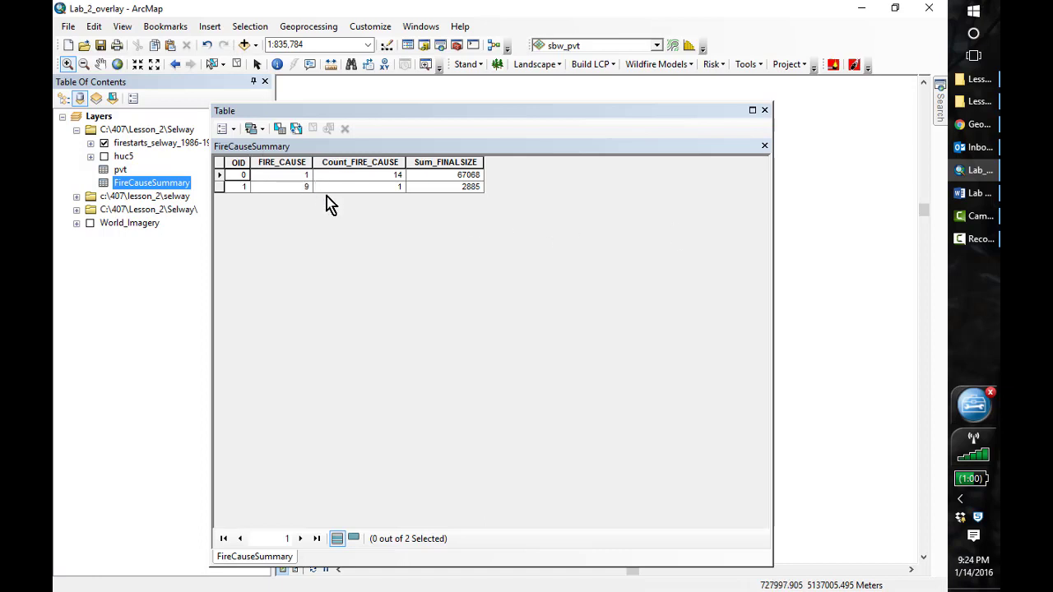
pyautogui.click(979, 202)
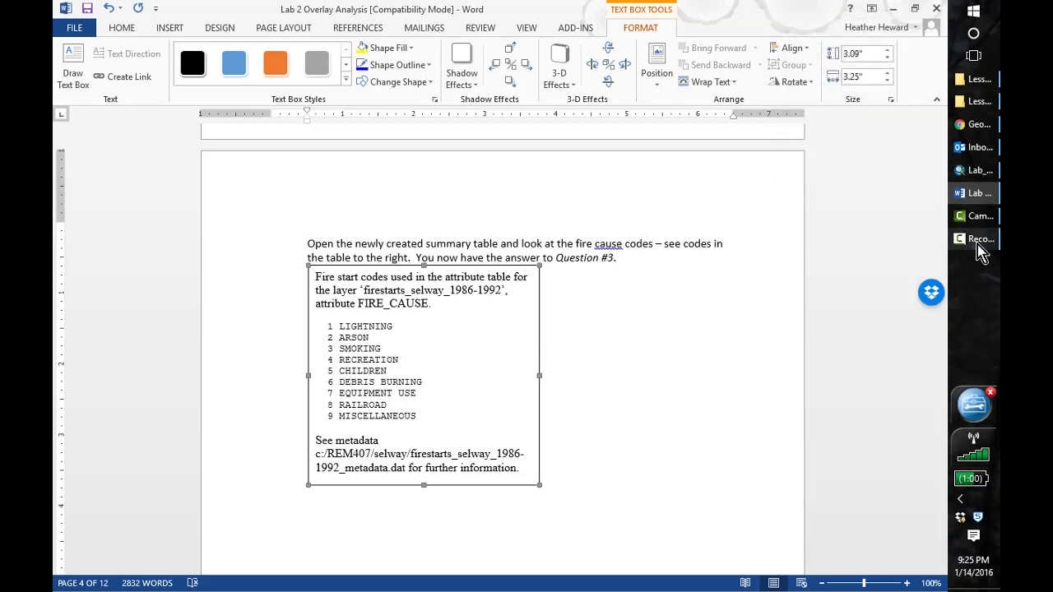
# Step: Open firepoints_selway_1986-1992_metadata.dat from the Selway folder in File Explorer with Notepad, always using Notepad for .dat files
pyautogui.click(979, 101)
pyautogui.doubleClick(403, 239)
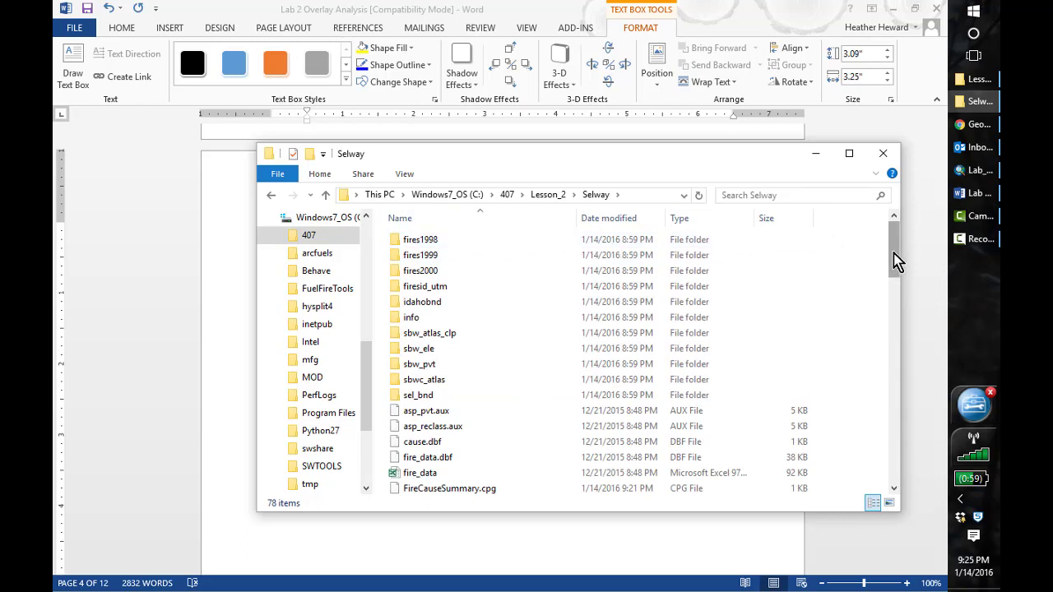
pyautogui.moveTo(894, 253); pyautogui.dragTo(894, 254)
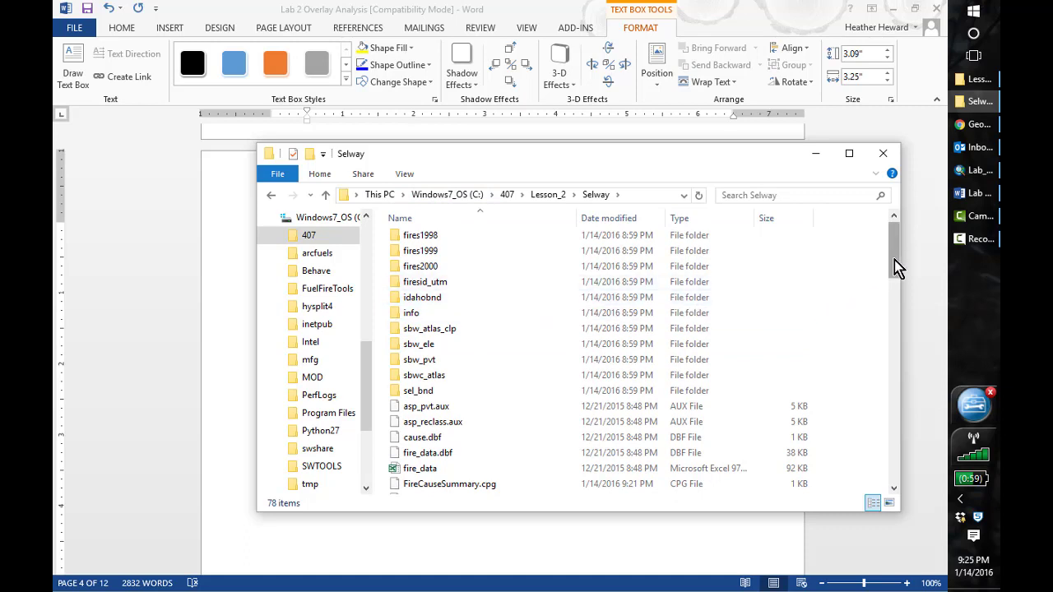
pyautogui.moveTo(898, 258); pyautogui.dragTo(897, 327)
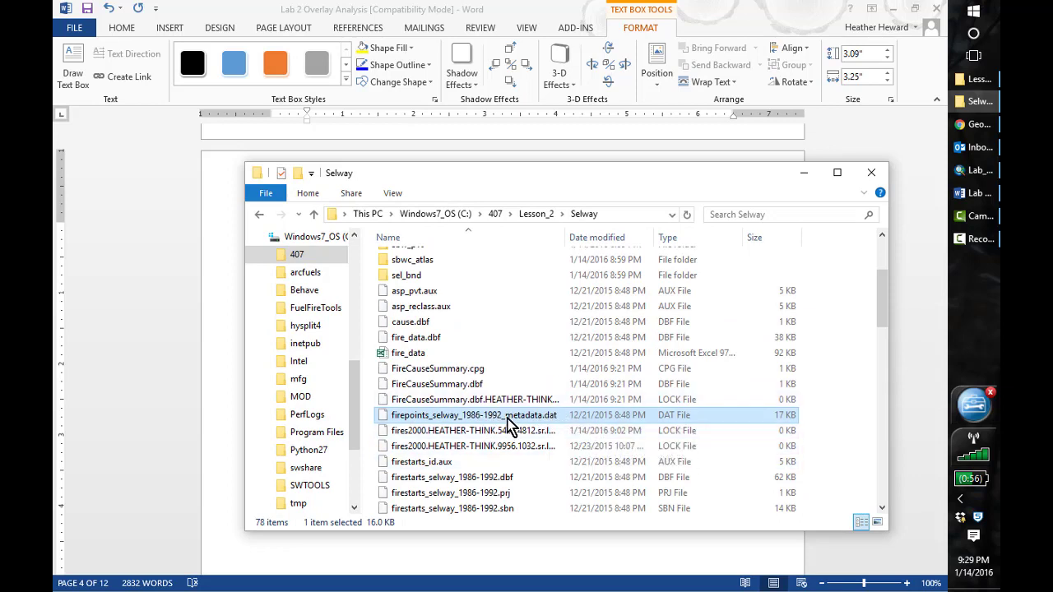
pyautogui.rightClick(467, 415)
pyautogui.click(530, 218)
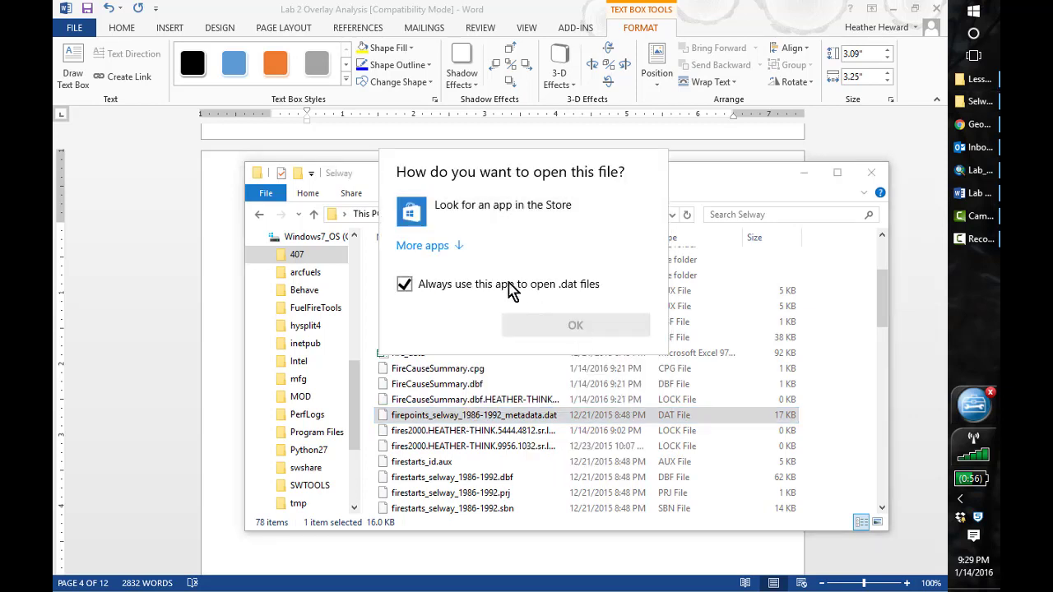
pyautogui.click(423, 246)
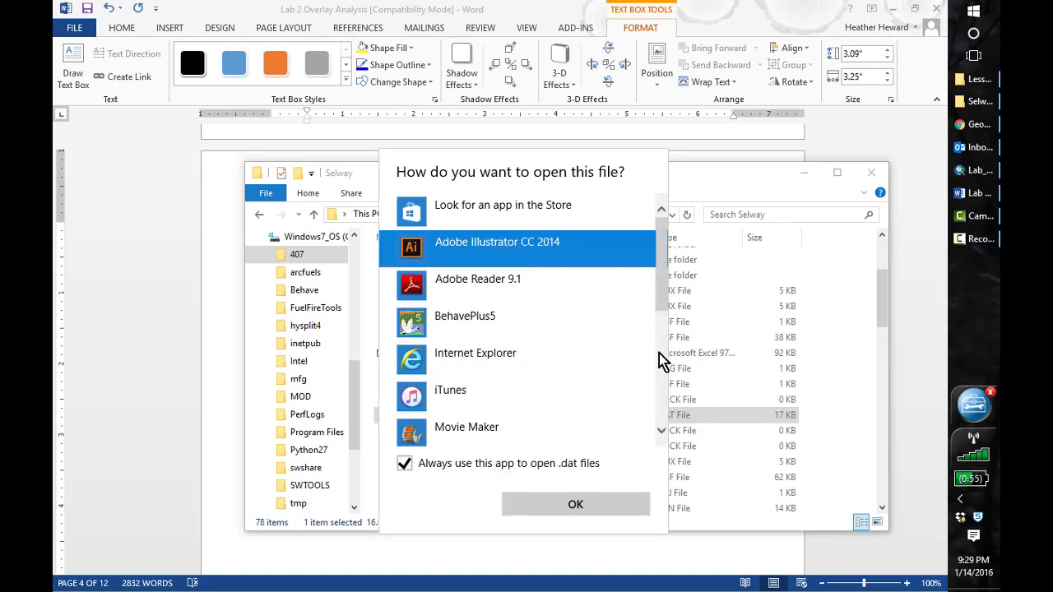
pyautogui.moveTo(665, 305); pyautogui.dragTo(665, 369)
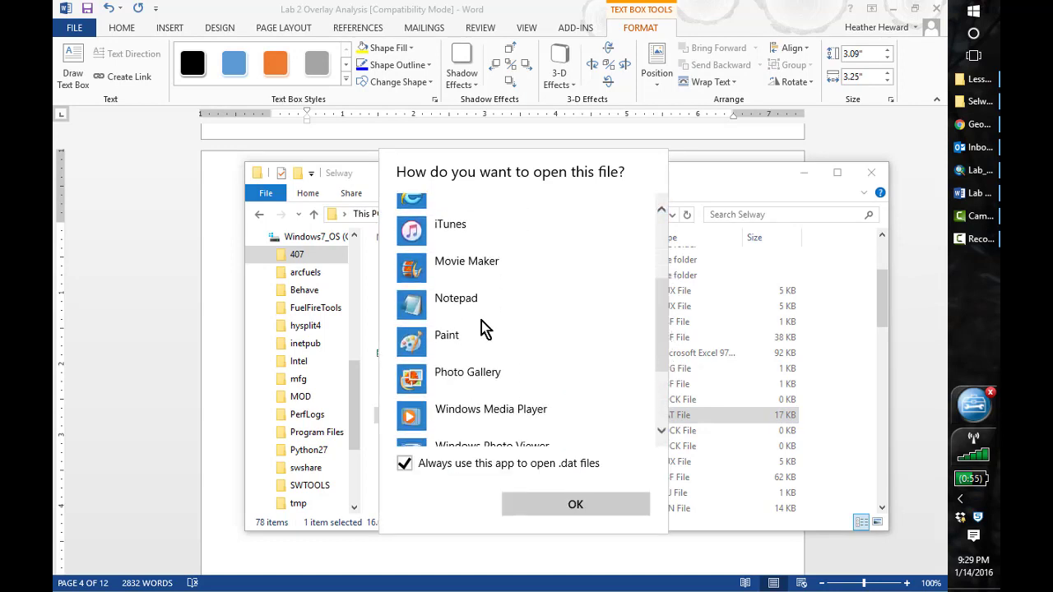
pyautogui.click(436, 314)
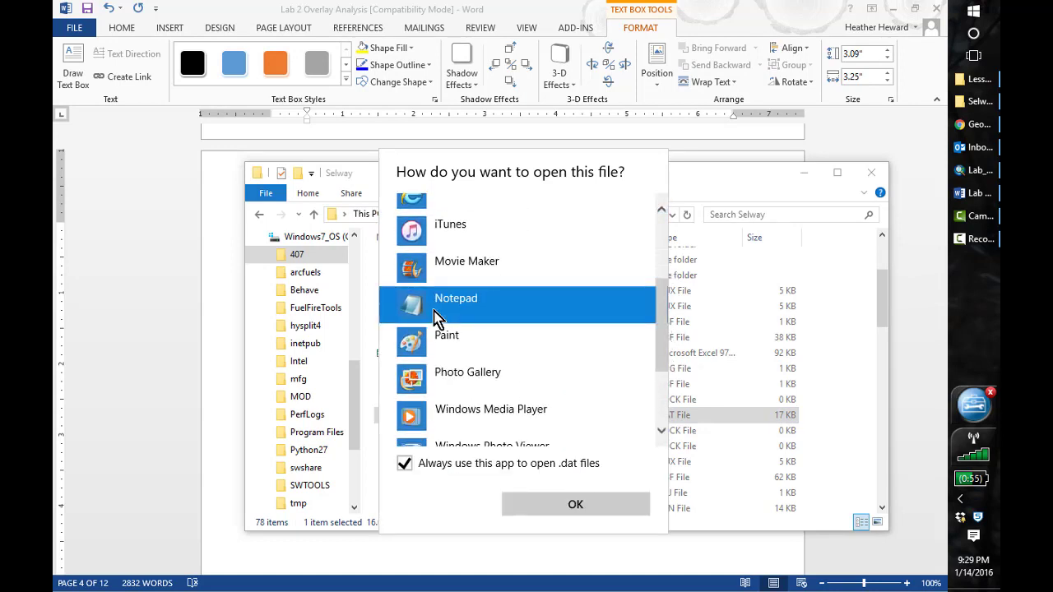
pyautogui.click(571, 505)
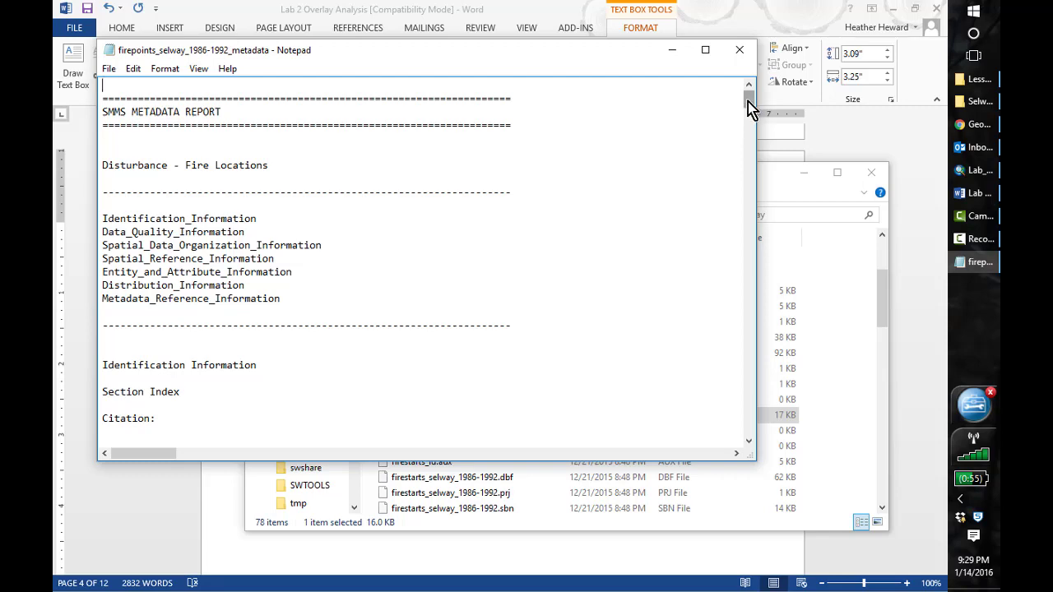
# Step: Examine the attribute and fire cause code definitions in the metadata report, and close it
pyautogui.moveTo(749, 107); pyautogui.dragTo(782, 282)
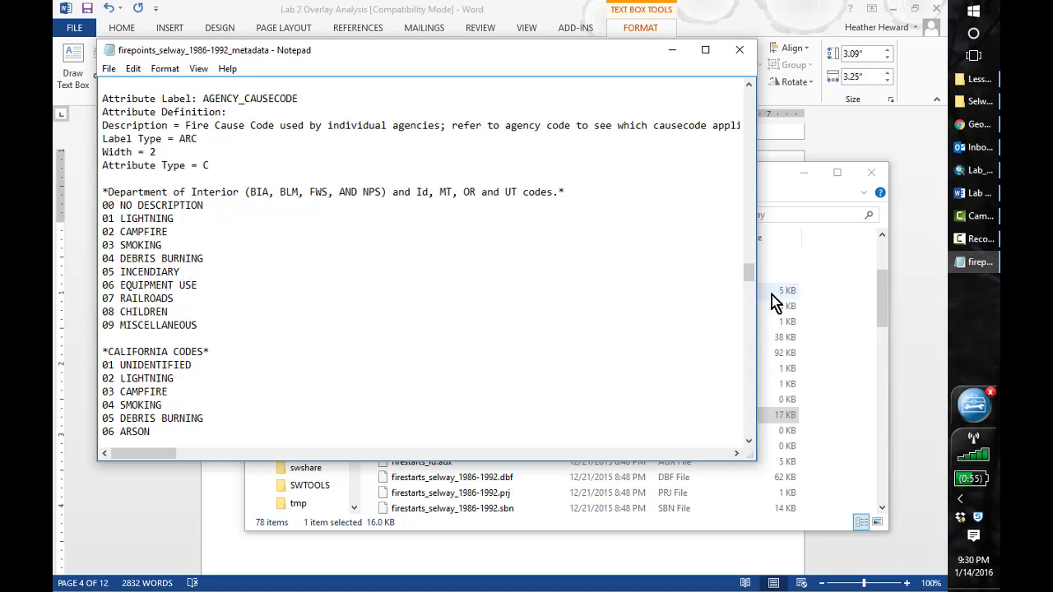
pyautogui.moveTo(750, 274); pyautogui.dragTo(748, 234)
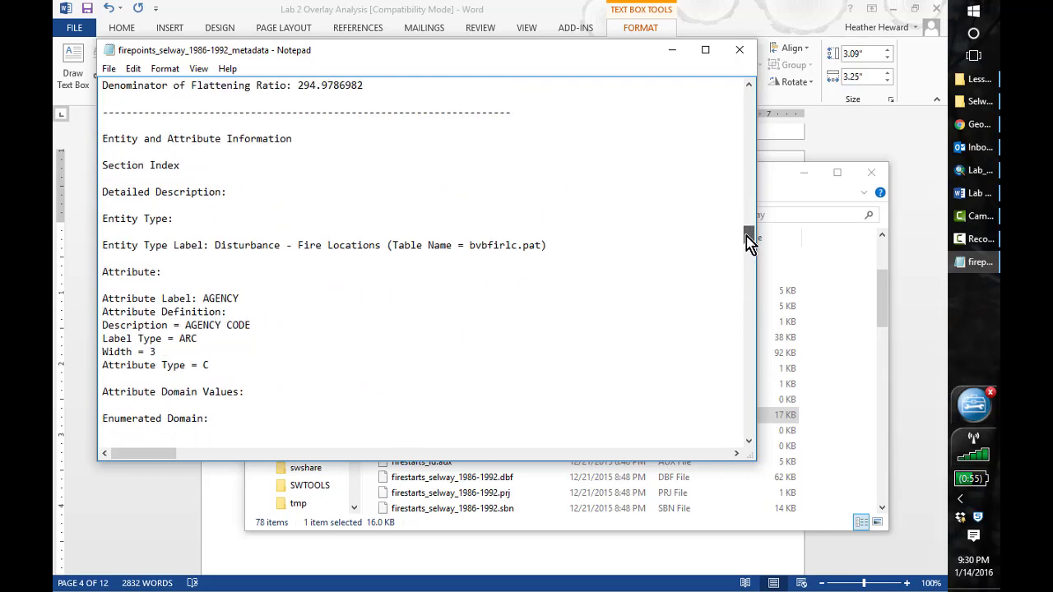
pyautogui.click(750, 55)
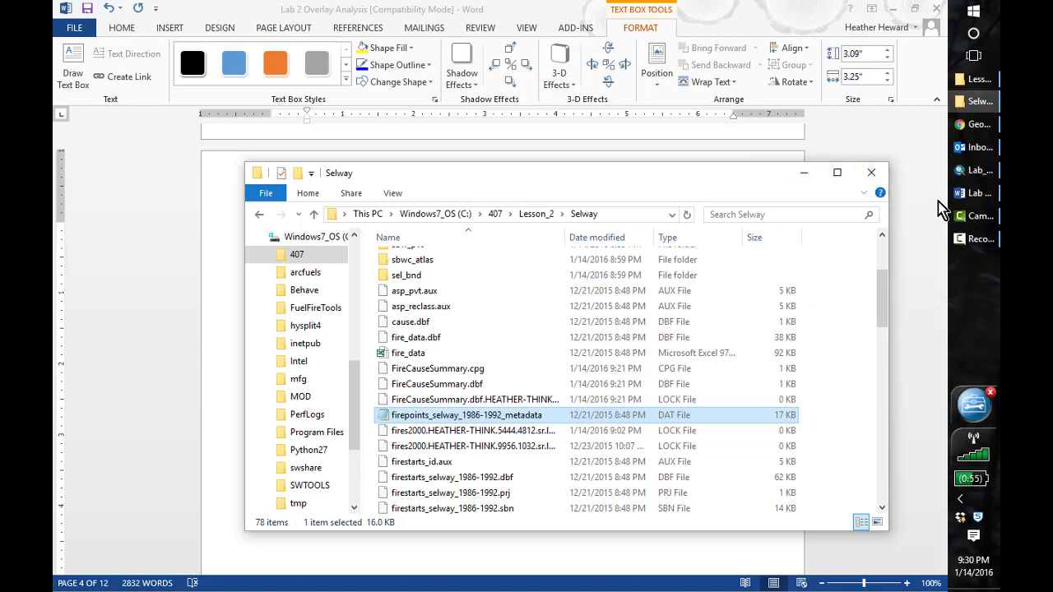
# Step: Switch back to ArcMap and open Summarize for the FIRE_CAUSE field of the firestarts_selway_1986-1992 table
pyautogui.click(982, 174)
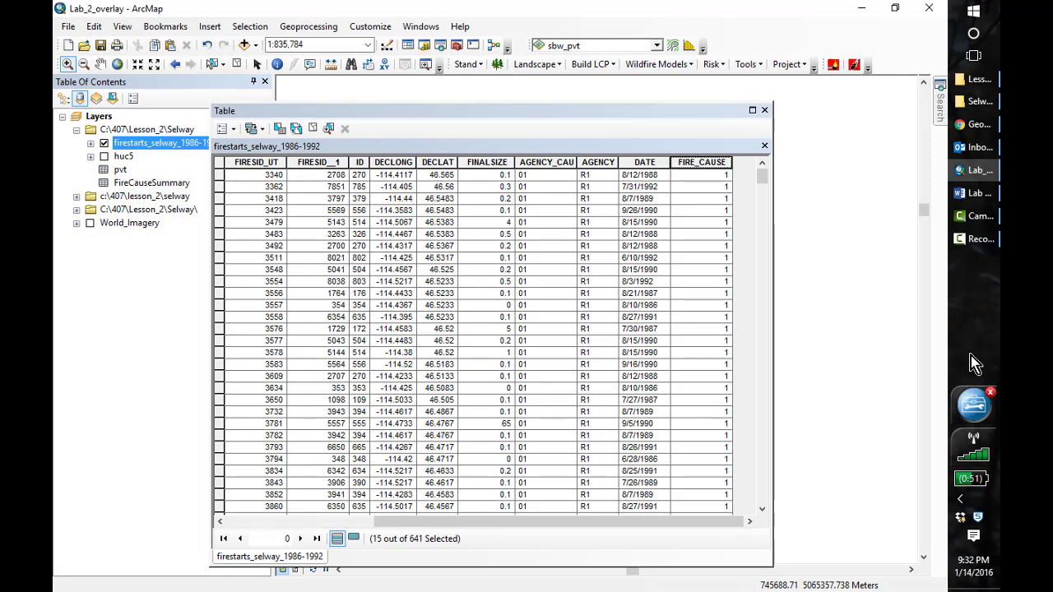
pyautogui.rightClick(690, 162)
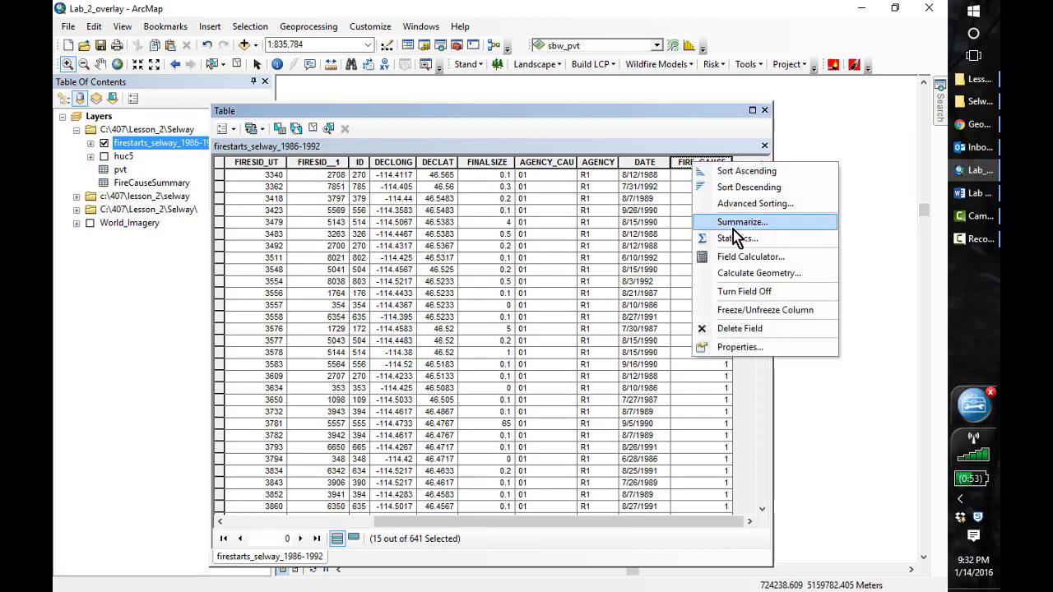
pyautogui.click(735, 222)
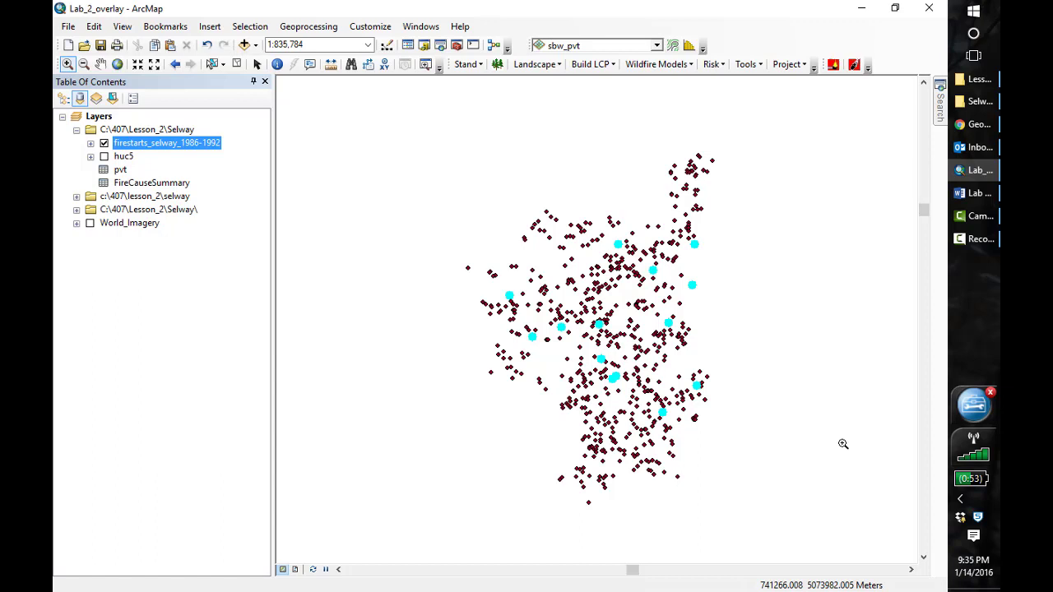
# Step: List the layers by drawing order and turn on the huc5 layer
pyautogui.click(64, 98)
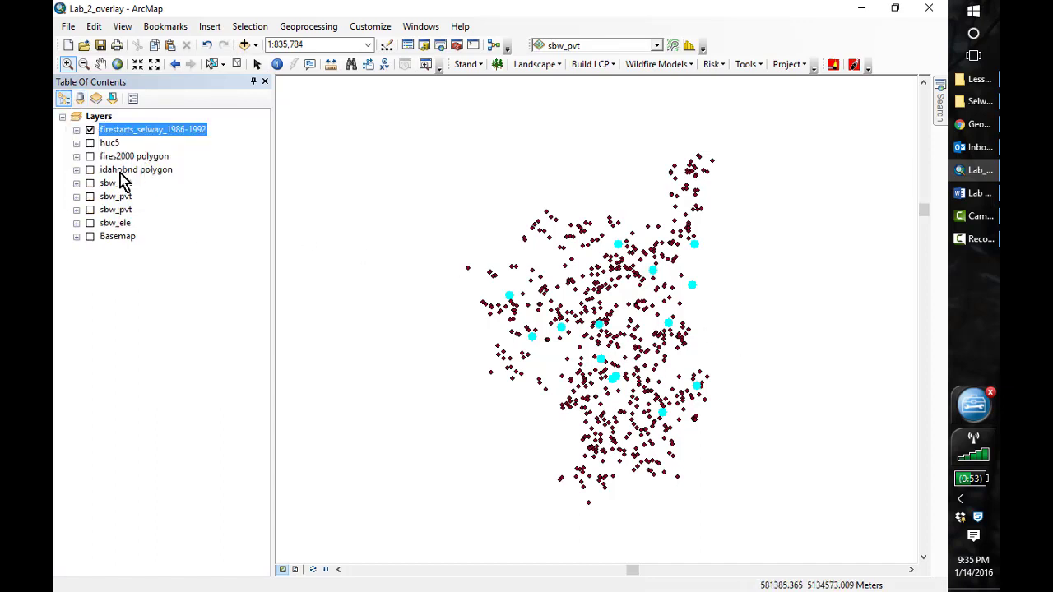
pyautogui.click(90, 143)
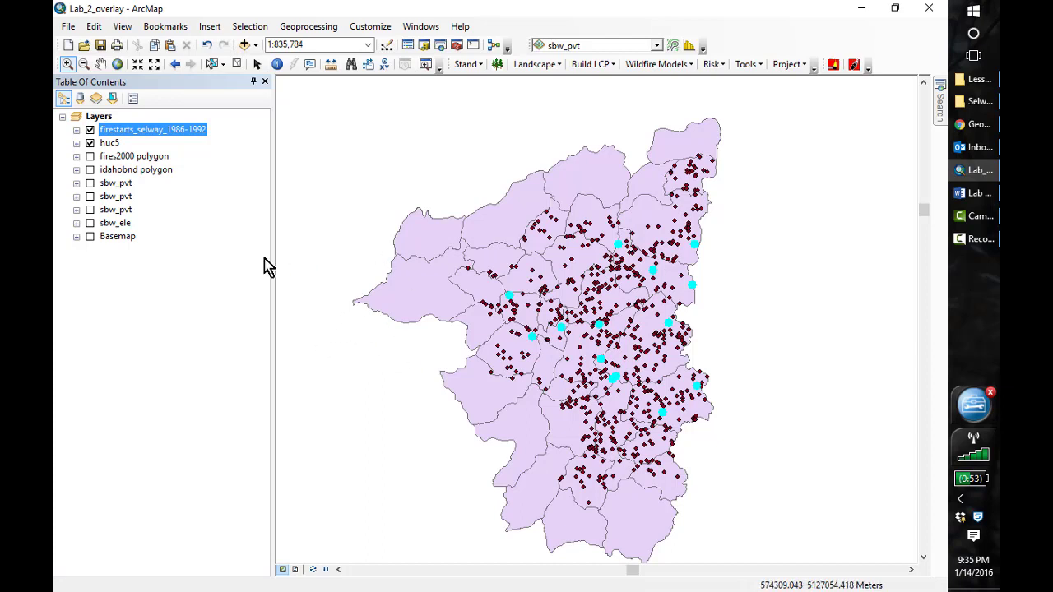
# Step: Spatially join huc5 to the firestarts_selway_1986-1992 points by the polygon each falls inside, saving the output as FireLocationsHuc.shp in C:\407\Lesson_2\Selway
pyautogui.rightClick(175, 131)
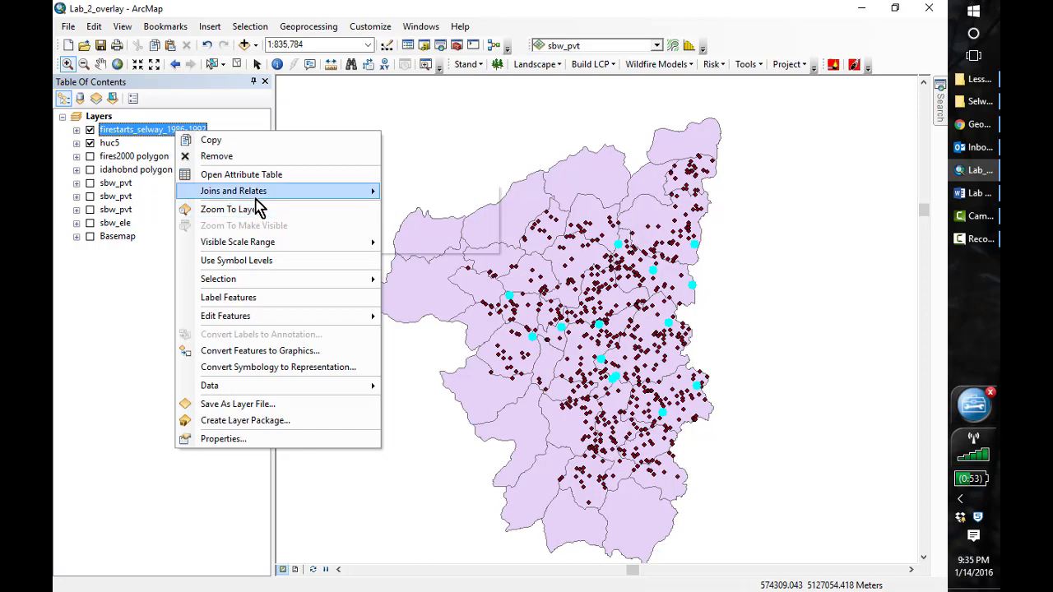
pyautogui.moveTo(256, 195)
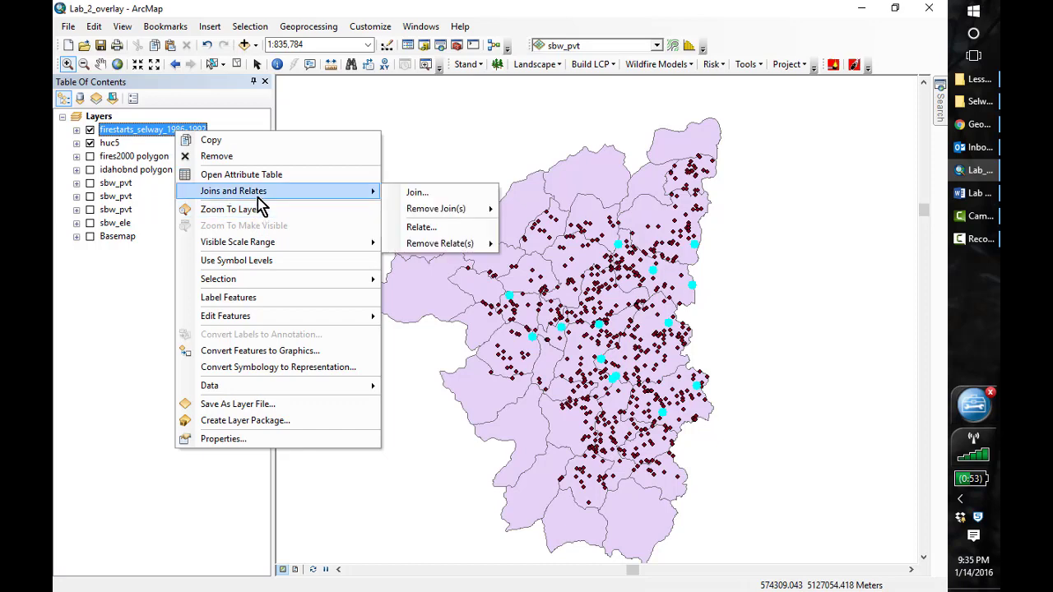
pyautogui.click(419, 194)
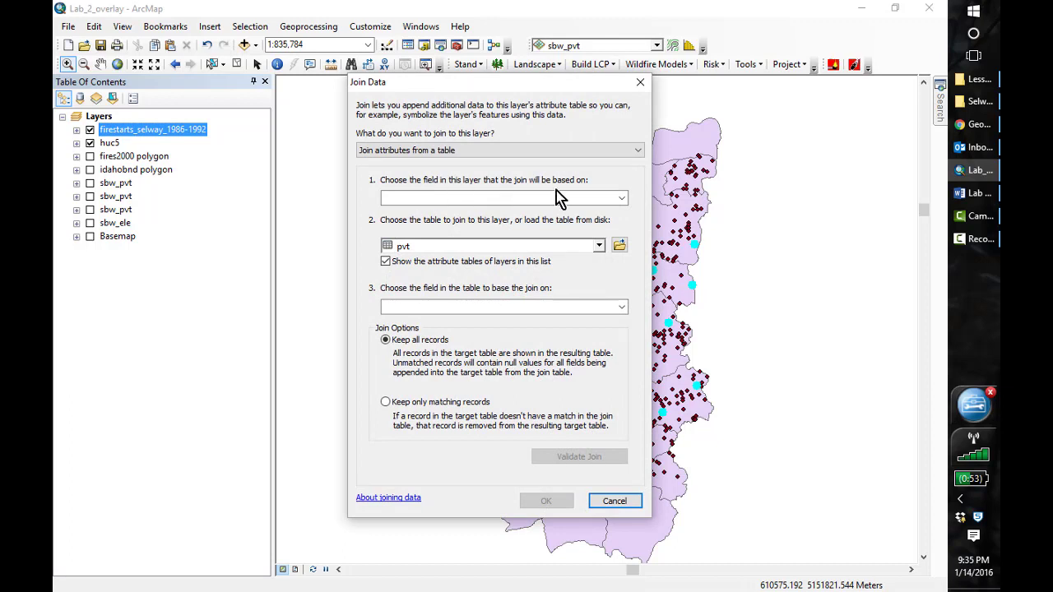
pyautogui.click(638, 156)
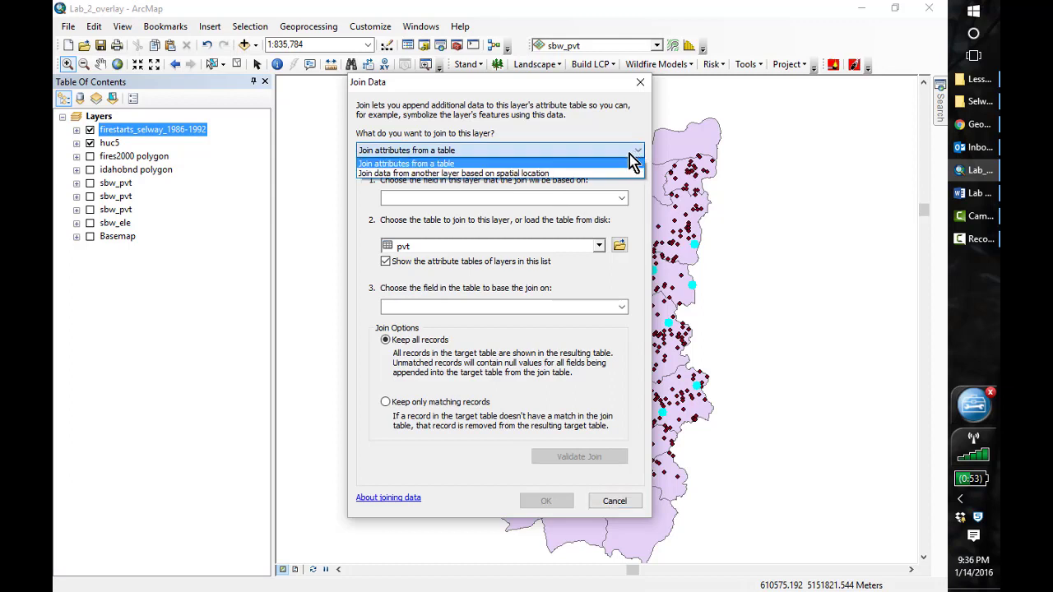
pyautogui.click(535, 173)
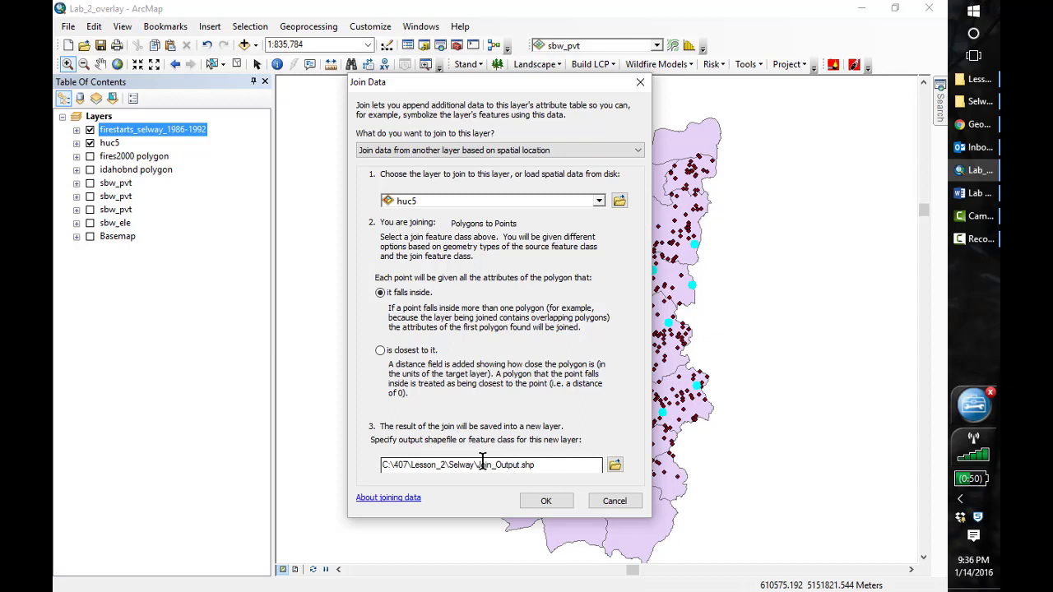
pyautogui.moveTo(481, 463); pyautogui.dragTo(520, 462)
pyautogui.press('BackSpace')
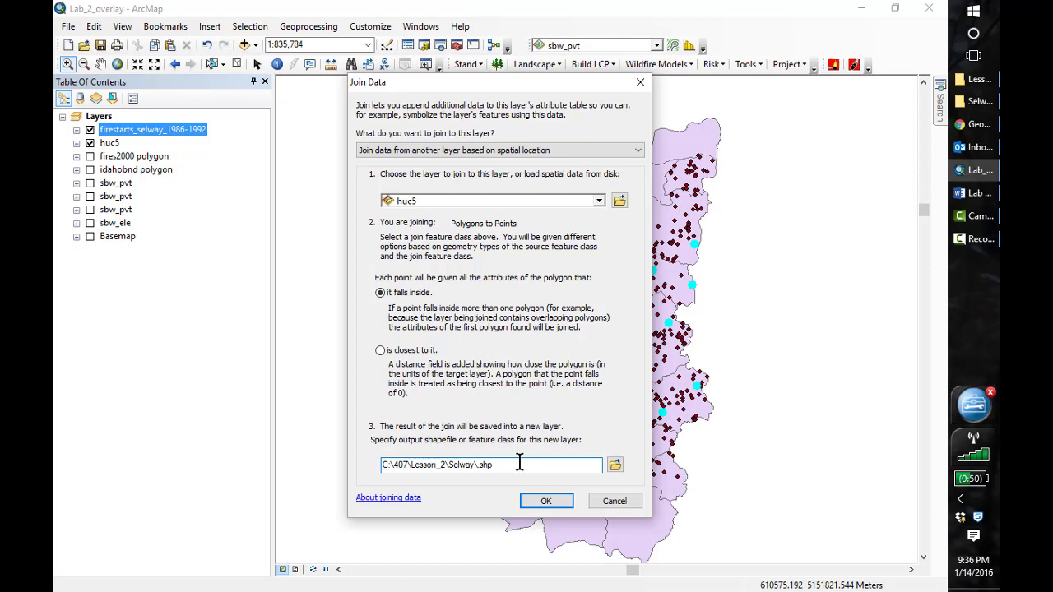
pyautogui.write('FireLocationsHuc')
pyautogui.click(541, 502)
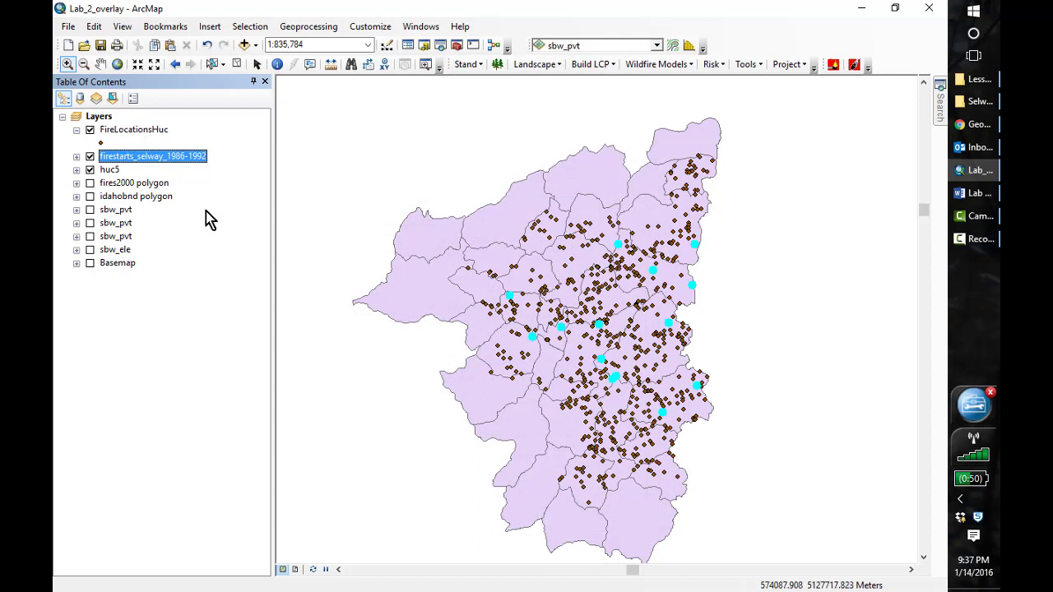
# Step: Open the FireLocationsHuc attribute table and examine the watershed fields joined from huc5
pyautogui.rightClick(131, 131)
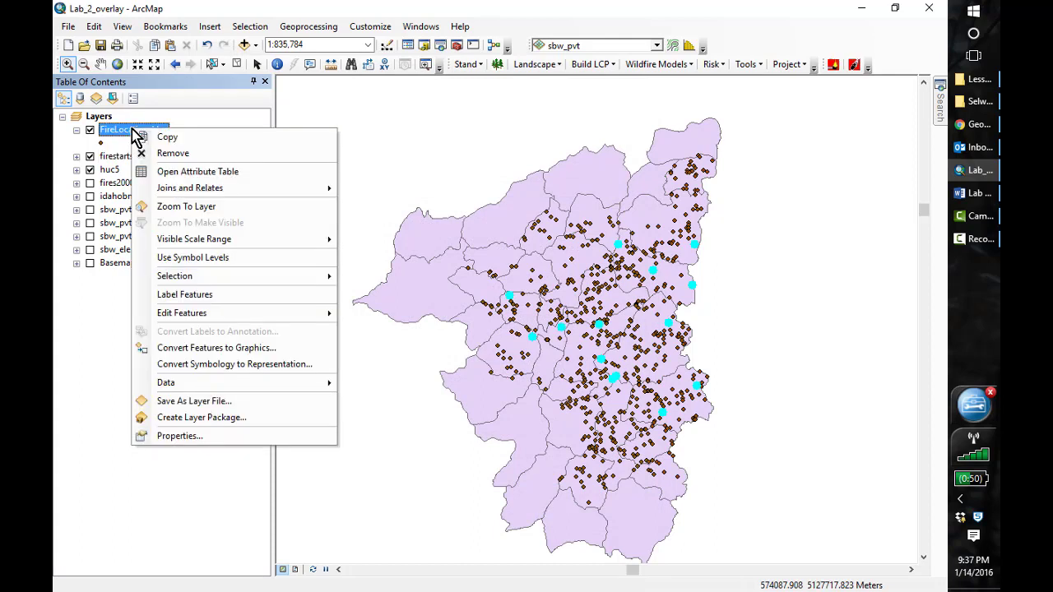
pyautogui.moveTo(197, 184)
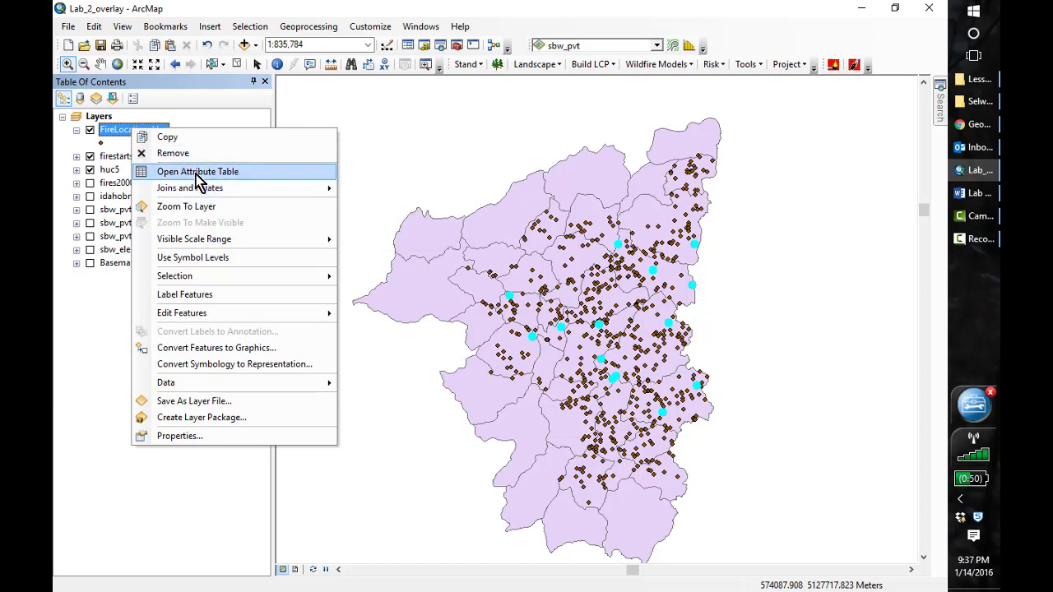
pyautogui.click(200, 172)
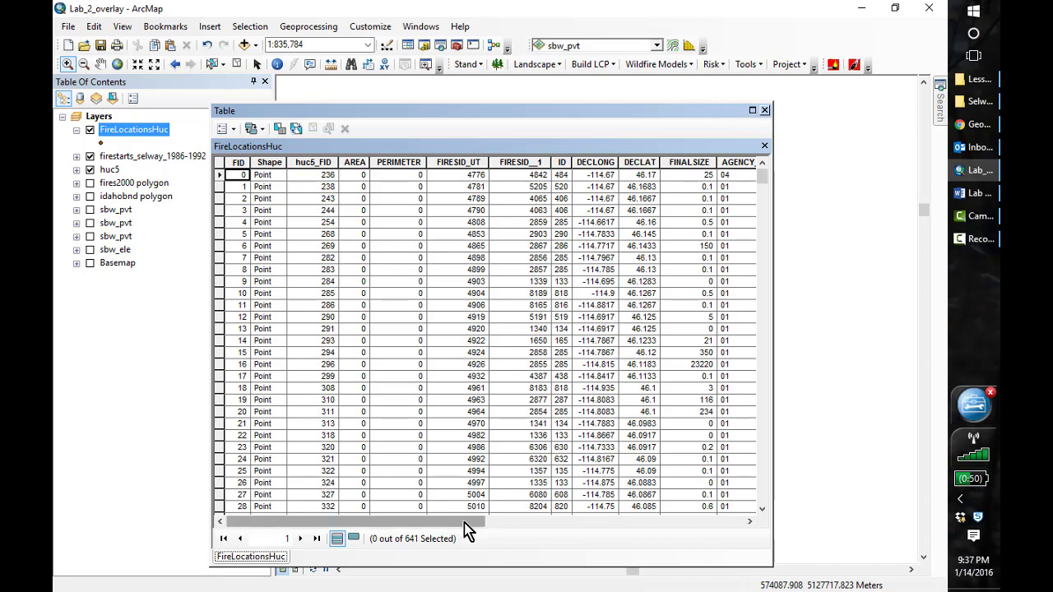
pyautogui.moveTo(465, 531); pyautogui.dragTo(543, 530)
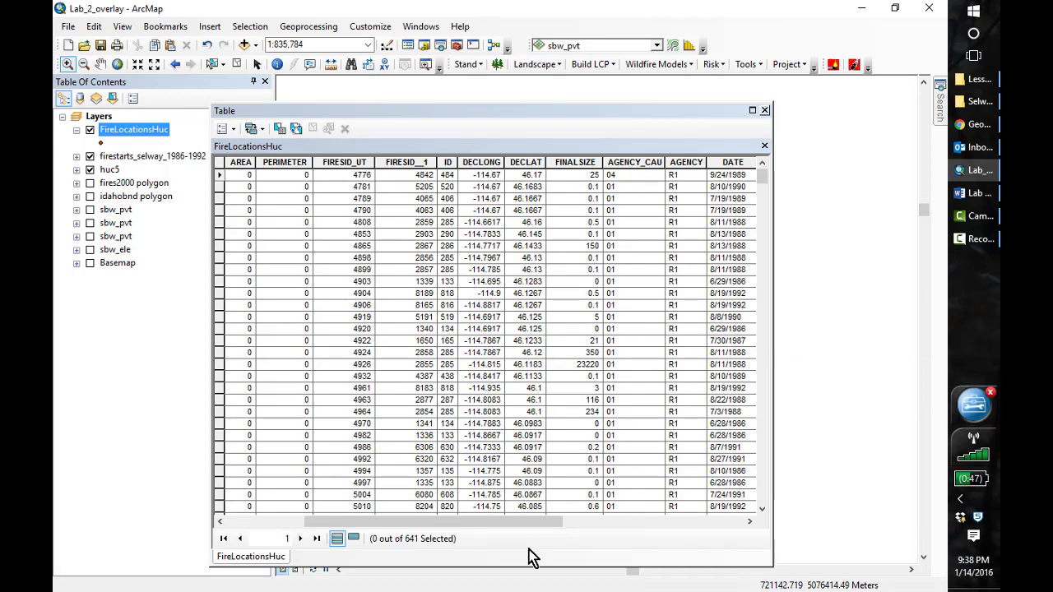
pyautogui.moveTo(477, 522); pyautogui.dragTo(679, 518)
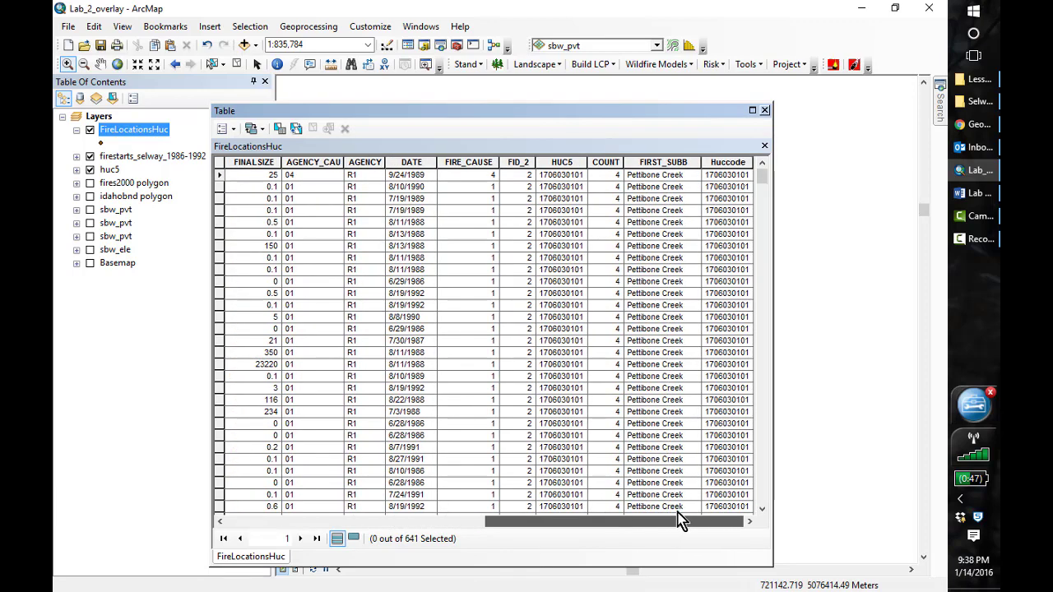
# Step: Summarize the FireLocationsHuc table by FIRST_SUBB, output to C:\407\Lesson_2\SelwayNumberoffiresHUC5.dbf, and add the result table to the map
pyautogui.click(656, 164)
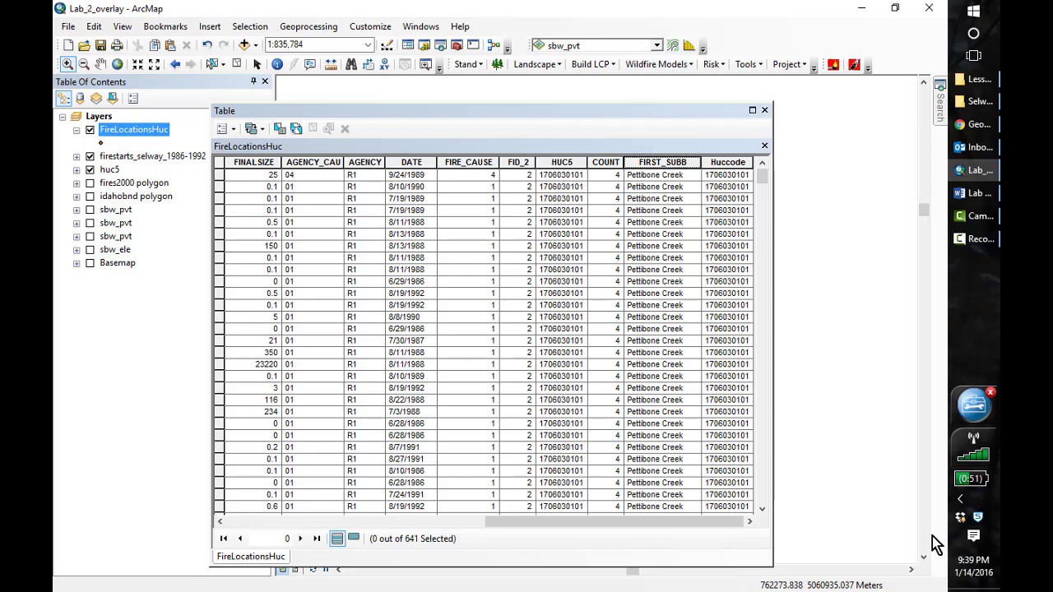
pyautogui.rightClick(639, 161)
pyautogui.click(679, 223)
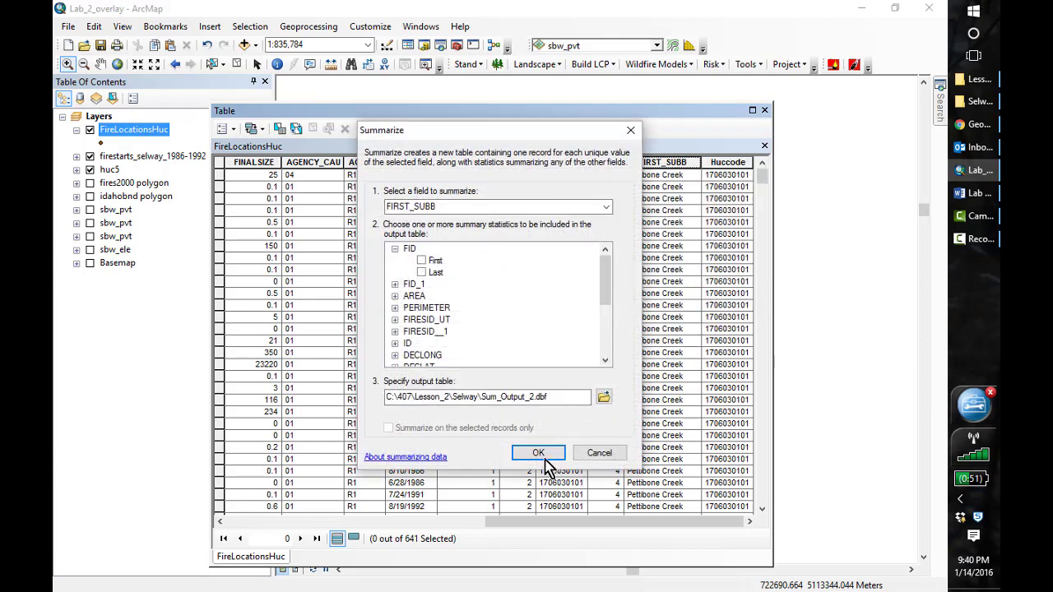
pyautogui.moveTo(481, 397); pyautogui.dragTo(533, 399)
pyautogui.press('Delete')
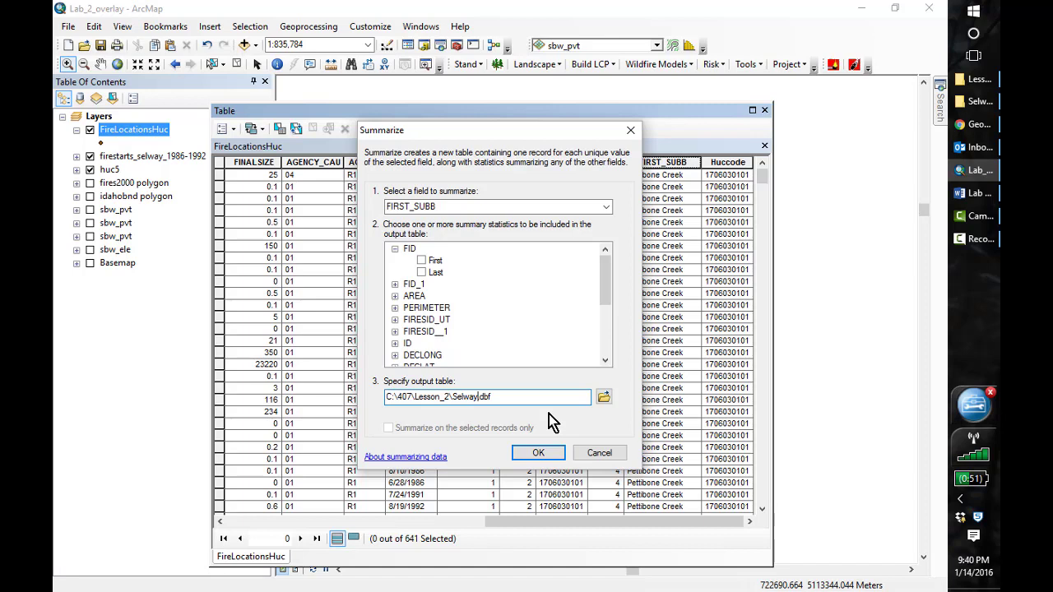
pyautogui.write('NumberoffiresHUC5')
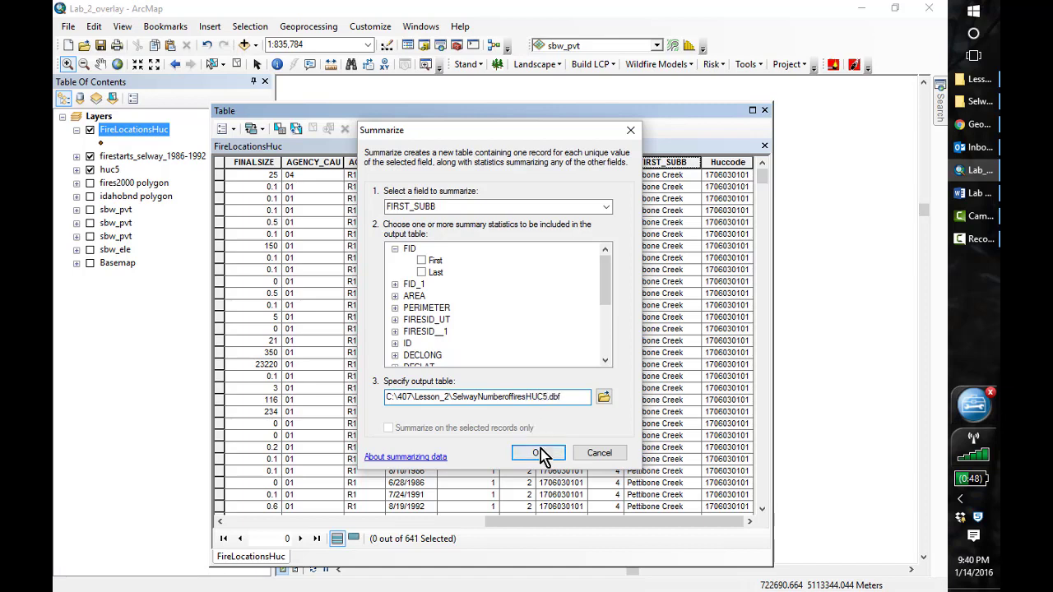
pyautogui.click(542, 452)
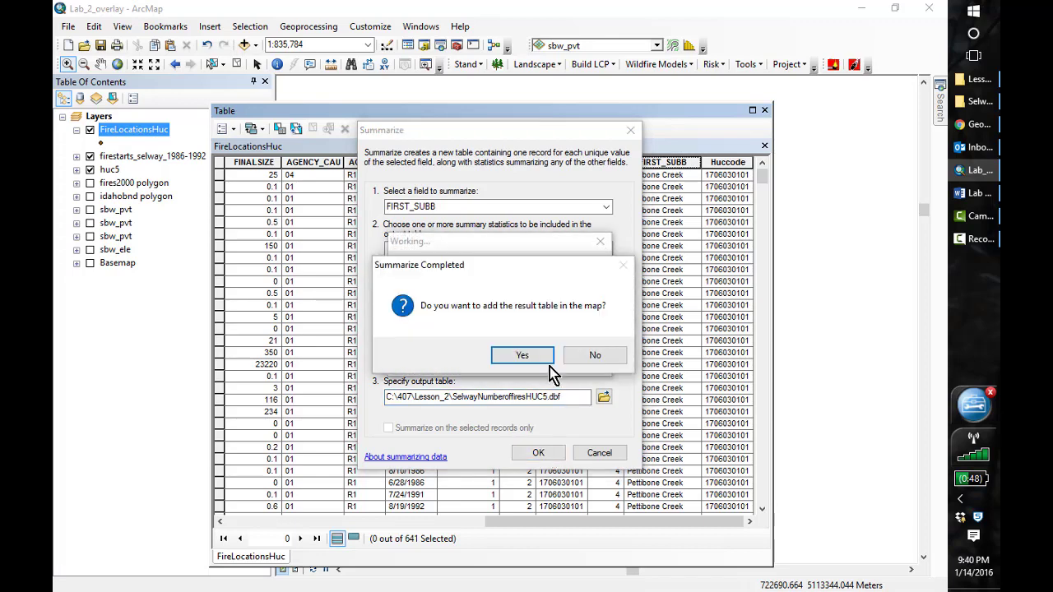
pyautogui.click(528, 356)
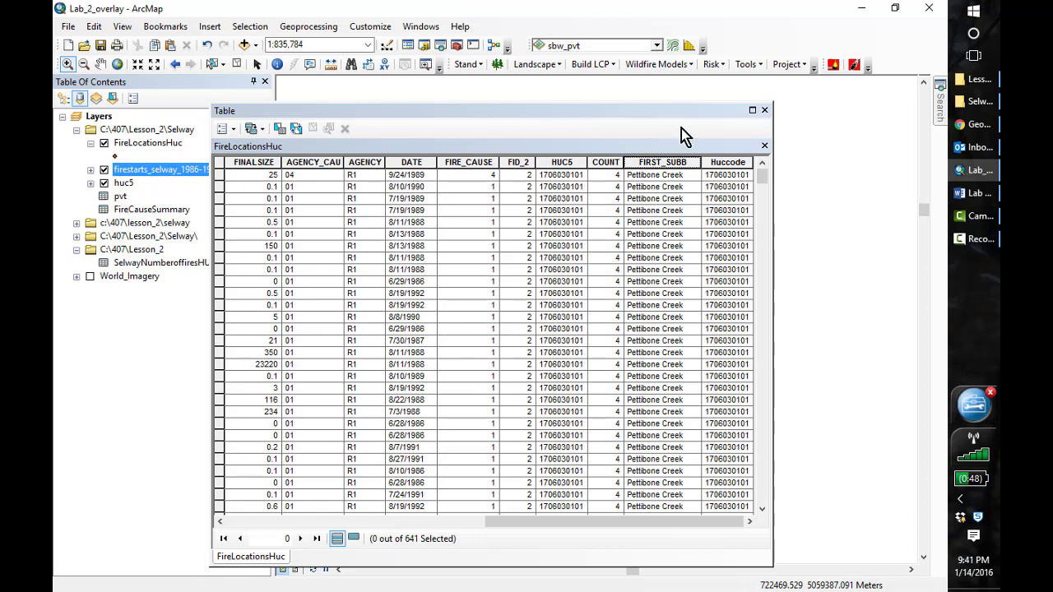
# Step: Review the fire counts per watershed in the SelwayNumberoffiresHUC5 table, close it, and save the map document
pyautogui.click(764, 110)
pyautogui.click(205, 263)
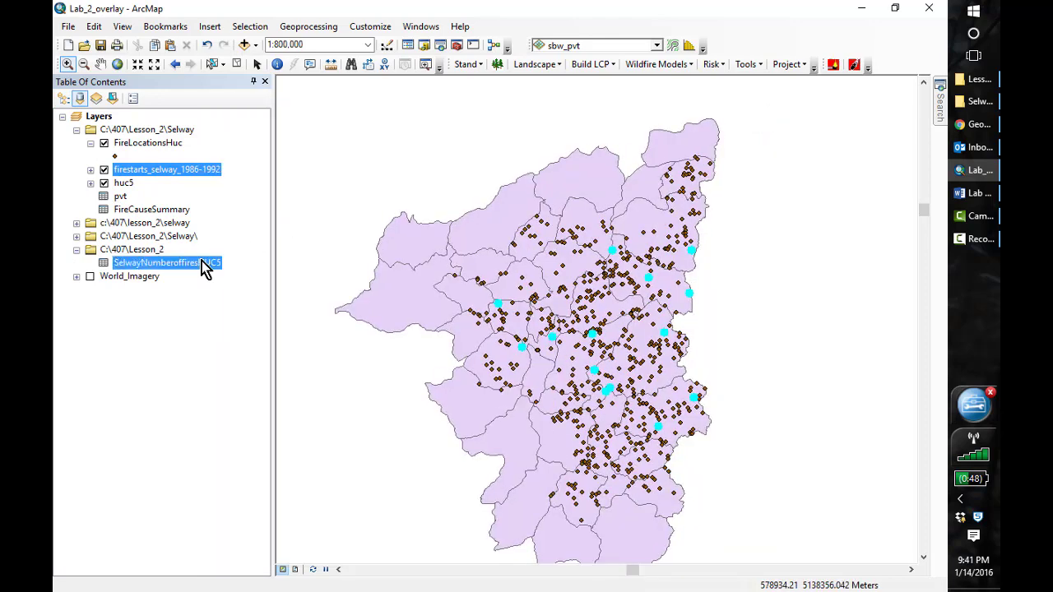
pyautogui.rightClick(202, 262)
pyautogui.click(240, 270)
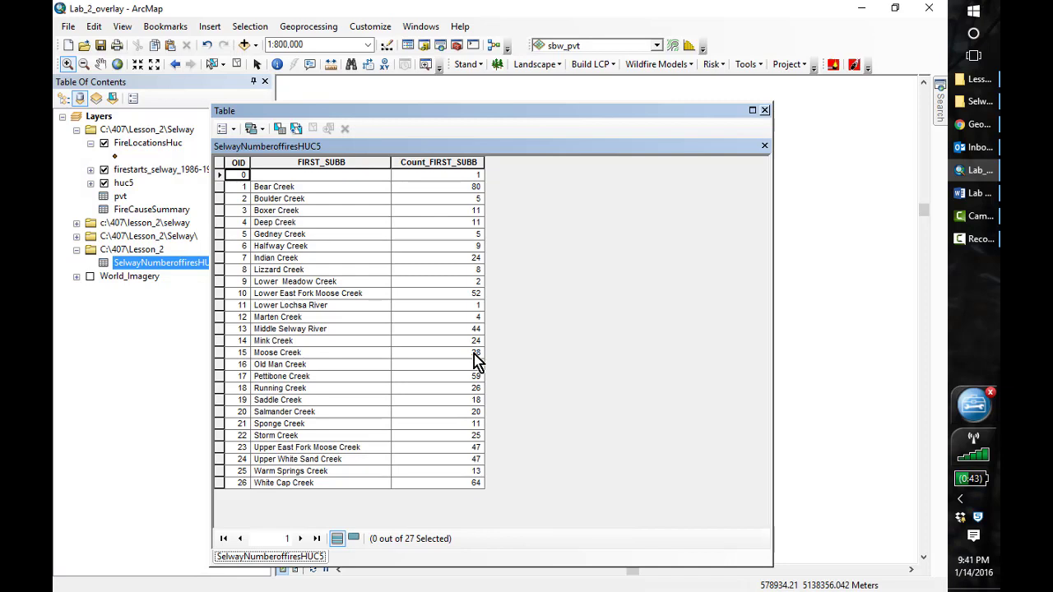
pyautogui.click(764, 111)
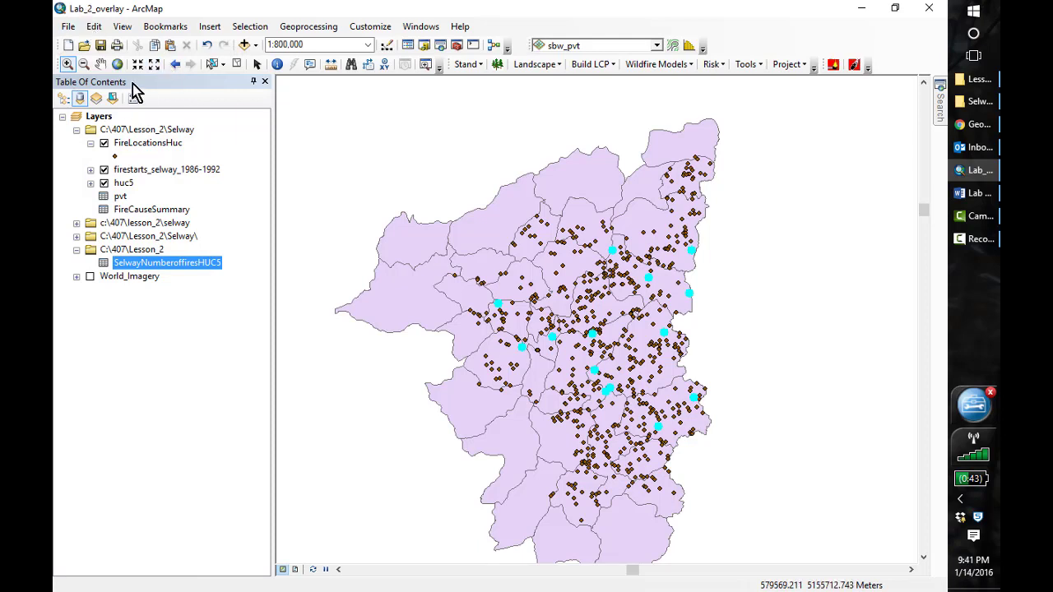
pyautogui.click(101, 47)
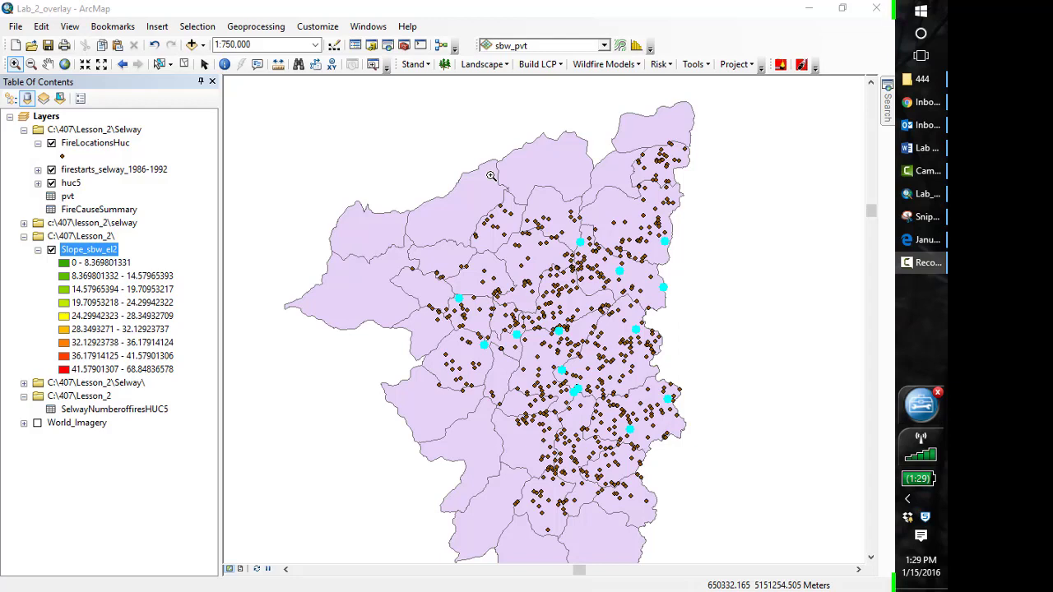
# Step: Open ArcToolbox, dock it together with the Table of Contents, and bring the Table of Contents to the front
pyautogui.click(404, 44)
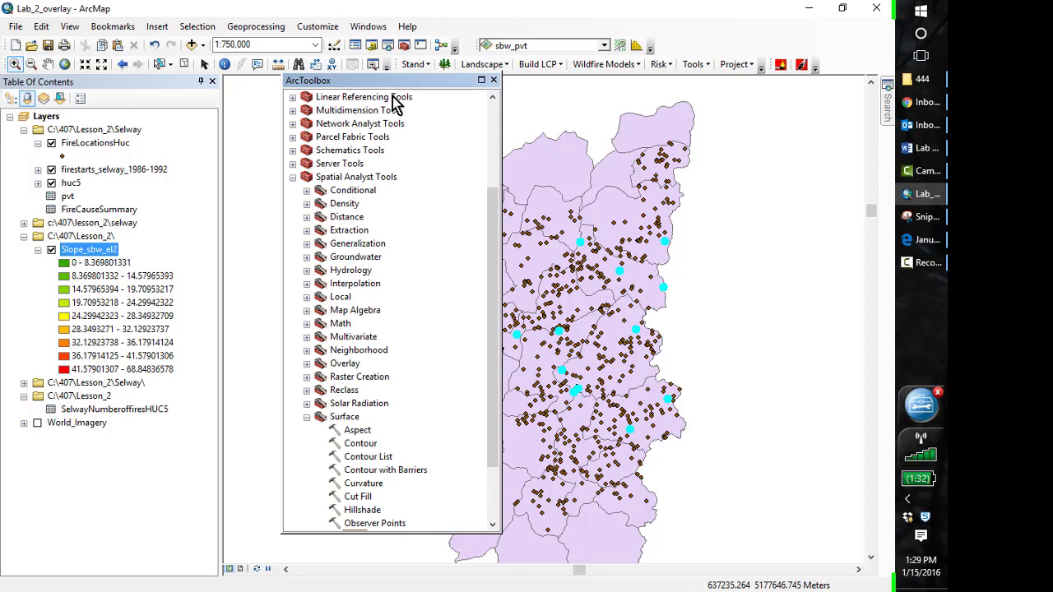
pyautogui.moveTo(431, 82); pyautogui.dragTo(346, 121)
pyautogui.doubleClick(346, 117)
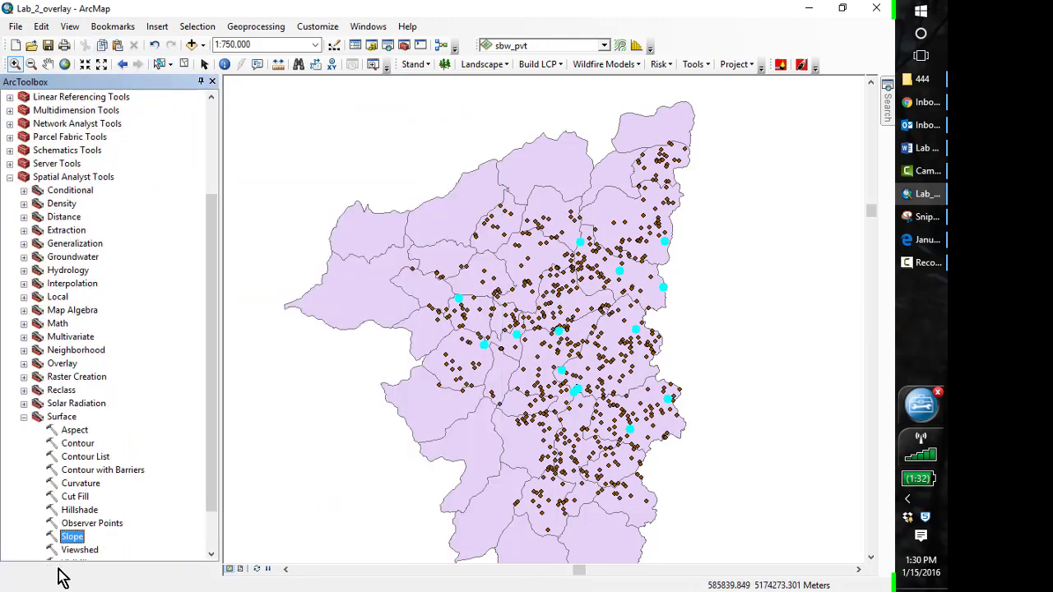
pyautogui.click(62, 570)
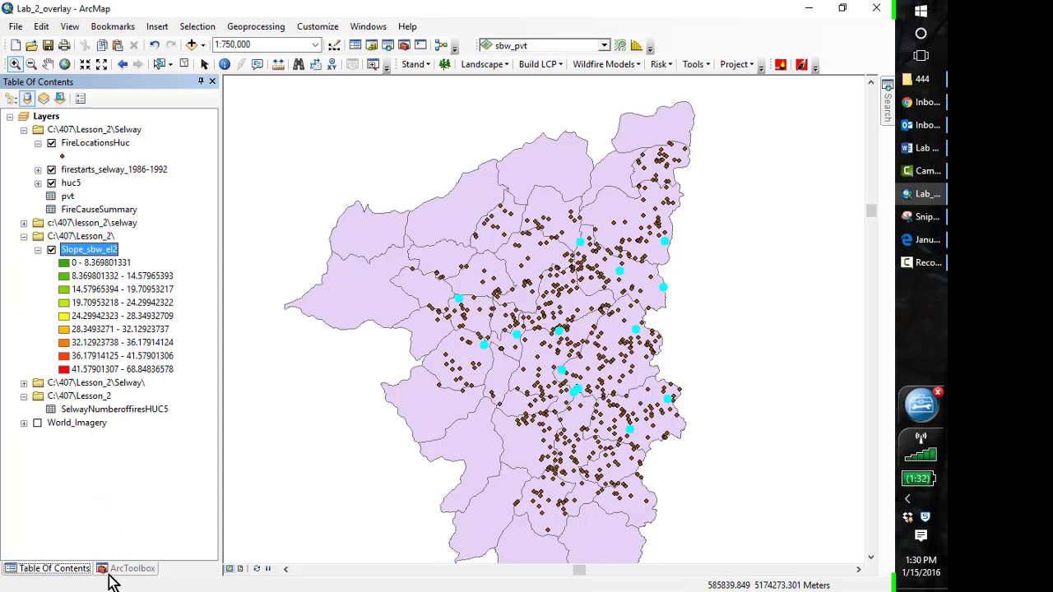
# Step: Auto-hide the docked Table of Contents and ArcToolbox windows, and pin them open again
pyautogui.click(201, 84)
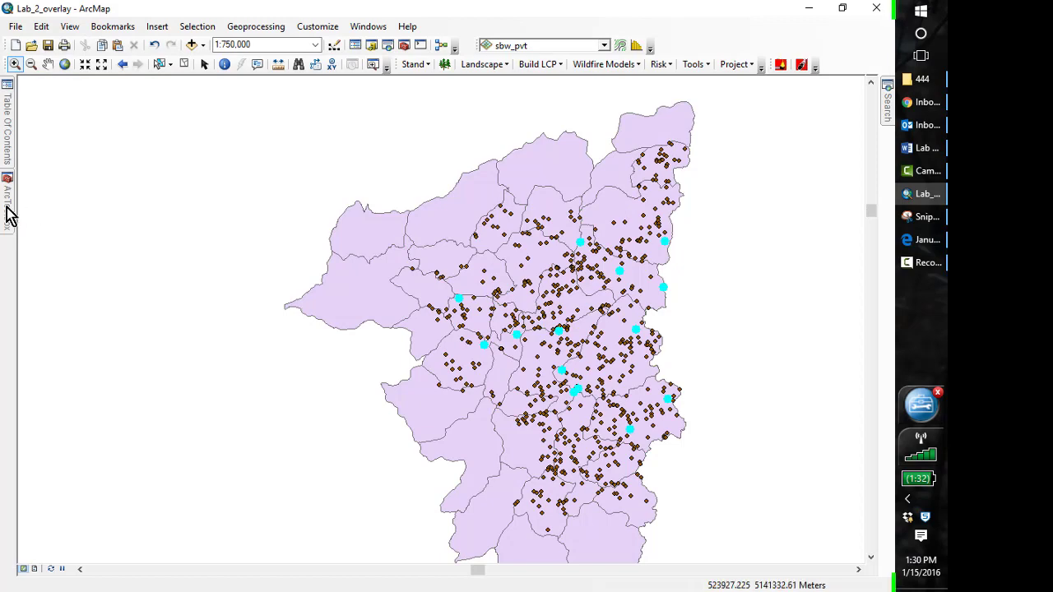
pyautogui.moveTo(10, 215)
pyautogui.click(220, 83)
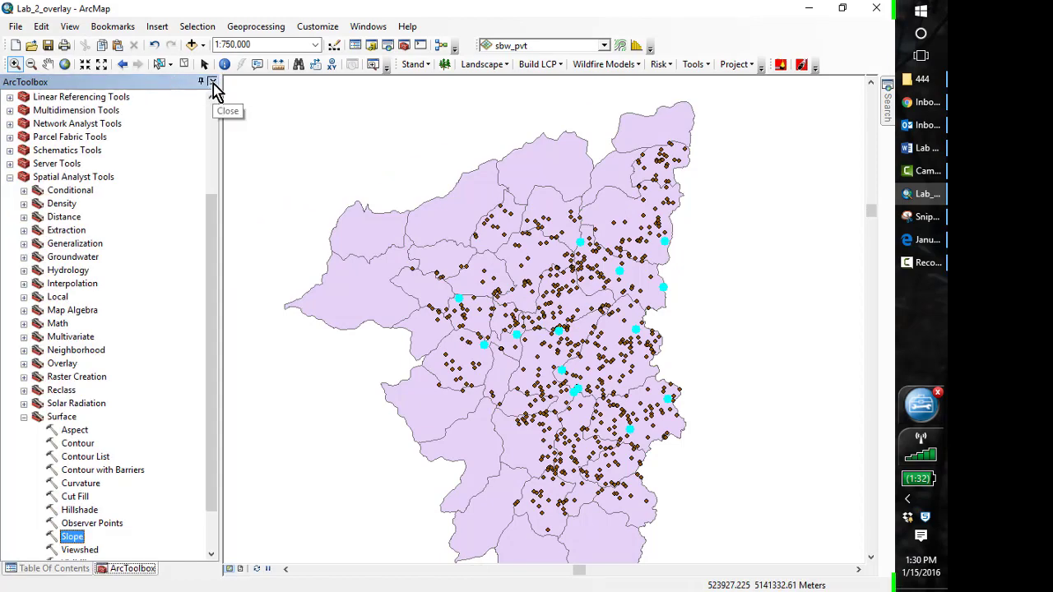
# Step: Close ArcToolbox and the Table of Contents, and reopen the Table of Contents
pyautogui.click(212, 83)
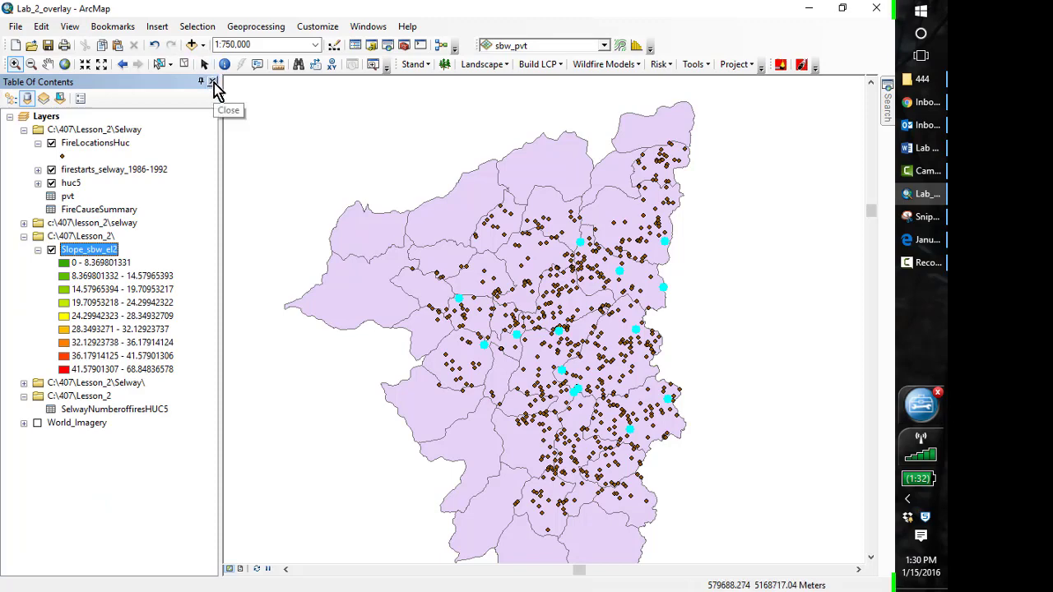
pyautogui.click(212, 82)
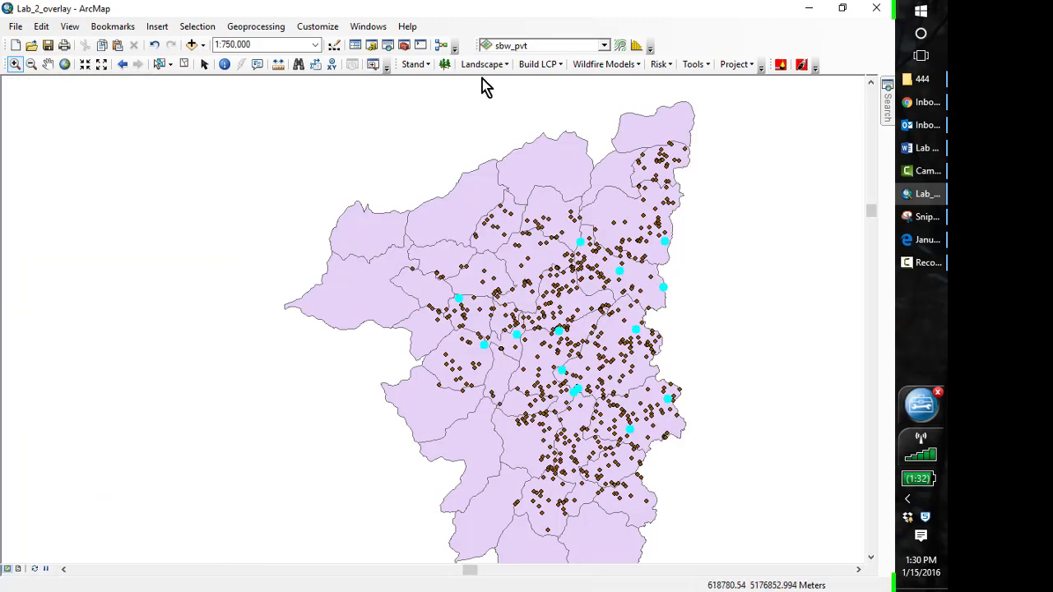
pyautogui.click(356, 46)
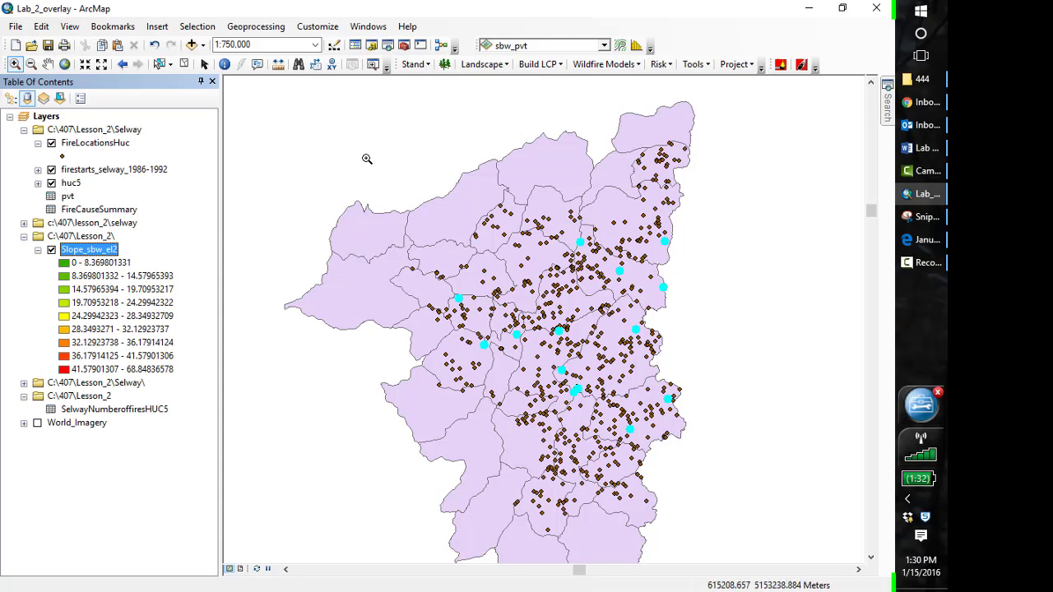
# Step: Reopen ArcToolbox and run the Spatial Analyst Slope tool on sbw_ele in DEGREE with Z factor 1, output to C:\407\Lesson_2\Slope_sbw_el3
pyautogui.click(405, 44)
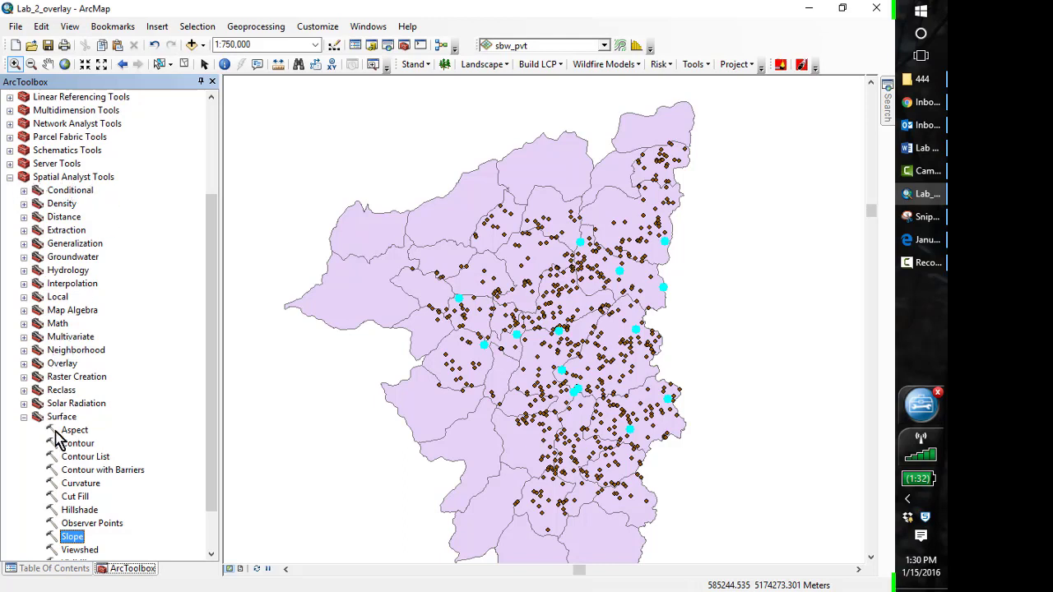
pyautogui.doubleClick(78, 538)
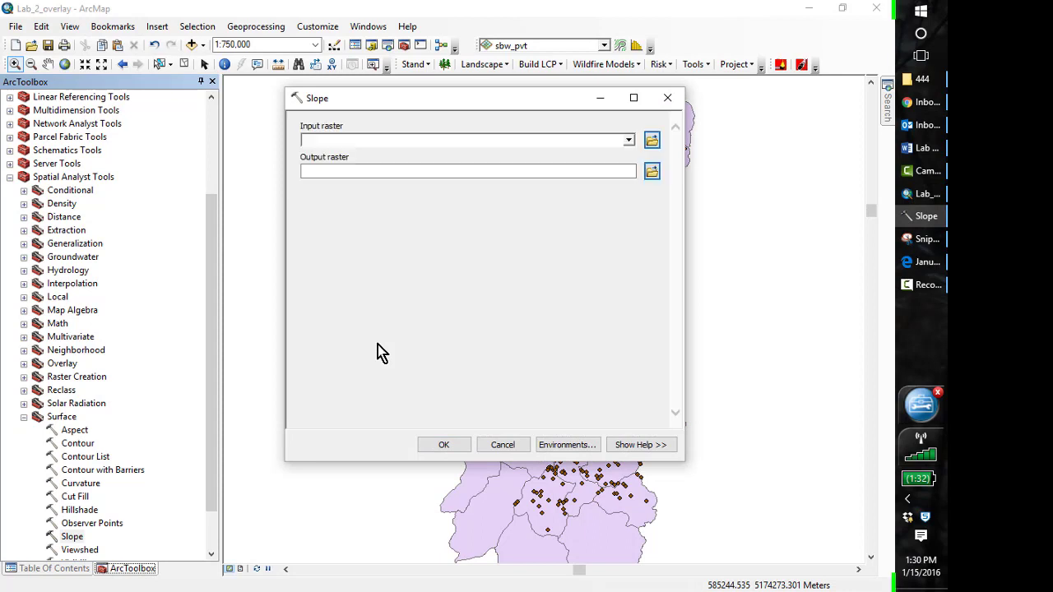
pyautogui.click(629, 141)
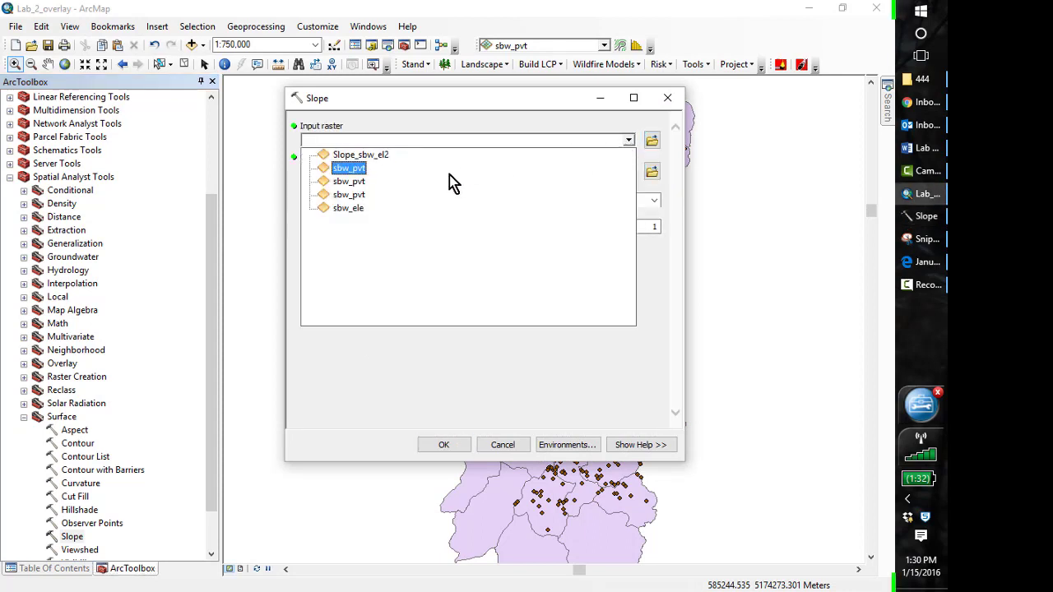
pyautogui.click(399, 209)
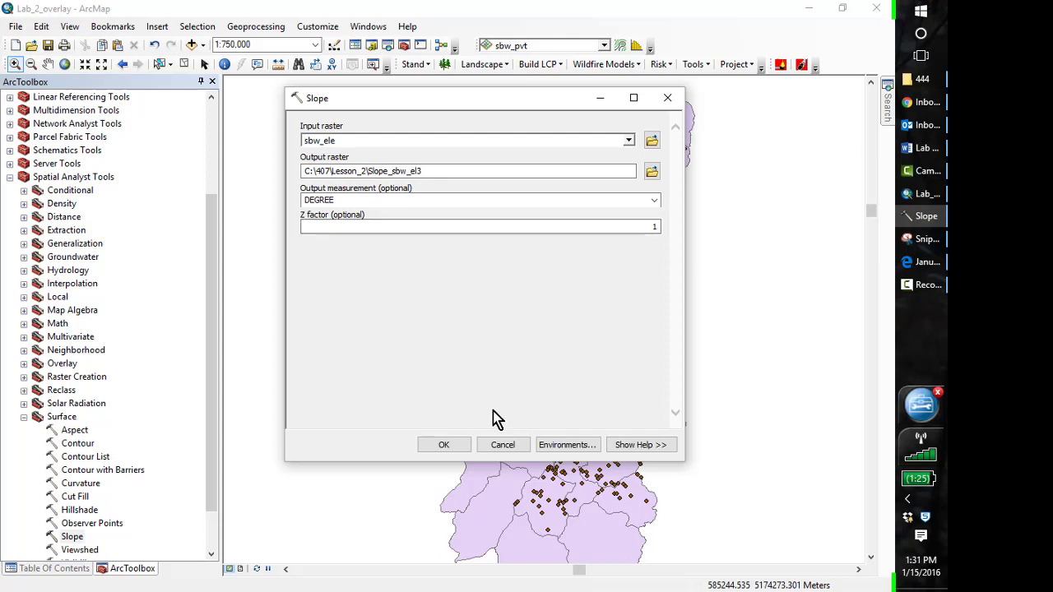
pyautogui.click(445, 445)
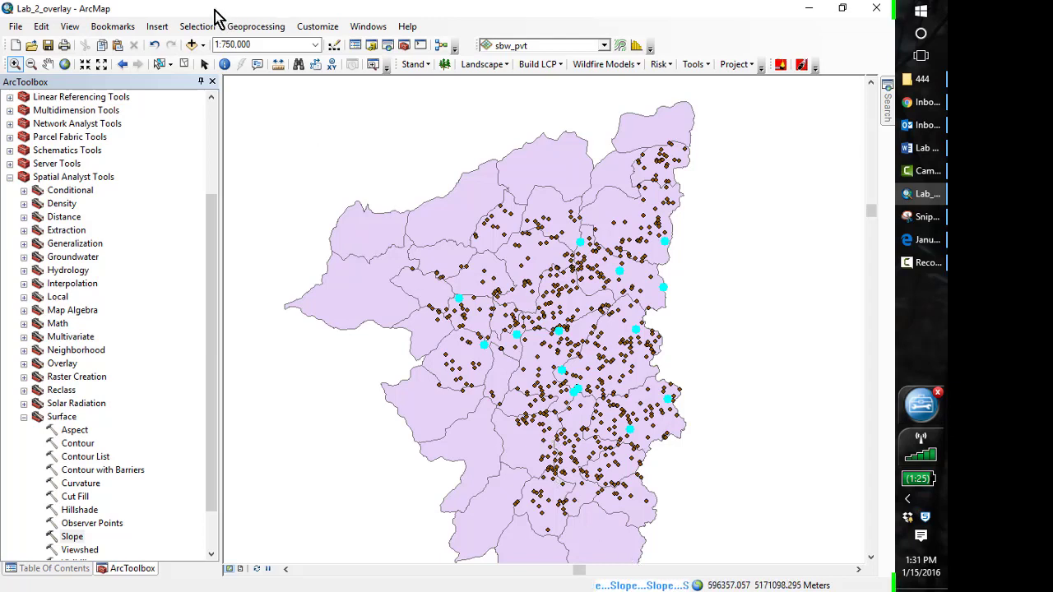
# Step: Check the Slope run in the geoprocessing results, and close the results window
pyautogui.click(257, 27)
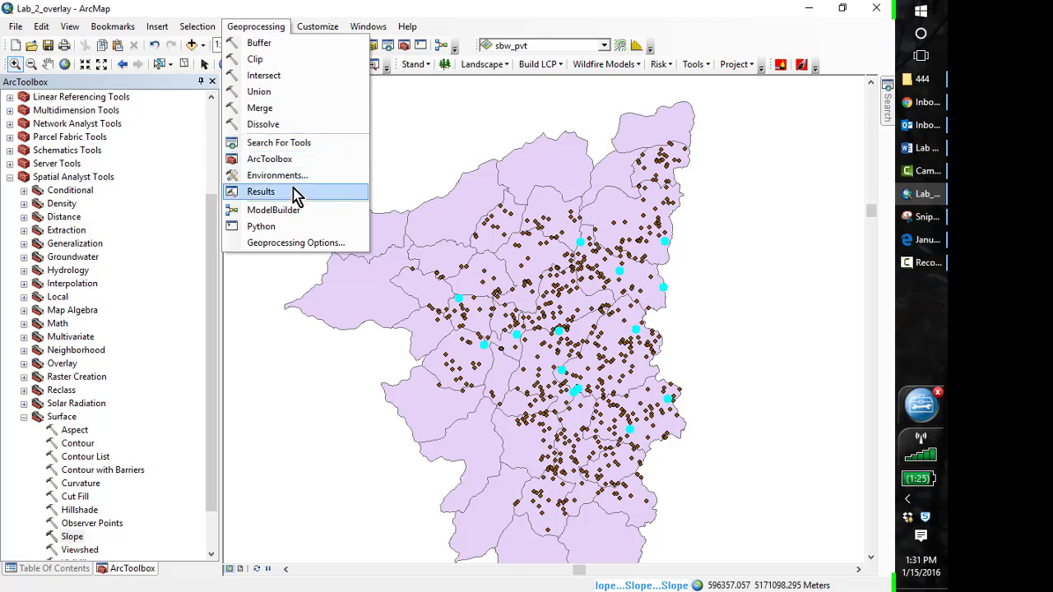
pyautogui.click(262, 192)
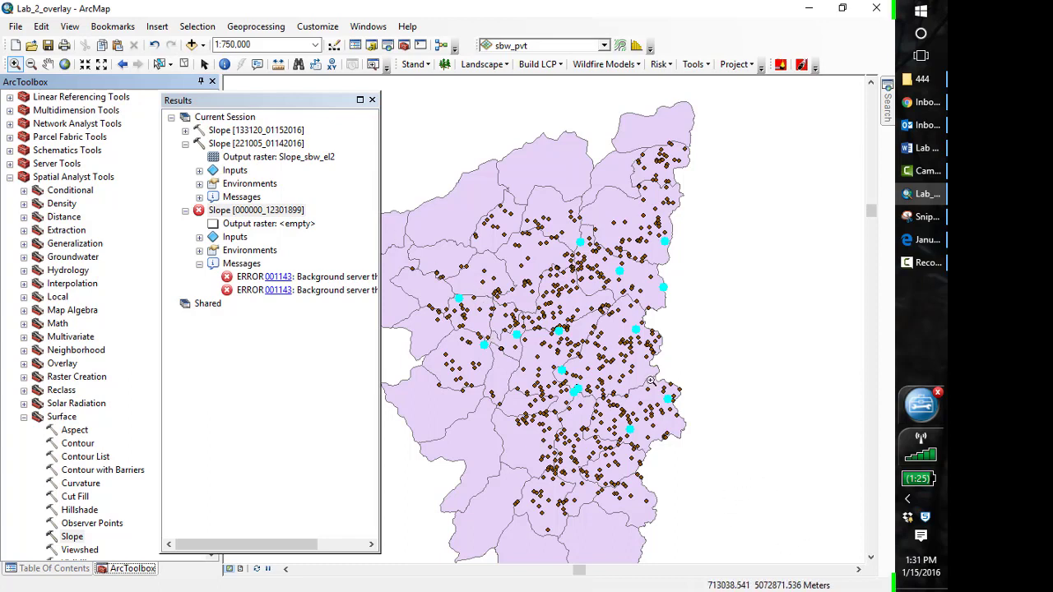
pyautogui.click(373, 100)
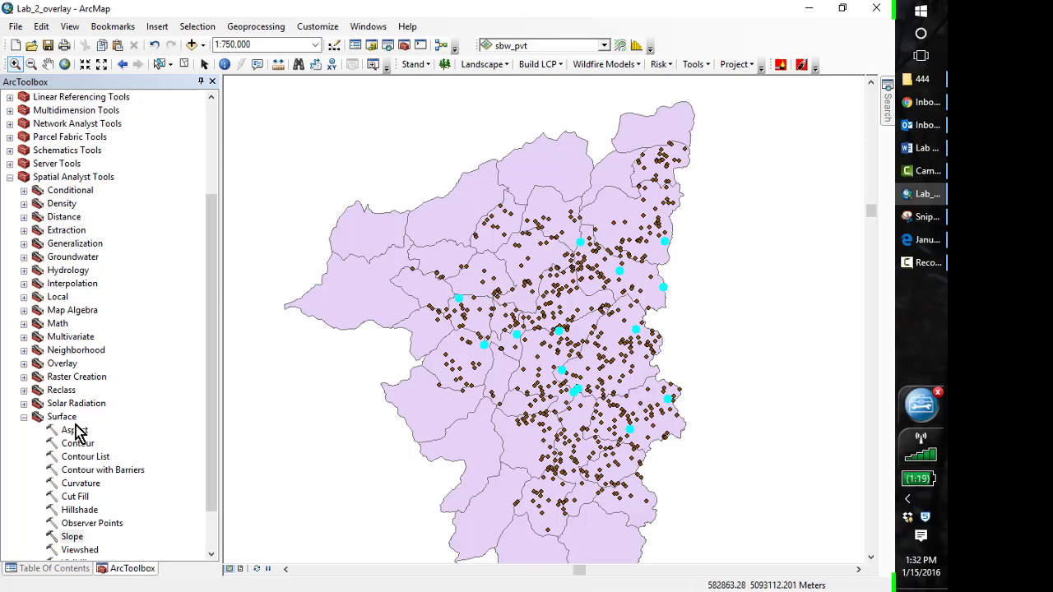
# Step: Run the Spatial Analyst Aspect tool on sbw_ele, with output raster C:\407\Lesson_2\Aspect_sbw_e1
pyautogui.doubleClick(71, 433)
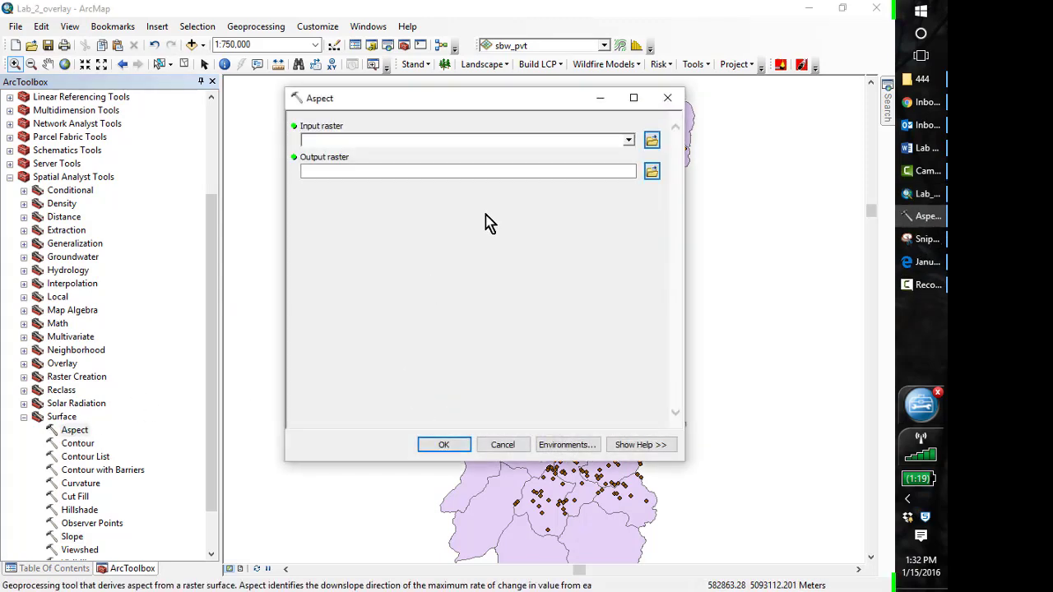
pyautogui.click(628, 141)
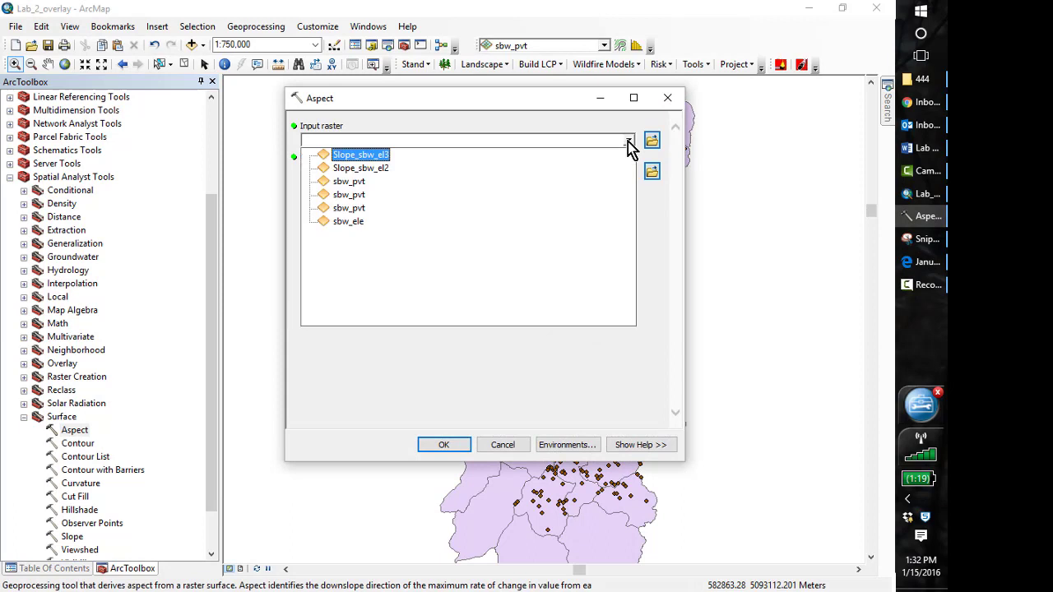
pyautogui.click(533, 220)
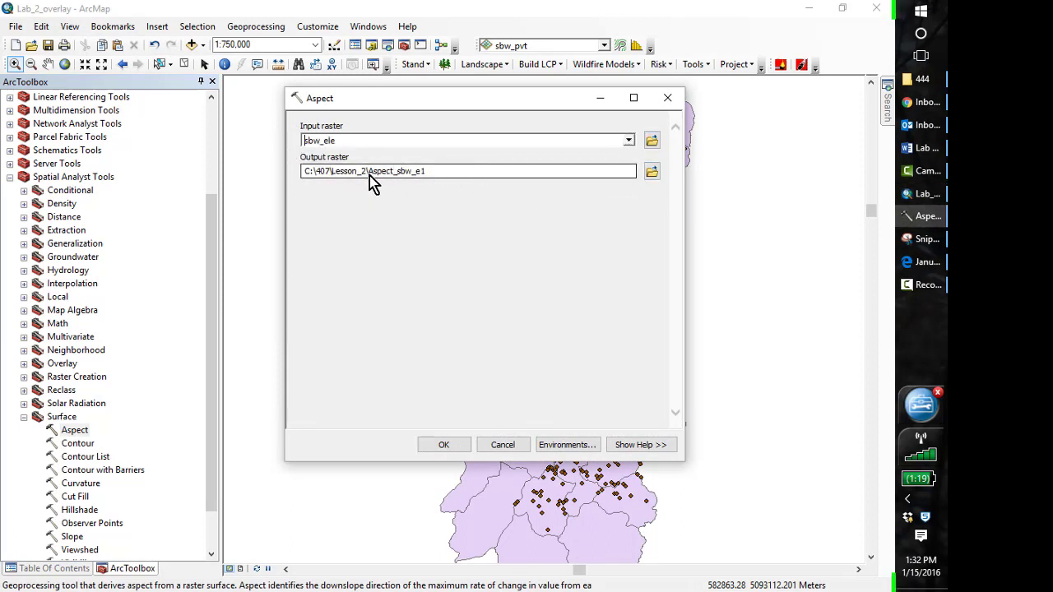
pyautogui.click(443, 445)
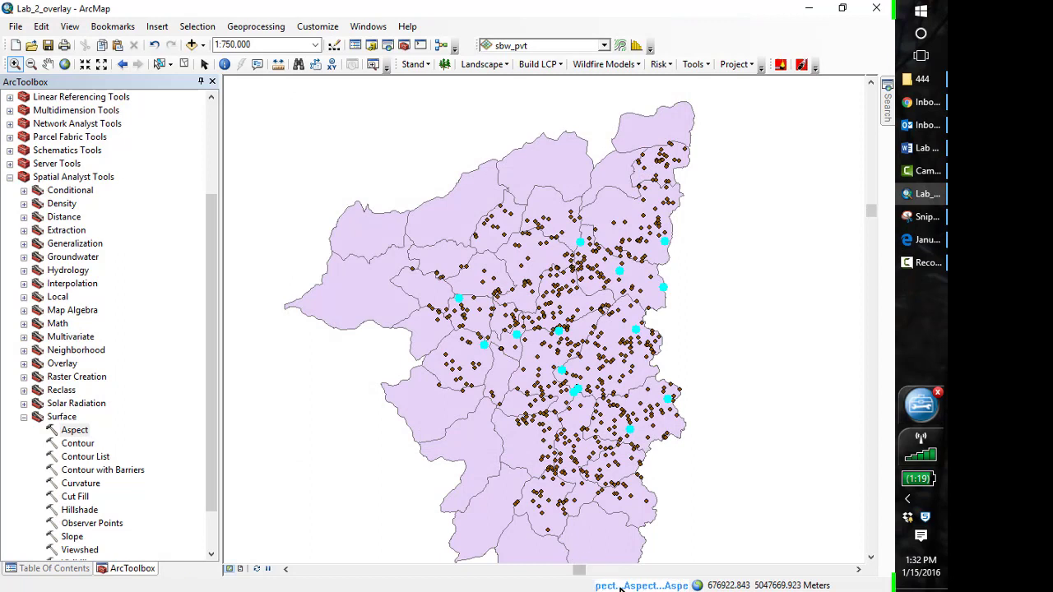
# Step: Check the geoprocessing results for the Aspect run, and close the results window
pyautogui.click(246, 26)
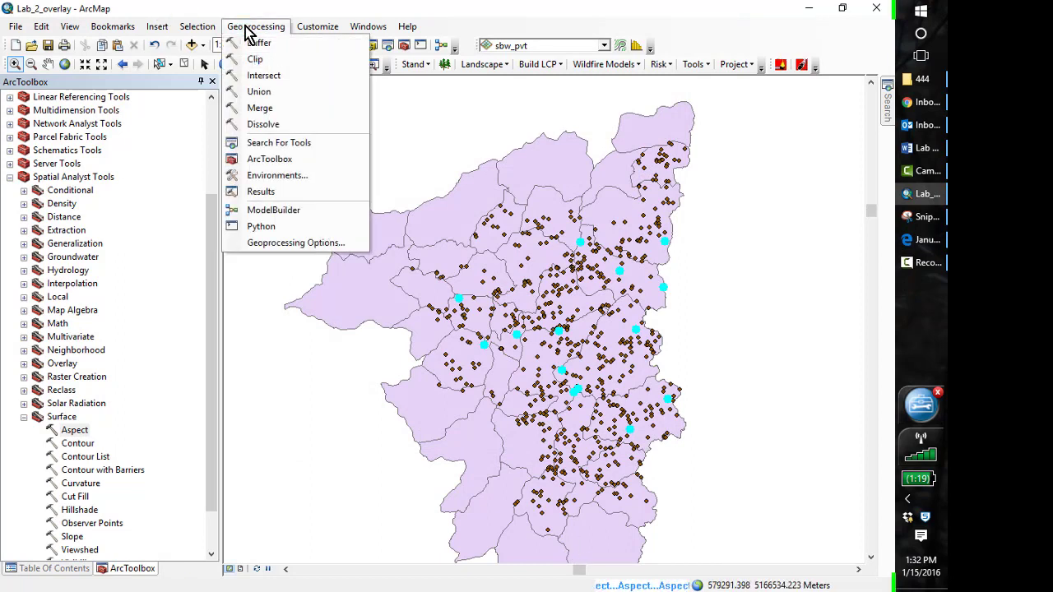
pyautogui.click(271, 196)
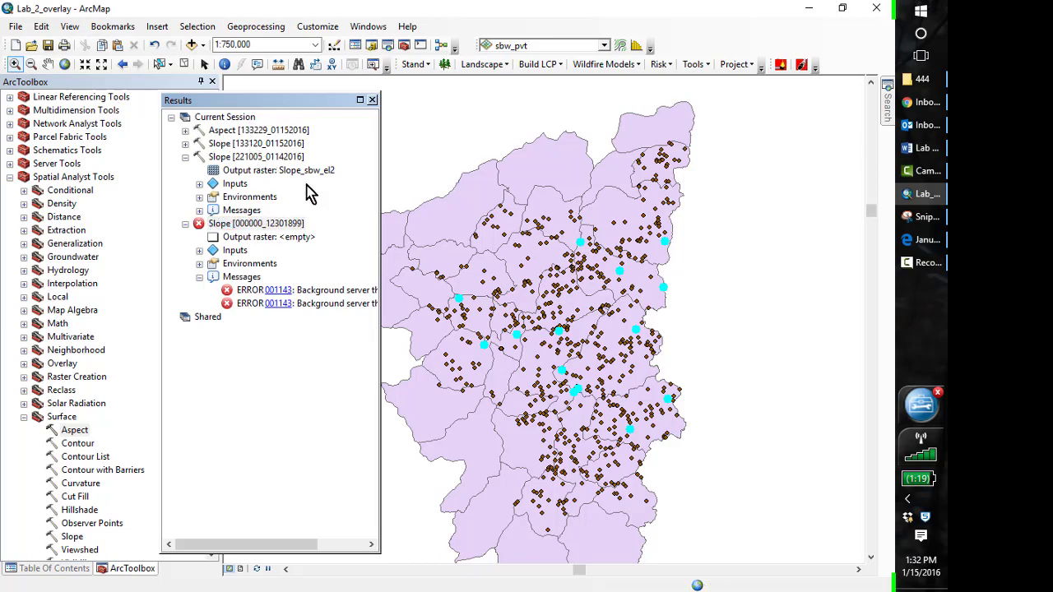
pyautogui.click(373, 100)
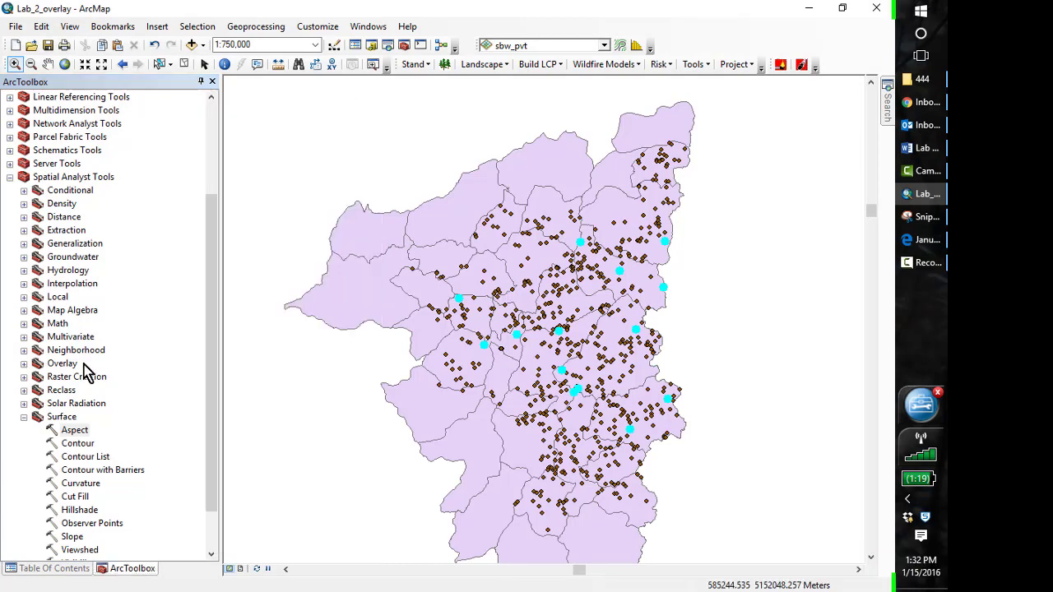
# Step: Collapse Spatial Analyst Tools and close ArcToolbox, and list the Table of Contents layers by drawing order
pyautogui.click(10, 178)
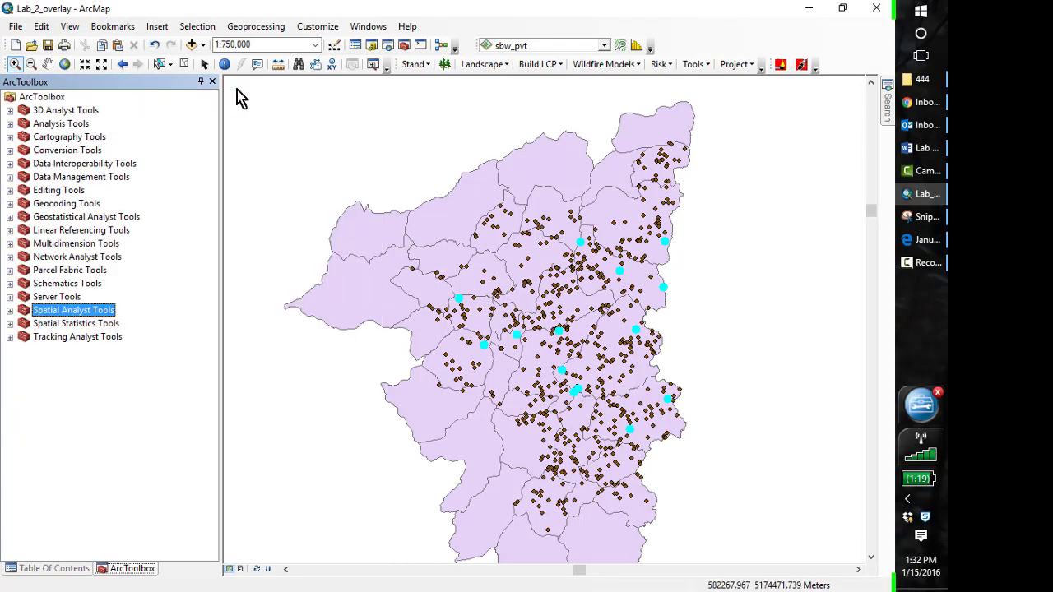
pyautogui.click(212, 81)
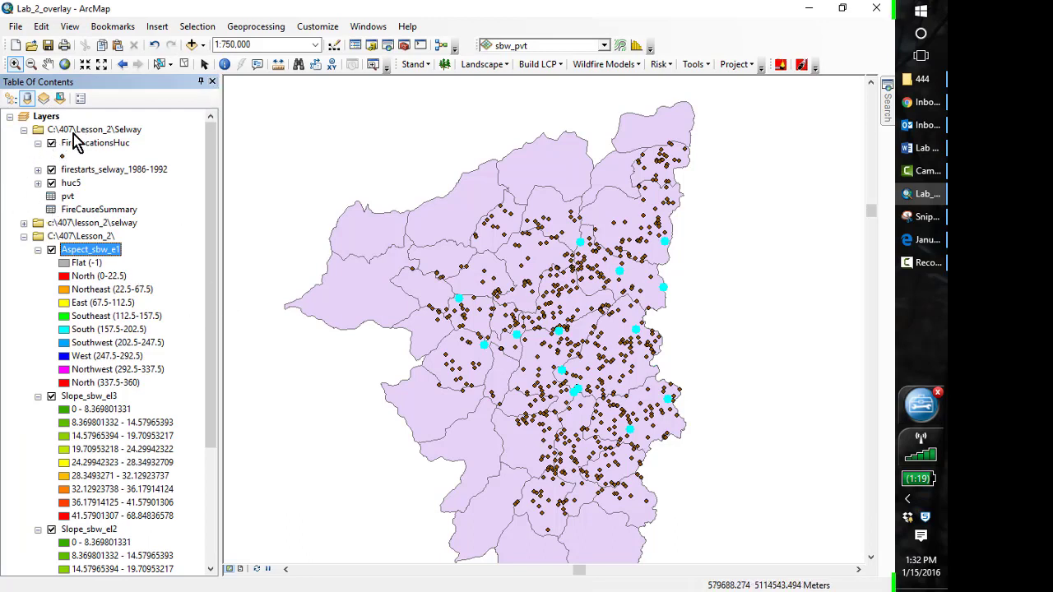
pyautogui.click(10, 97)
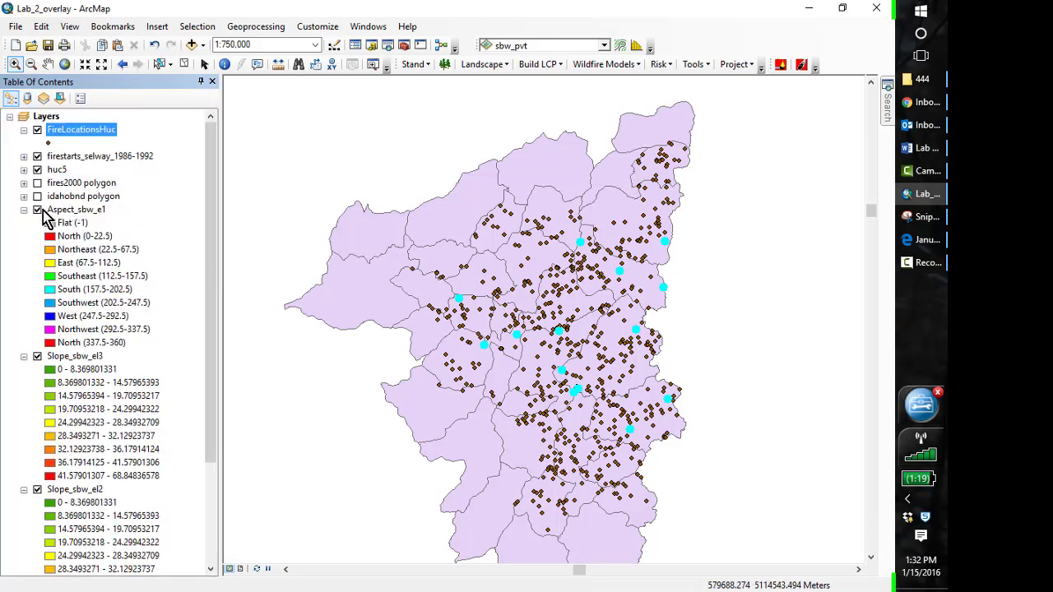
# Step: Turn off the huc5, firestarts_selway_1986-1992, FireLocationsHuc and Aspect_sbw_e1 layers
pyautogui.click(37, 169)
pyautogui.click(37, 155)
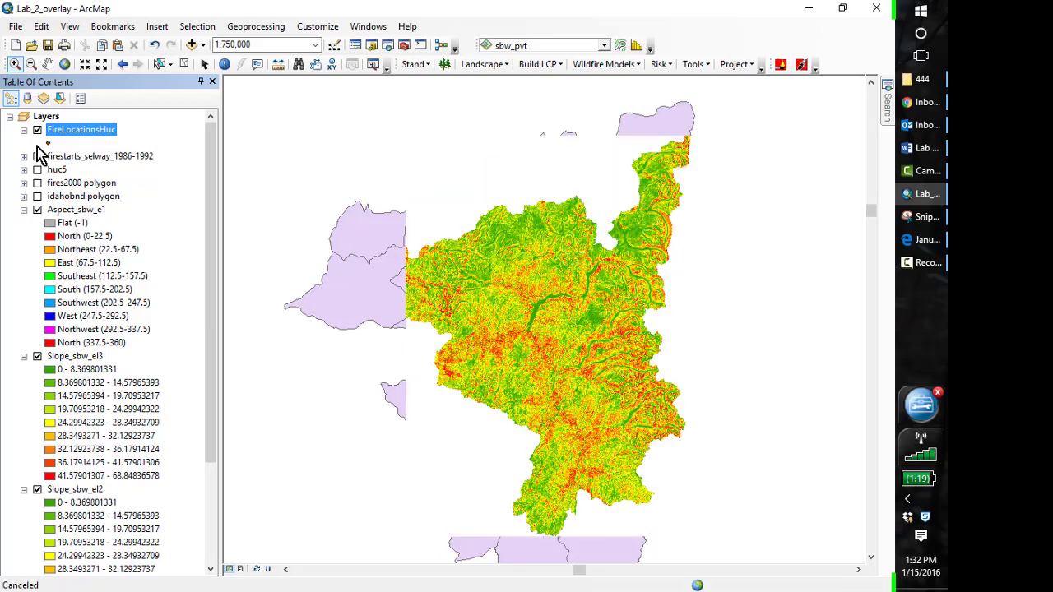
pyautogui.click(38, 131)
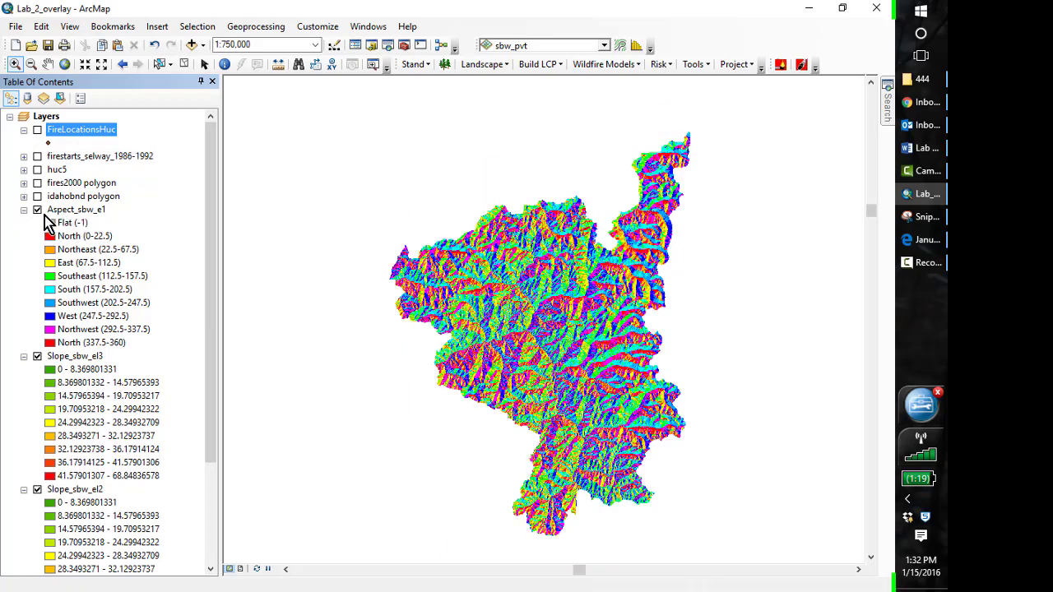
pyautogui.click(38, 211)
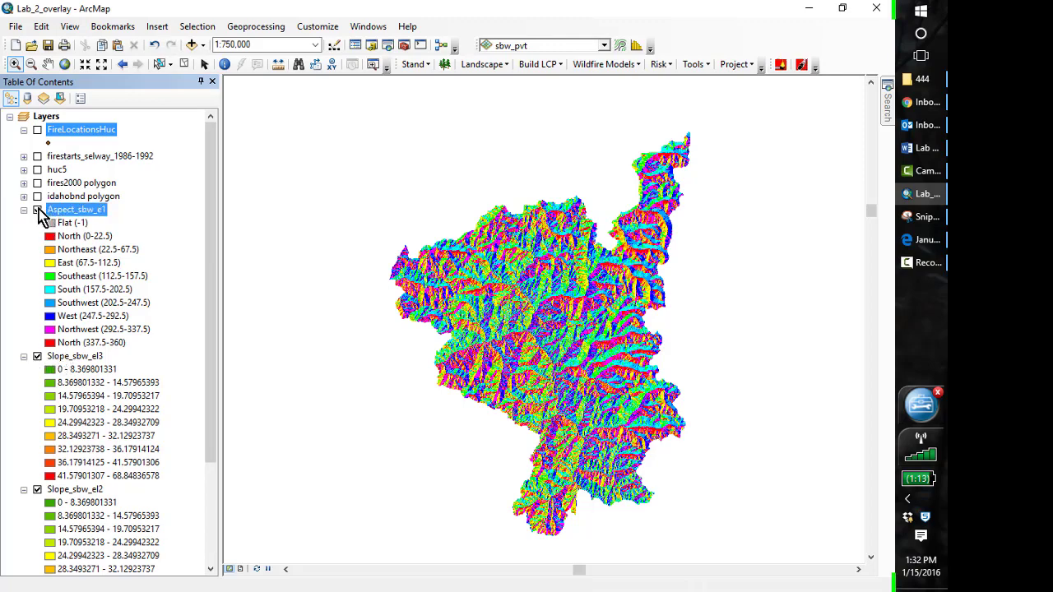
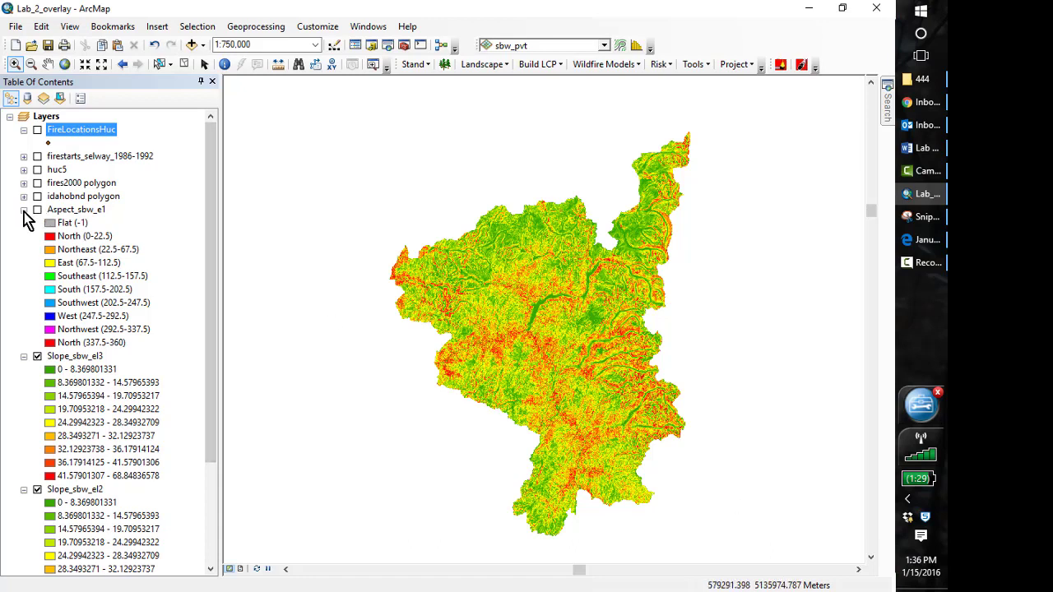
# Step: Collapse the legends of Aspect_sbw_e1, Slope_sbw_el3 and Slope_sbw_el2, and turn off both slope layers
pyautogui.click(24, 210)
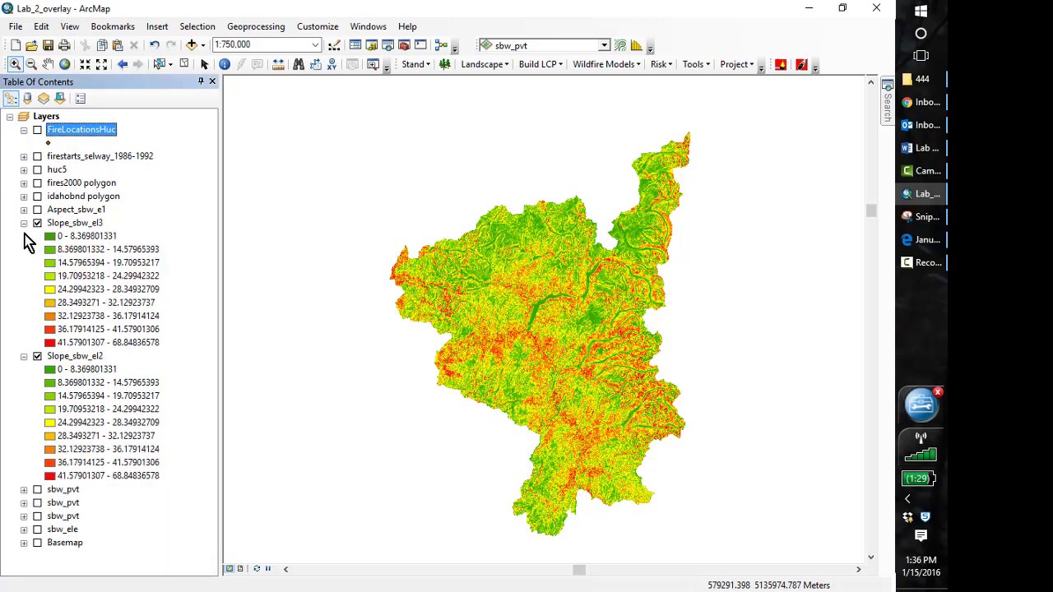
pyautogui.click(24, 222)
pyautogui.click(24, 236)
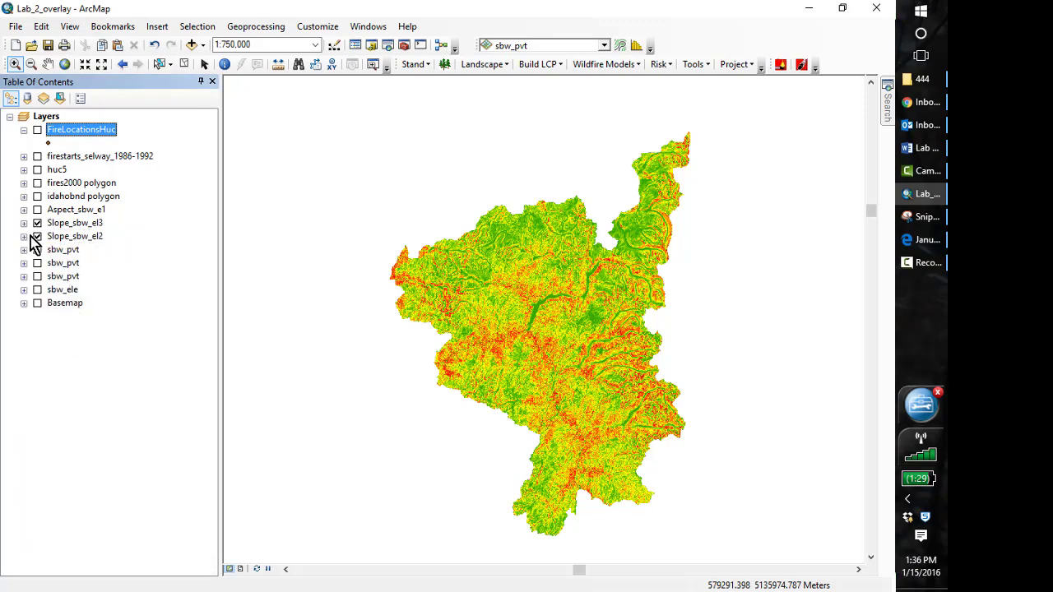
pyautogui.click(35, 236)
pyautogui.click(37, 223)
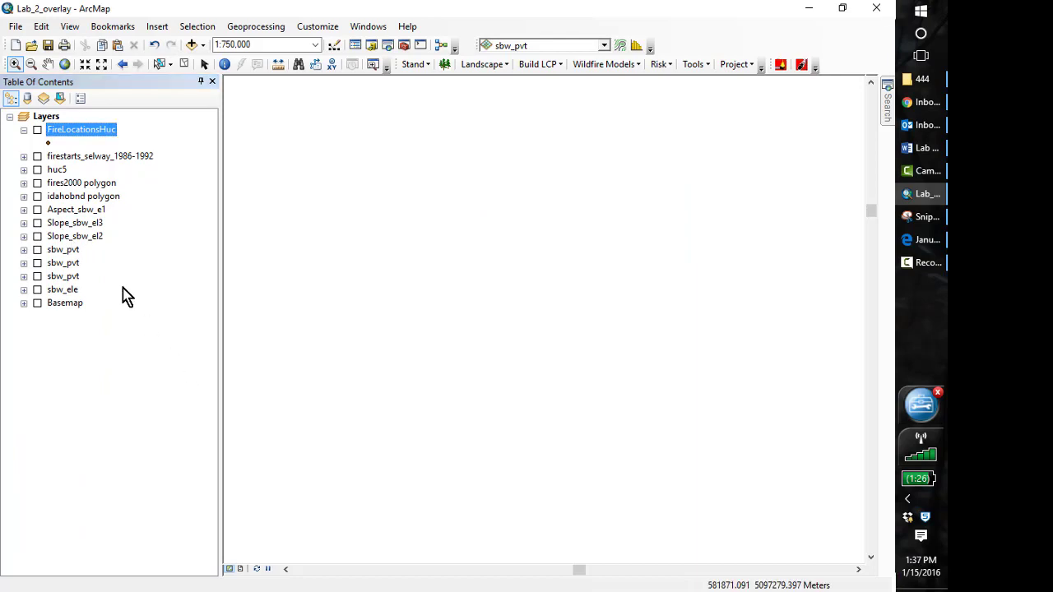
# Step: Remove the two duplicate sbw_pvt layers from the map, keeping a single copy
pyautogui.click(66, 250)
pyautogui.rightClick(66, 252)
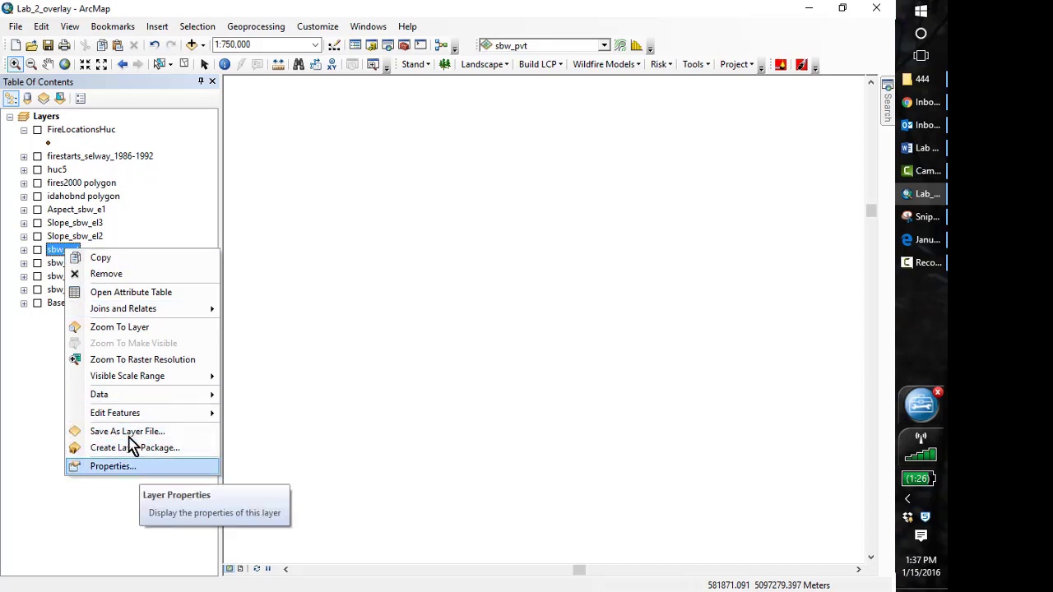
pyautogui.moveTo(128, 402)
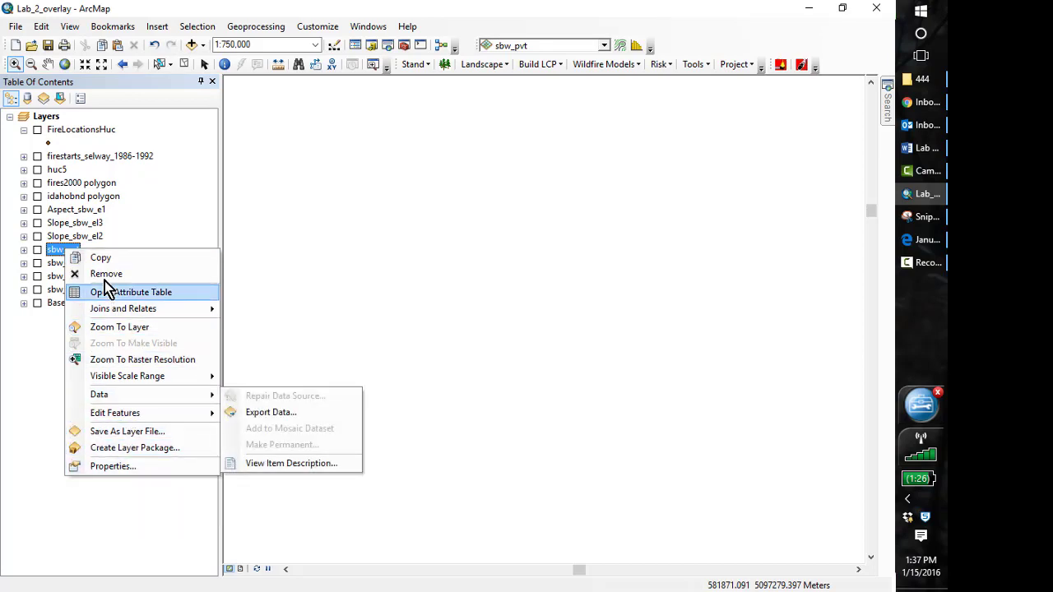
pyautogui.click(131, 291)
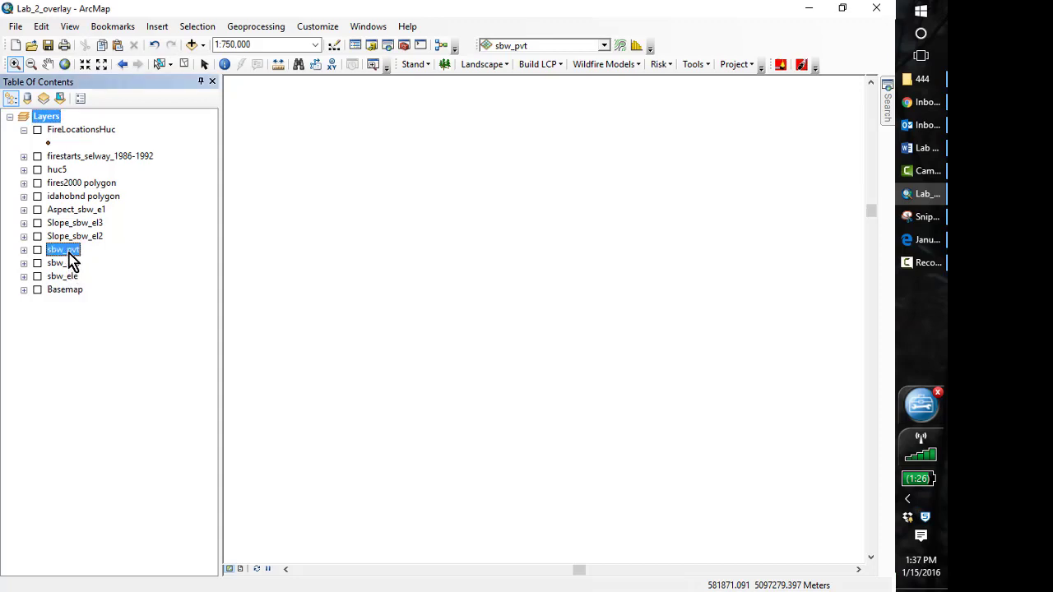
pyautogui.rightClick(69, 251)
pyautogui.click(111, 280)
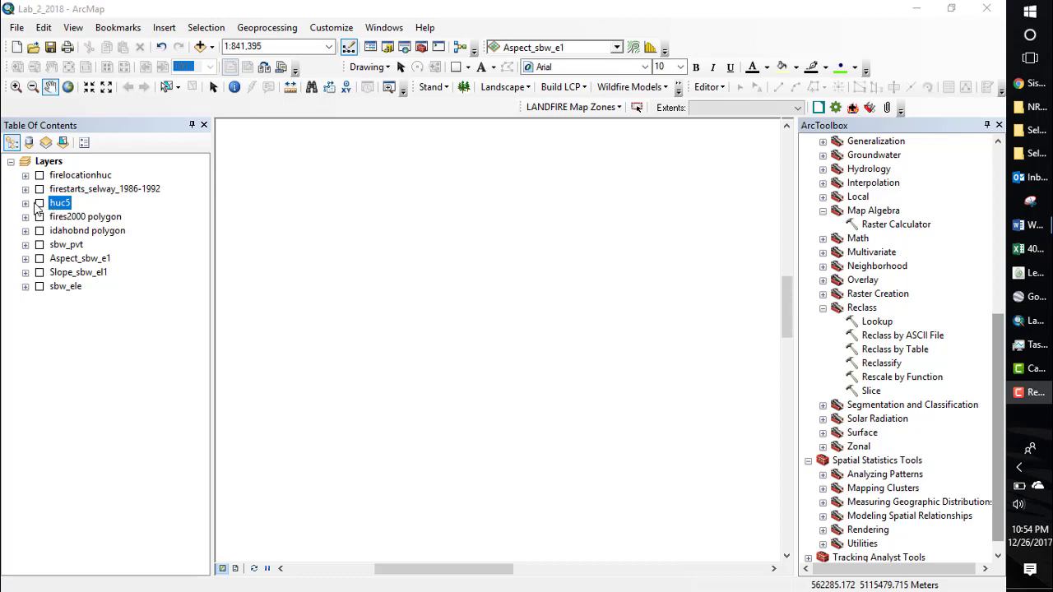
# Step: In the Lab_2_2018 map, turn on the huc5 layer and open its attribute table
pyautogui.click(40, 203)
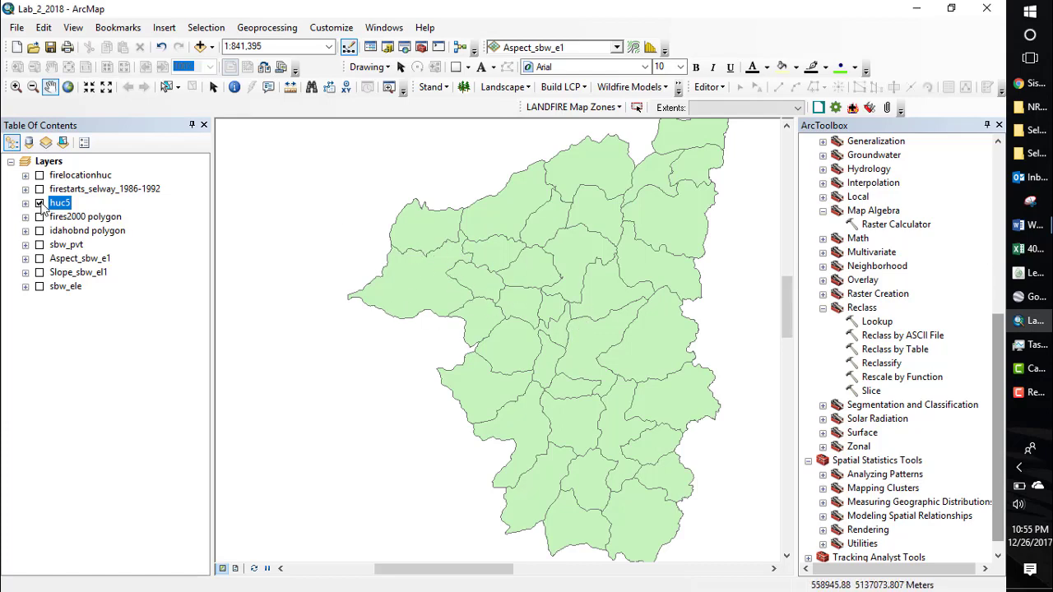
pyautogui.rightClick(56, 205)
pyautogui.click(114, 247)
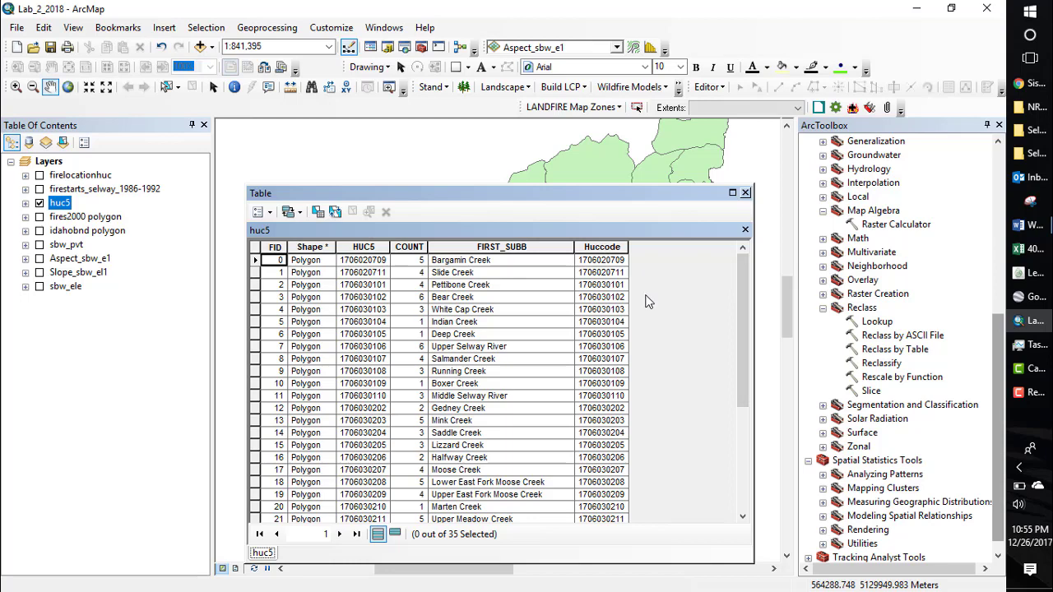
# Step: Add a field named Acres of type Double to the huc5 attribute table
pyautogui.click(272, 214)
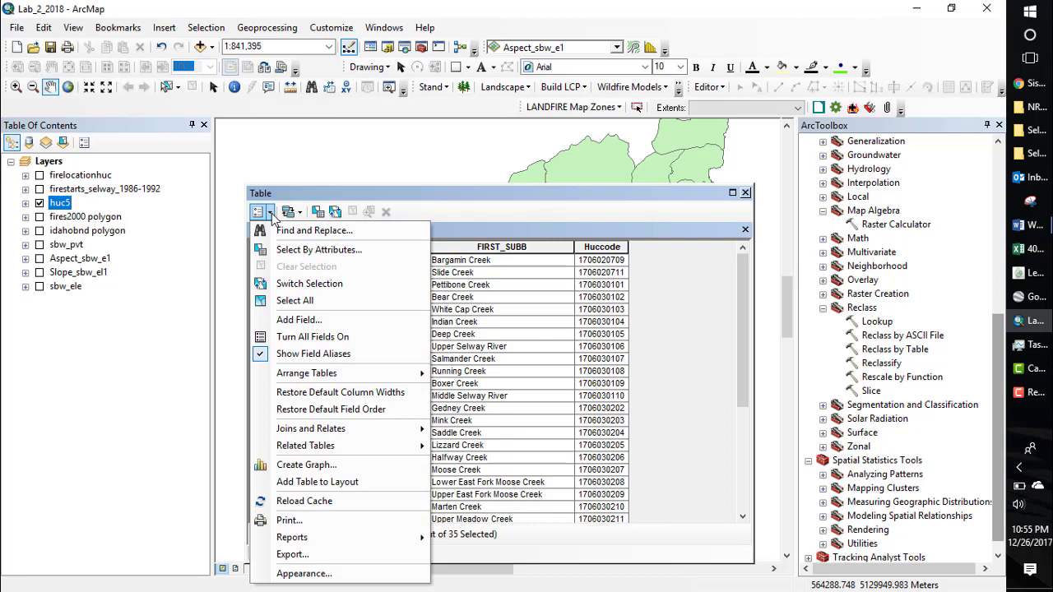
pyautogui.click(298, 323)
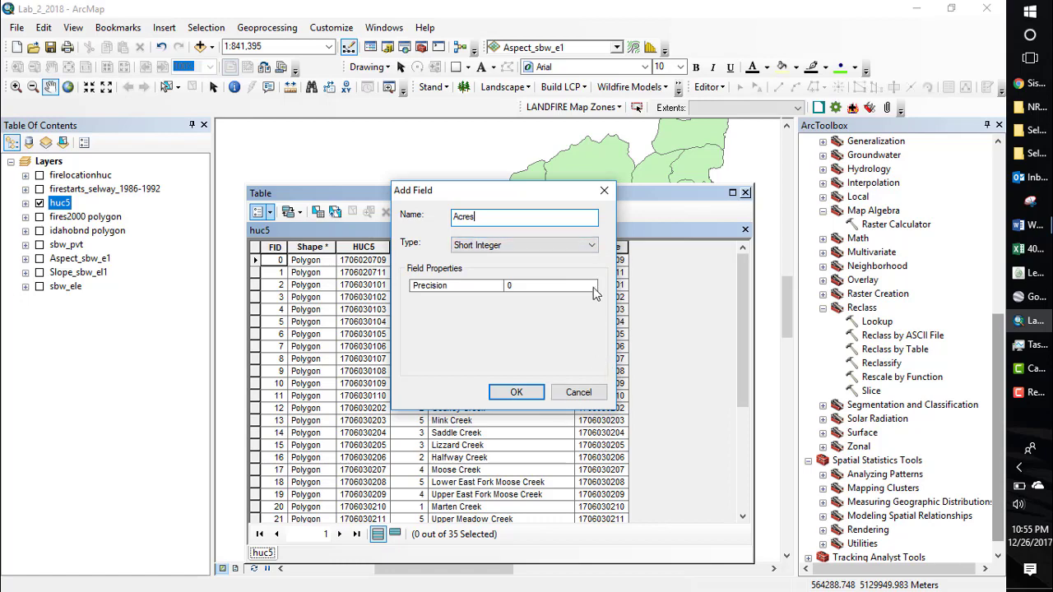
pyautogui.click(592, 246)
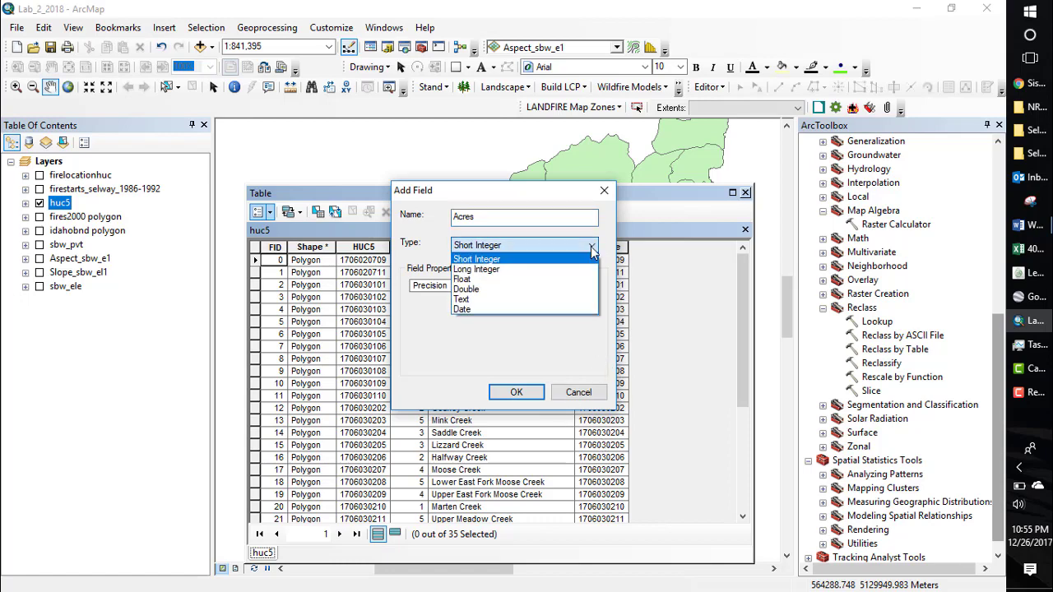
pyautogui.click(466, 290)
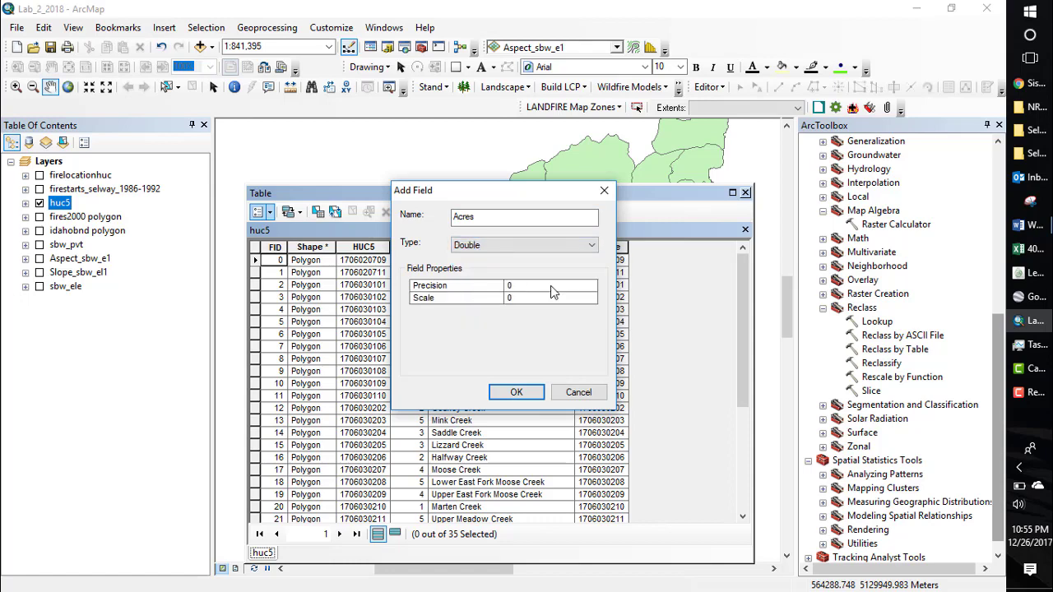
pyautogui.click(523, 290)
pyautogui.click(500, 300)
pyautogui.click(516, 393)
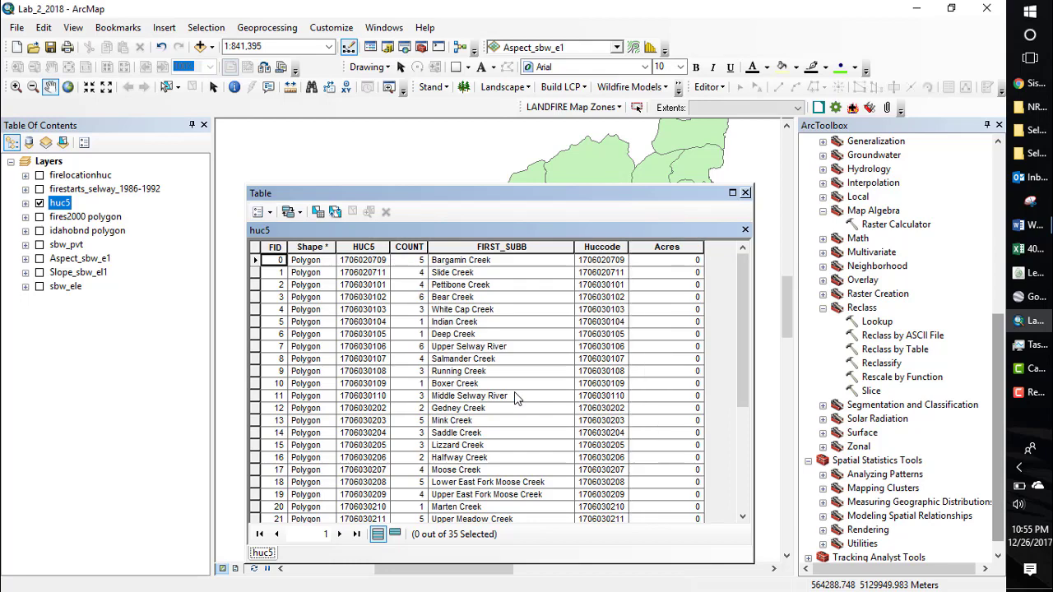
# Step: Calculate the area of each huc5 polygon in Acres US into the Acres field, using the data source's coordinate system
pyautogui.rightClick(666, 245)
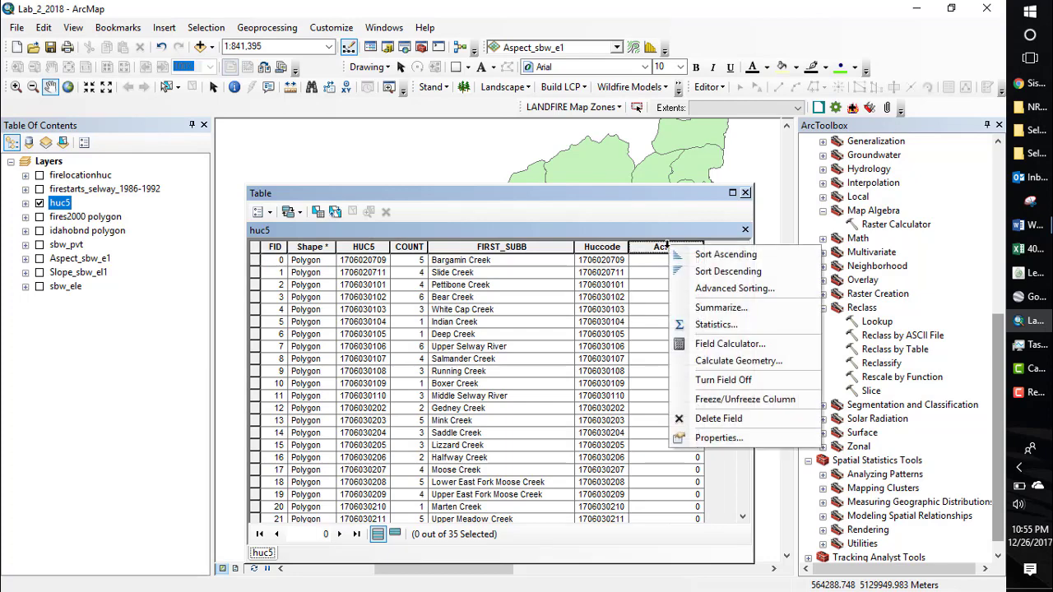
pyautogui.click(732, 362)
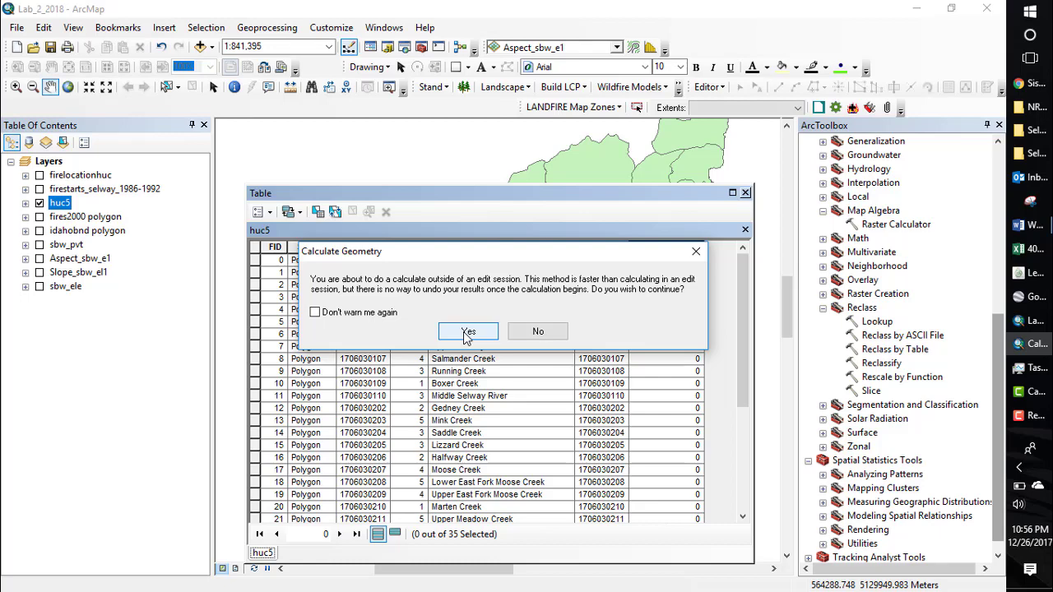
pyautogui.click(467, 332)
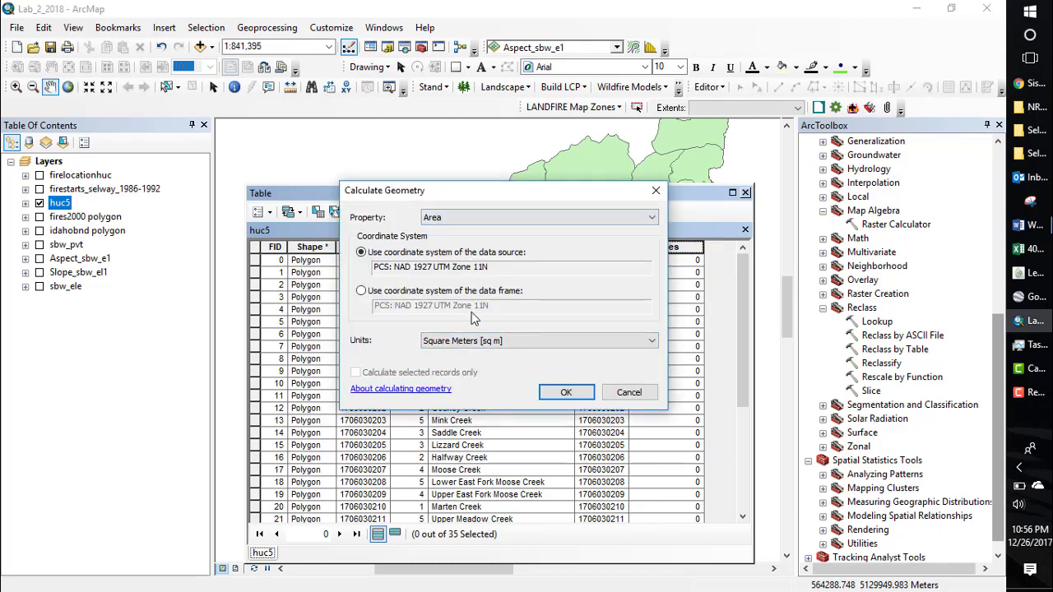
pyautogui.click(651, 341)
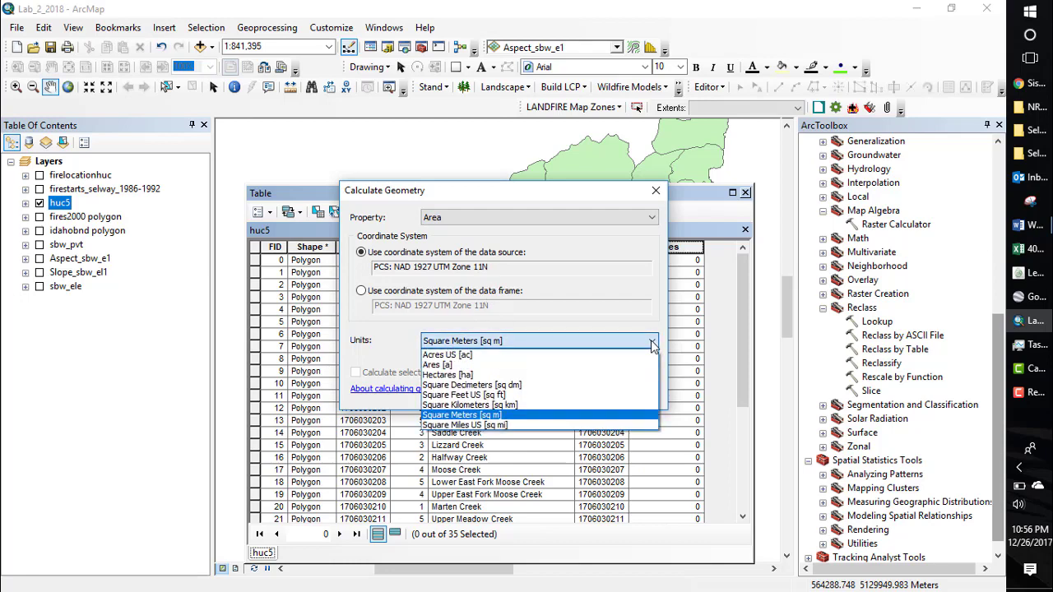
pyautogui.click(448, 355)
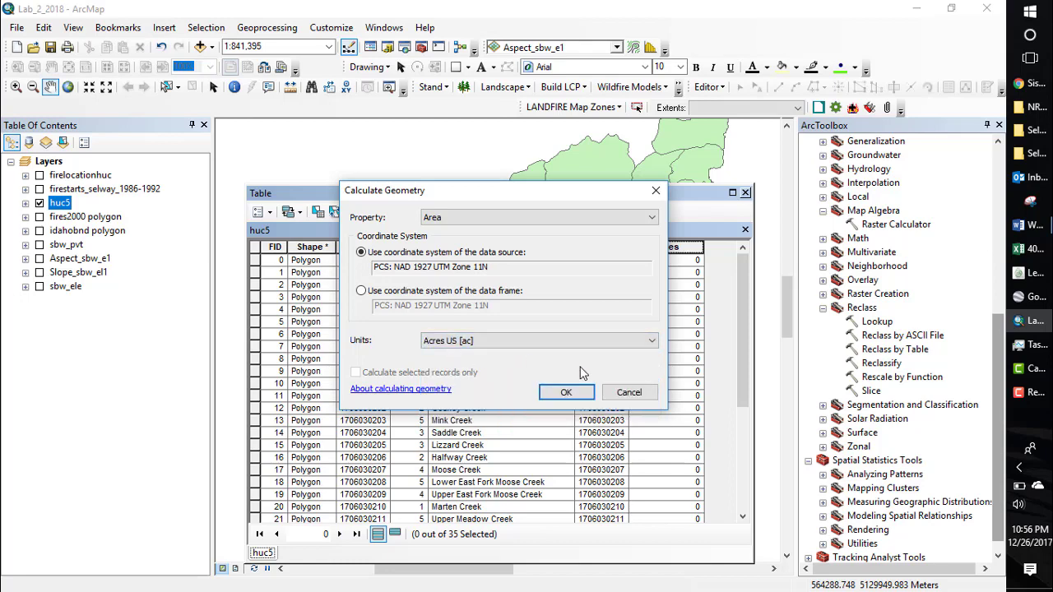
pyautogui.click(584, 391)
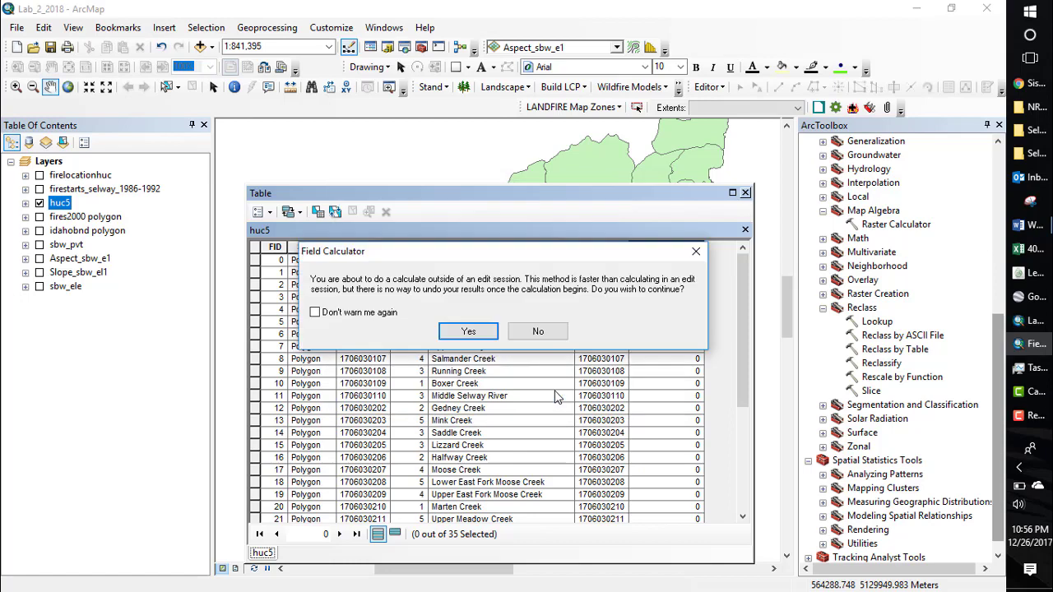
pyautogui.click(480, 332)
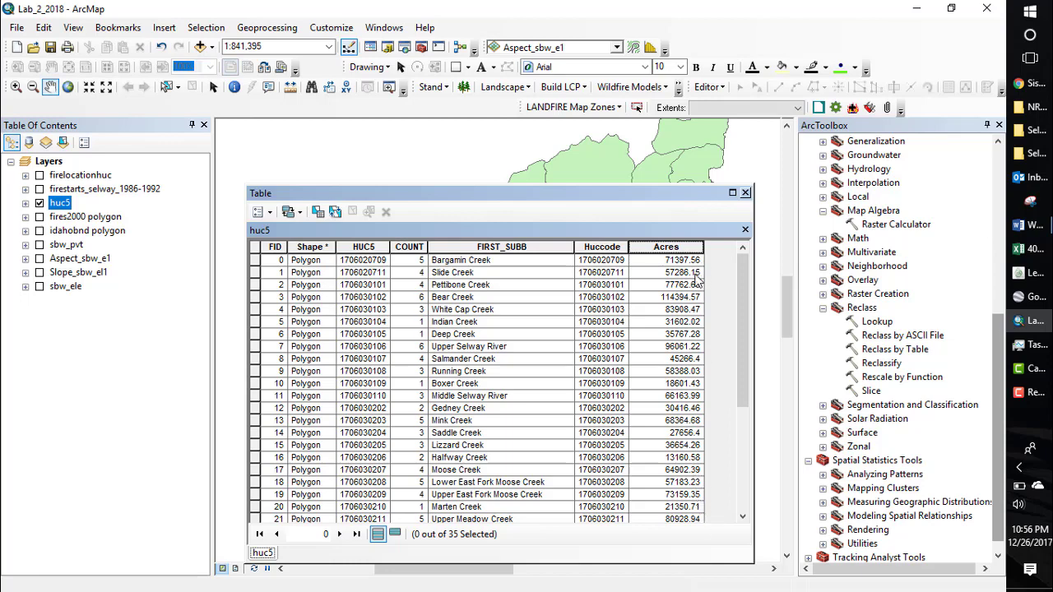
# Step: Add a field named Hectares of type Double to the huc5 attribute table
pyautogui.click(269, 212)
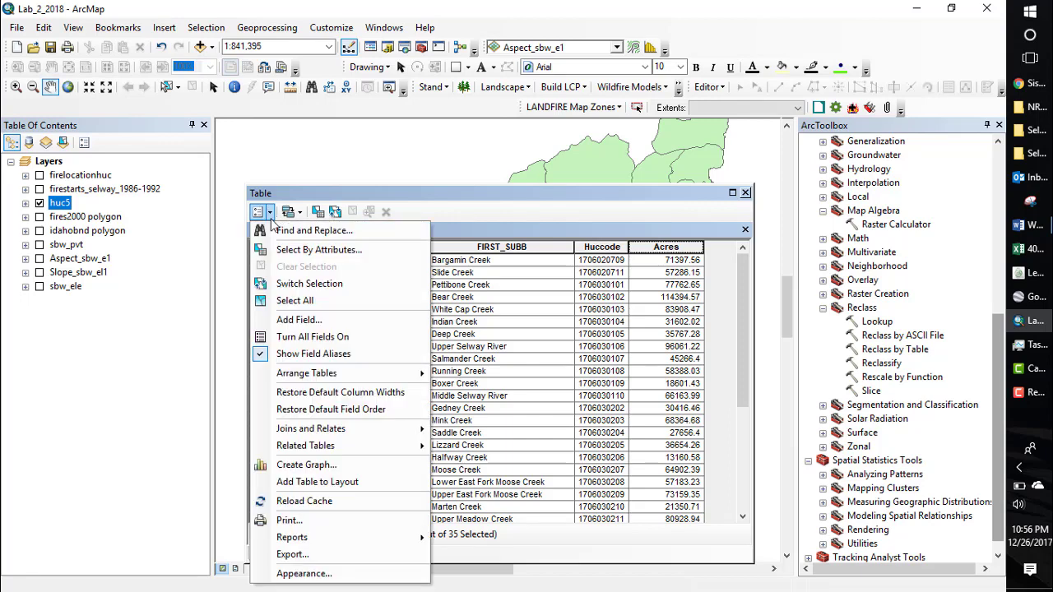
pyautogui.click(299, 324)
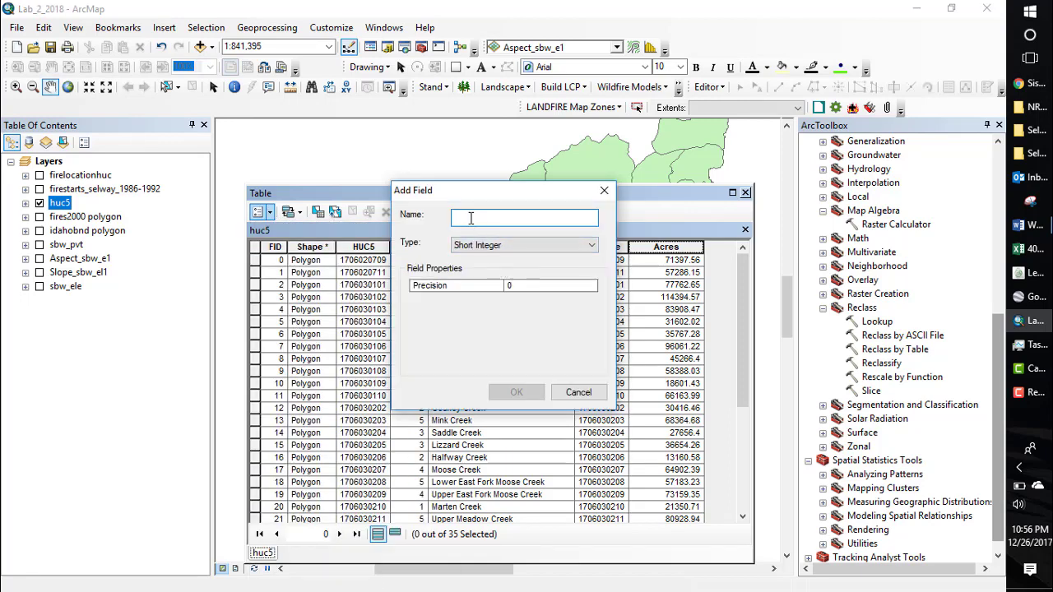
pyautogui.write('Hectares')
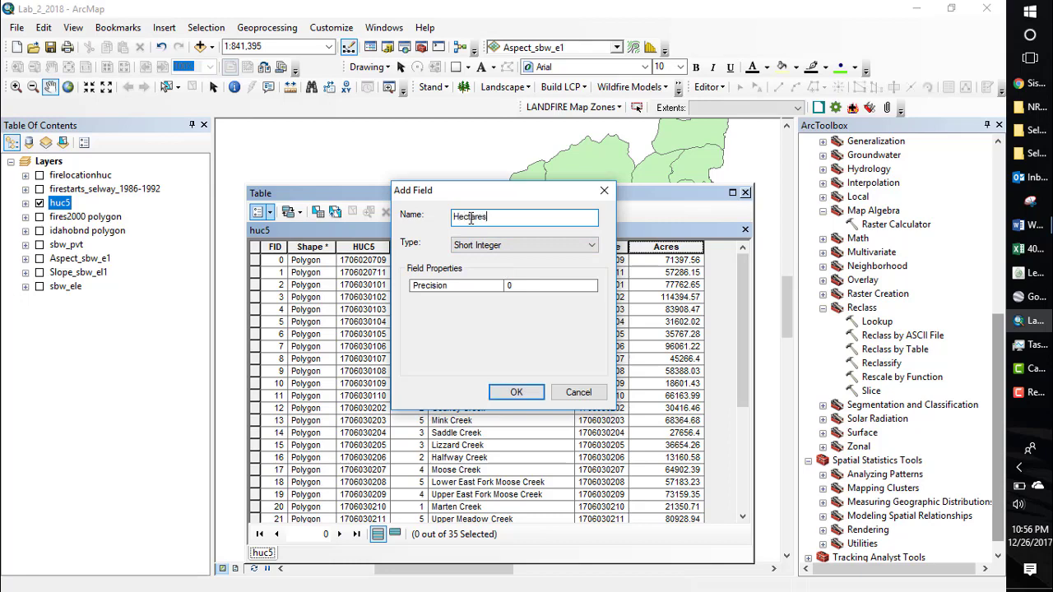
pyautogui.click(590, 245)
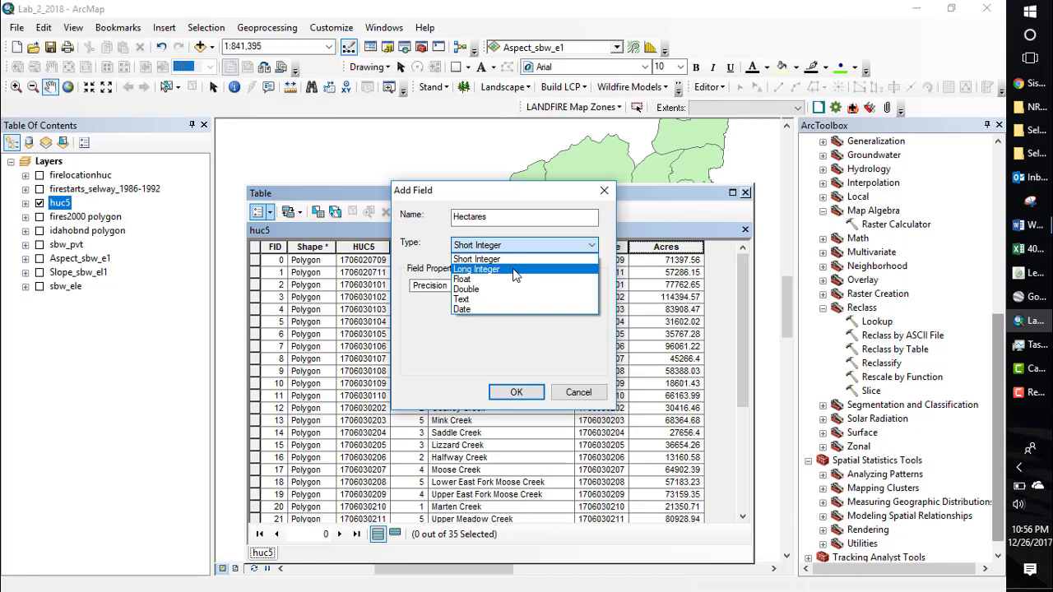
pyautogui.click(486, 289)
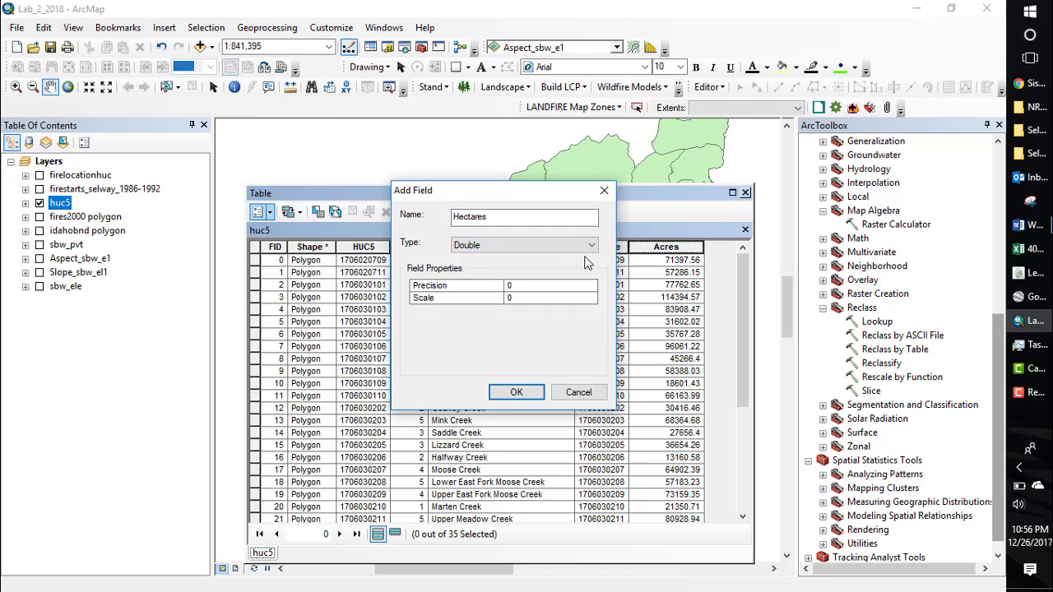
pyautogui.click(534, 285)
pyautogui.click(522, 285)
pyautogui.click(510, 297)
pyautogui.click(516, 392)
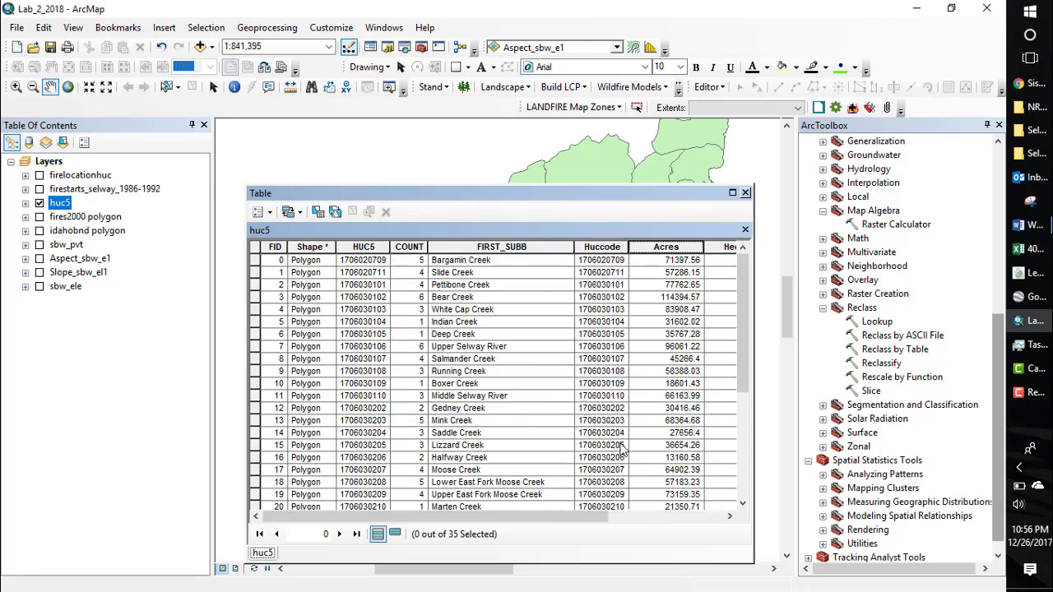
# Step: Calculate the huc5 polygon areas in hectares into the Hectares field, and close the attribute table
pyautogui.moveTo(589, 516); pyautogui.dragTo(704, 516)
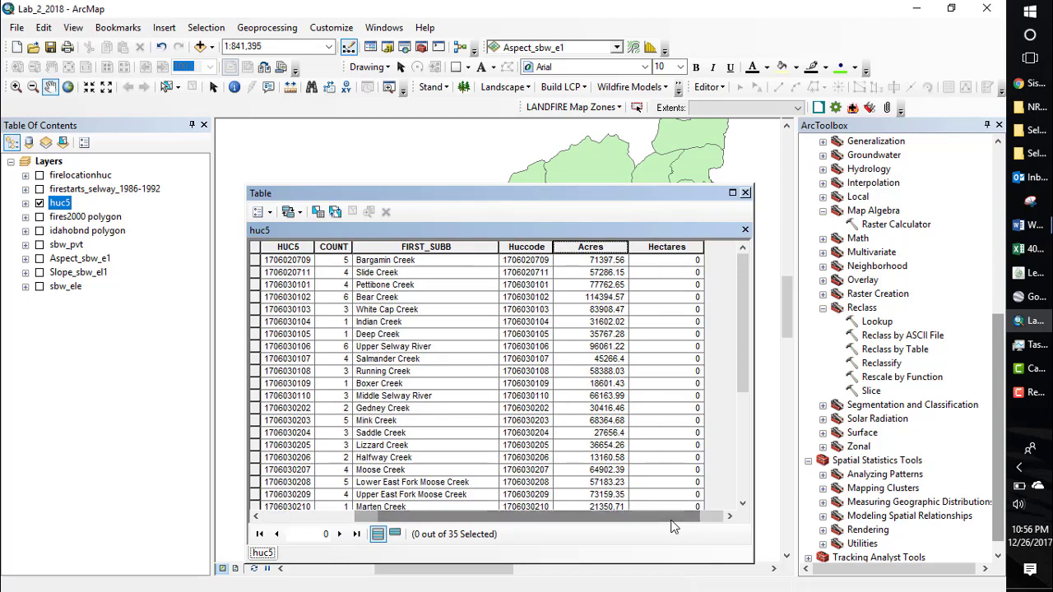
pyautogui.rightClick(651, 246)
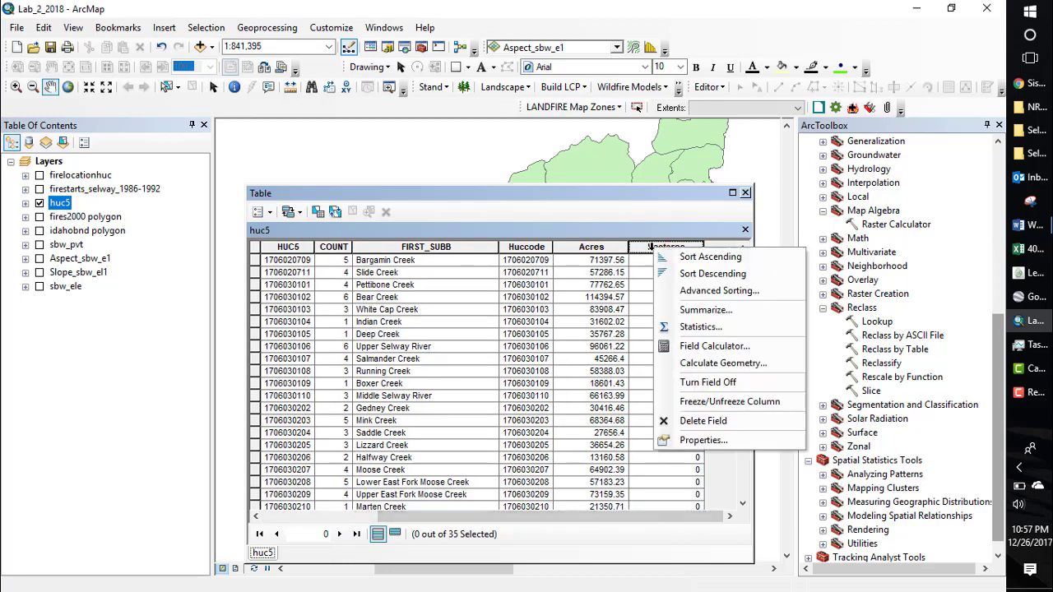
pyautogui.click(698, 363)
pyautogui.click(468, 331)
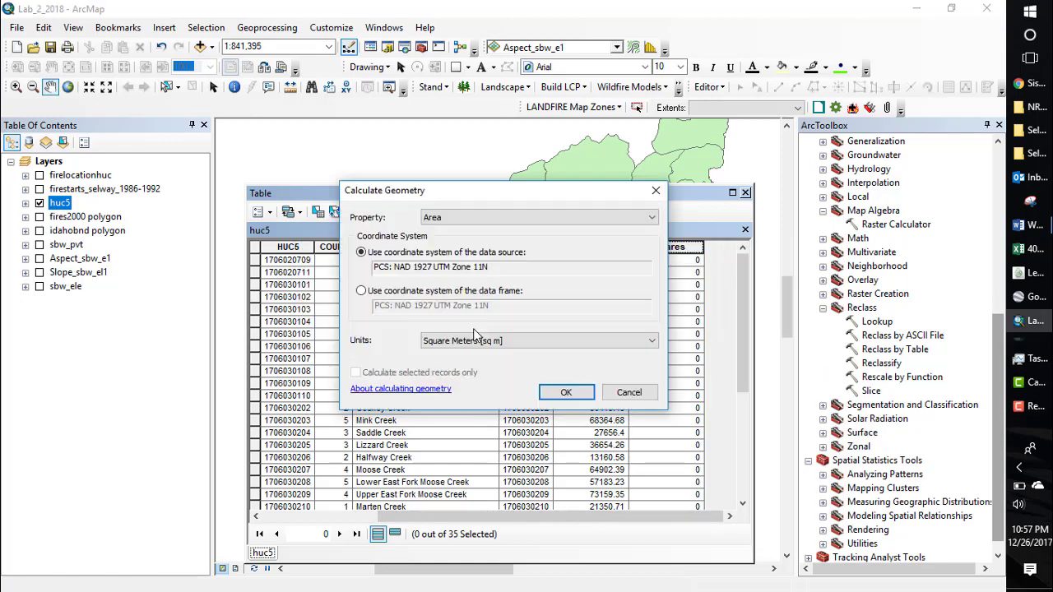
pyautogui.click(597, 346)
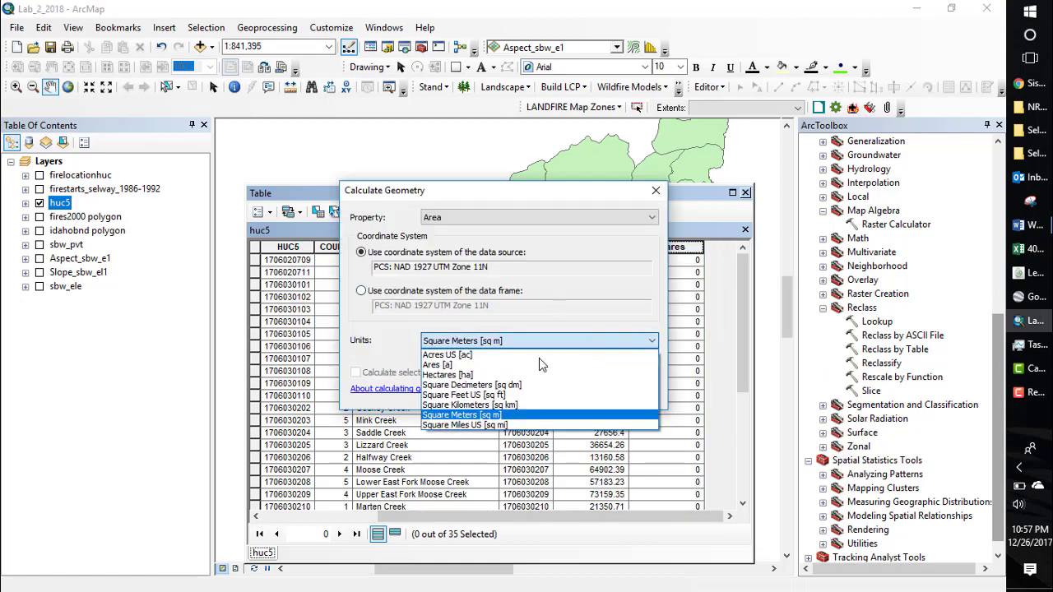
pyautogui.click(588, 379)
pyautogui.click(566, 392)
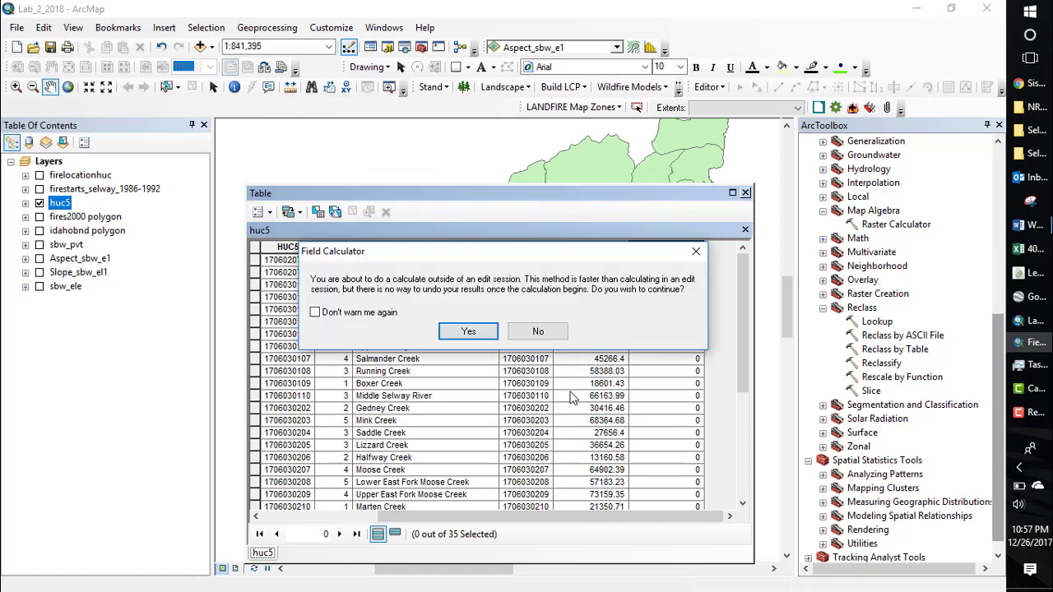
pyautogui.click(468, 329)
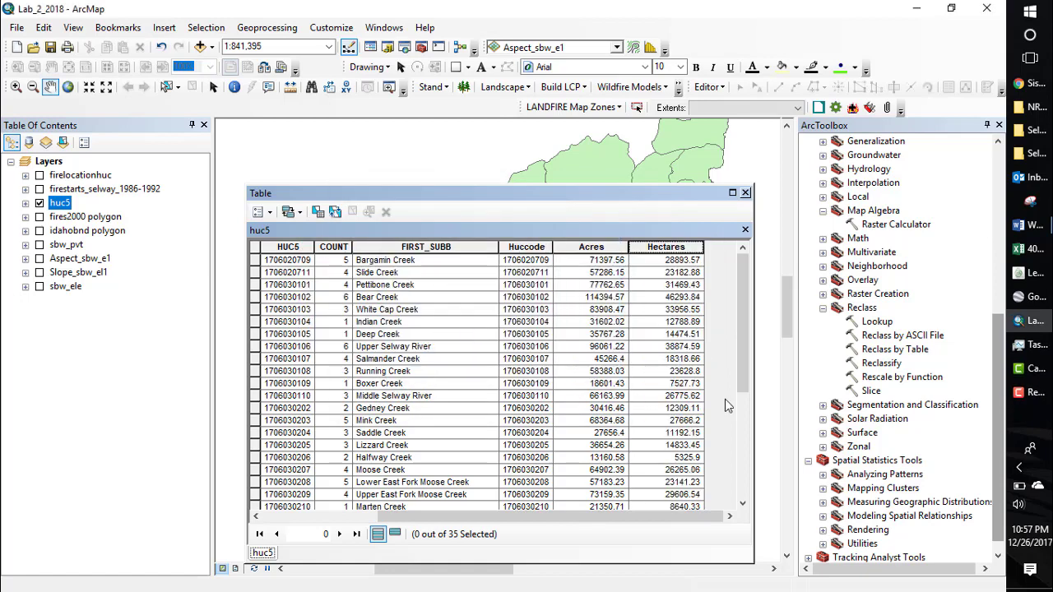
pyautogui.click(745, 192)
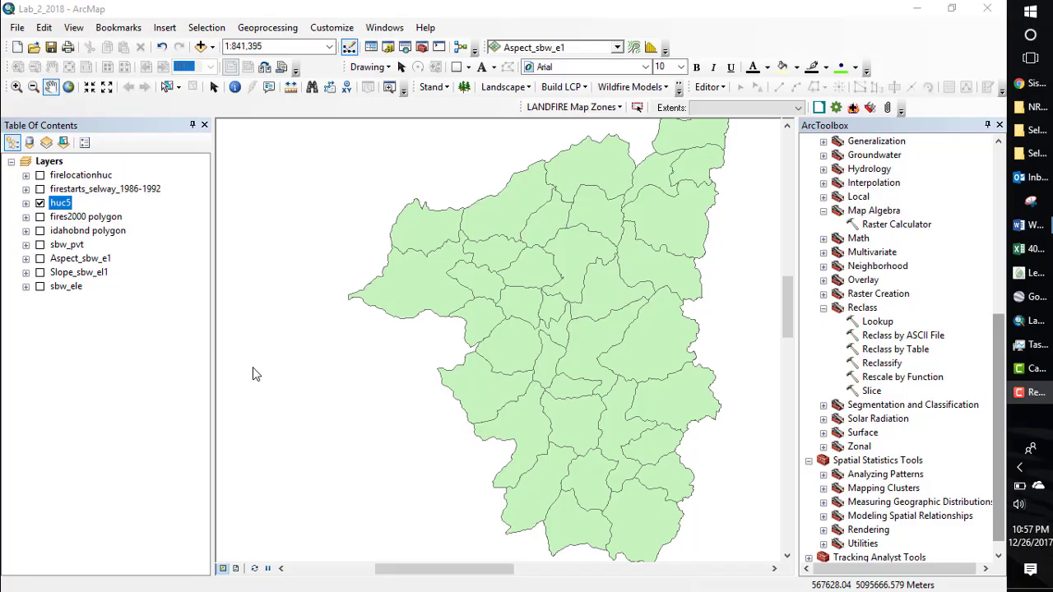
# Step: Turn off the huc5 layer, turn on sbw_pvt and expand its legend
pyautogui.click(39, 203)
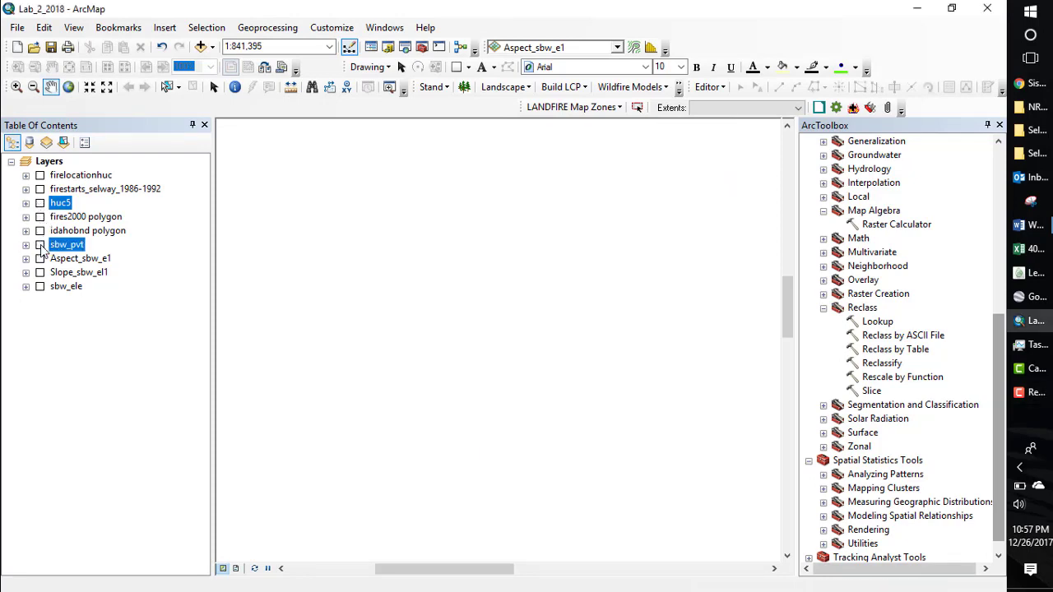
pyautogui.click(39, 245)
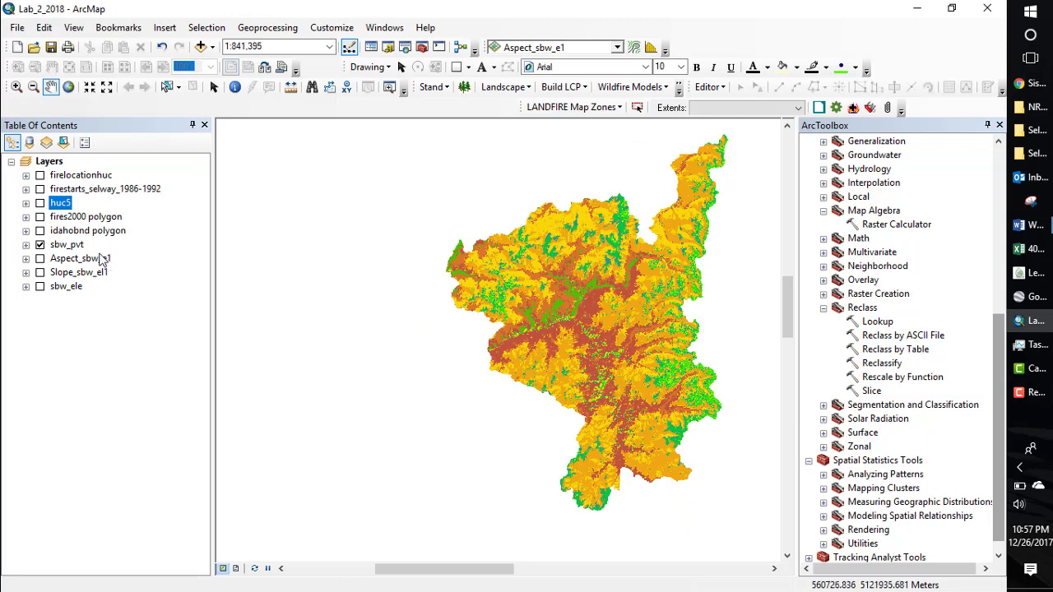
pyautogui.click(25, 244)
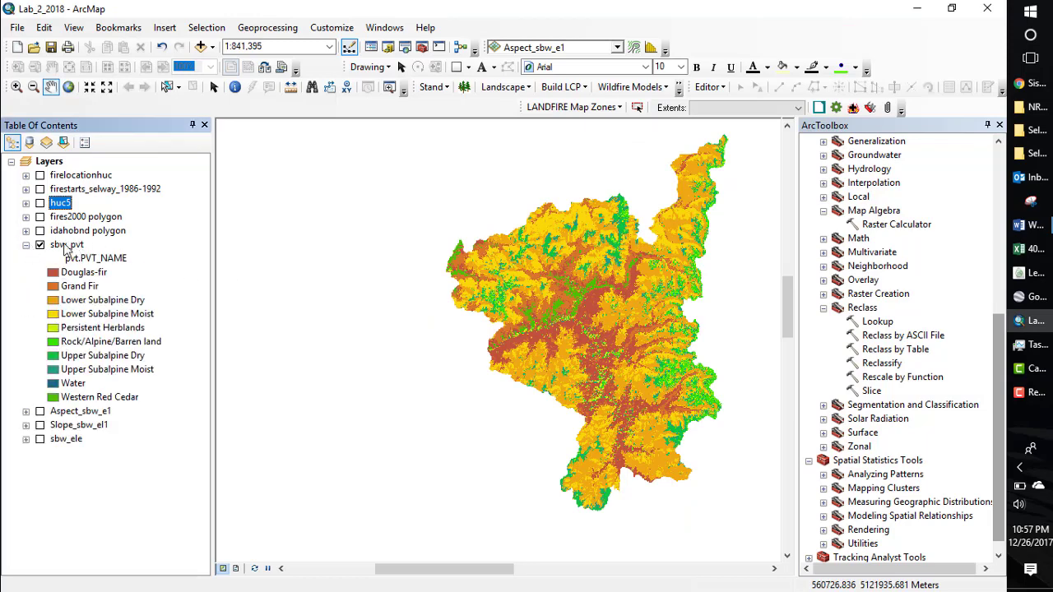
# Step: Review the joined PVT_CODE and PVT_NAME columns in the sbw_pvt attribute table, and close the table
pyautogui.rightClick(58, 246)
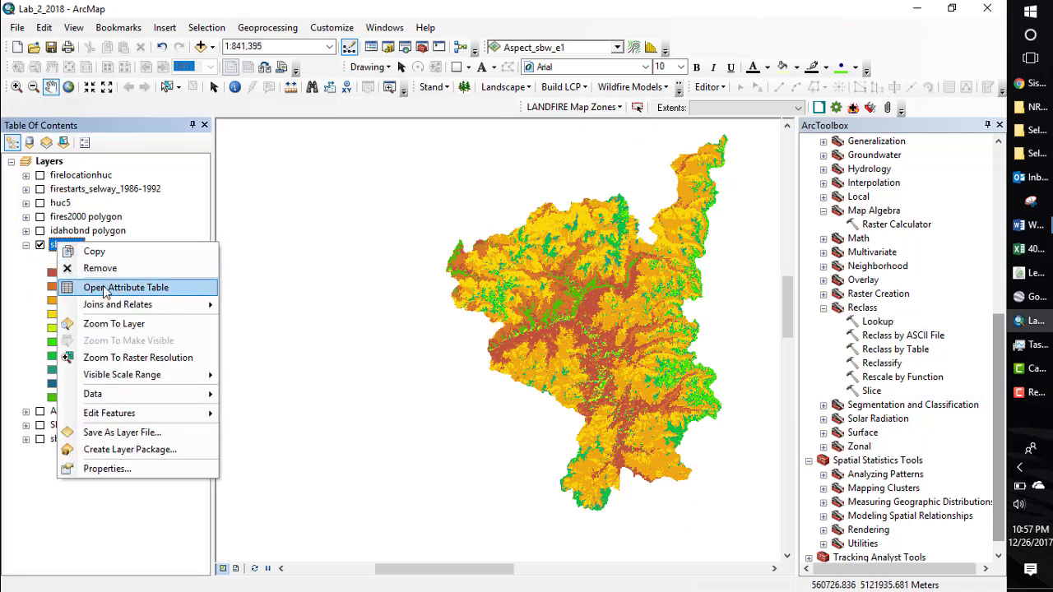
pyautogui.click(124, 285)
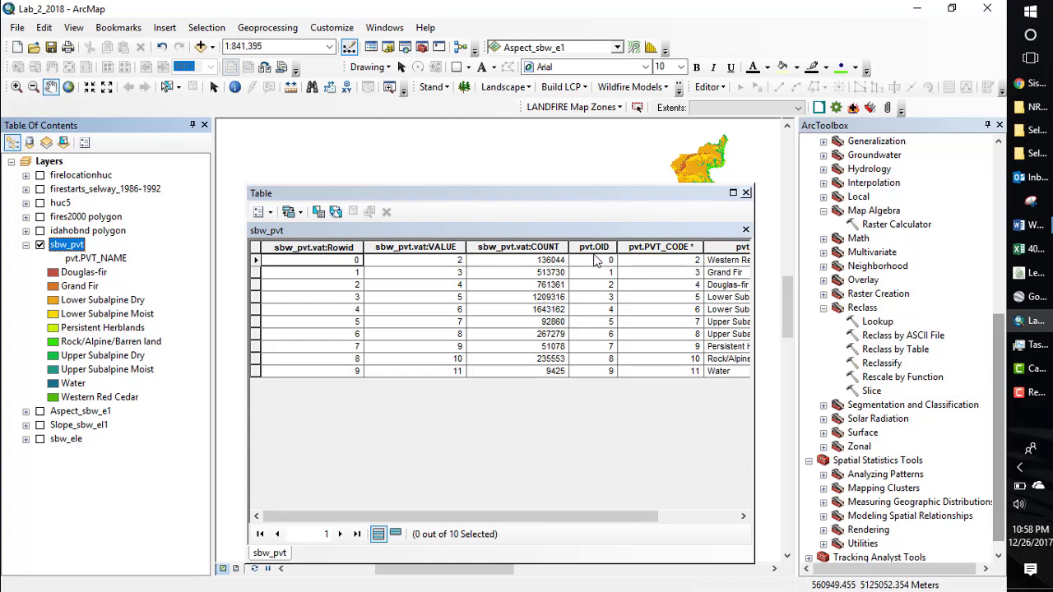
pyautogui.moveTo(560, 514); pyautogui.dragTo(605, 519)
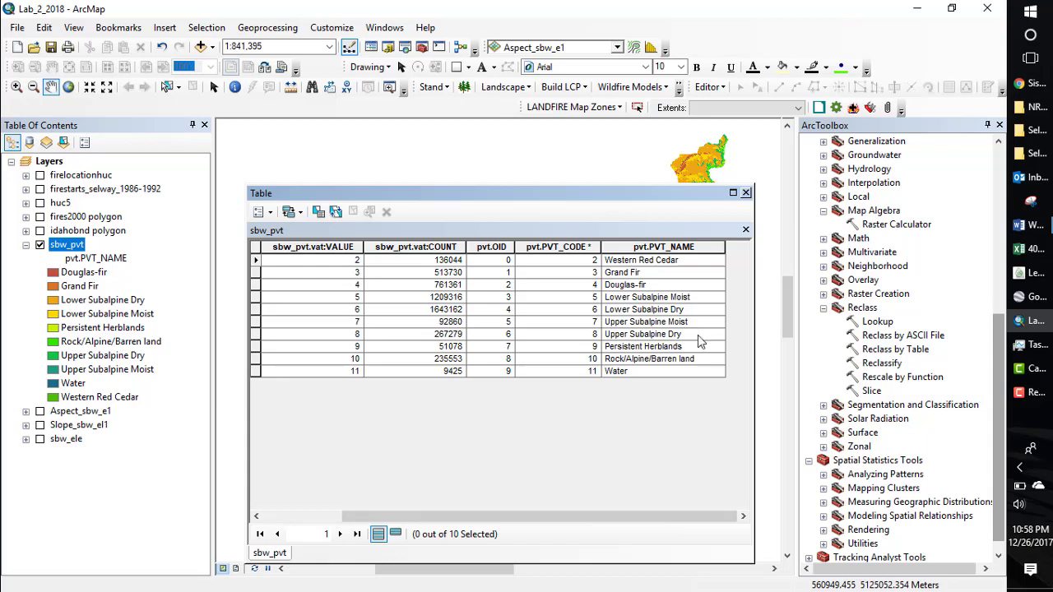
pyautogui.click(745, 192)
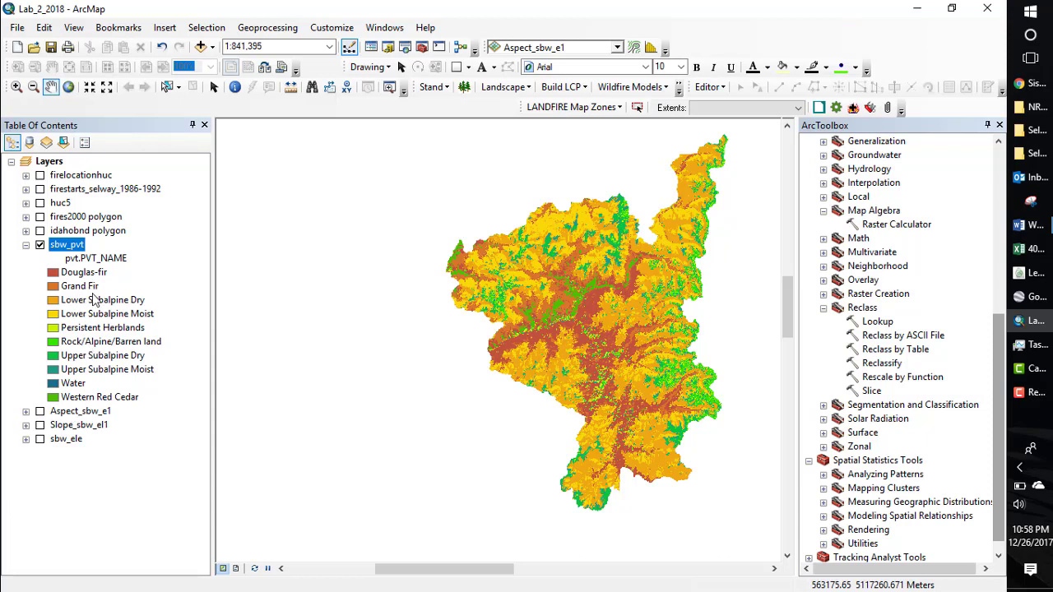
# Step: Export the sbw_pvt raster in GRID format as sbw_pvt2 to C:\407\Lesson_2\Output and add it to the map
pyautogui.rightClick(58, 250)
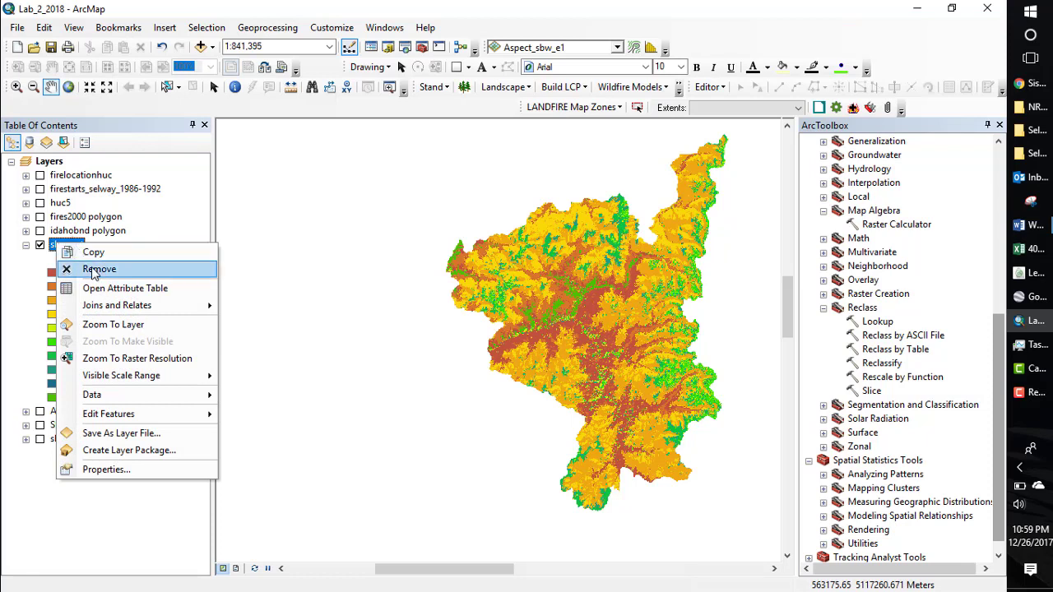
pyautogui.moveTo(136, 398)
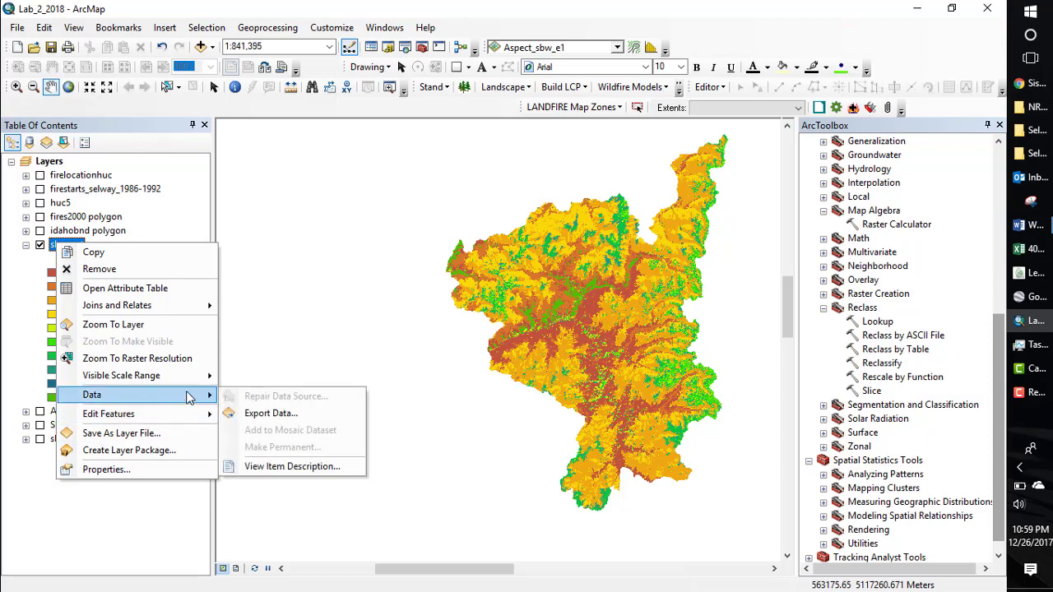
pyautogui.click(264, 418)
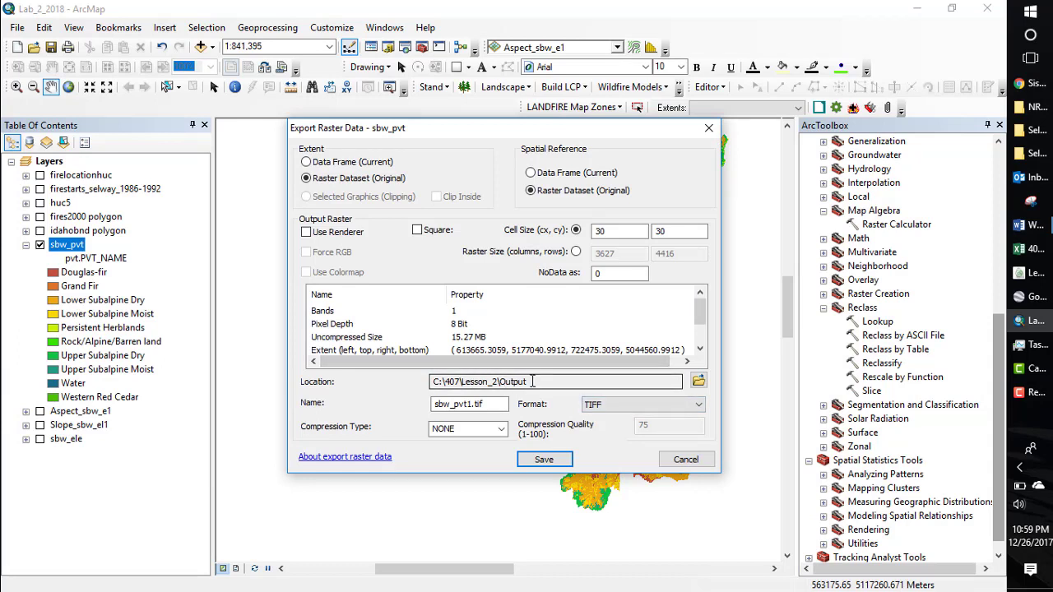
pyautogui.click(682, 405)
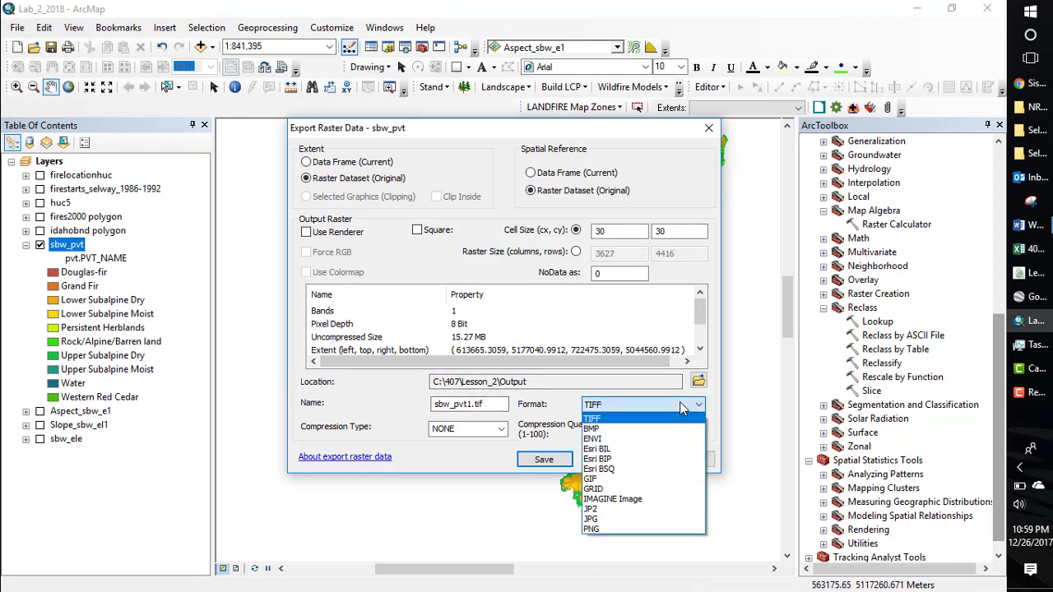
pyautogui.click(608, 488)
pyautogui.click(474, 404)
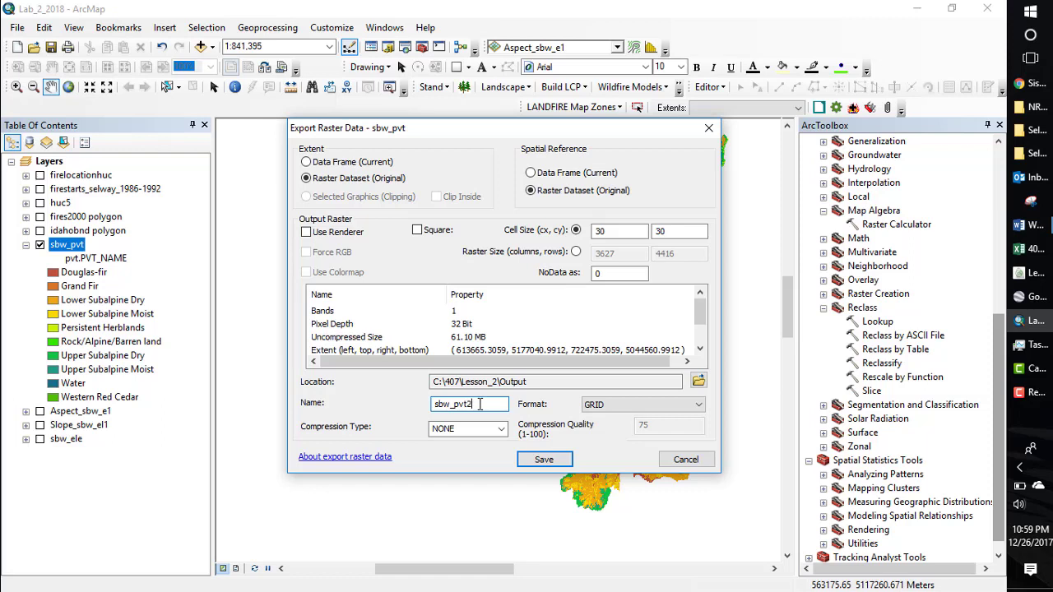
pyautogui.click(544, 460)
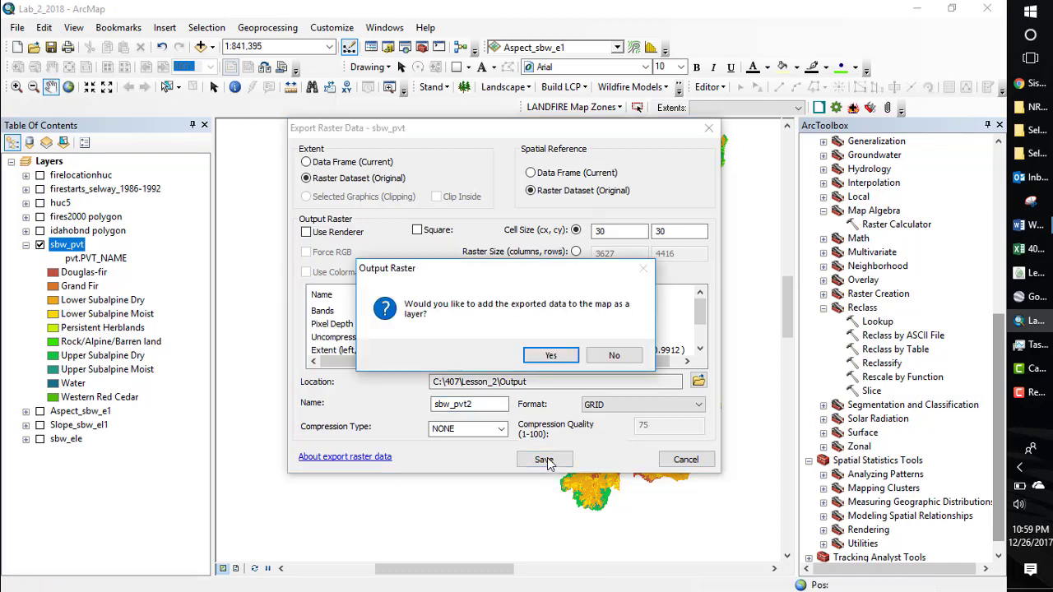
pyautogui.click(548, 355)
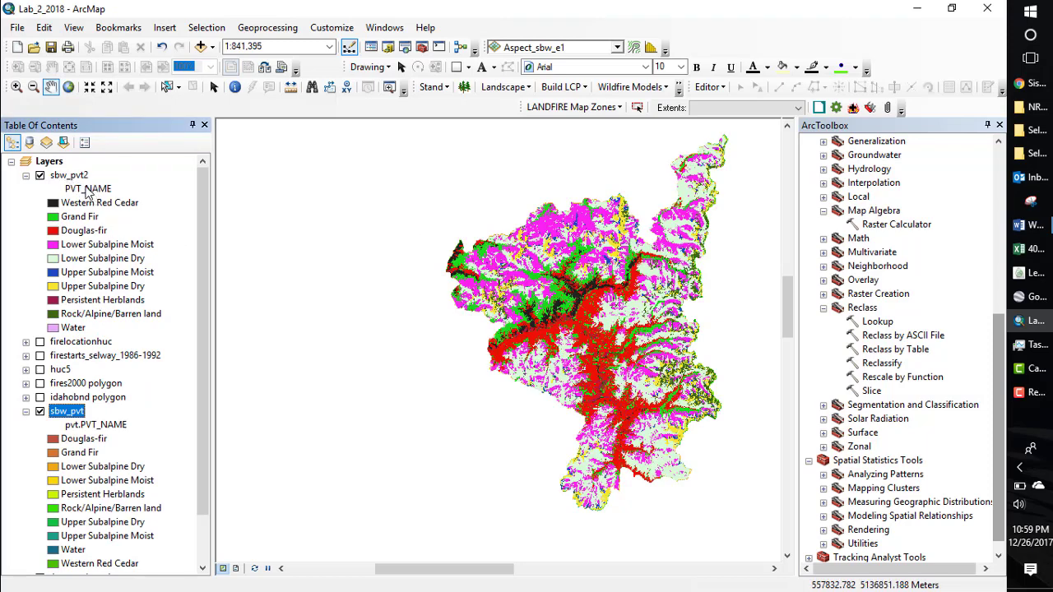
# Step: Review the PVT_CODE and PVT_NAME columns in the exported sbw_pvt2 raster's attribute table, and close the table
pyautogui.rightClick(68, 175)
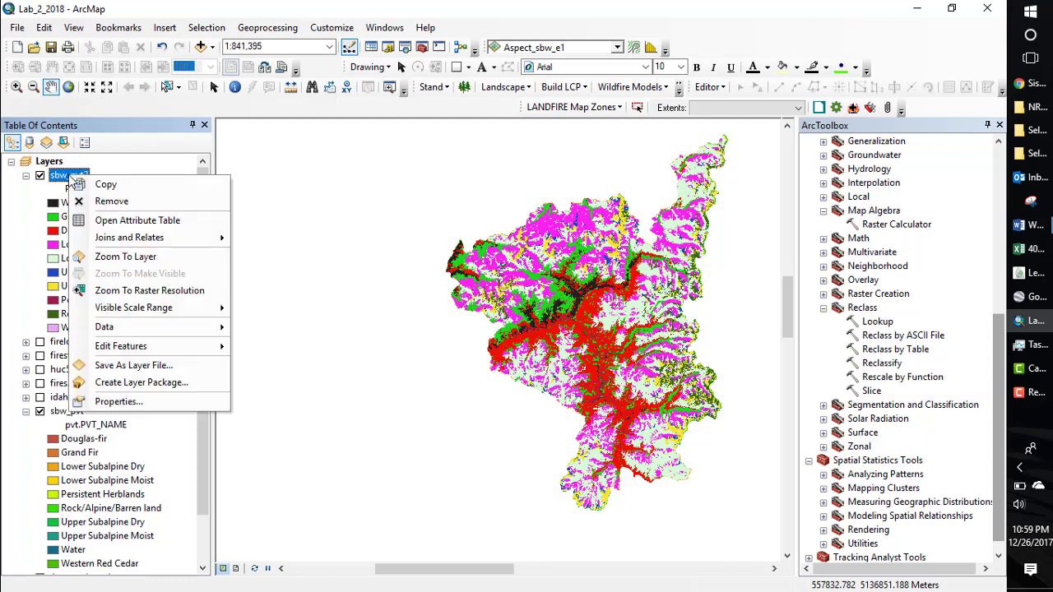
pyautogui.click(122, 224)
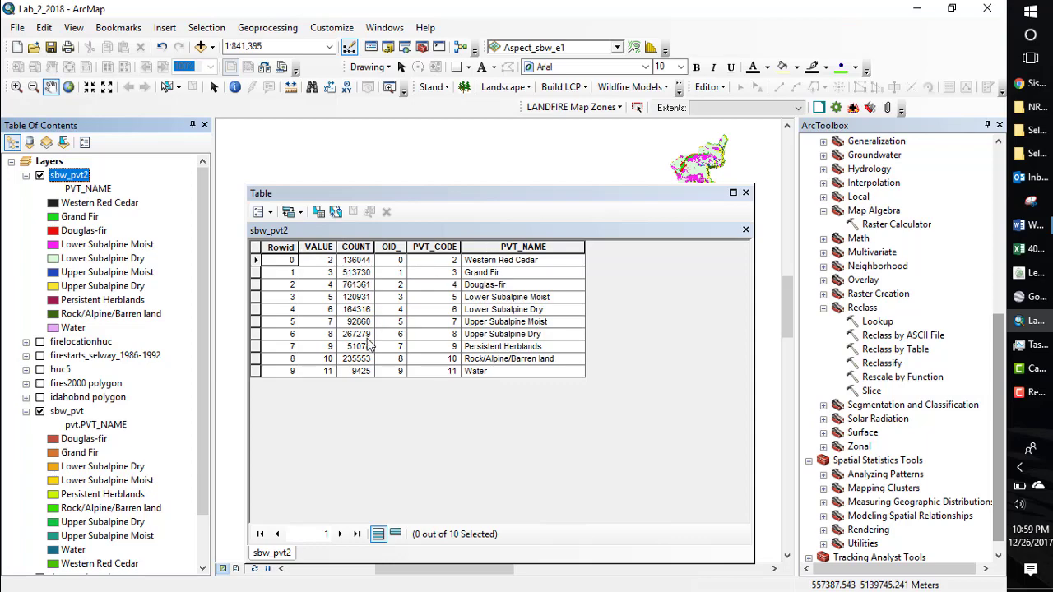
pyautogui.click(746, 193)
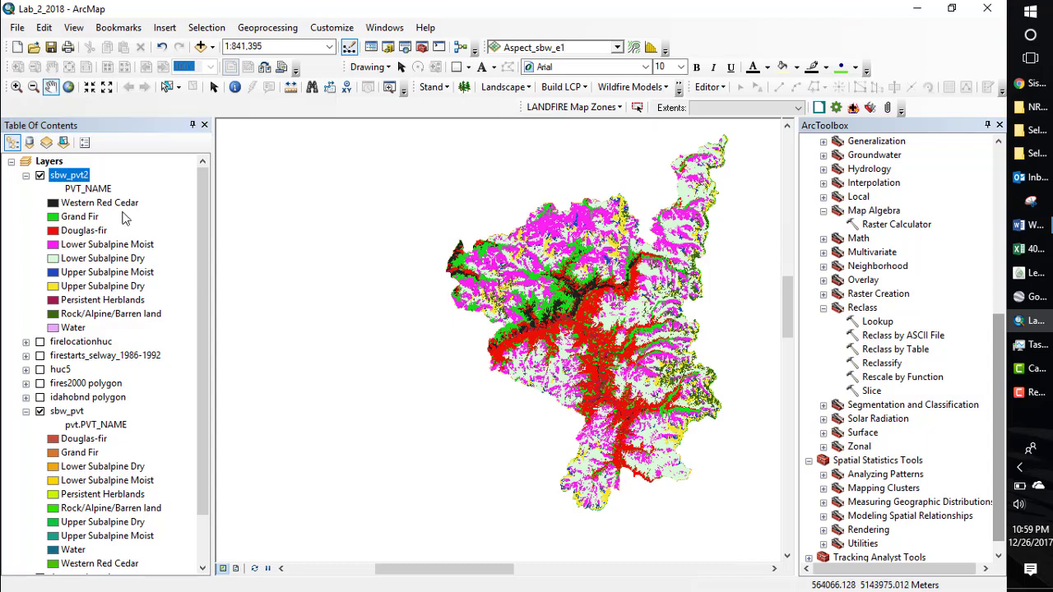
# Step: Apply the red-yellow-green-blue color scheme to sbw_pvt2's PVT_NAME unique values and recolor the Water class blue
pyautogui.rightClick(64, 180)
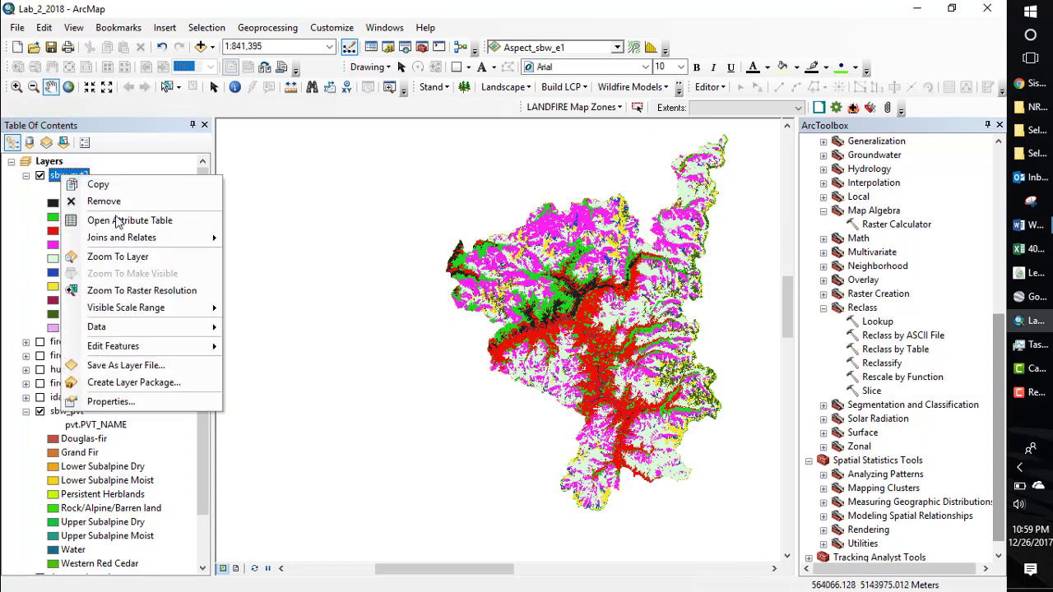
pyautogui.click(111, 402)
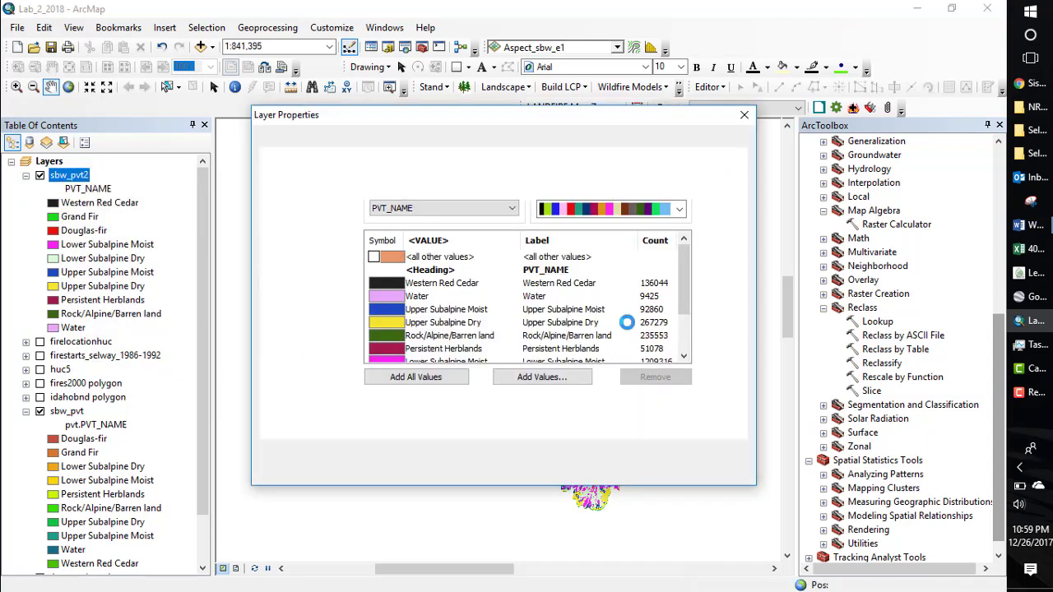
pyautogui.click(680, 208)
pyautogui.click(613, 263)
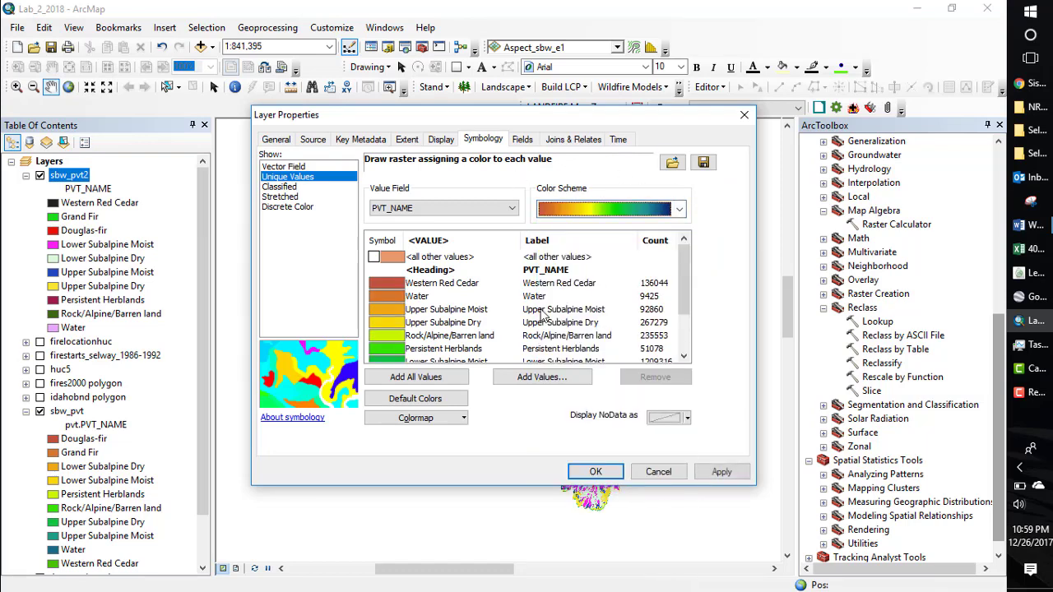
pyautogui.click(390, 298)
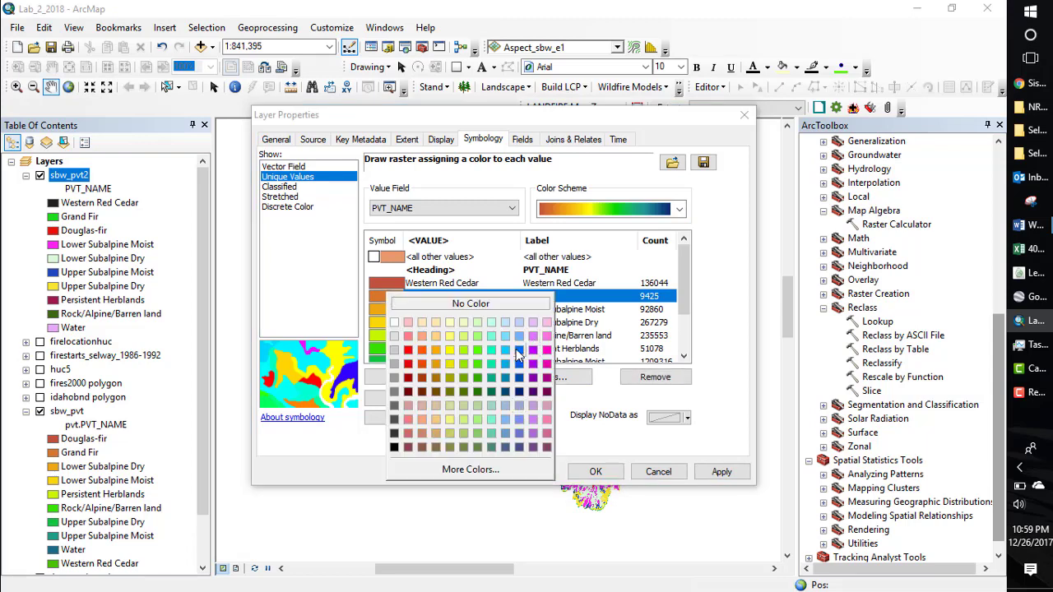
pyautogui.click(518, 351)
# Step: Recolor the Grand Fir class medium green and the Douglas-fir class olive green, and apply the sbw_pvt2 symbology
pyautogui.click(690, 319)
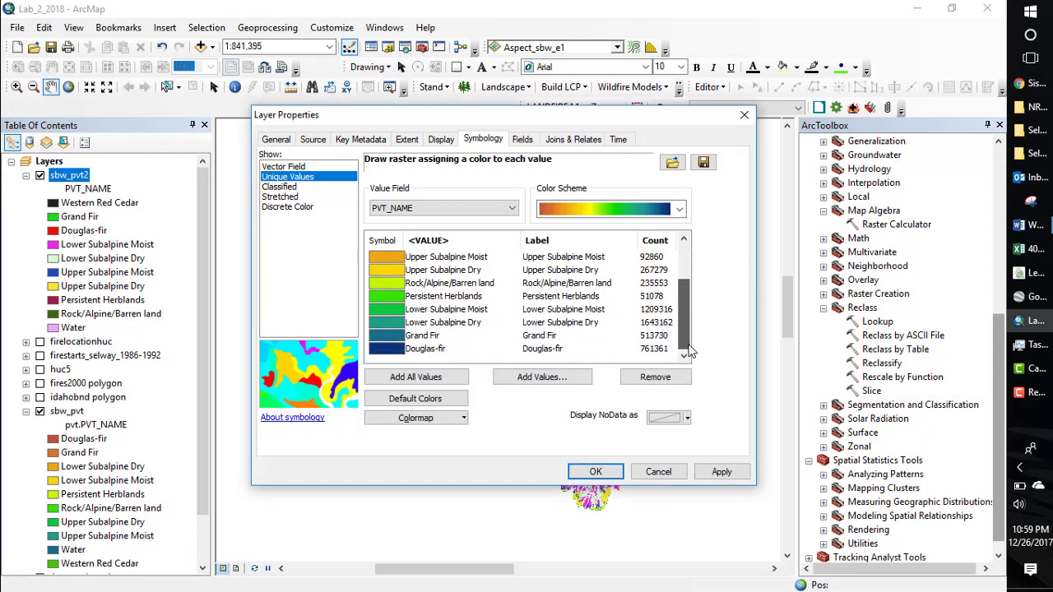
pyautogui.click(393, 340)
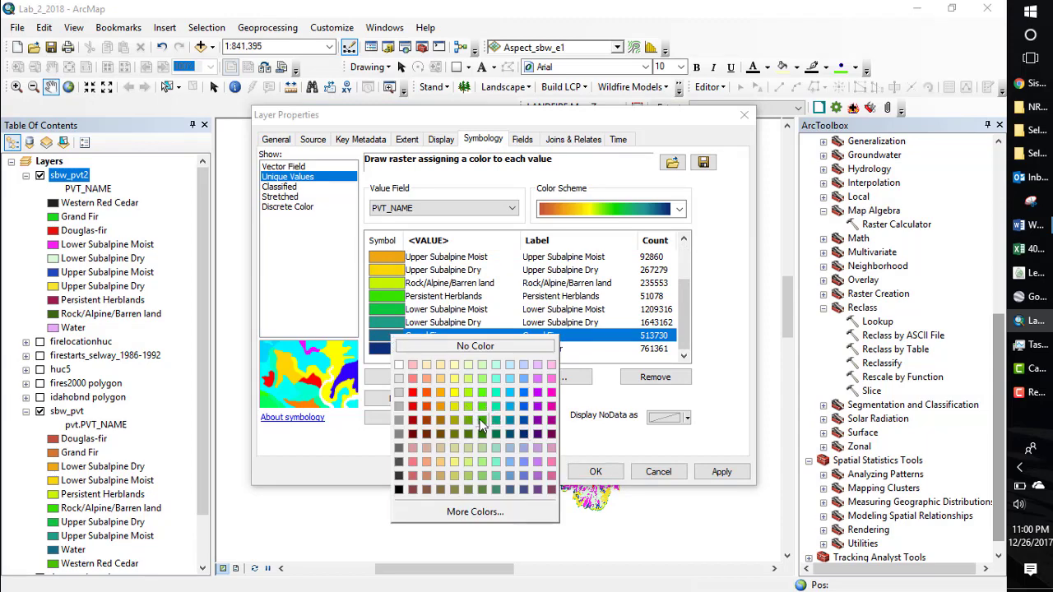
pyautogui.click(483, 421)
pyautogui.doubleClick(387, 352)
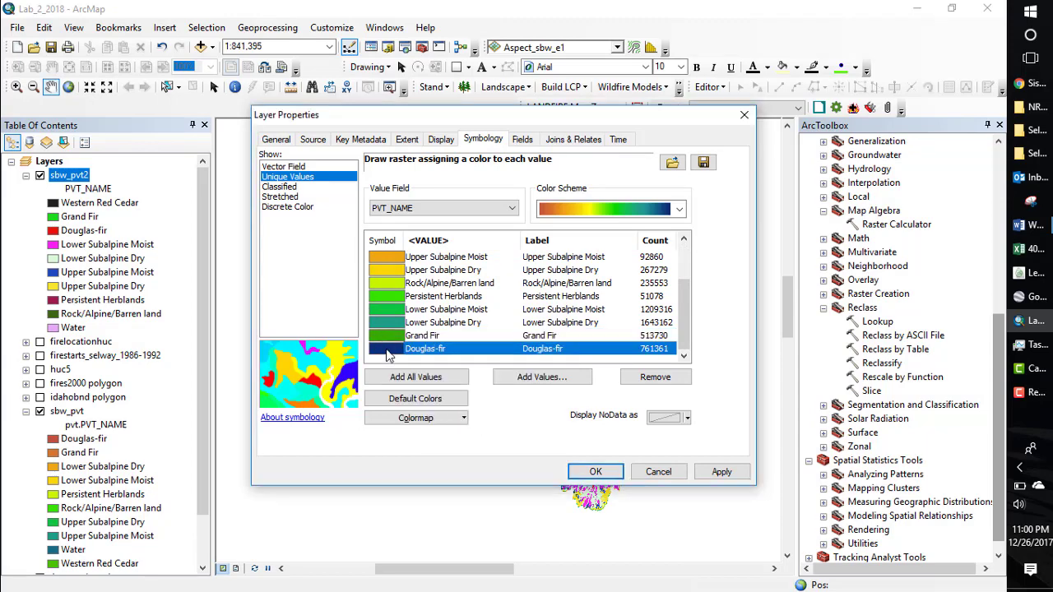
pyautogui.click(388, 349)
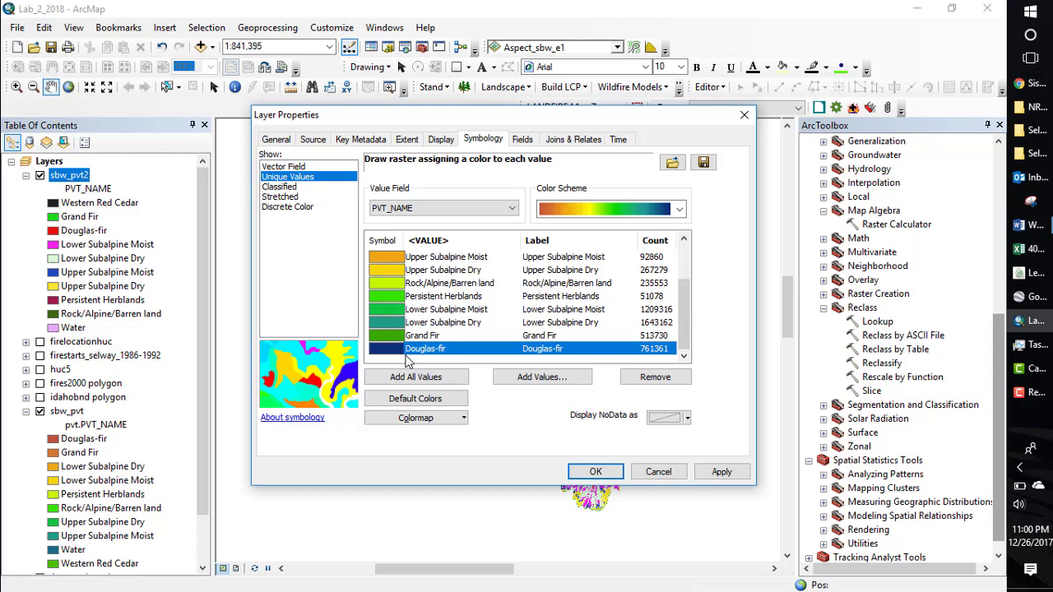
pyautogui.click(391, 352)
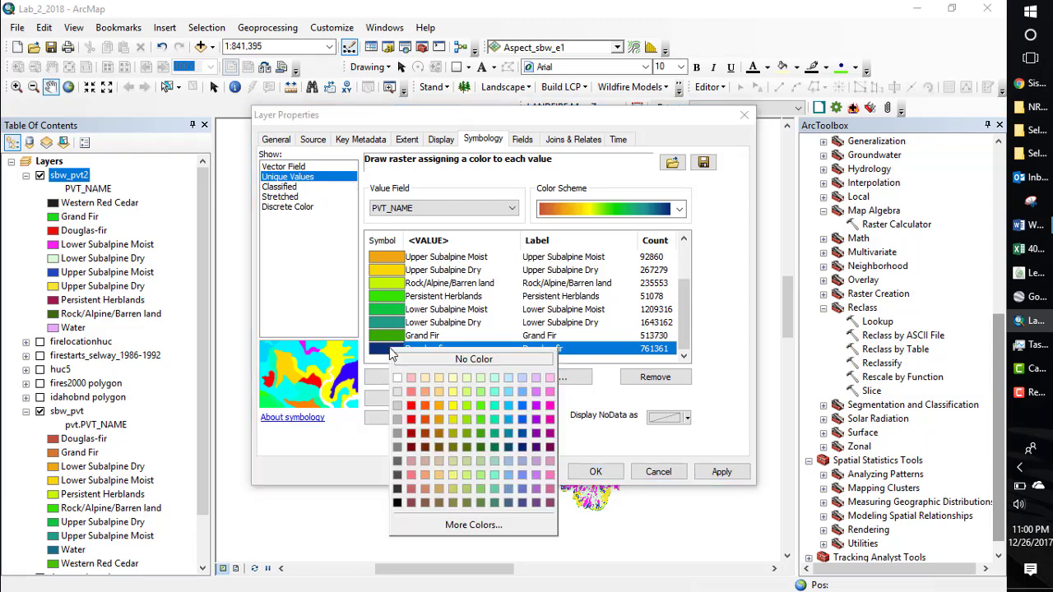
pyautogui.click(466, 436)
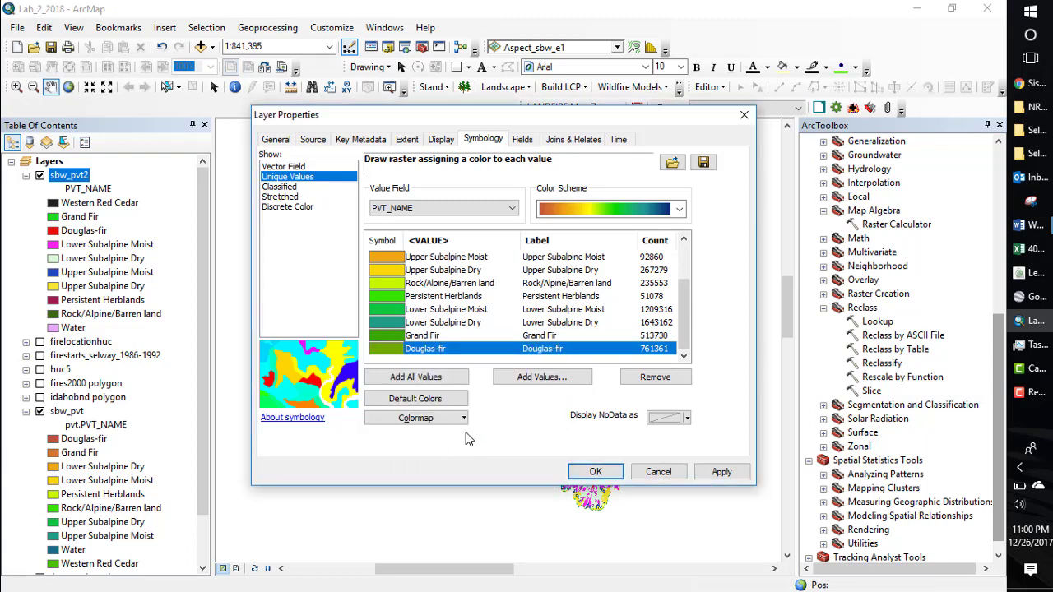
pyautogui.click(595, 472)
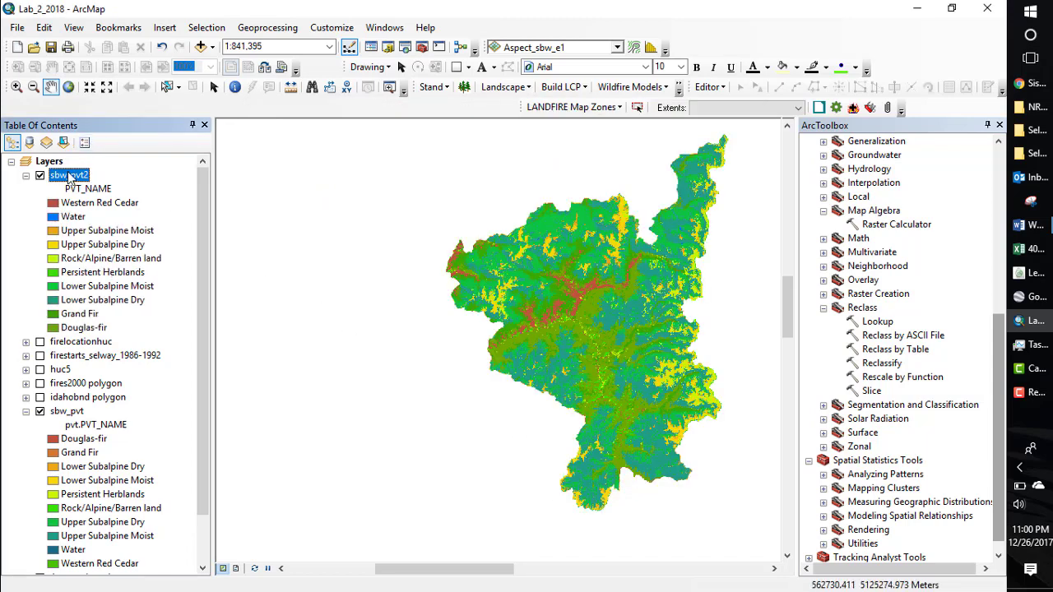
# Step: Add a Long Integer field named Acres to the sbw_pvt2 attribute table
pyautogui.rightClick(68, 174)
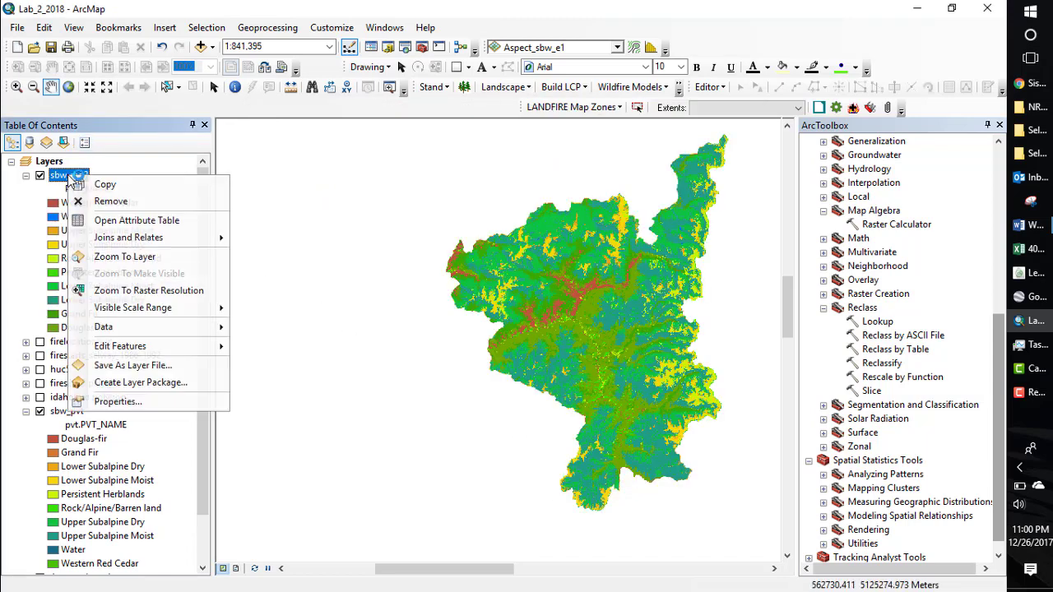
pyautogui.click(115, 222)
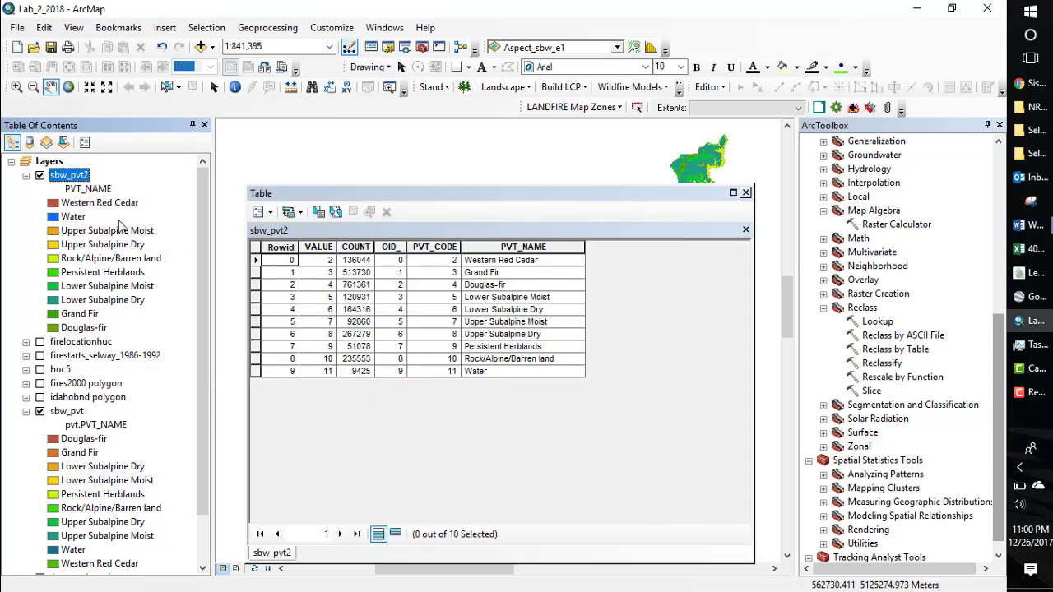
pyautogui.click(263, 213)
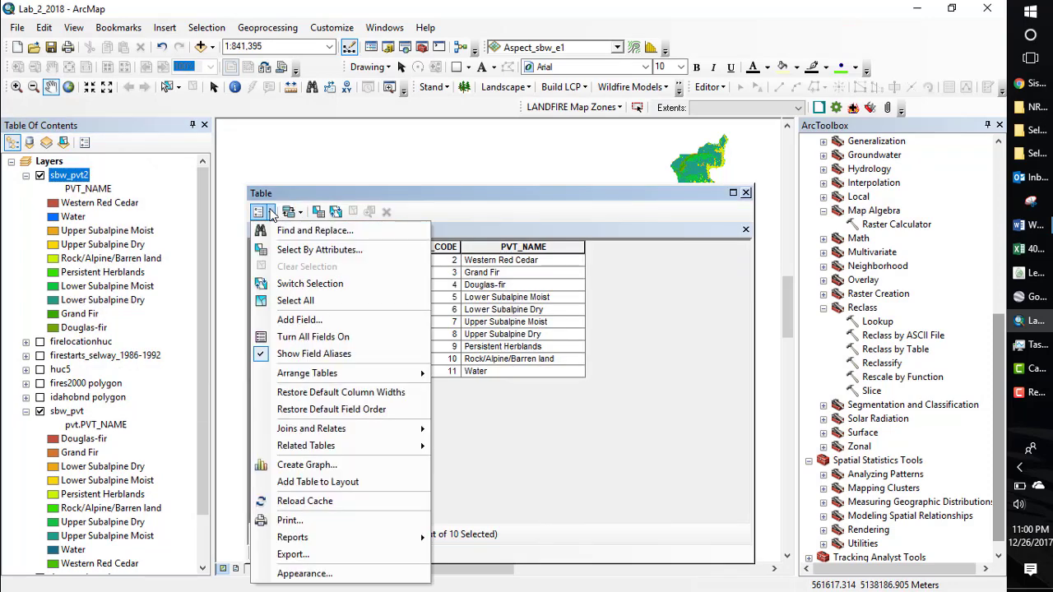
pyautogui.click(303, 321)
pyautogui.write('A')
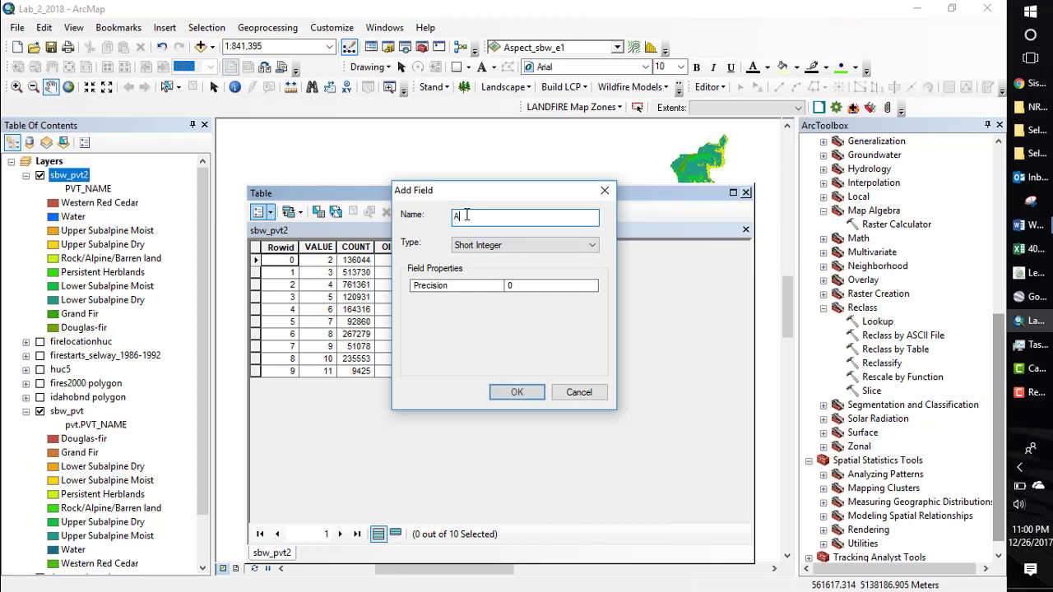
pyautogui.write('cres')
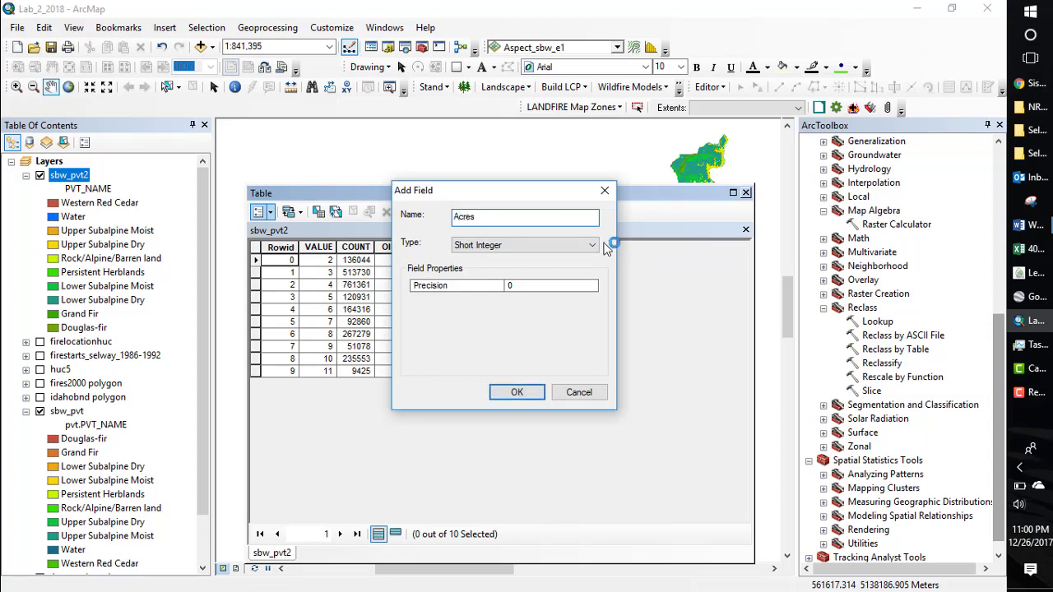
pyautogui.click(592, 245)
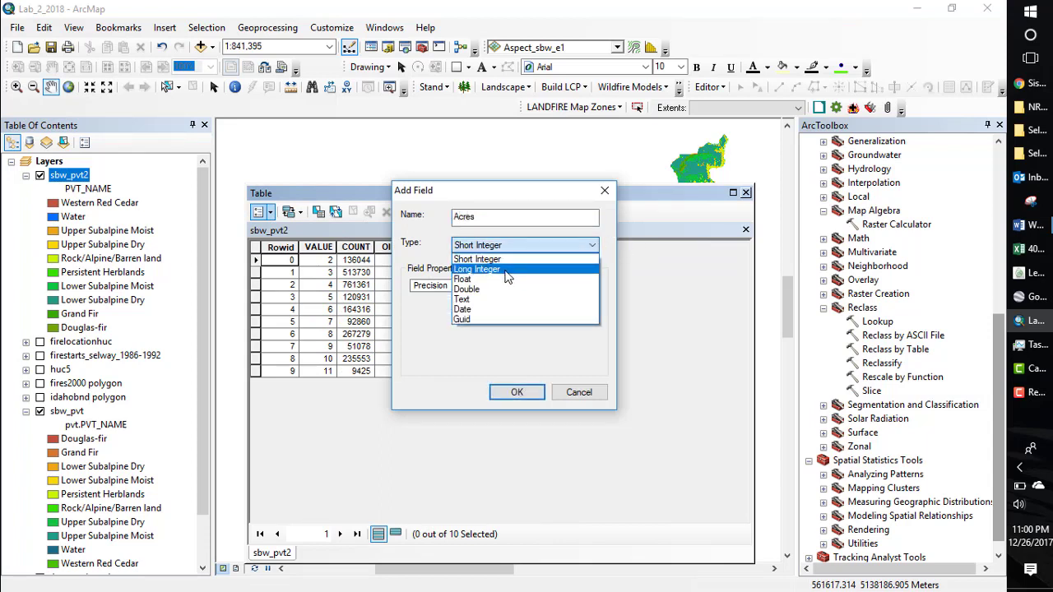
pyautogui.click(494, 269)
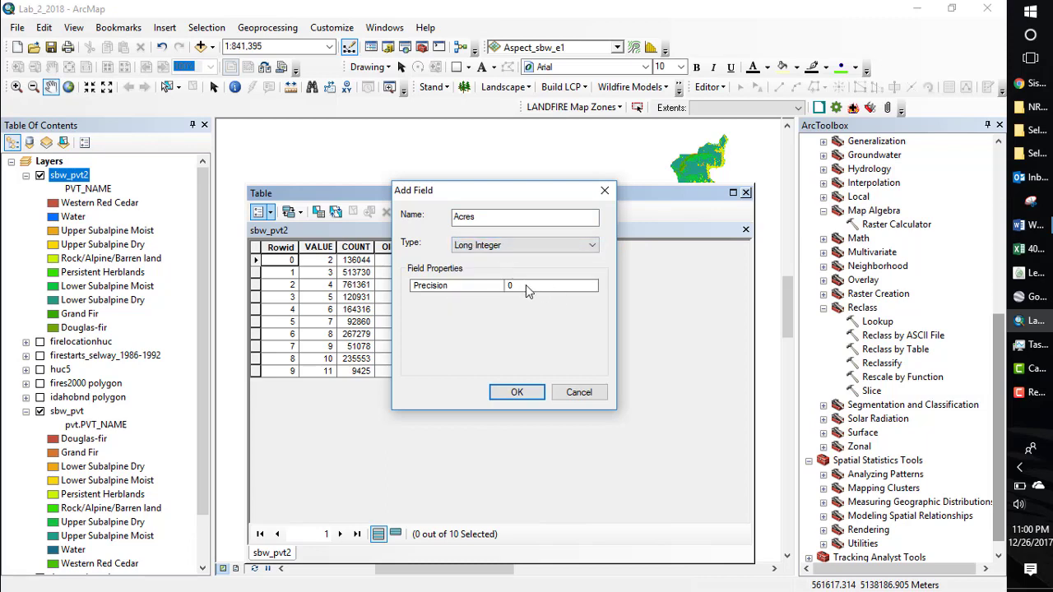
pyautogui.click(515, 393)
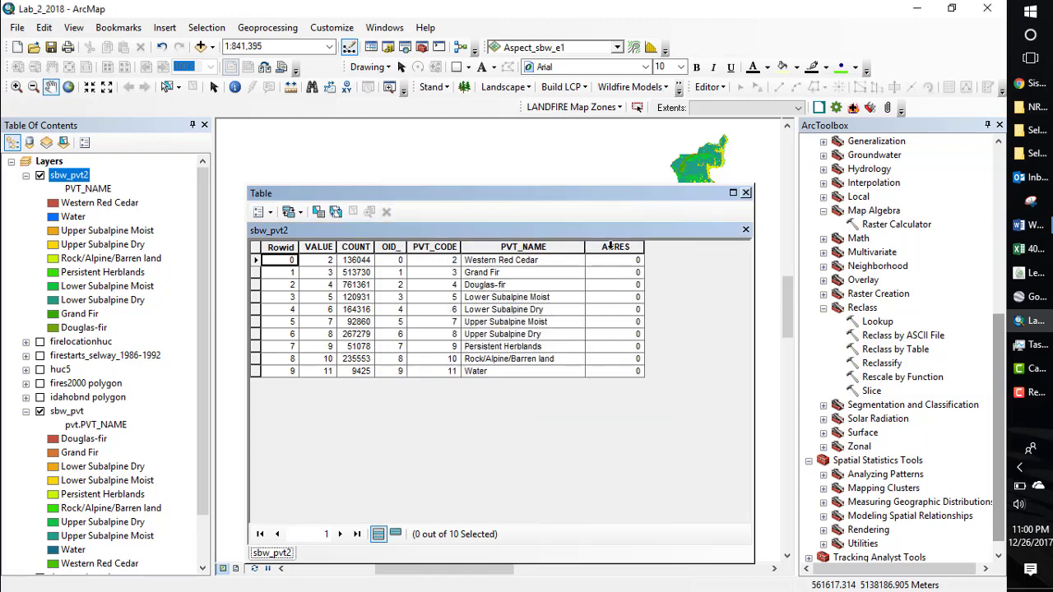
# Step: Open the Field Calculator for the ACRES field of sbw_pvt2
pyautogui.rightClick(610, 246)
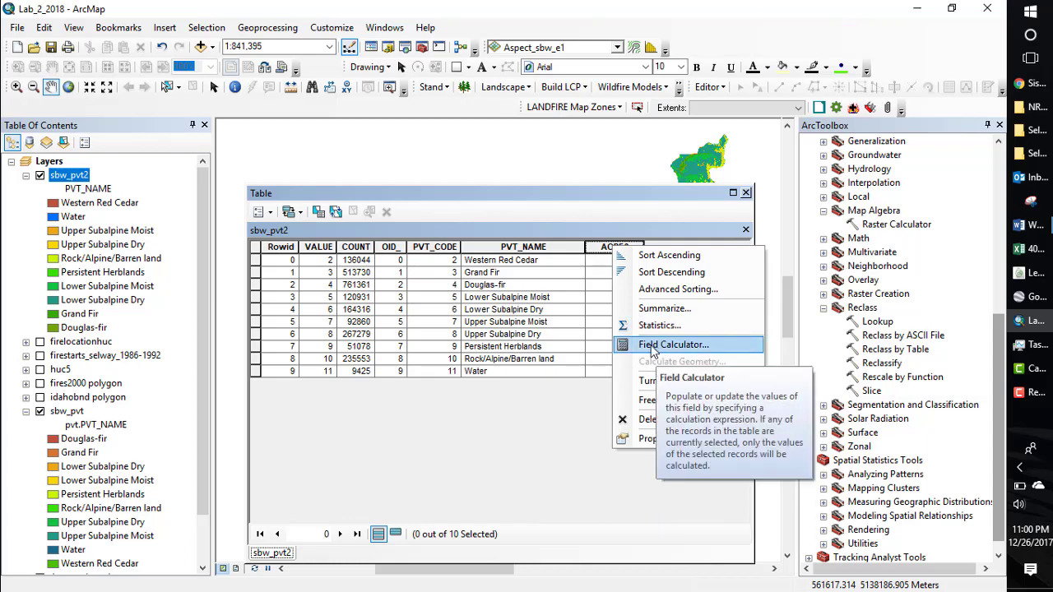
pyautogui.click(651, 349)
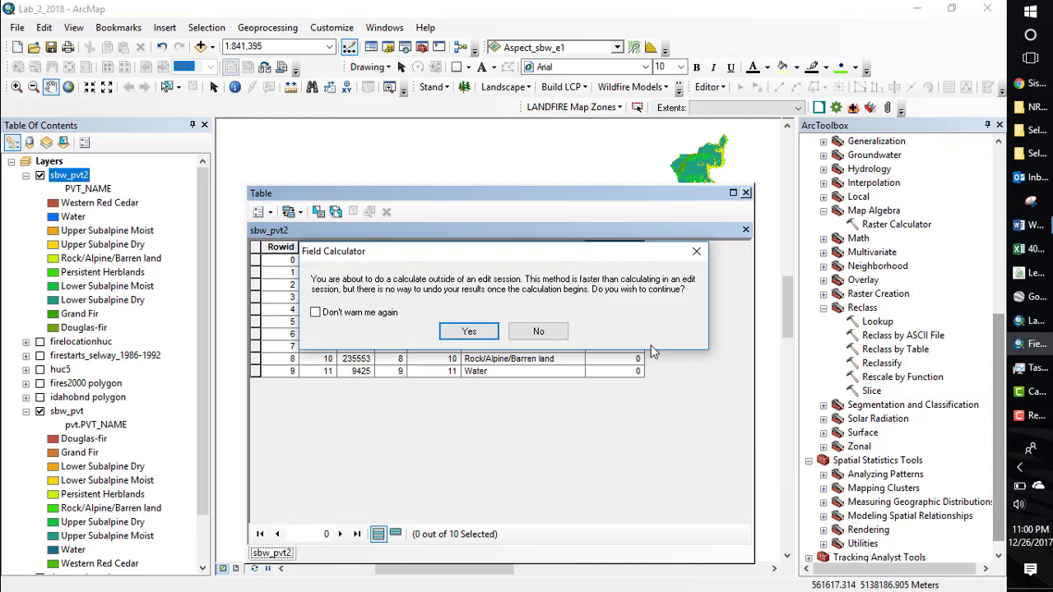
# Step: Calculate the ACRES field of the sbw_pvt2 table as [COUNT]*0.2224, accepting calculation outside an edit session
pyautogui.click(465, 333)
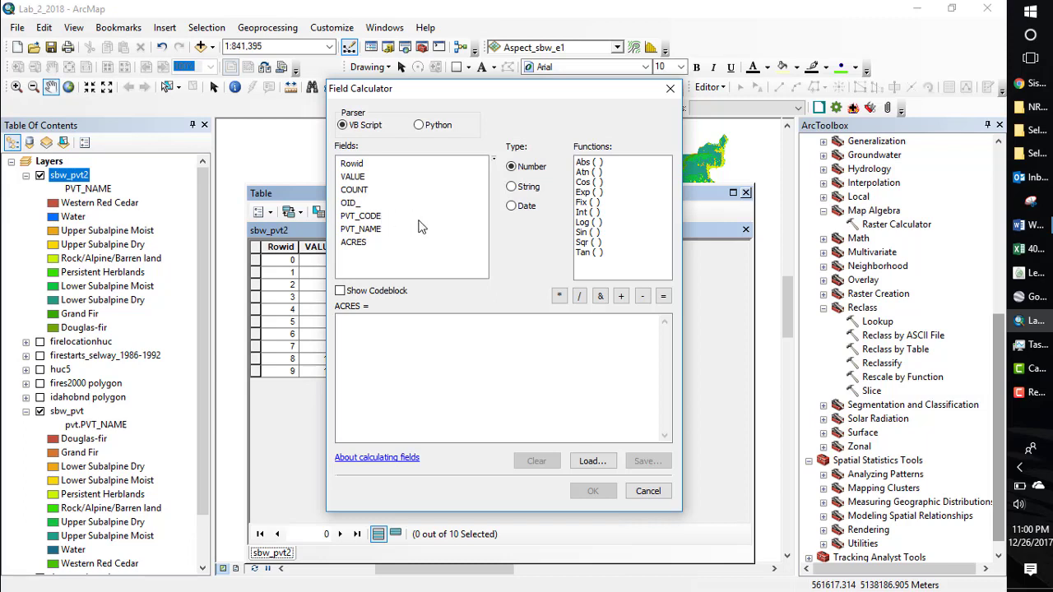
pyautogui.doubleClick(354, 190)
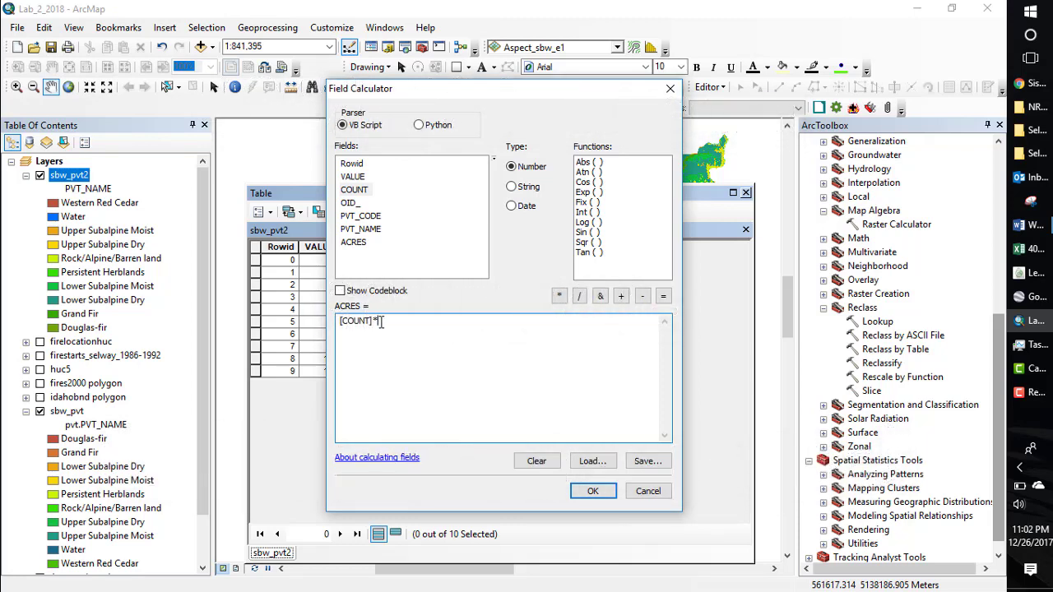
pyautogui.write('.2224')
pyautogui.click(590, 491)
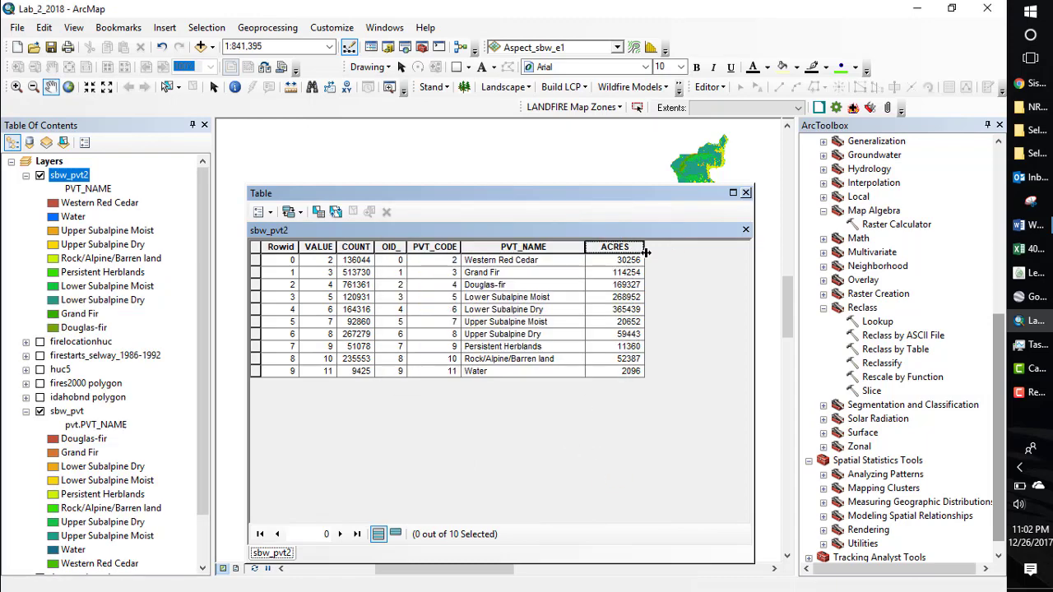
# Step: Add a Long Integer field named Hectares to the sbw_pvt2 attribute table
pyautogui.click(271, 212)
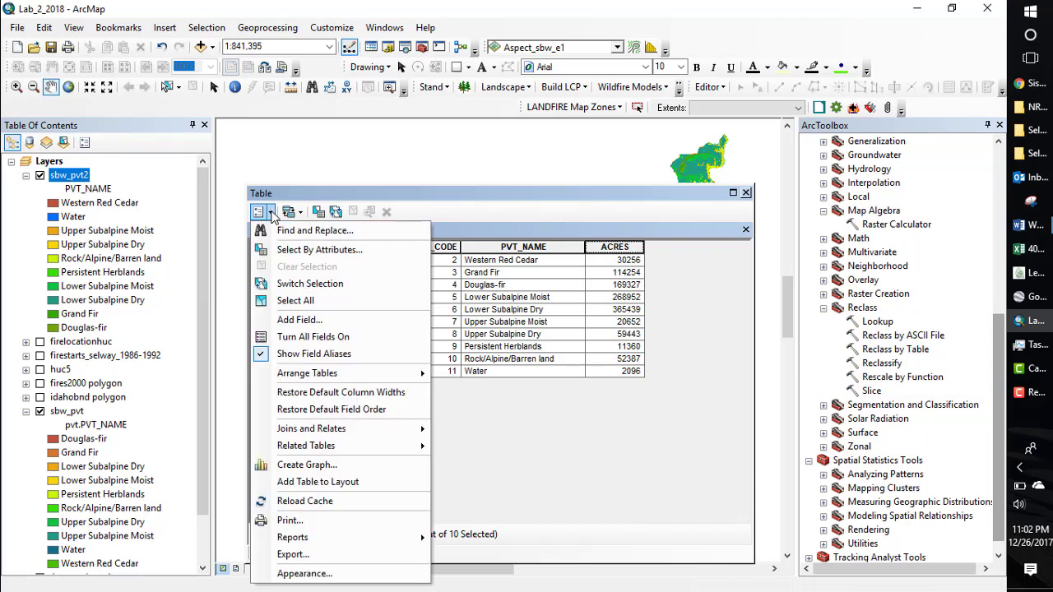
pyautogui.click(301, 320)
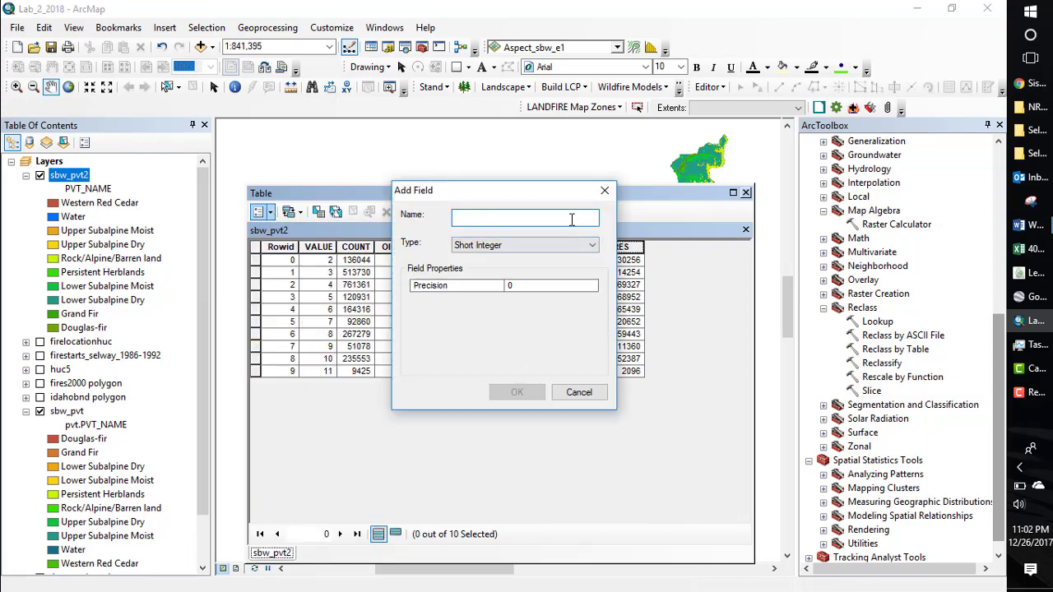
pyautogui.write('Hectares')
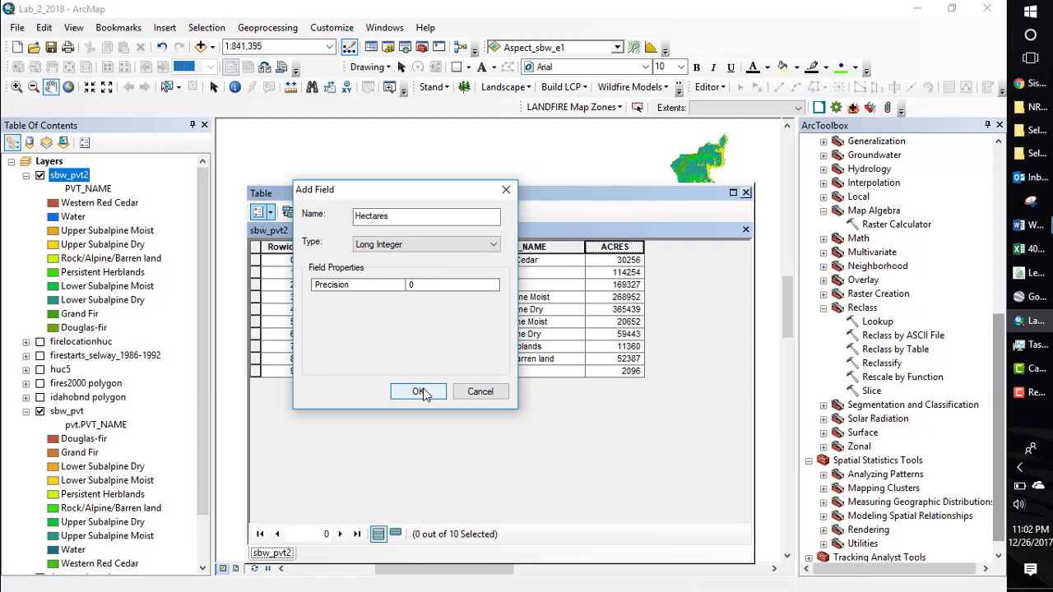
pyautogui.click(419, 392)
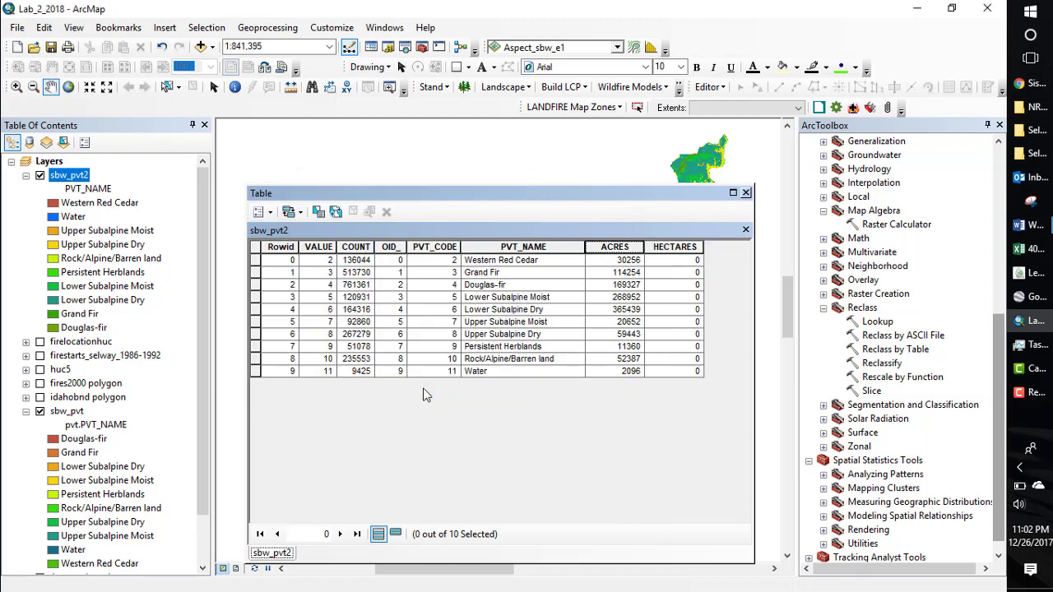
# Step: Calculate the HECTARES field with the expression [COUNT]*0.09, accepting calculation outside an edit session
pyautogui.rightClick(668, 247)
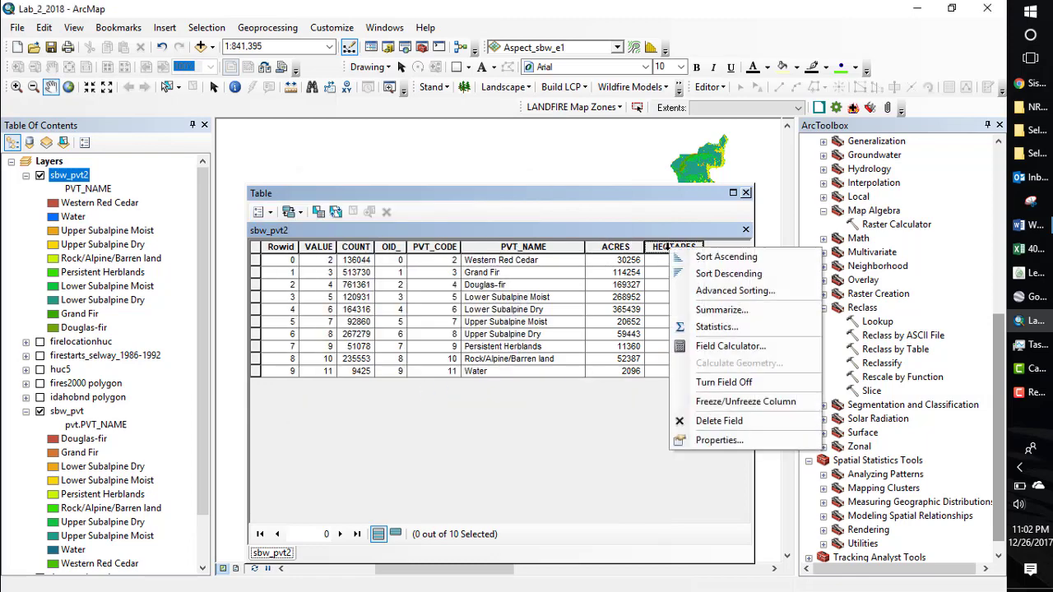
pyautogui.click(730, 346)
pyautogui.click(469, 337)
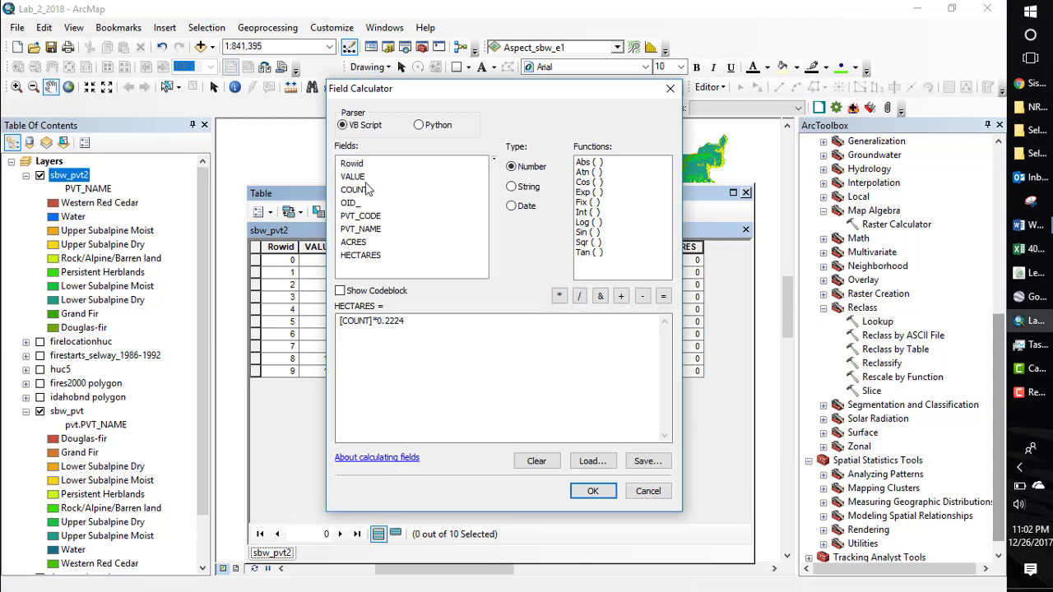
pyautogui.click(407, 322)
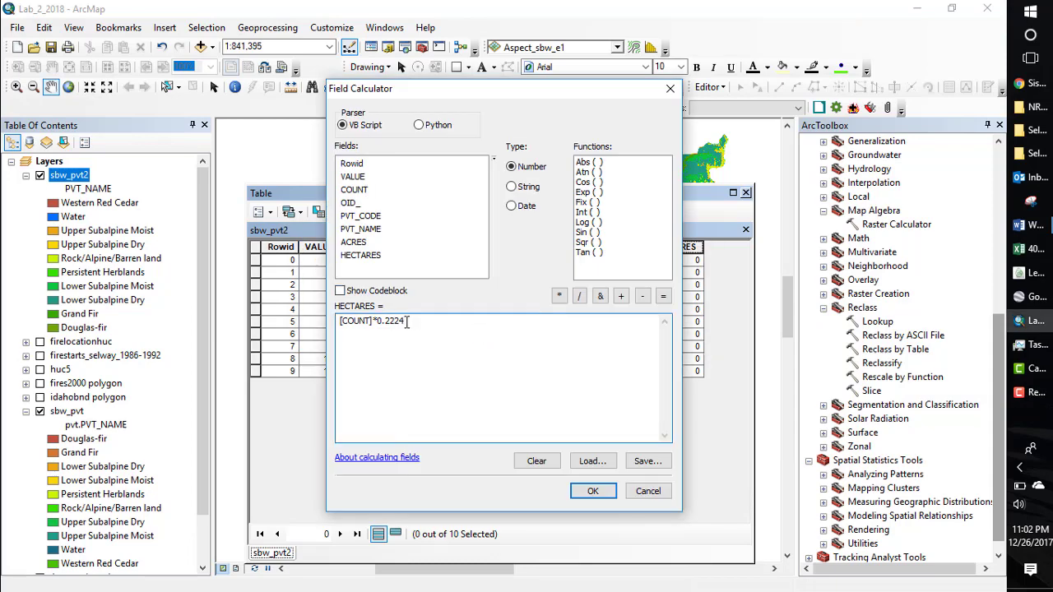
pyautogui.press('BackSpace')
pyautogui.press('BackSpace')
pyautogui.press('BackSpace')
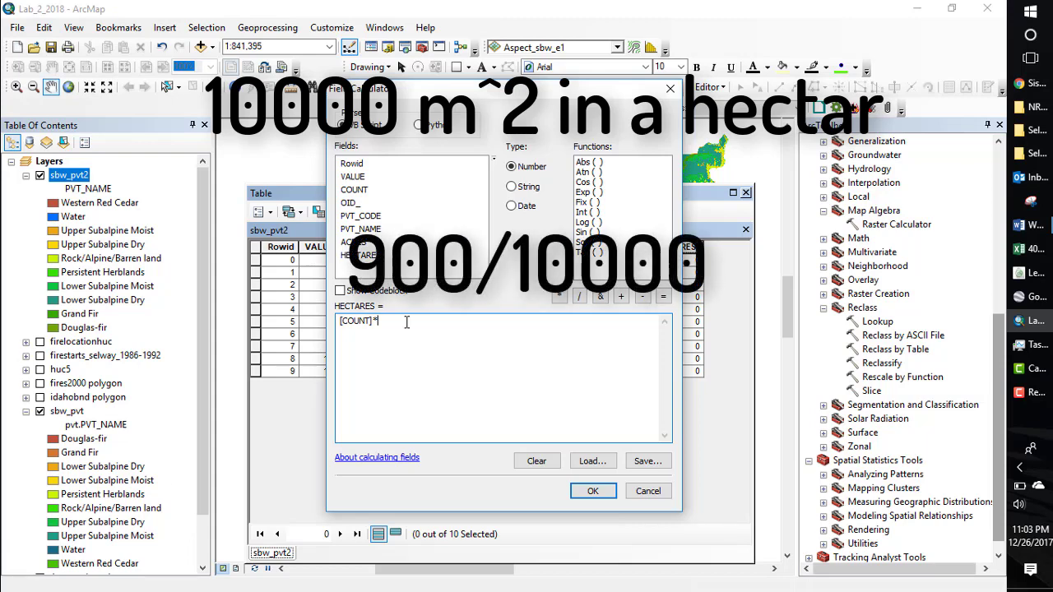
pyautogui.write('0.0')
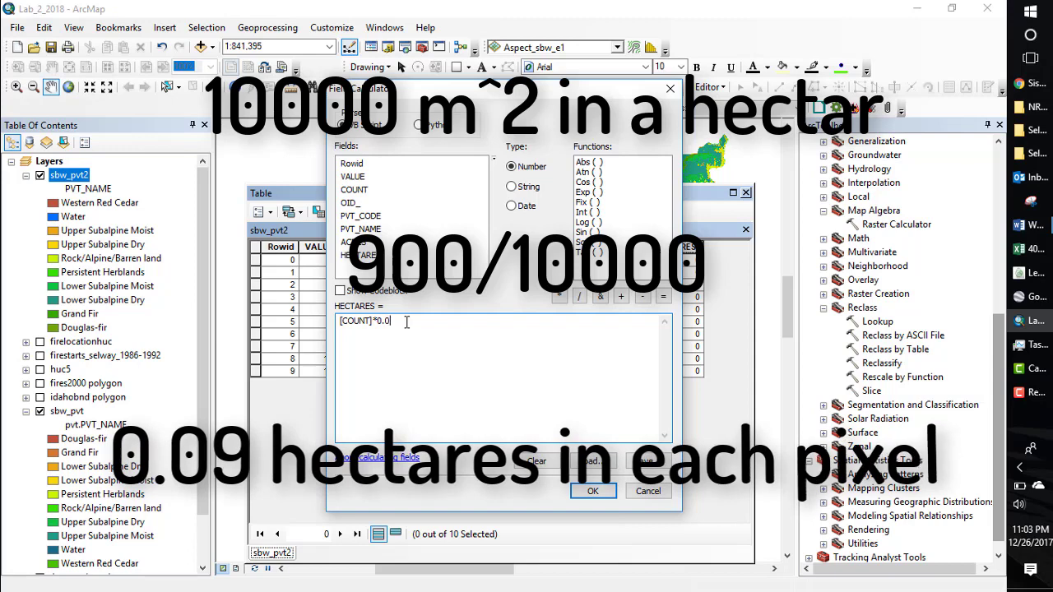
pyautogui.write('9')
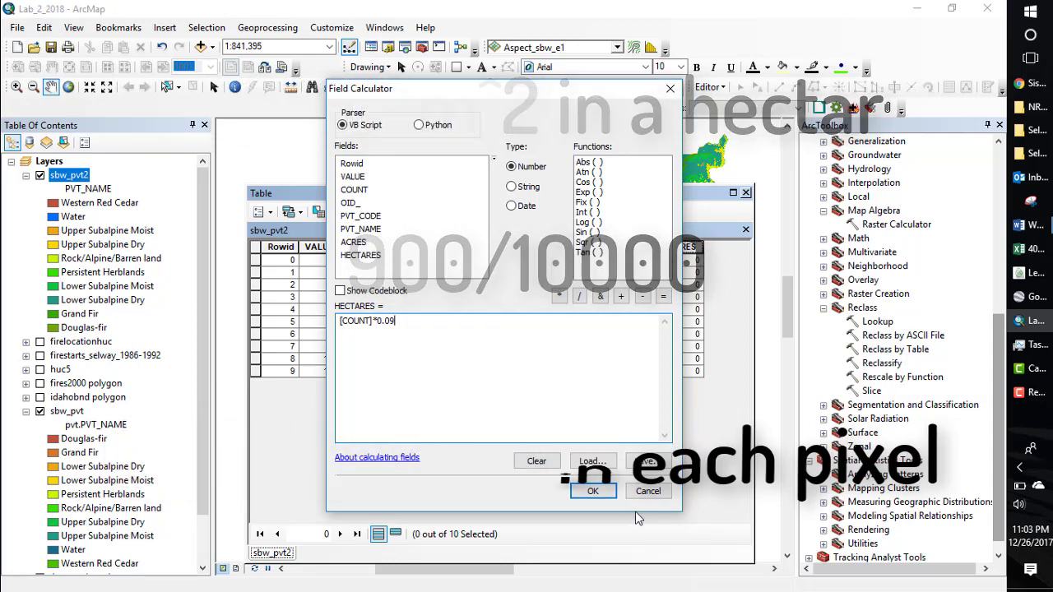
pyautogui.click(590, 490)
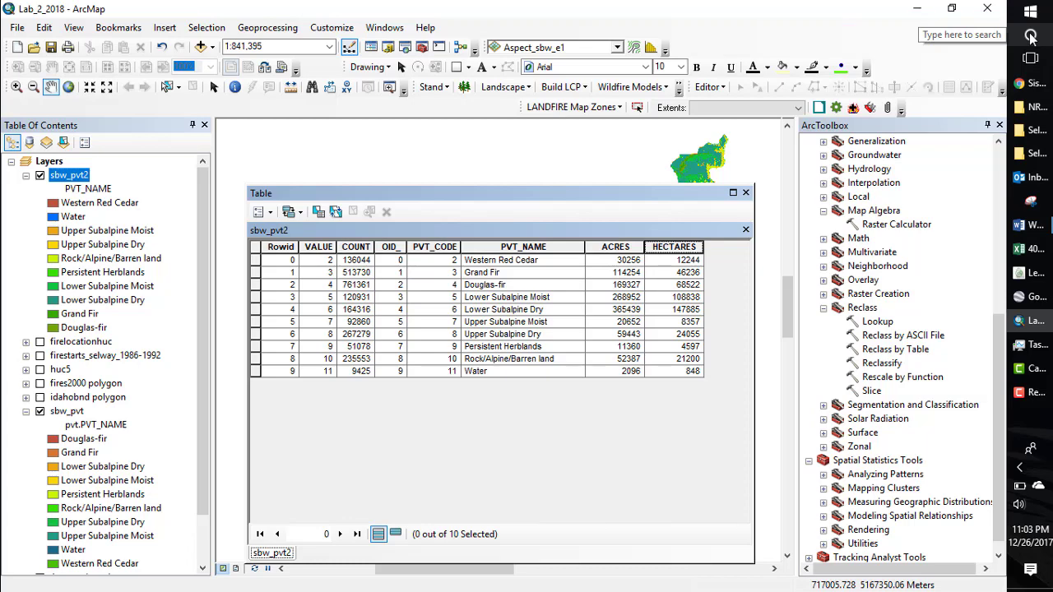
# Step: In File Explorer, create a Microsoft Excel worksheet named "lab 2" in the Lesson2 folder under 407 and open it
pyautogui.click(1035, 155)
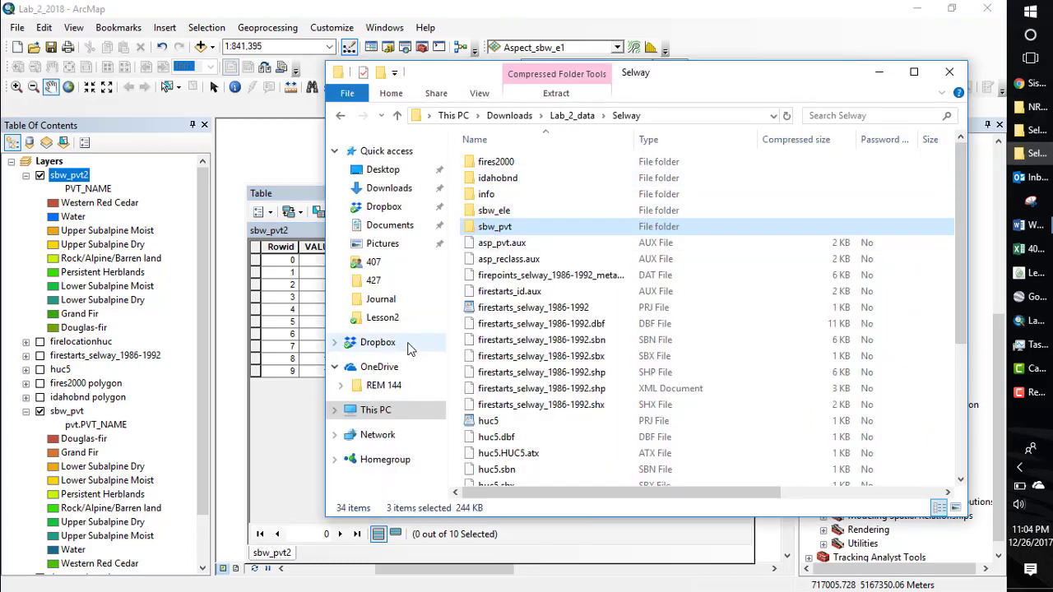
pyautogui.click(374, 262)
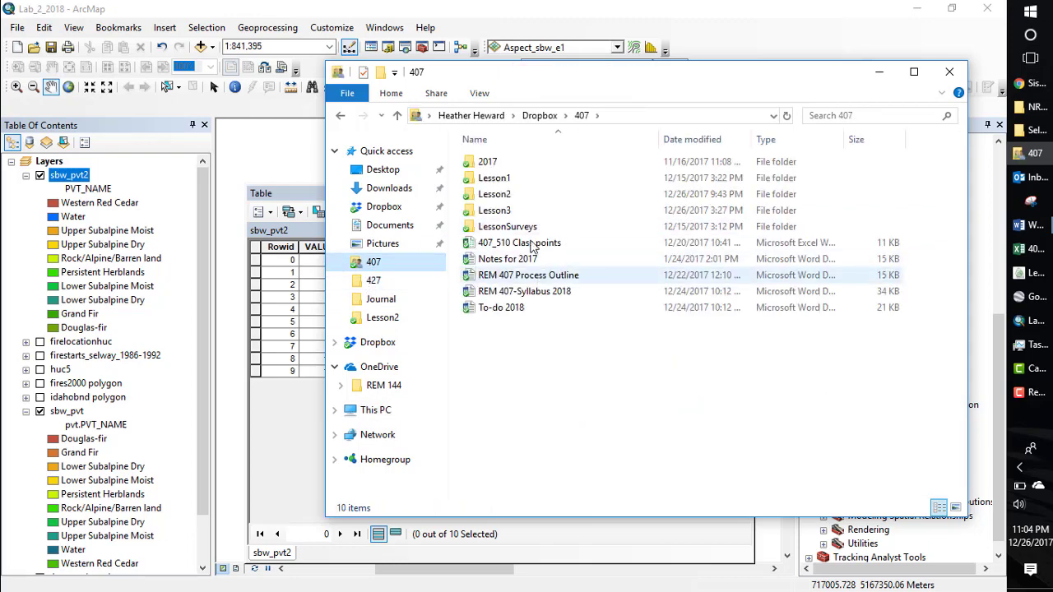
pyautogui.doubleClick(494, 194)
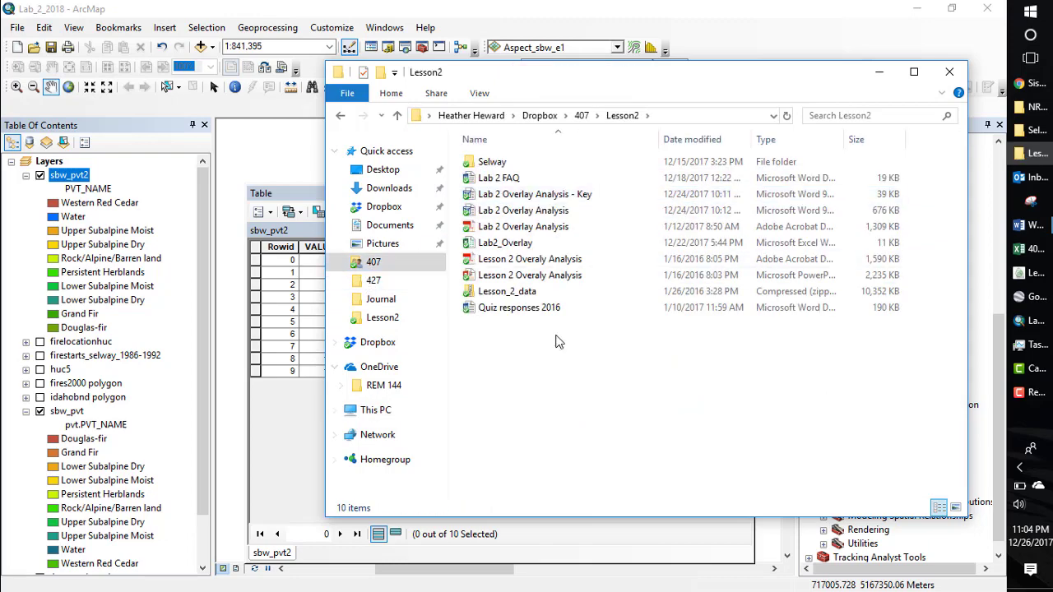
pyautogui.rightClick(532, 353)
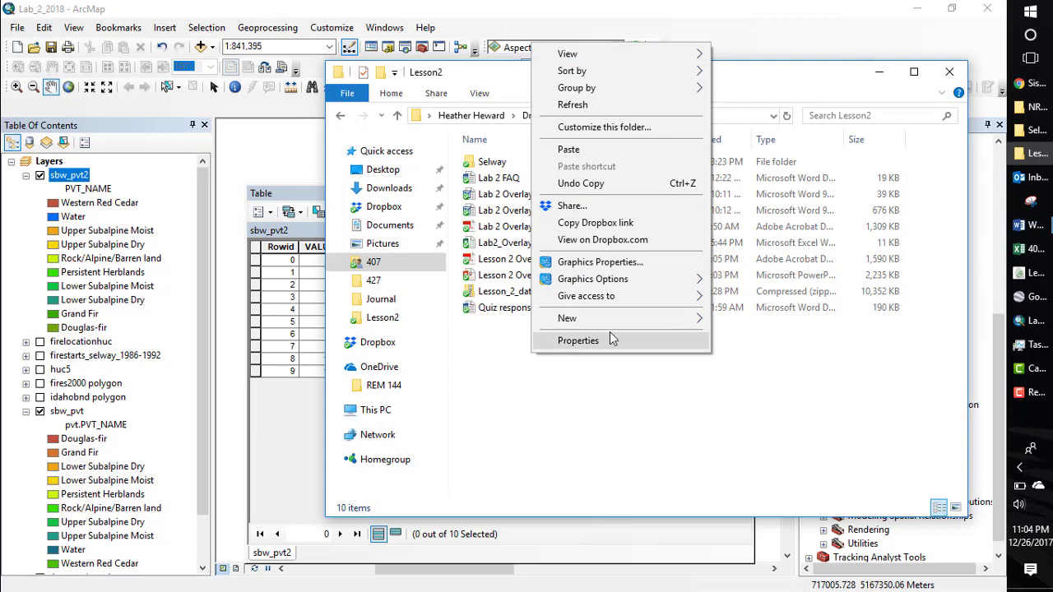
pyautogui.moveTo(629, 322)
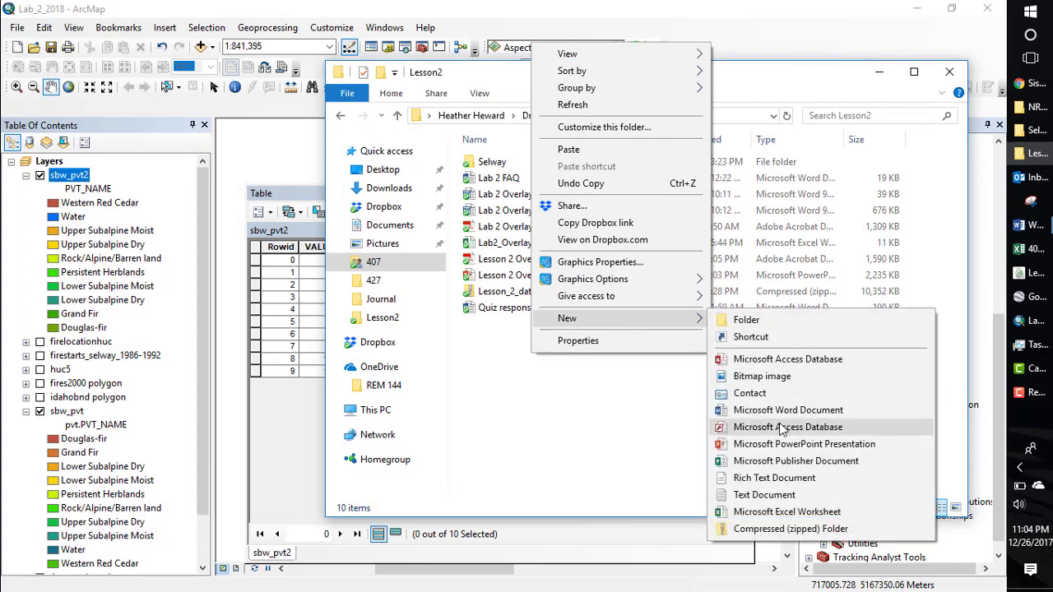
pyautogui.click(750, 511)
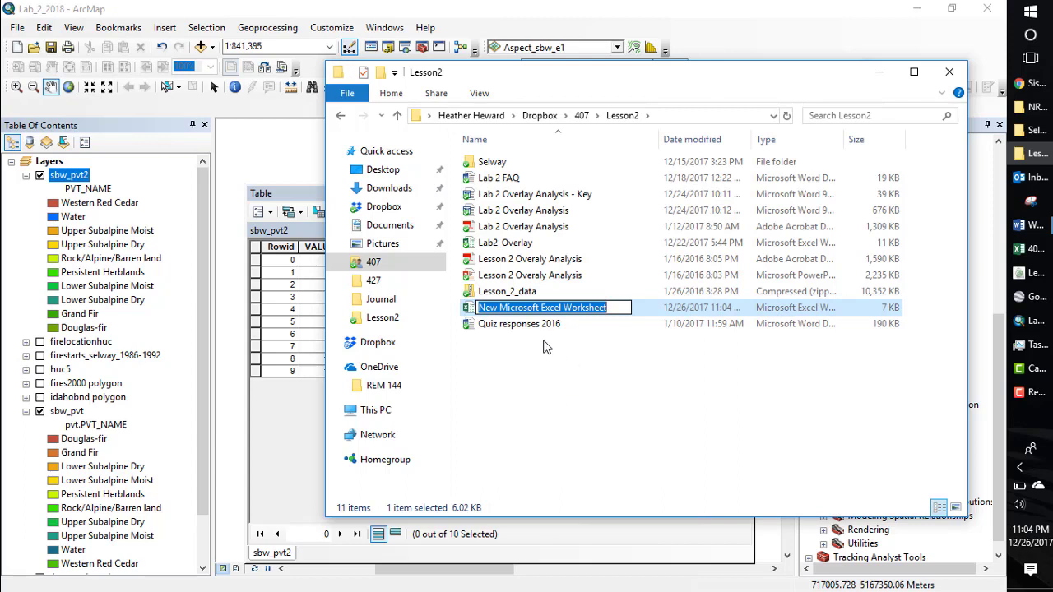
pyautogui.write('lab ')
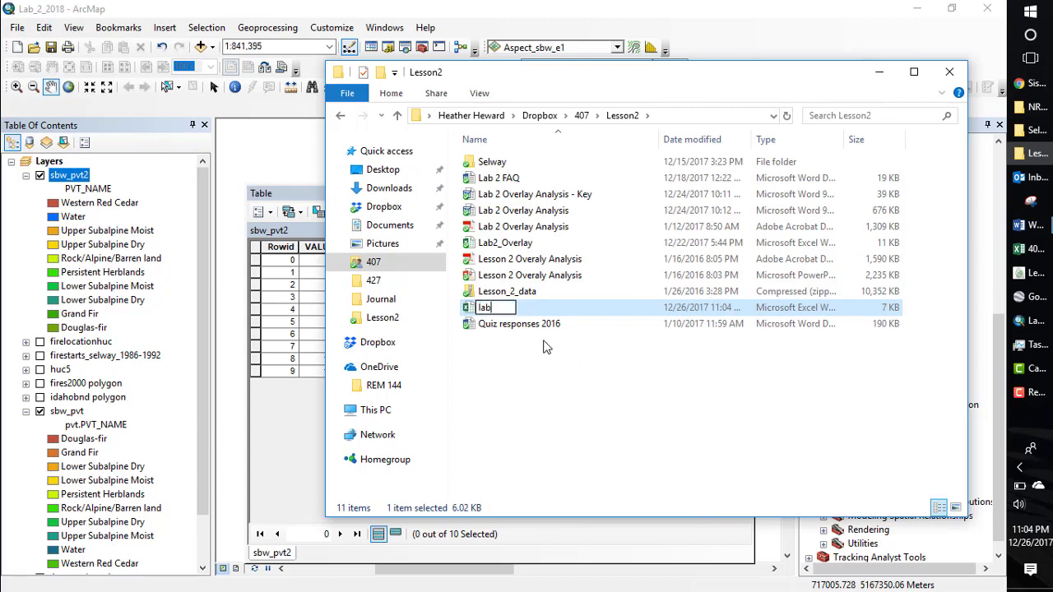
pyautogui.write('2')
pyautogui.click(510, 344)
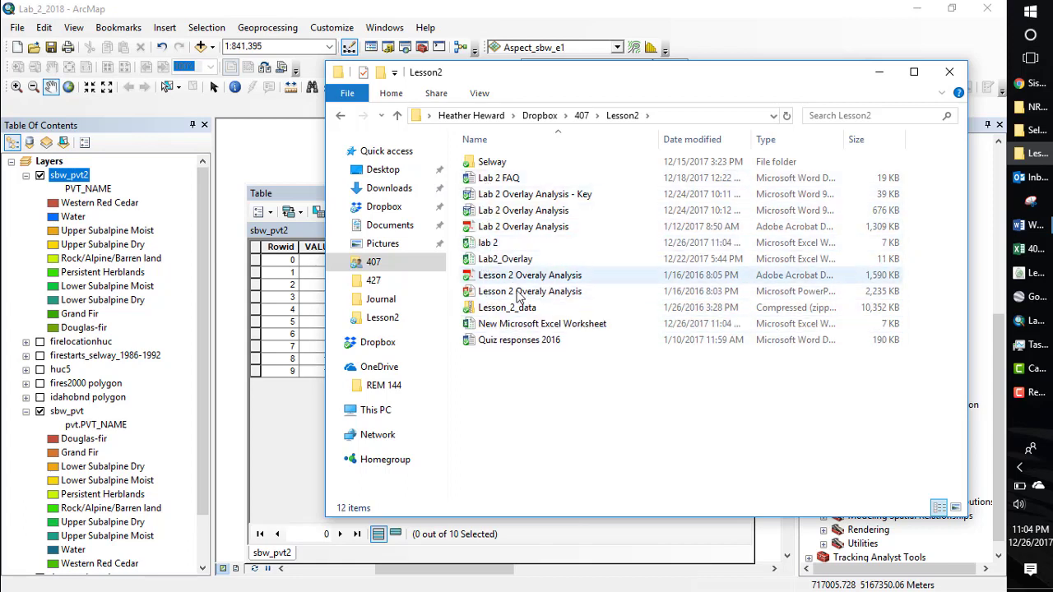
pyautogui.click(483, 246)
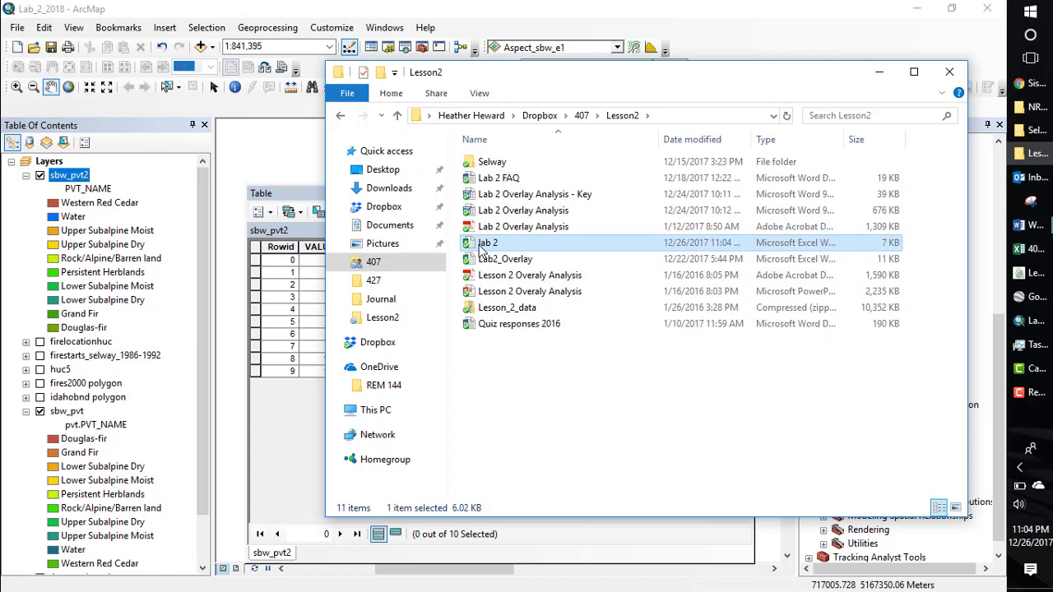
pyautogui.doubleClick(485, 244)
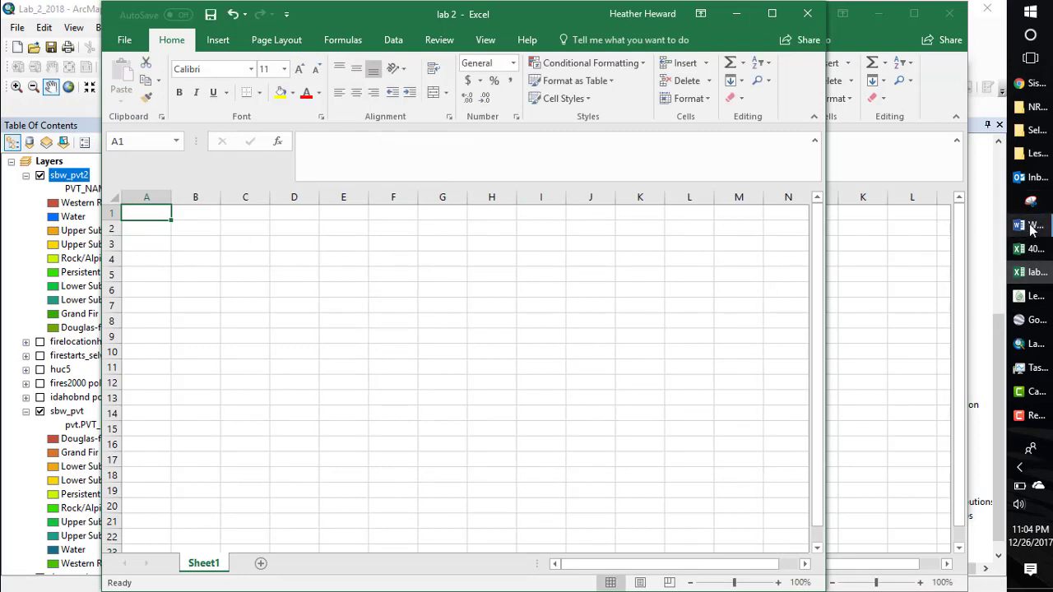
# Step: Copy the whole pvt_code table from the Lab 2 Overlay Analysis Word document into the lab 2 Excel workbook, starting at cell A1
pyautogui.moveTo(1035, 224)
pyautogui.moveTo(936, 530)
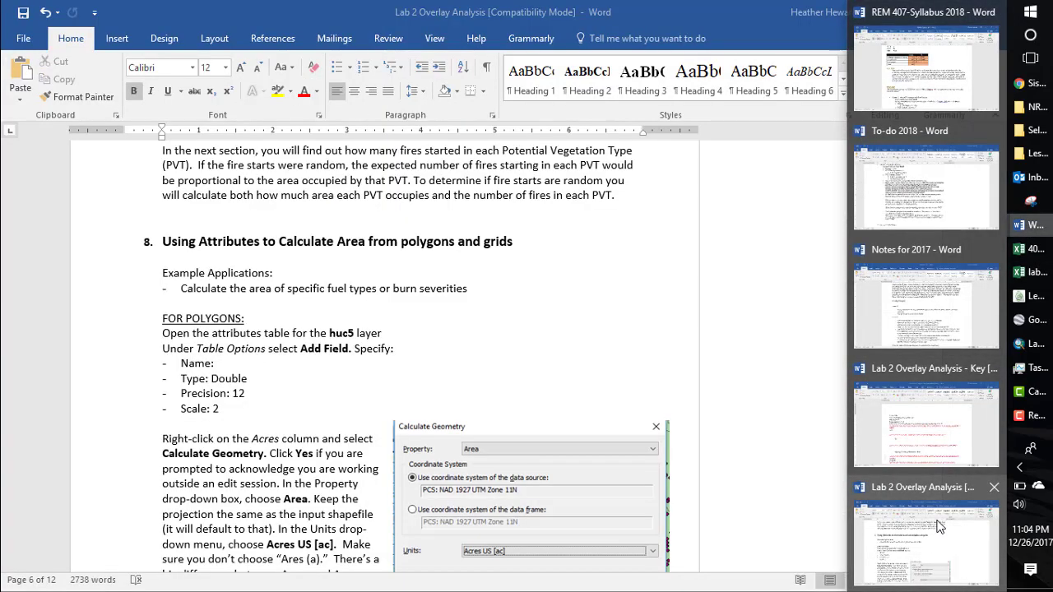
pyautogui.moveTo(924, 319)
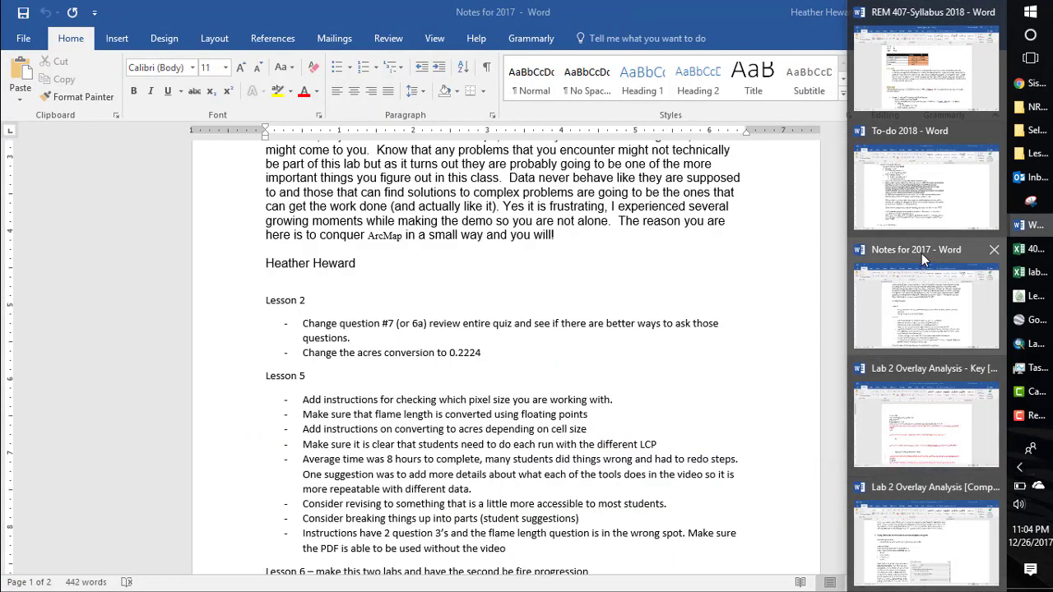
pyautogui.click(916, 532)
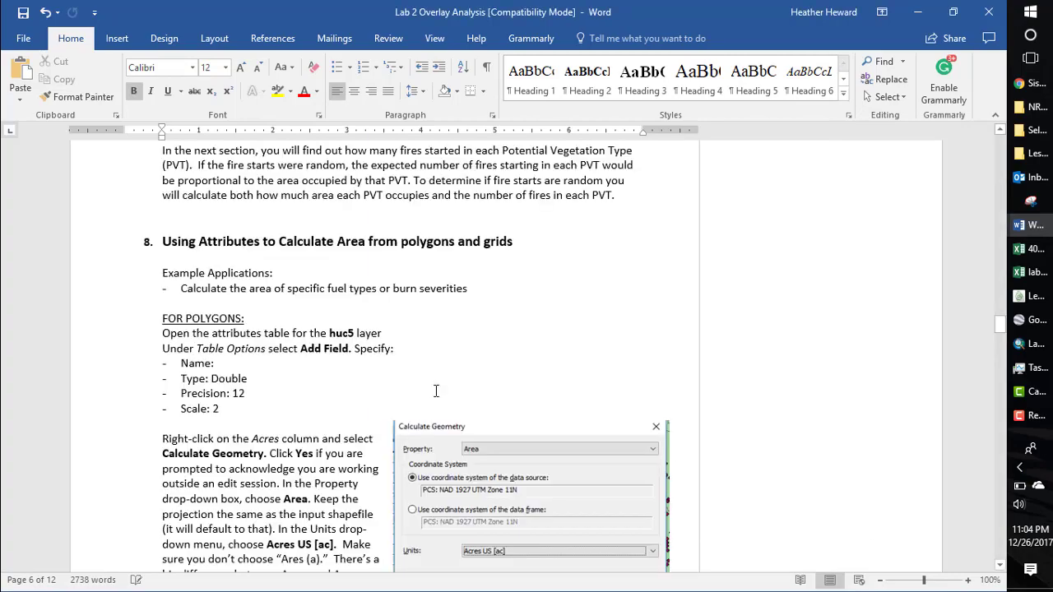
pyautogui.scroll(-3, 357, 386)
pyautogui.scroll(-15, 357, 386)
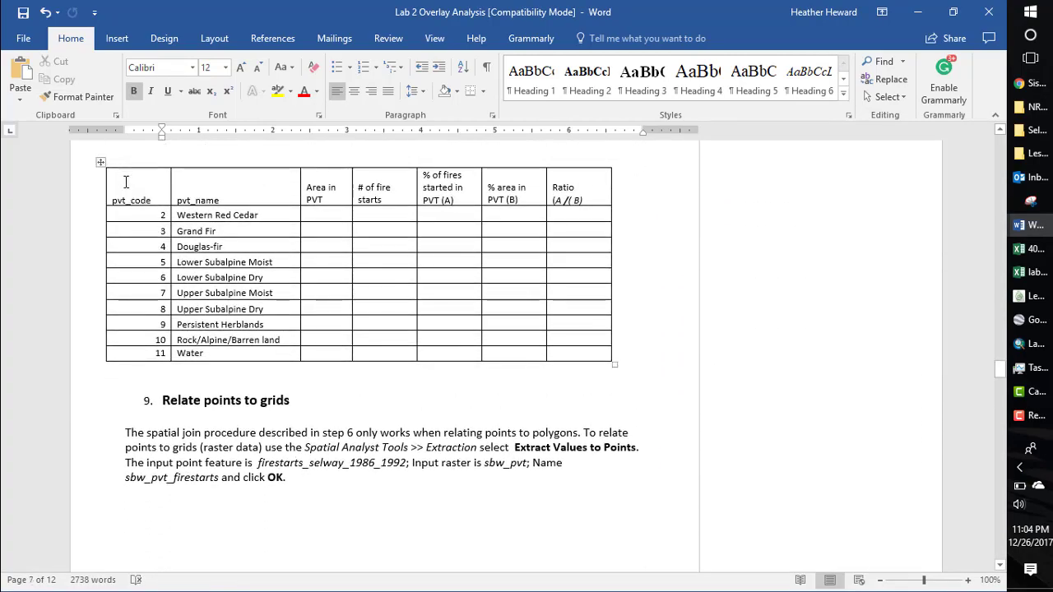
pyautogui.moveTo(124, 181); pyautogui.dragTo(587, 359)
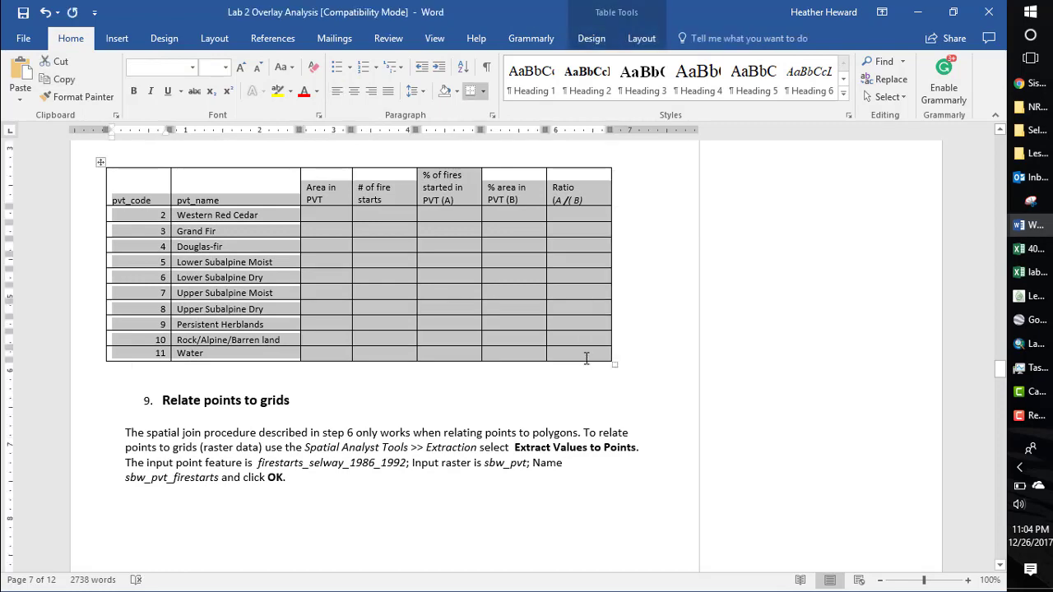
pyautogui.hotkey('alt', 'Tab')
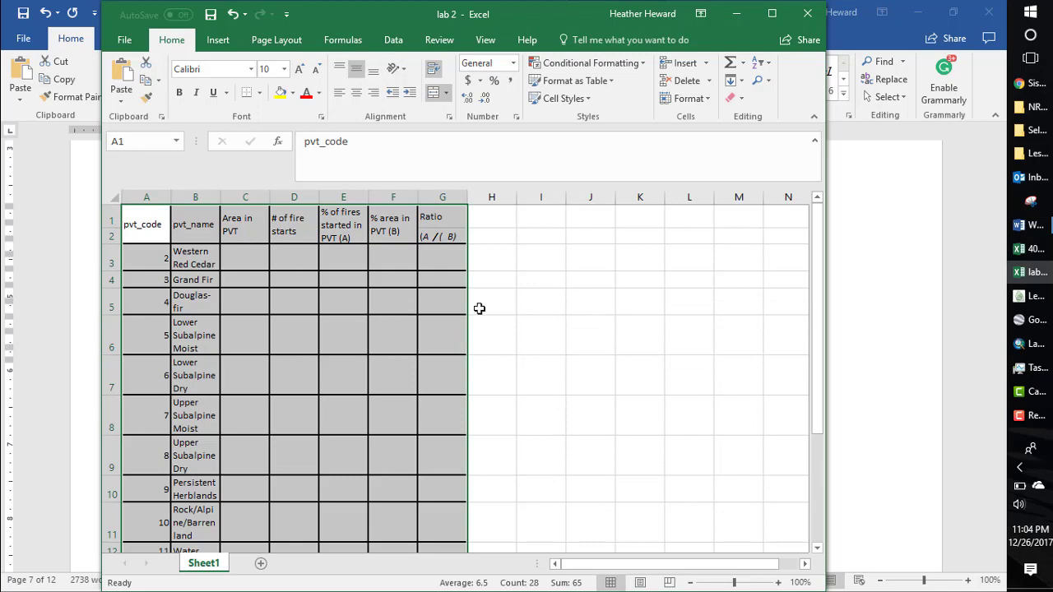
# Step: Widen the pvt_name column of the pasted table and select the "Area in PVT" header cell
pyautogui.click(515, 311)
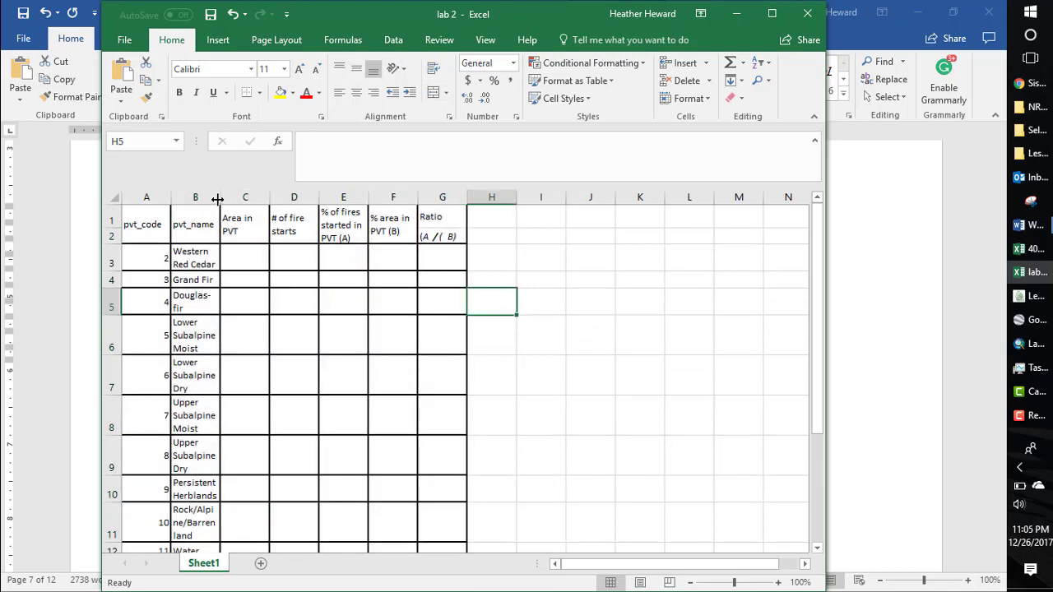
pyautogui.moveTo(220, 200); pyautogui.dragTo(264, 200)
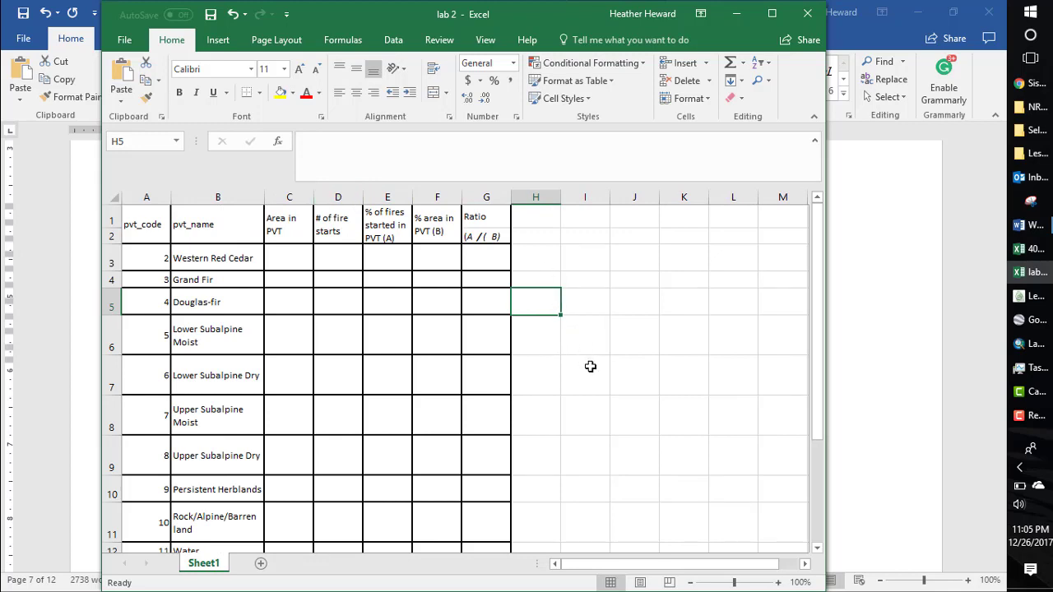
pyautogui.click(285, 223)
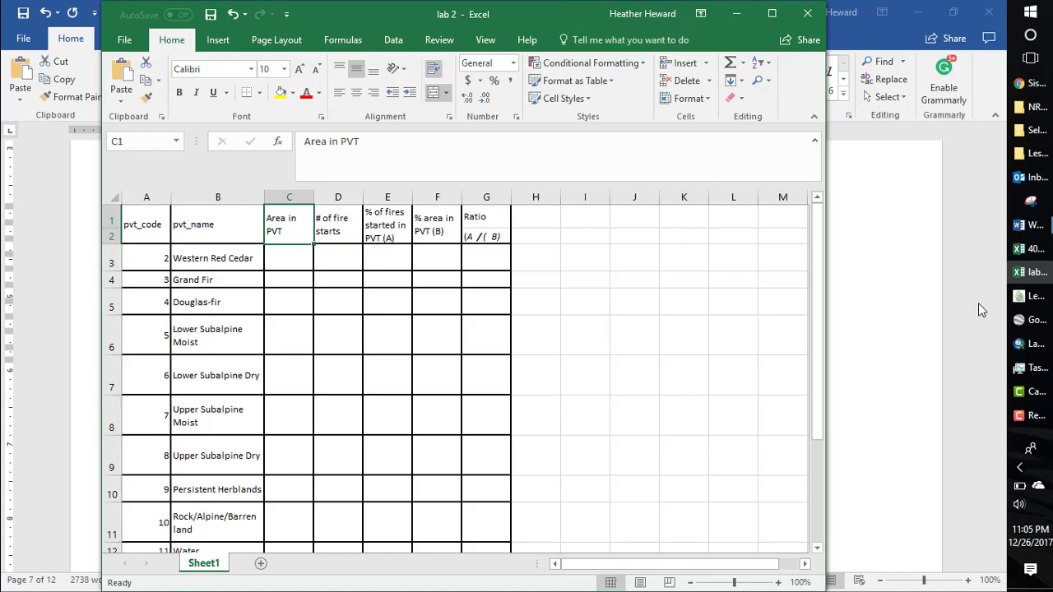
# Step: In ArcMap, export all sbw_pvt2 table records to C:\407\Lesson_2\Output\Export_Output.dbf without adding the new table to the map, and close the attribute table
pyautogui.click(1036, 345)
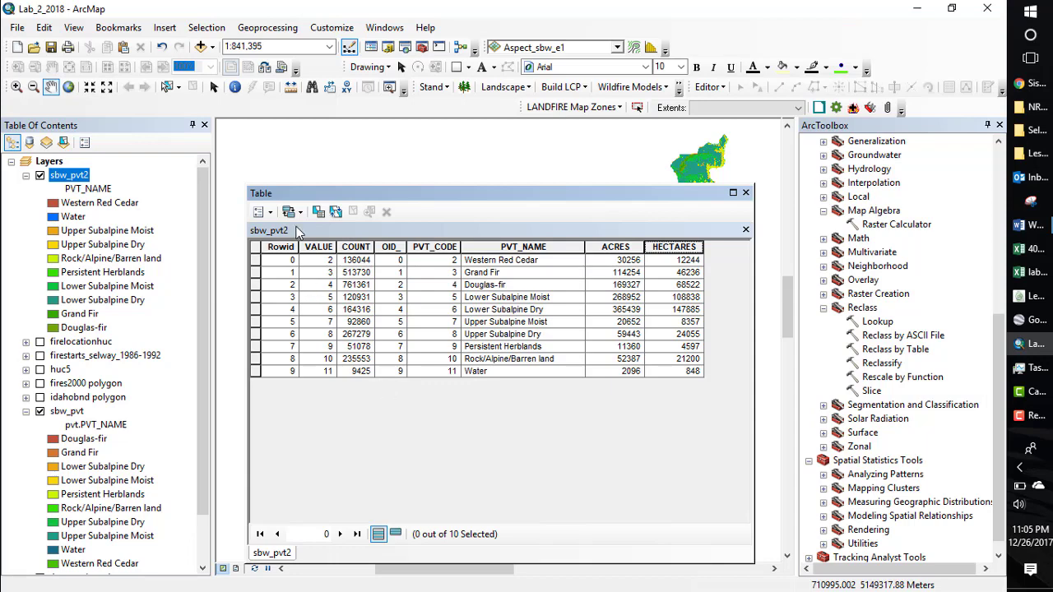
pyautogui.click(270, 213)
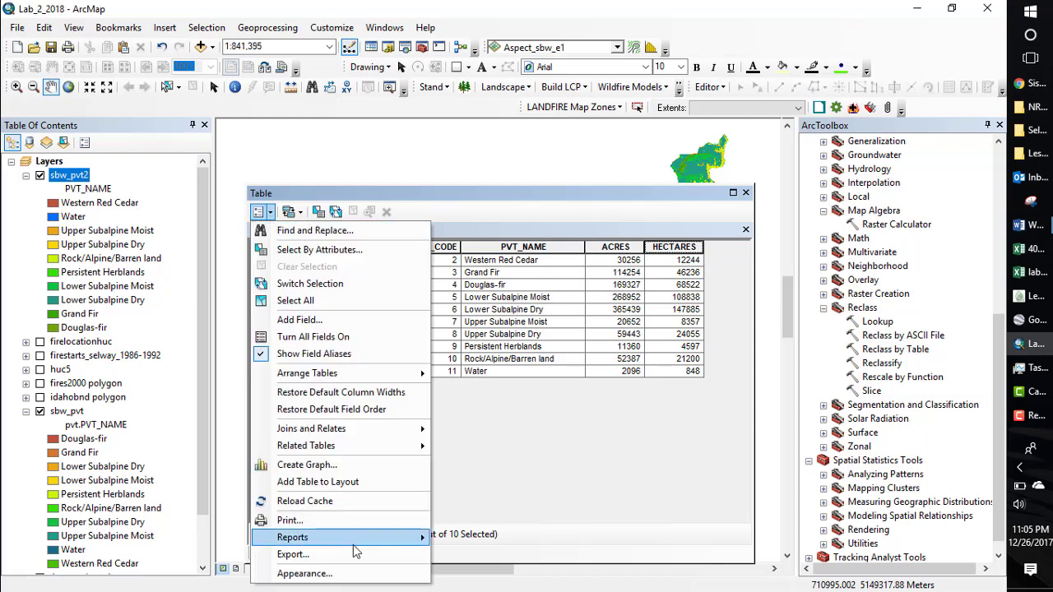
pyautogui.click(293, 555)
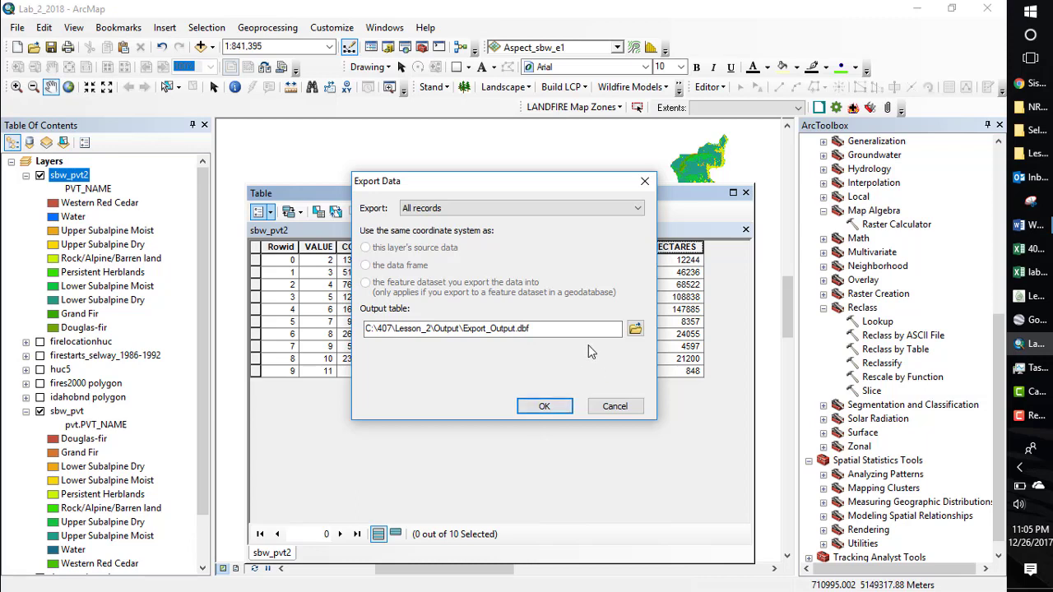
pyautogui.click(521, 328)
pyautogui.click(518, 328)
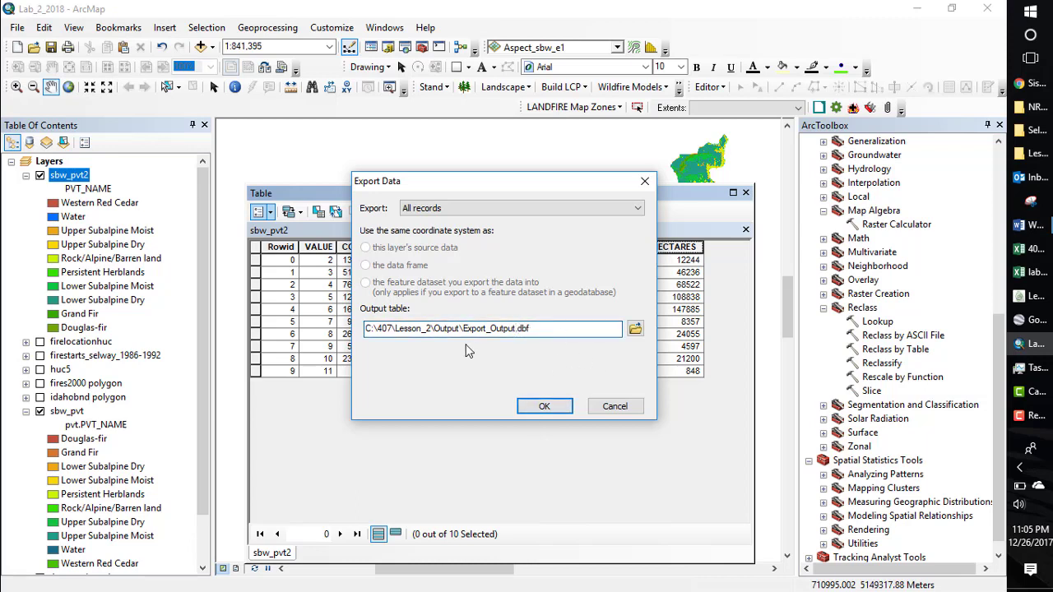
pyautogui.click(545, 409)
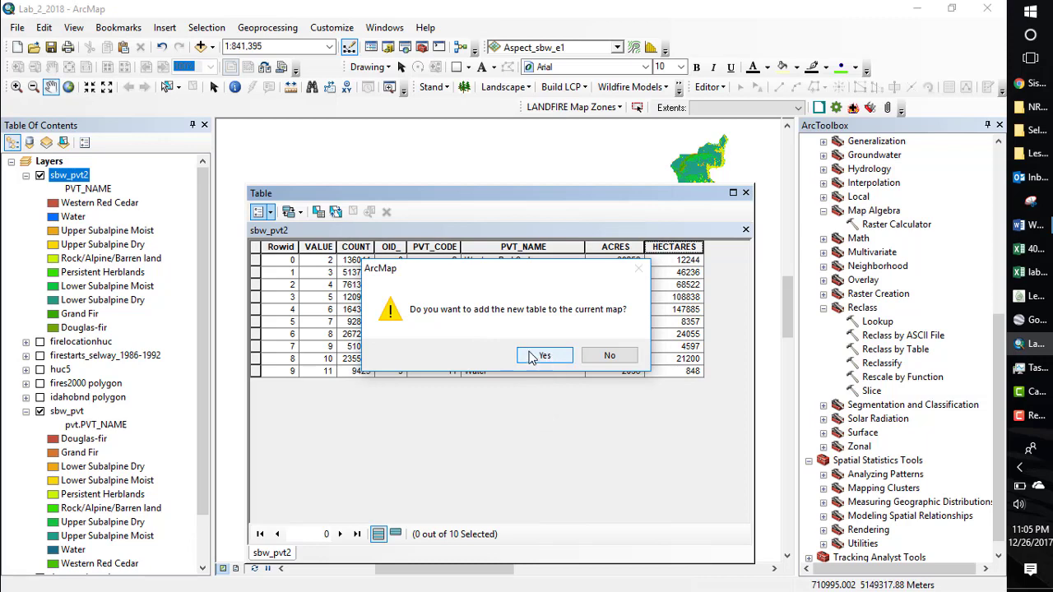
pyautogui.click(610, 357)
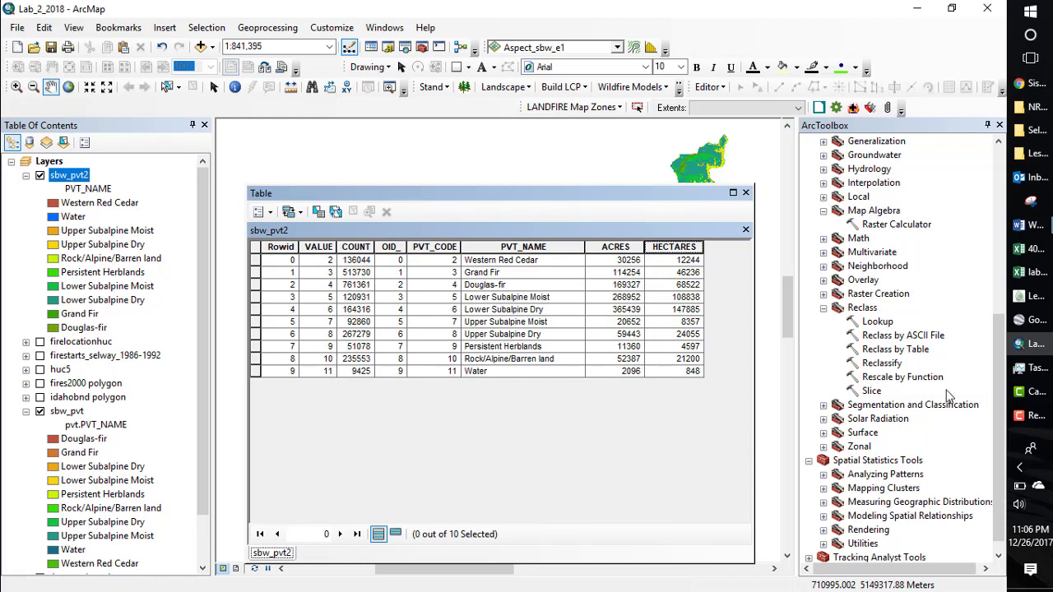
pyautogui.click(746, 196)
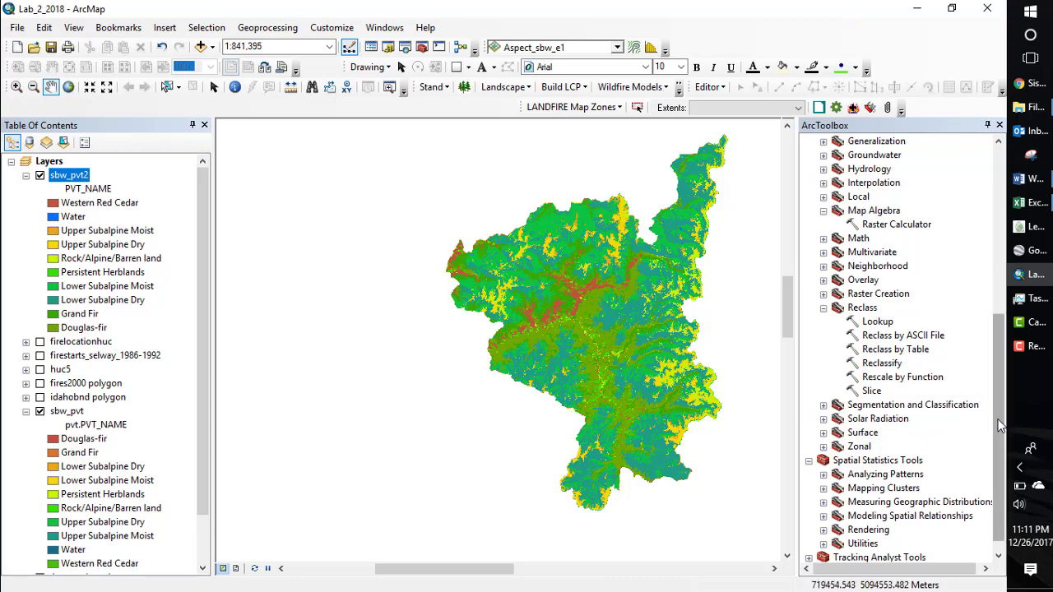
# Step: Start Extract Values to Points from the Spatial Analyst Extraction toolset with firestarts_selway_1986-1992 as input points and sbw_pvt2 as input raster
pyautogui.click(824, 308)
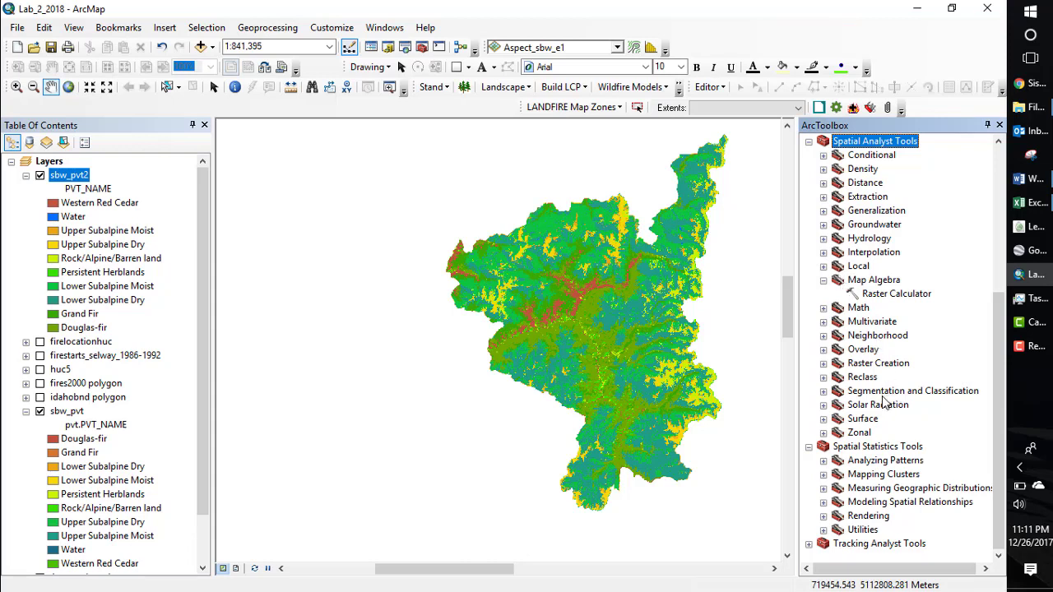
pyautogui.click(823, 198)
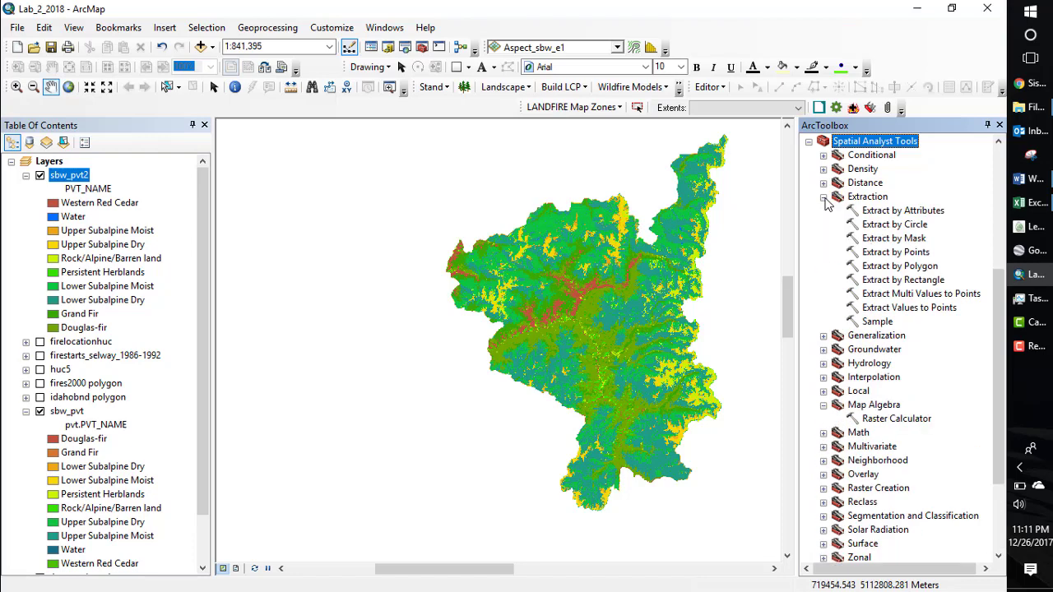
pyautogui.doubleClick(890, 308)
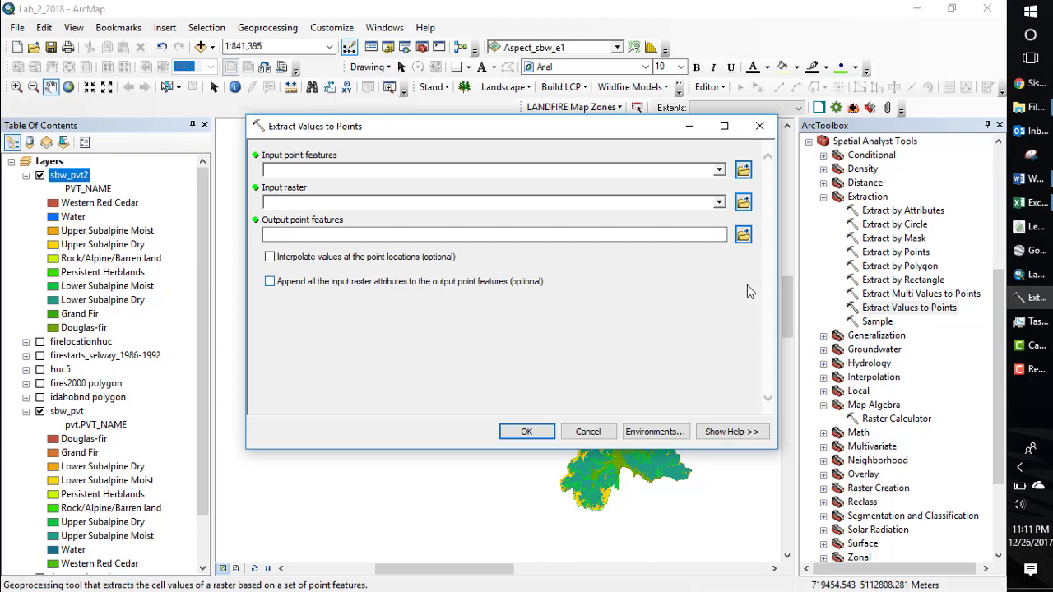
pyautogui.click(719, 170)
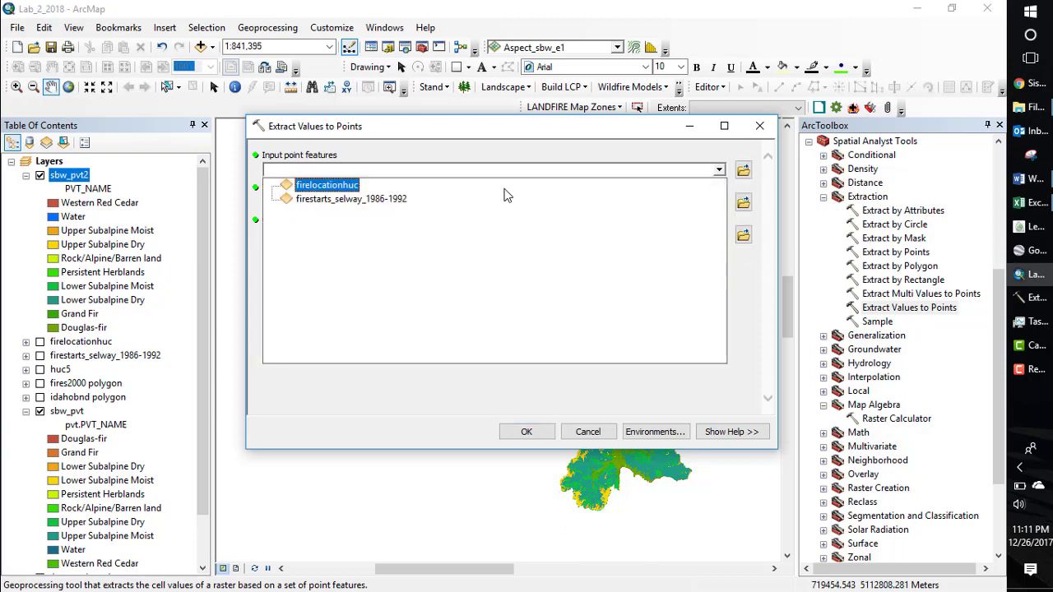
pyautogui.click(342, 200)
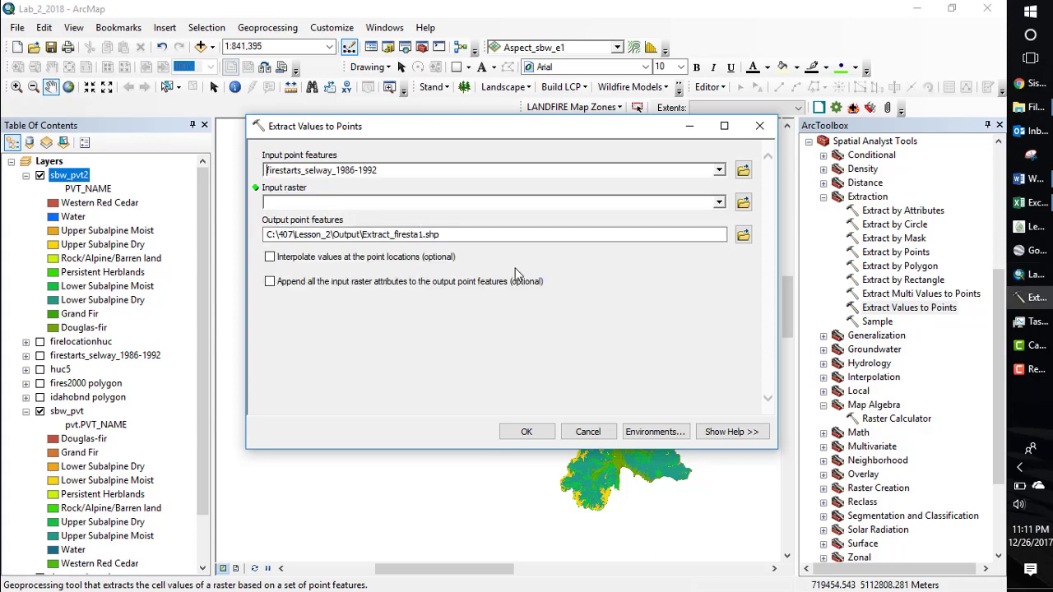
pyautogui.click(719, 203)
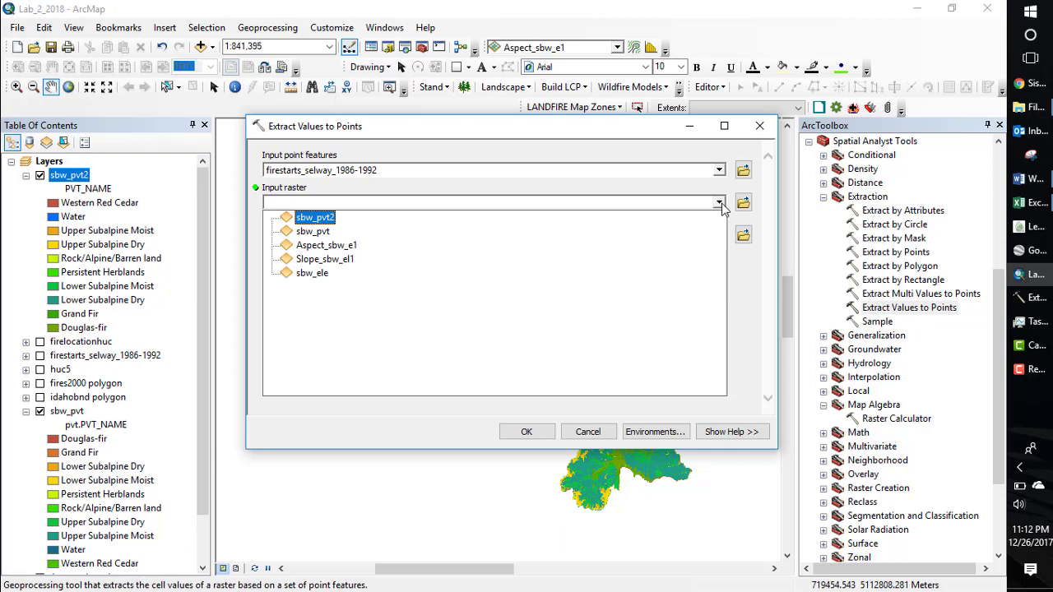
pyautogui.click(325, 218)
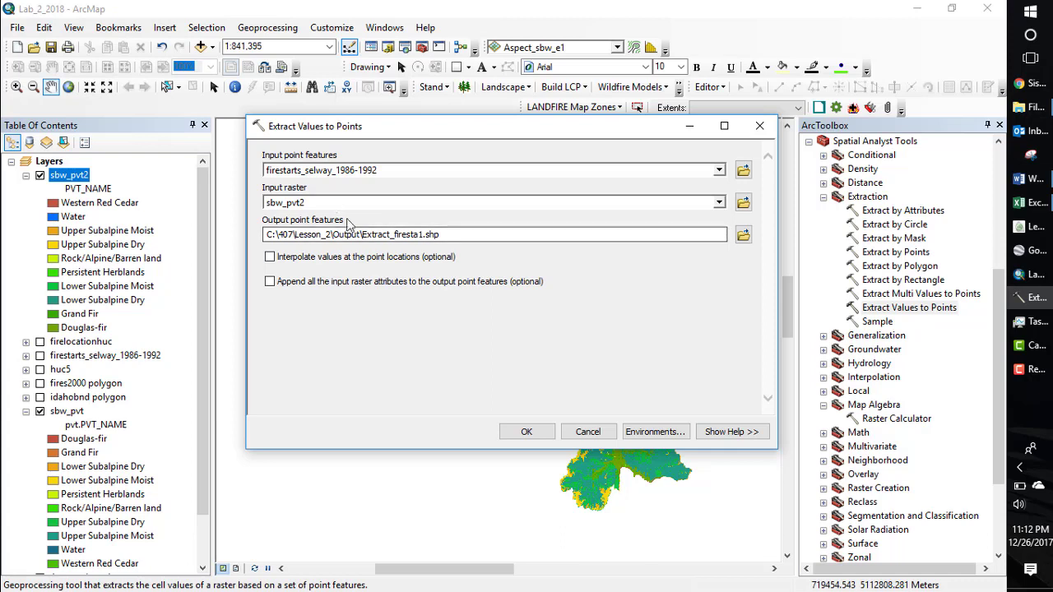
# Step: Name the output point features sbw_pvt_firestarts1.shp in C:\407\Lesson_2\Output and run the extraction
pyautogui.click(422, 234)
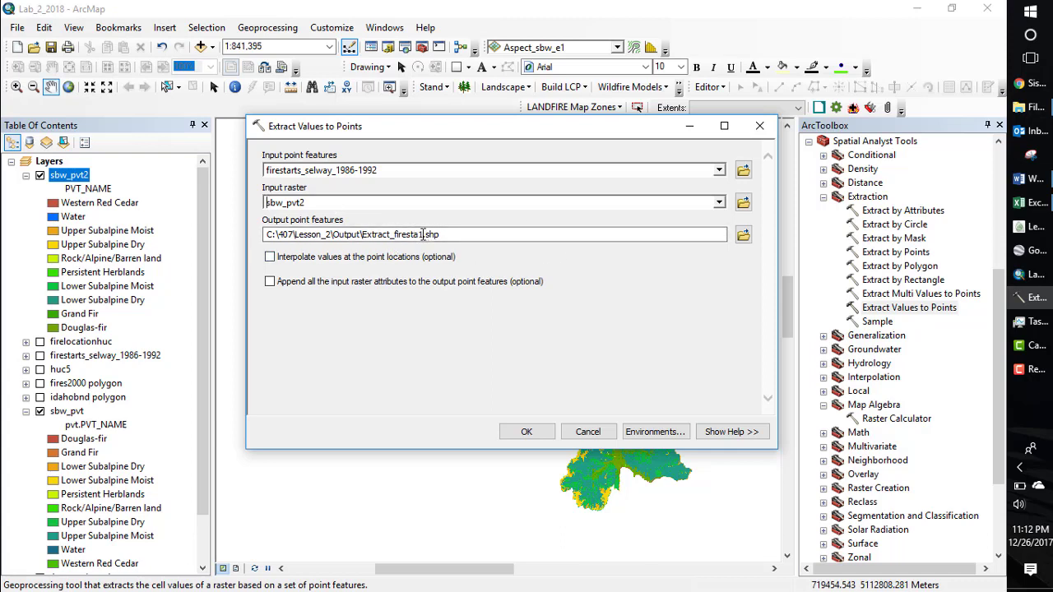
pyautogui.press('BackSpace')
pyautogui.press('BackSpace')
pyautogui.press('BackSpace')
pyautogui.press('BackSpace')
pyautogui.press('BackSpace')
pyautogui.press('BackSpace')
pyautogui.press('BackSpace')
pyautogui.press('BackSpace')
pyautogui.press('BackSpace')
pyautogui.press('BackSpace')
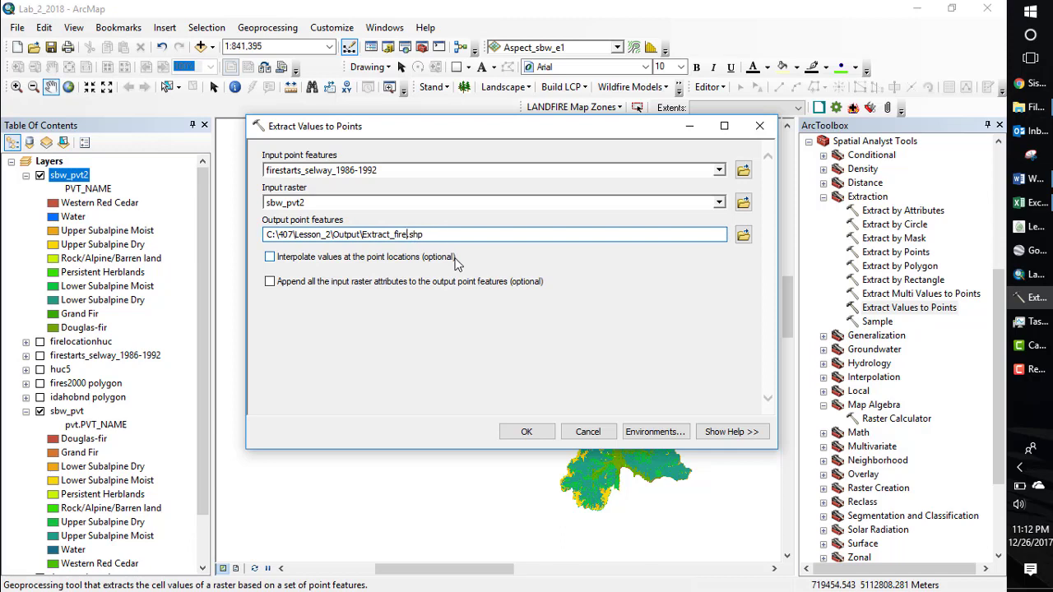
pyautogui.press('BackSpace')
pyautogui.press('BackSpace')
pyautogui.press('BackSpace')
pyautogui.press('BackSpace')
pyautogui.press('BackSpace')
pyautogui.press('BackSpace')
pyautogui.write('\\sbw_pvt_firestarts1')
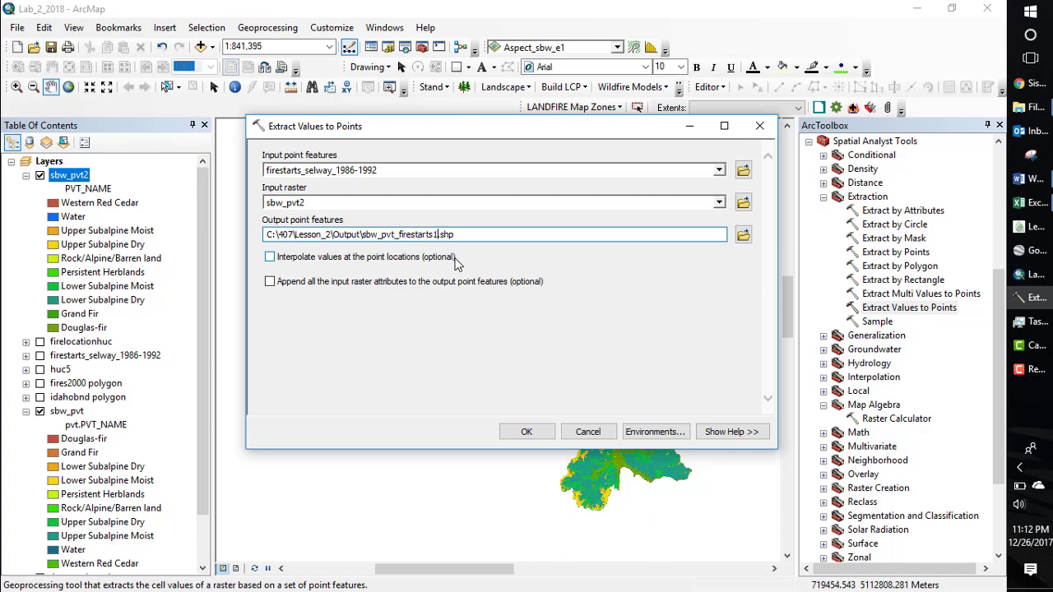
pyautogui.click(526, 432)
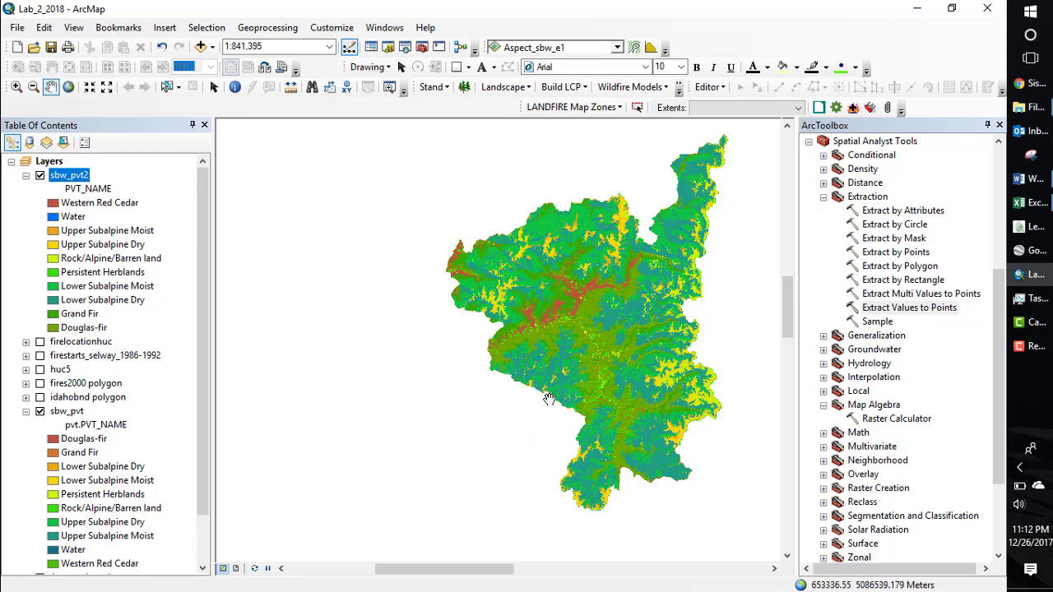
# Step: Check the current session's geoprocessing results for the Extract Values to Points run, and close the results window
pyautogui.click(261, 28)
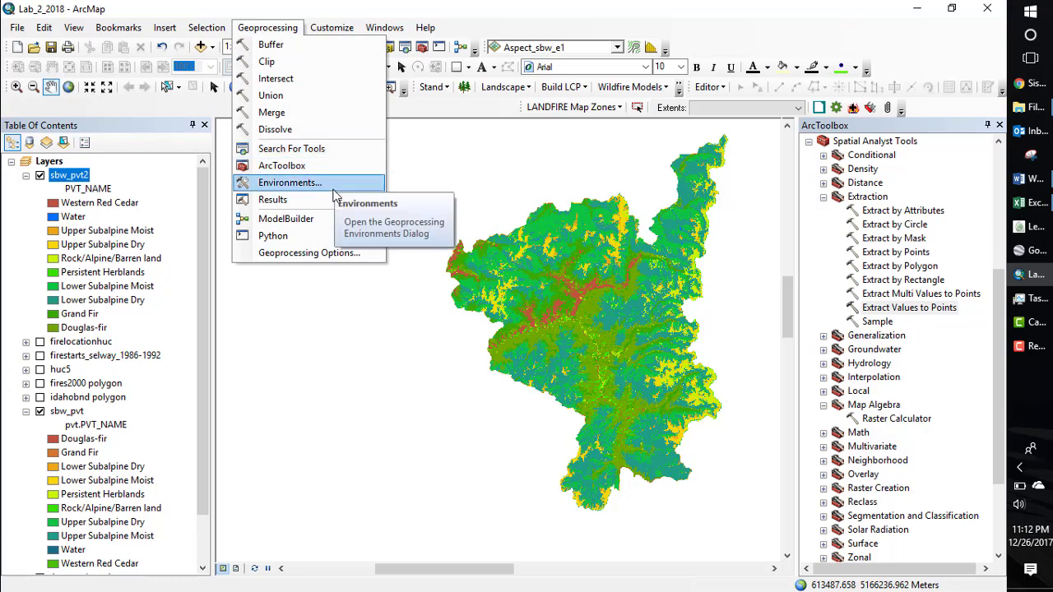
pyautogui.click(272, 200)
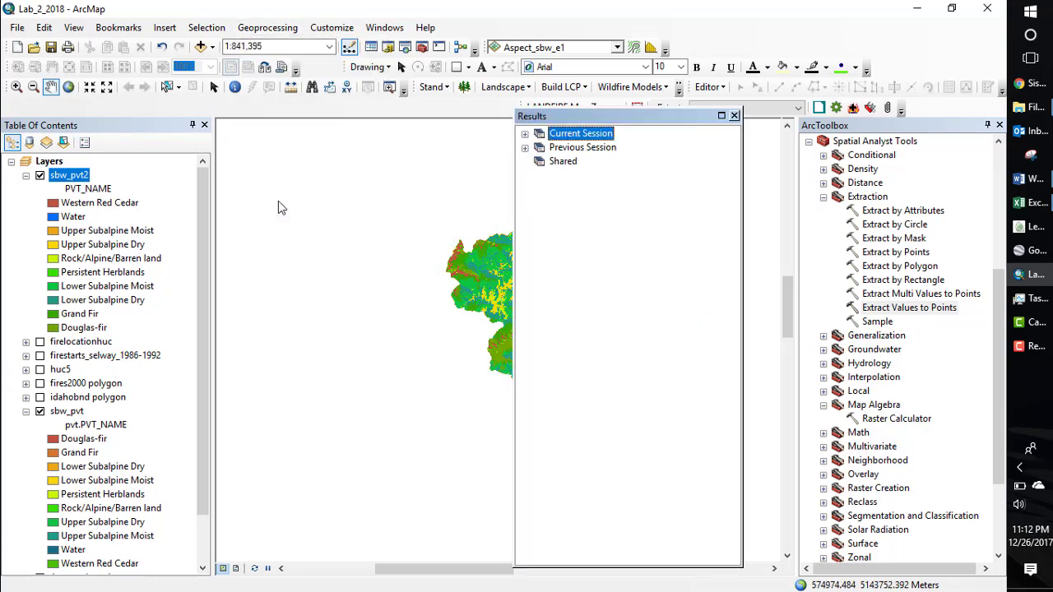
pyautogui.click(524, 134)
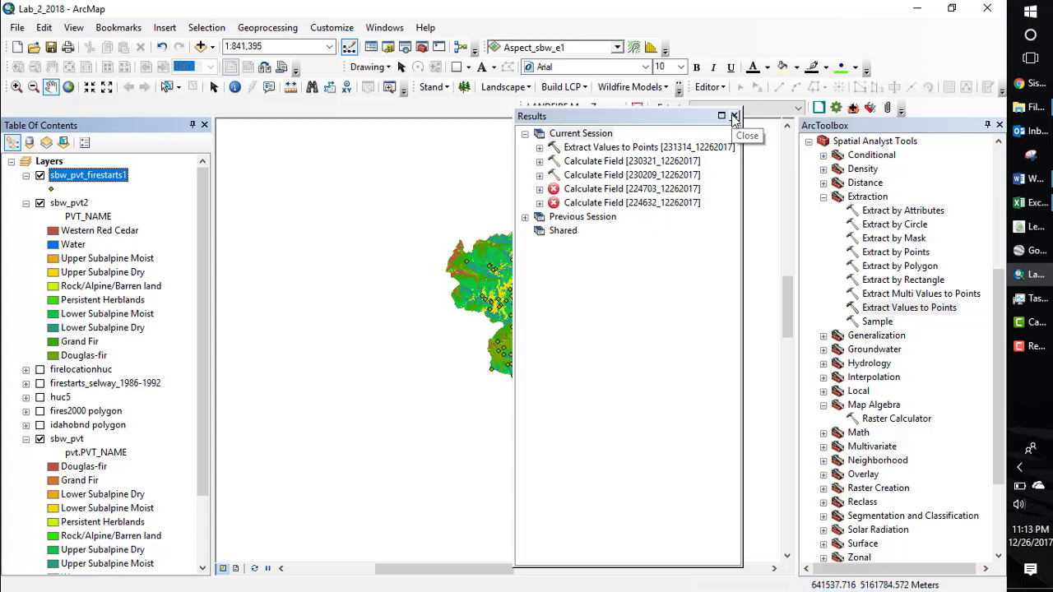
pyautogui.click(734, 116)
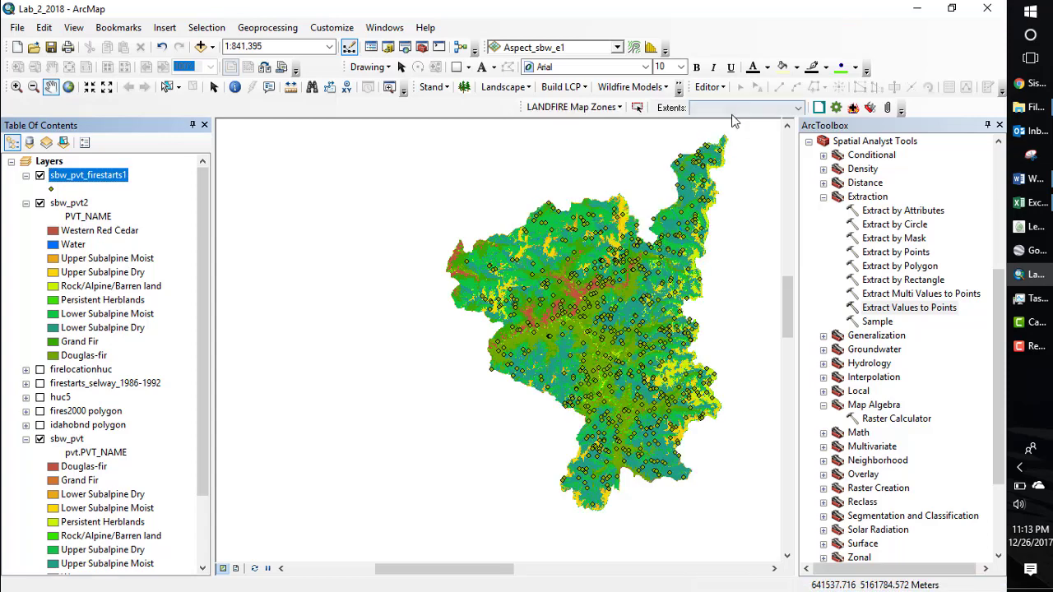
# Step: Examine the RASTERVALU field in the sbw_pvt_firestarts1 attribute table, and close the table
pyautogui.rightClick(96, 181)
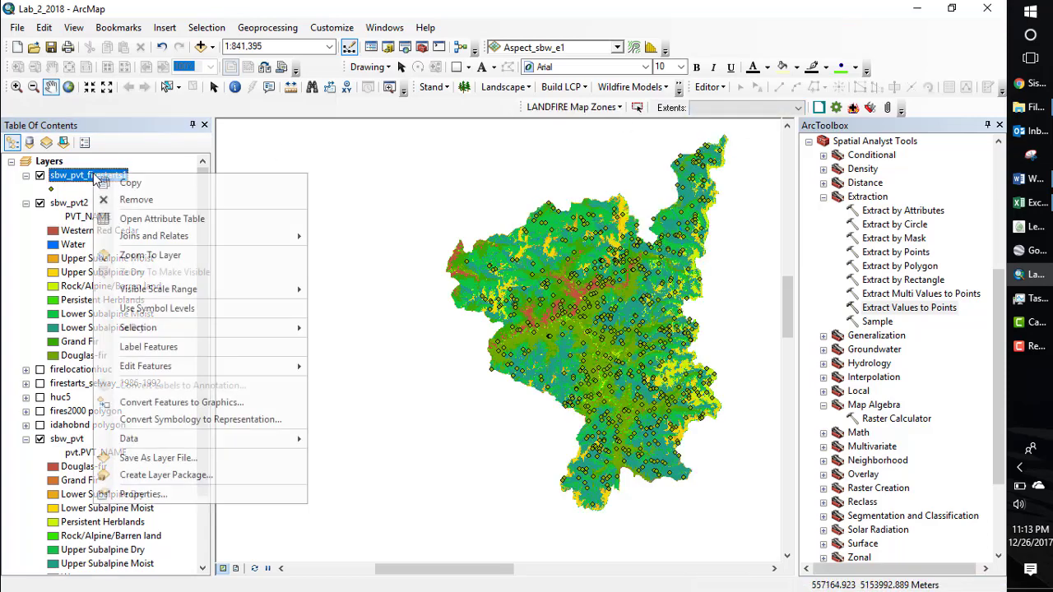
pyautogui.click(145, 220)
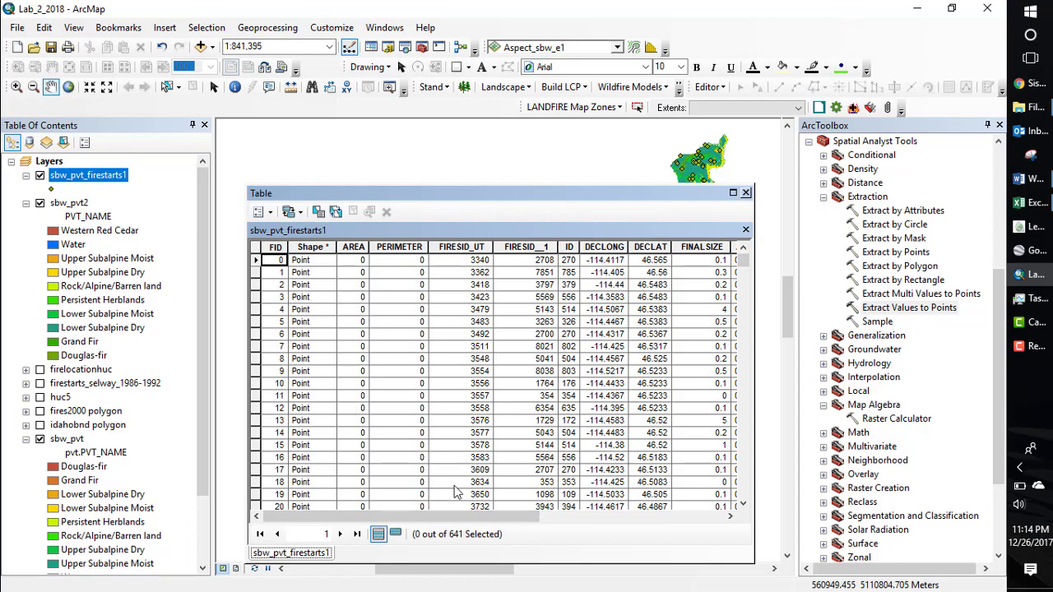
pyautogui.moveTo(460, 516); pyautogui.dragTo(659, 518)
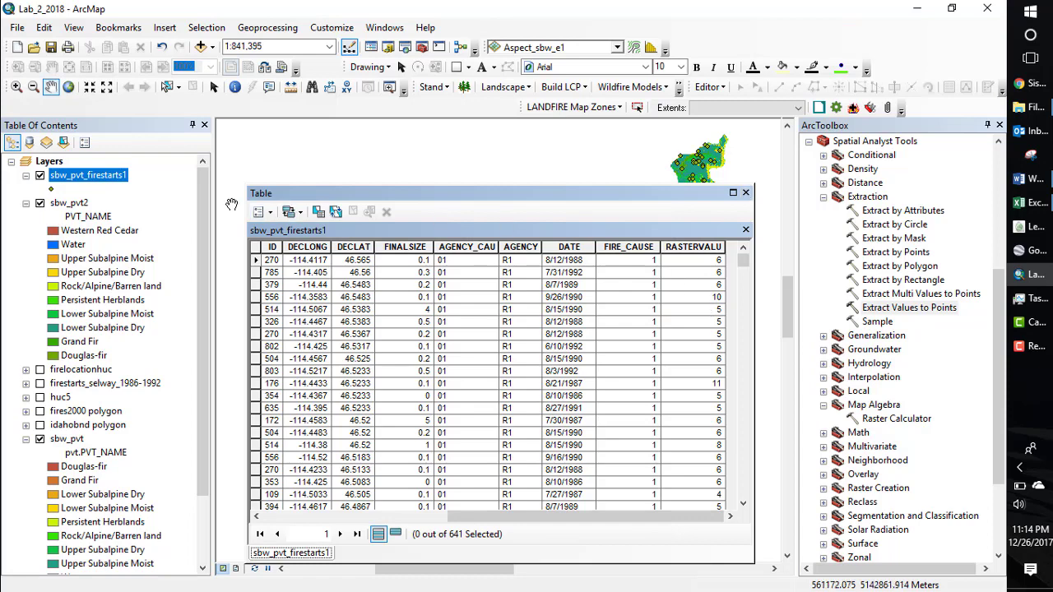
pyautogui.click(746, 192)
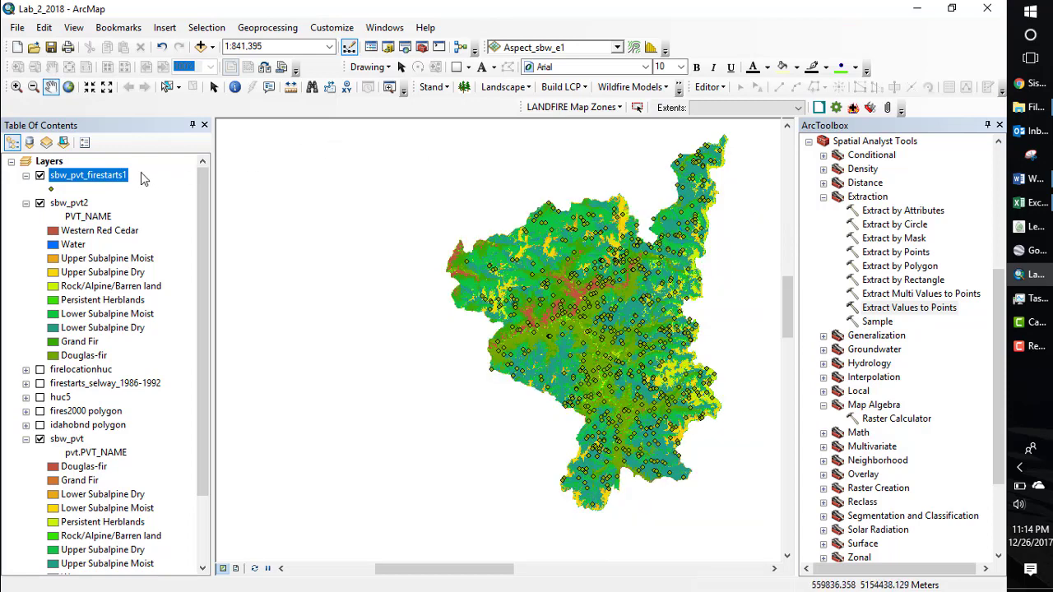
# Step: Join the pvt table to sbw_pvt_firestarts1, matching RASTERVALU to PVT_CODE and keeping all records
pyautogui.rightClick(99, 180)
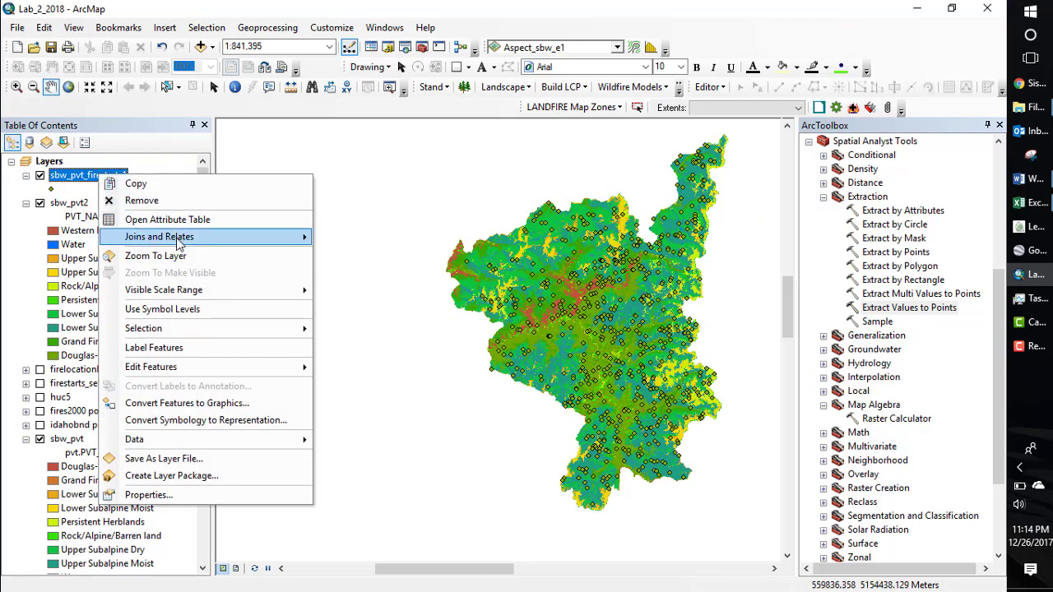
pyautogui.moveTo(296, 237)
pyautogui.click(350, 237)
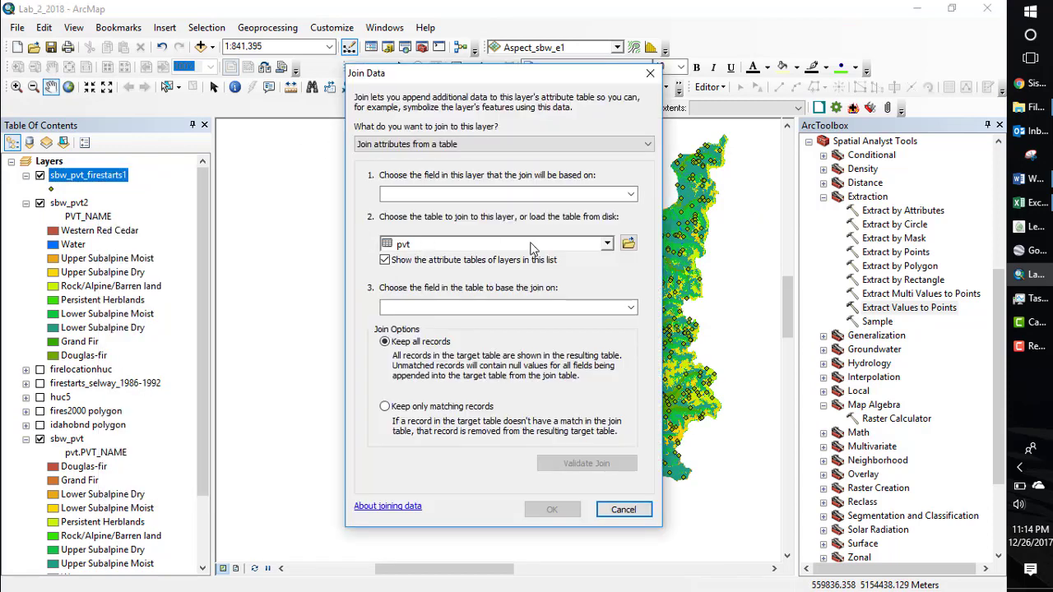
pyautogui.click(622, 194)
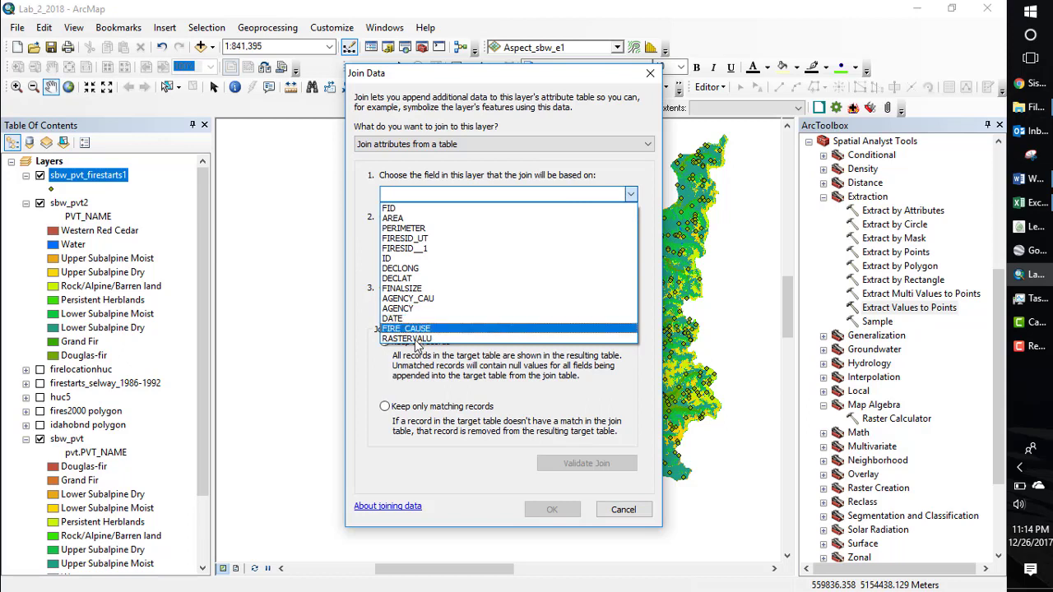
pyautogui.click(444, 338)
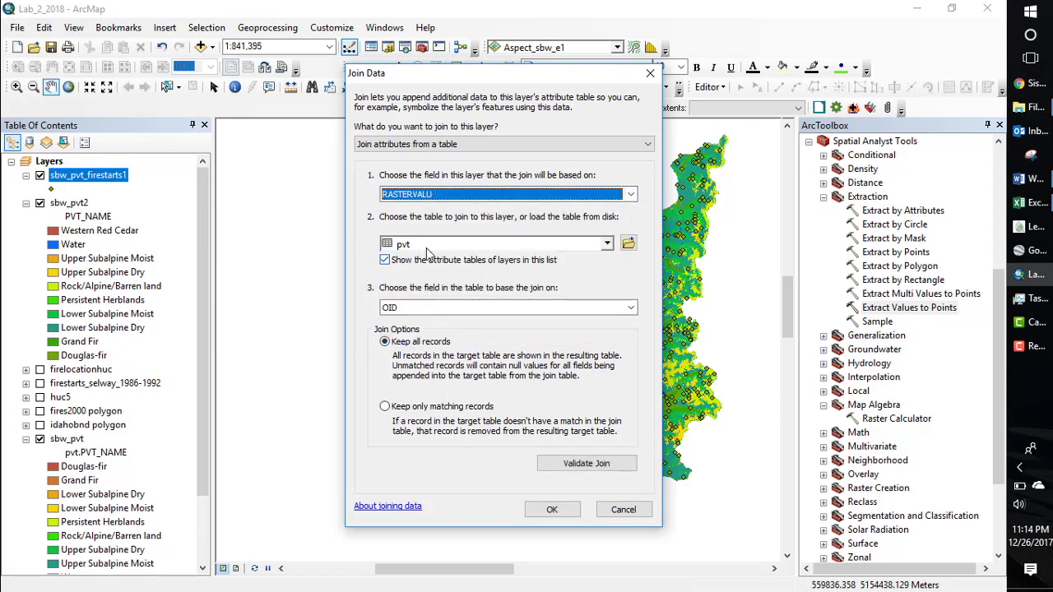
pyautogui.click(611, 309)
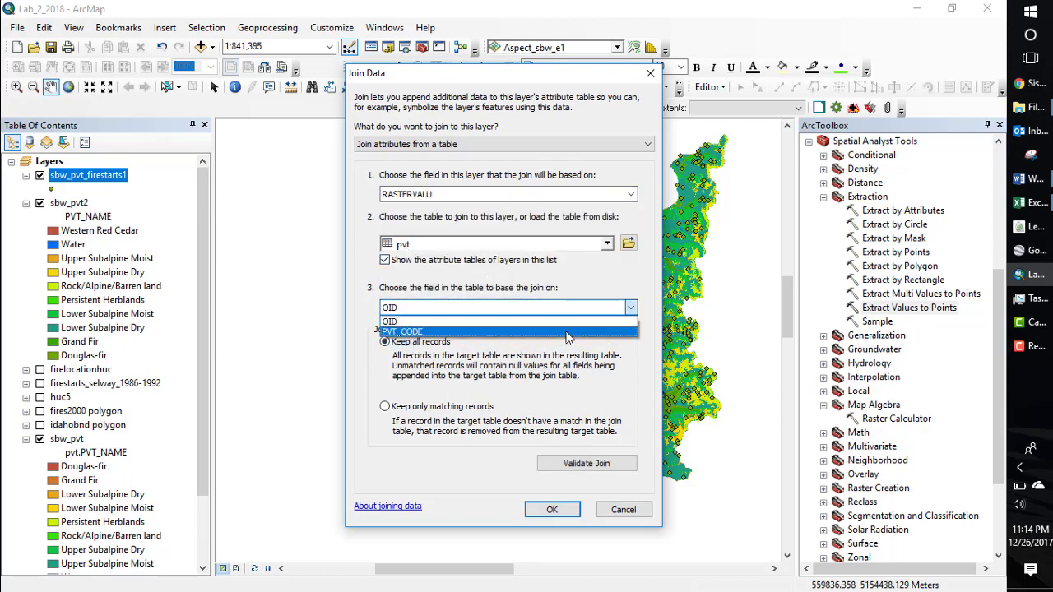
pyautogui.click(569, 332)
pyautogui.click(544, 509)
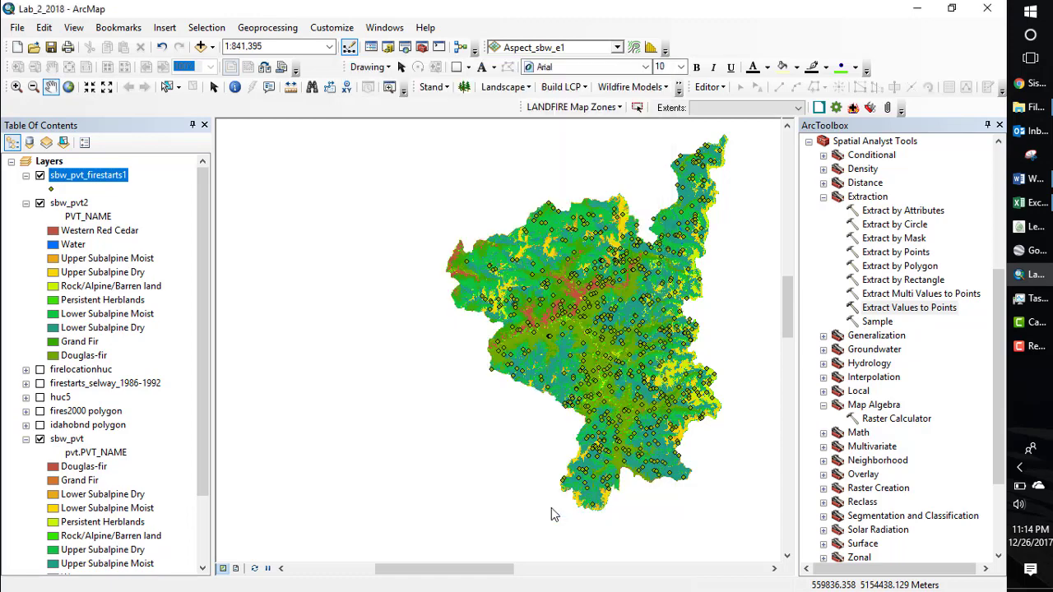
# Step: Summarize the PVT_NAME field of the sbw_pvt_firestarts1 attribute table to C:\407\Lesson_2\Output\Sum_Output_3.dbf and add the result table to the map
pyautogui.rightClick(80, 177)
pyautogui.click(148, 214)
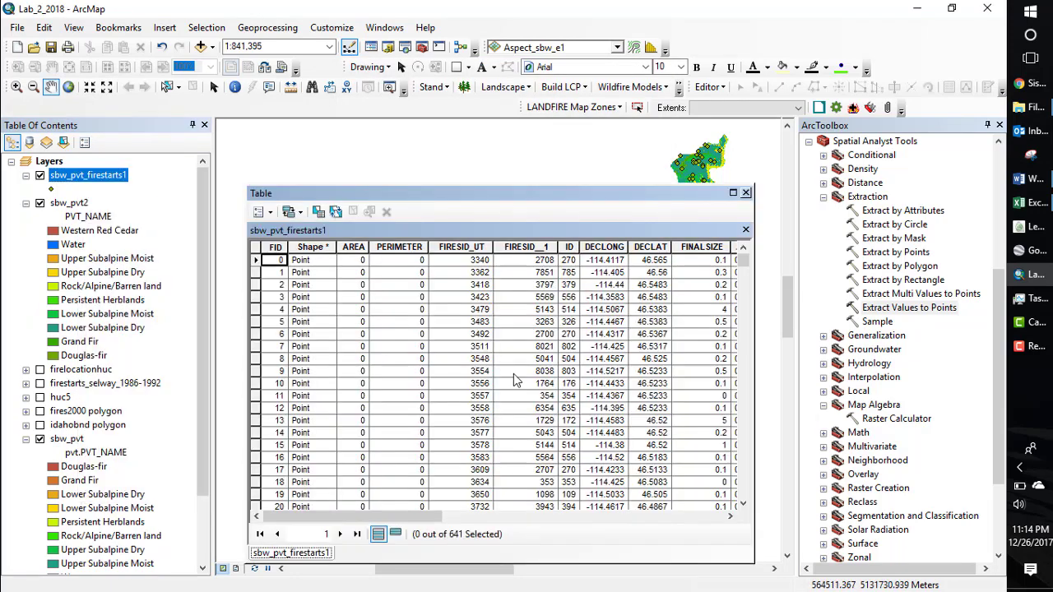
pyautogui.moveTo(403, 520); pyautogui.dragTo(684, 520)
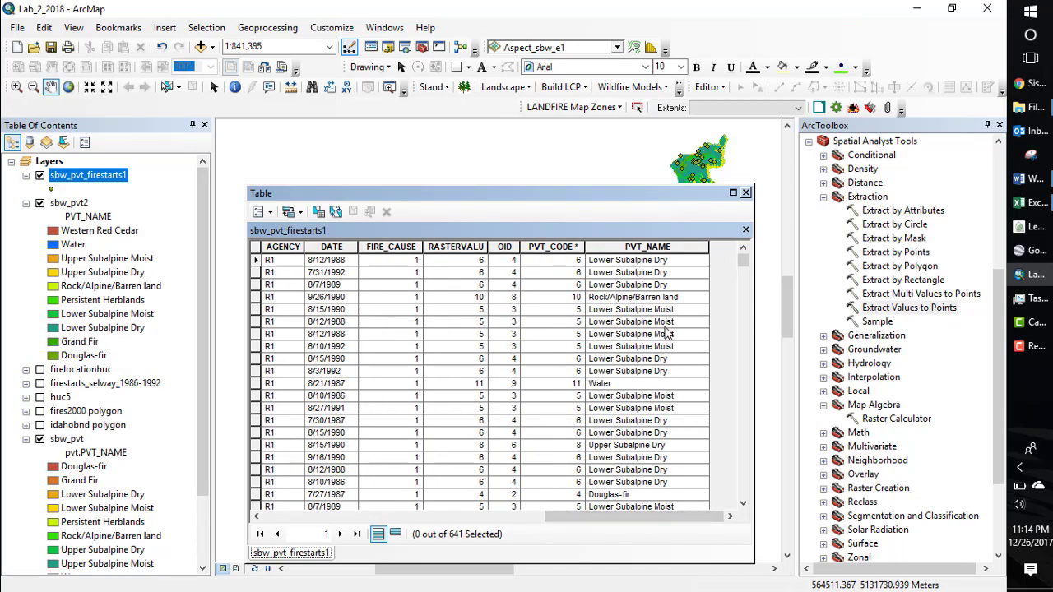
pyautogui.rightClick(607, 245)
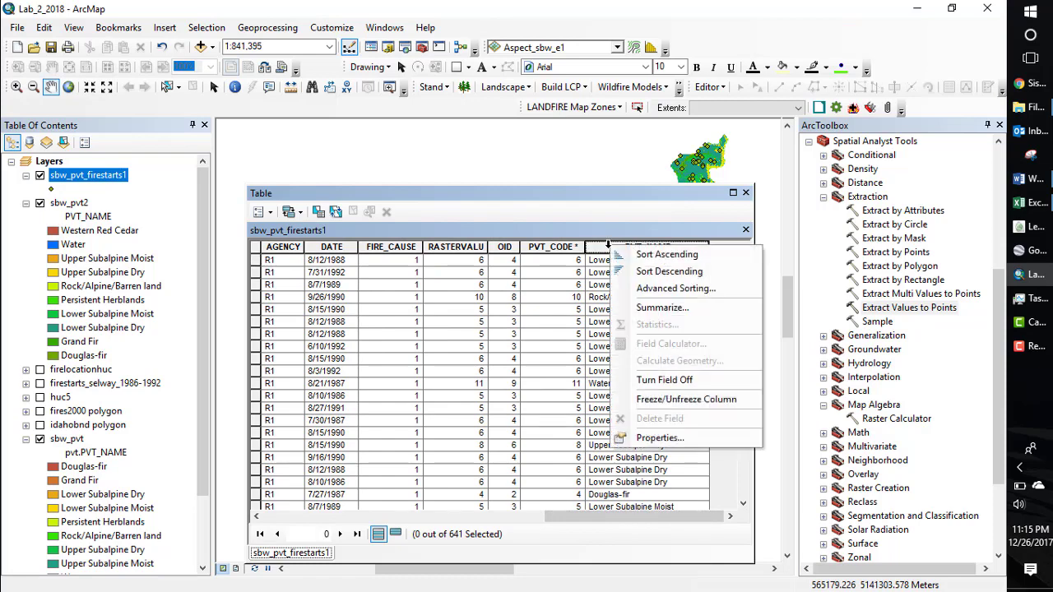
pyautogui.click(655, 307)
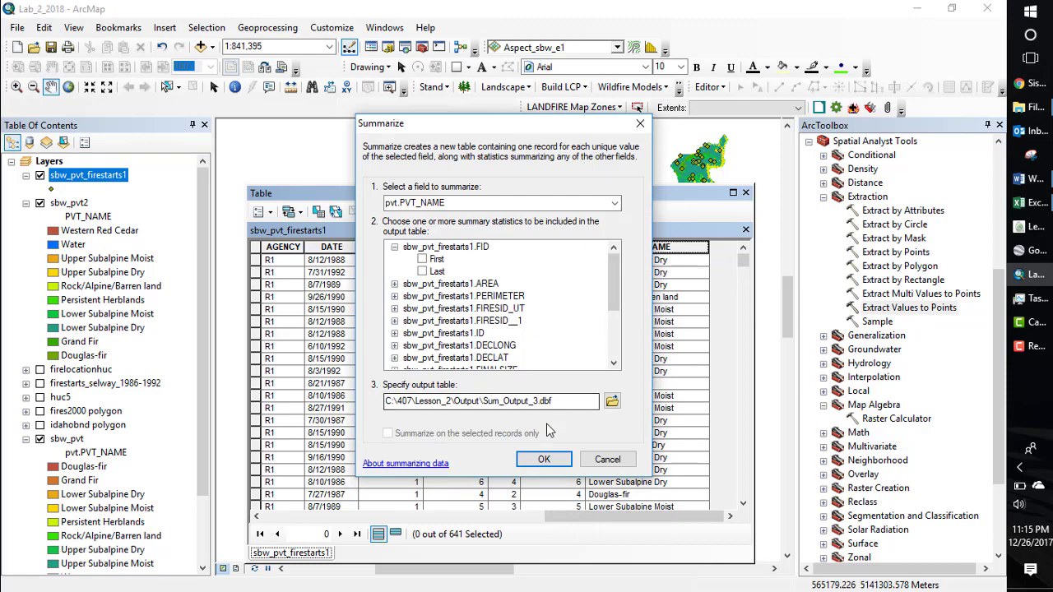
pyautogui.click(543, 459)
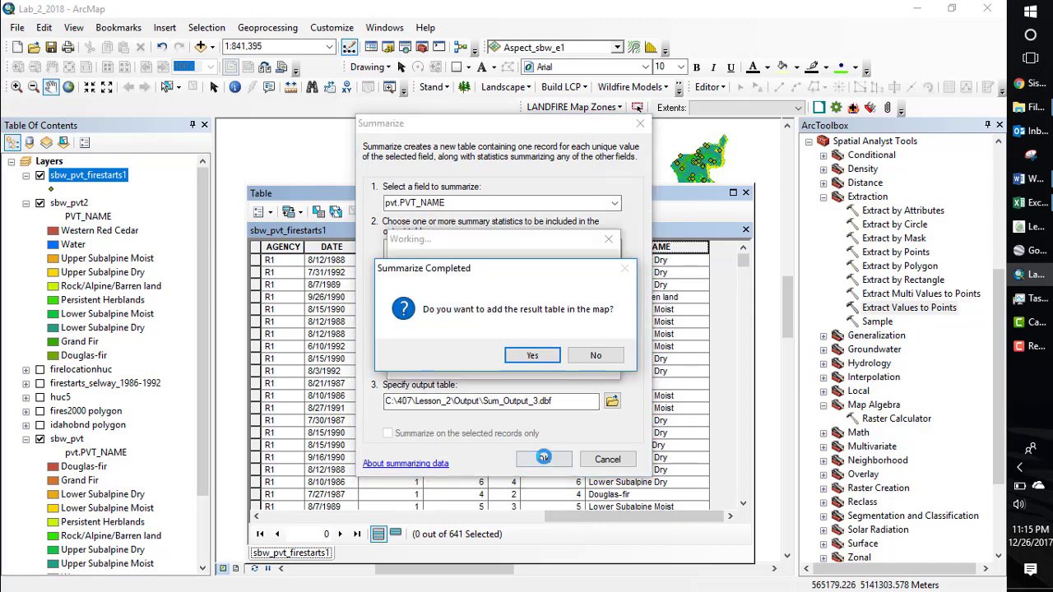
pyautogui.click(533, 357)
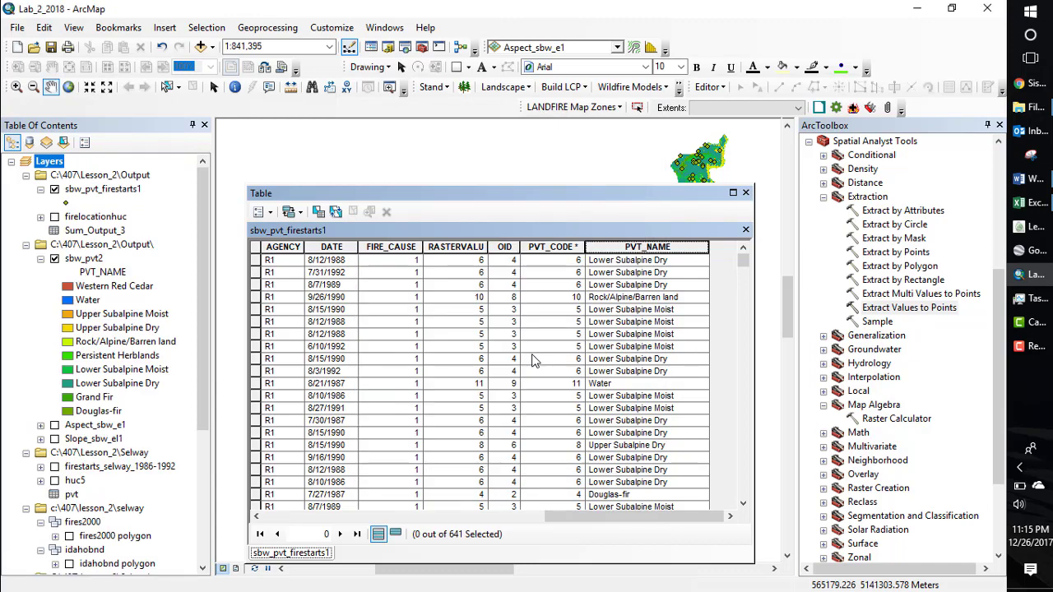
# Step: Close the sbw_pvt_firestarts1 attribute table and open the Sum_Output_3 table
pyautogui.click(745, 192)
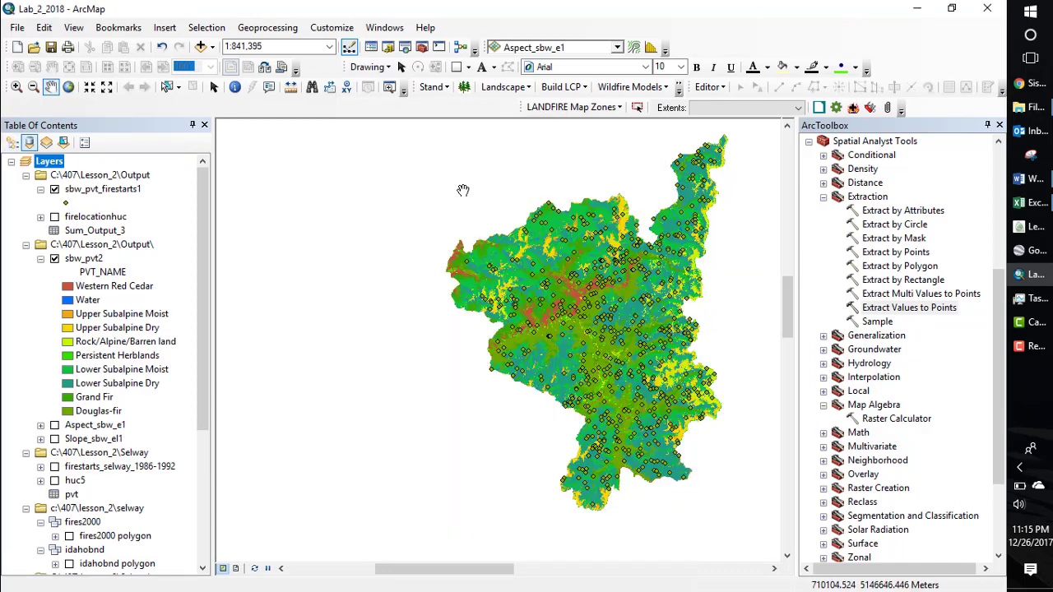
pyautogui.rightClick(111, 234)
pyautogui.click(141, 237)
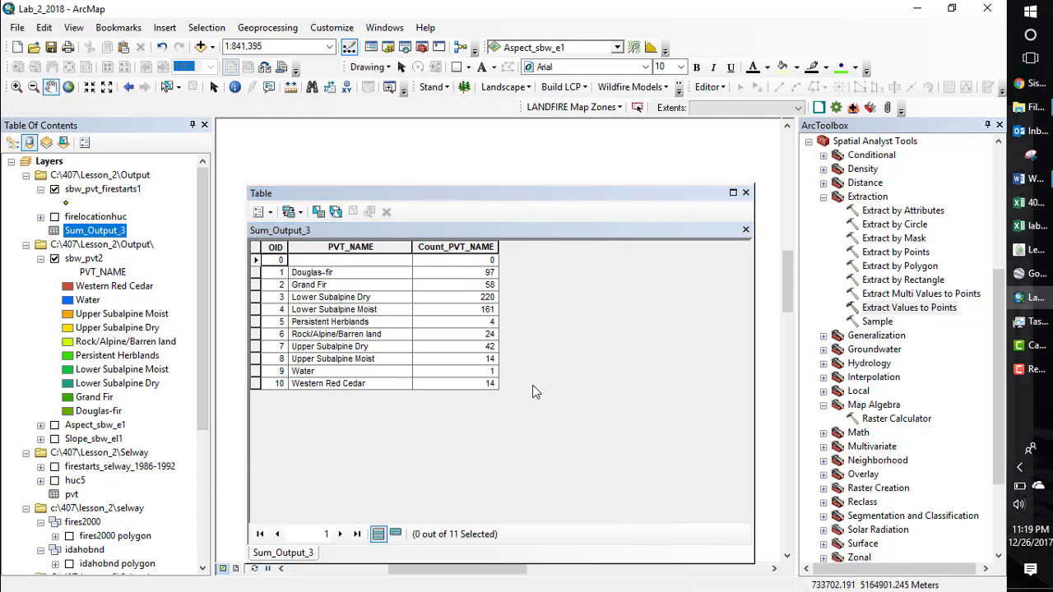
# Step: Switch to the lab 2 workbook in Excel and browse for a file to open in C:\407\Lesson_2\Output
pyautogui.click(1034, 230)
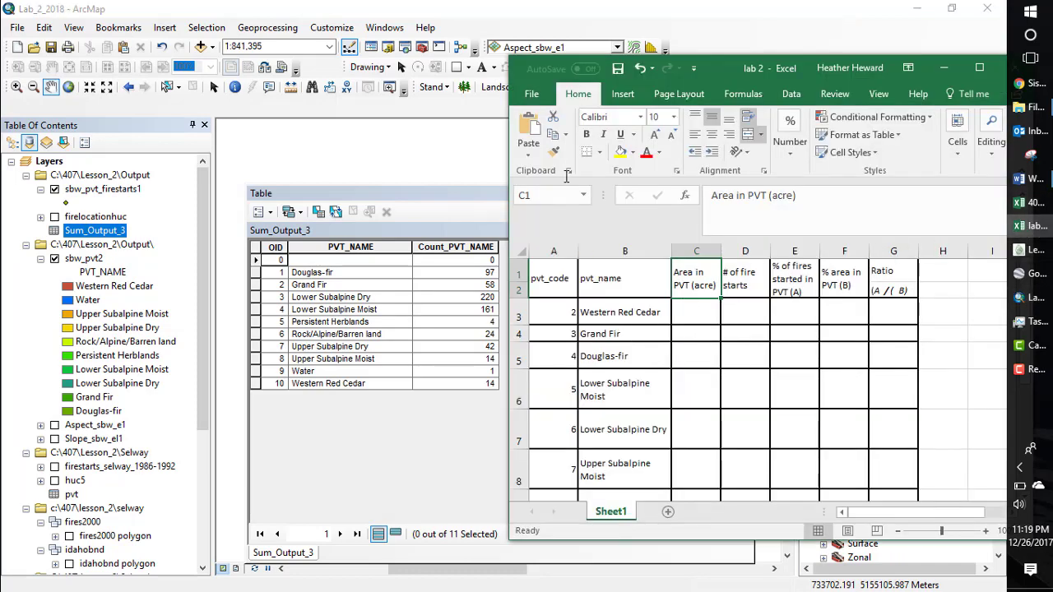
pyautogui.click(532, 95)
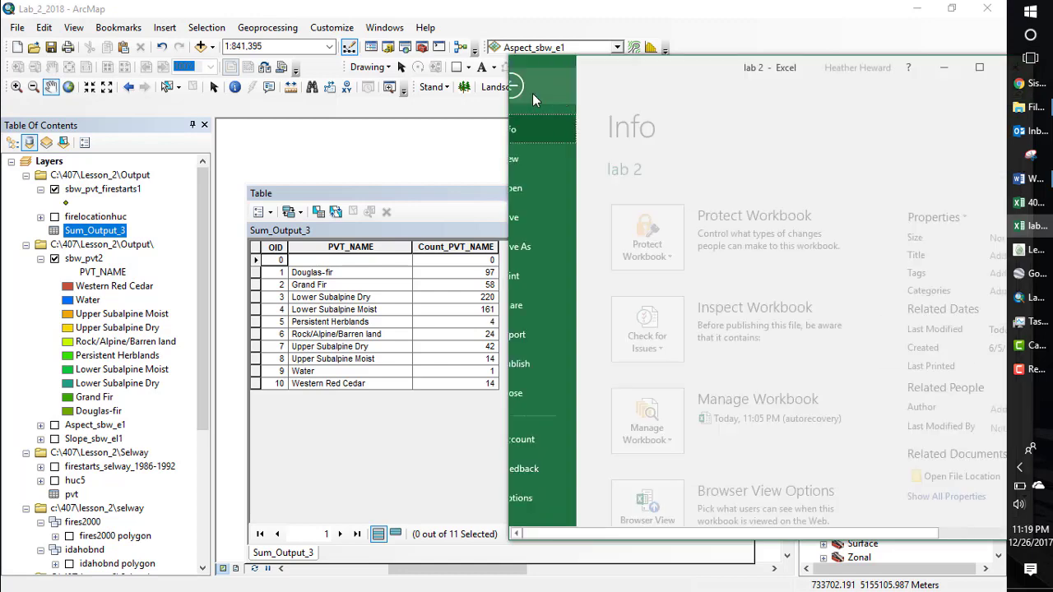
pyautogui.click(542, 189)
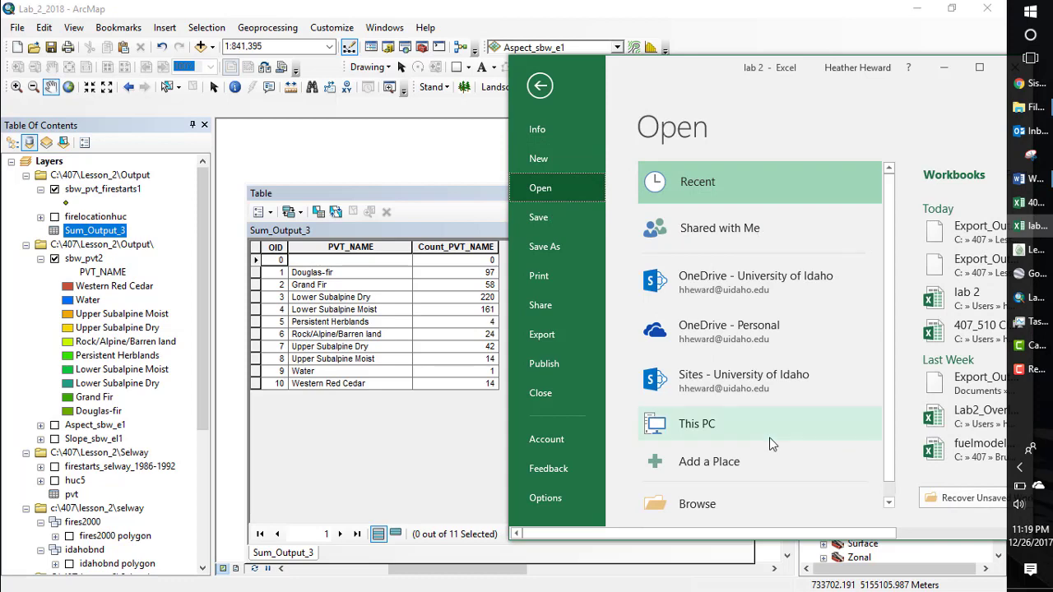
pyautogui.moveTo(683, 67); pyautogui.dragTo(467, 37)
pyautogui.click(474, 475)
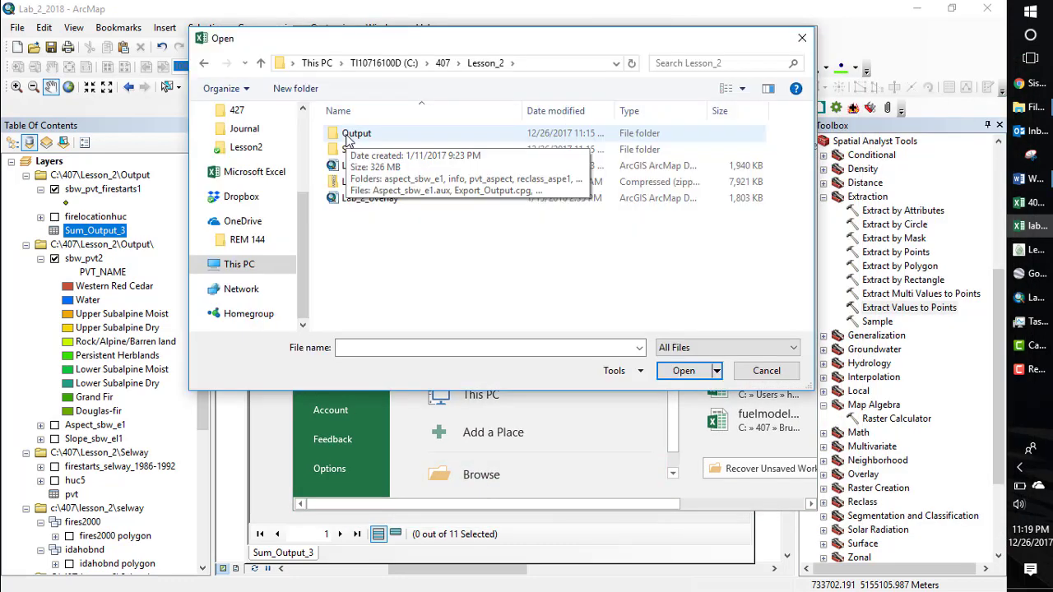
pyautogui.click(342, 138)
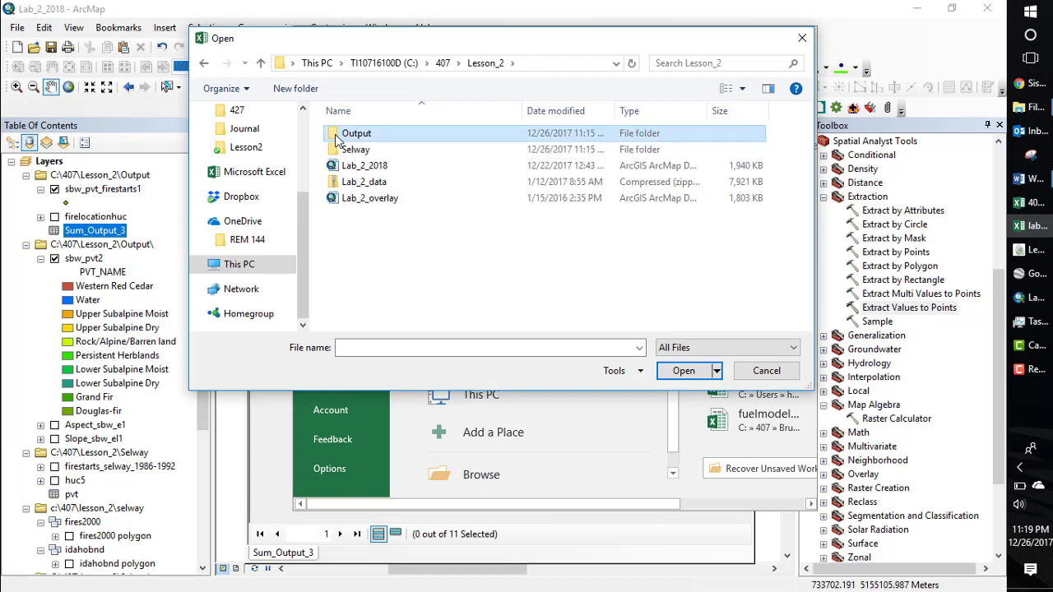
pyautogui.doubleClick(336, 138)
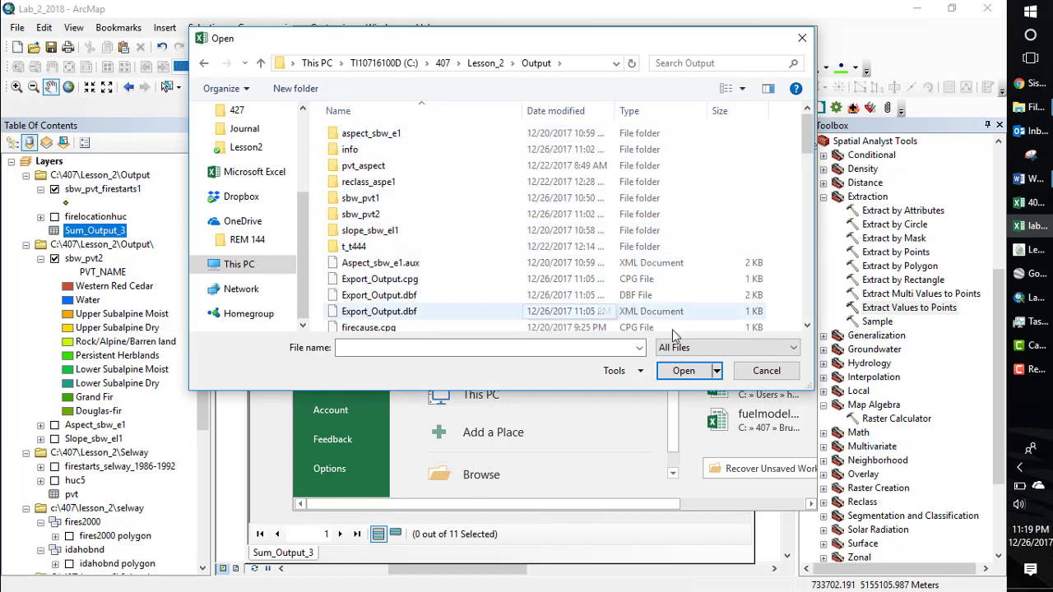
pyautogui.click(723, 348)
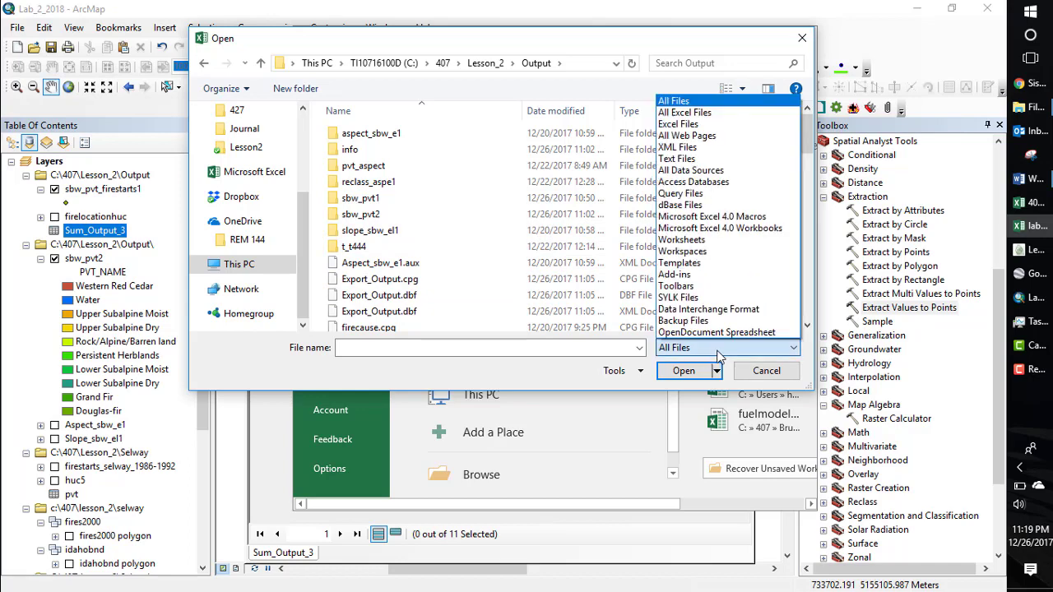
pyautogui.click(677, 113)
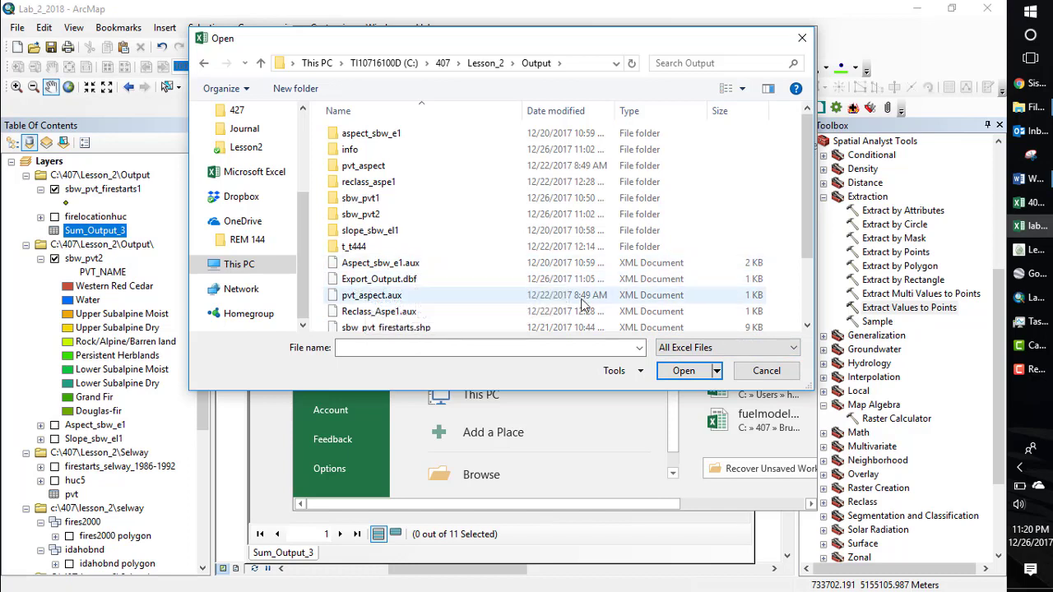
pyautogui.click(715, 351)
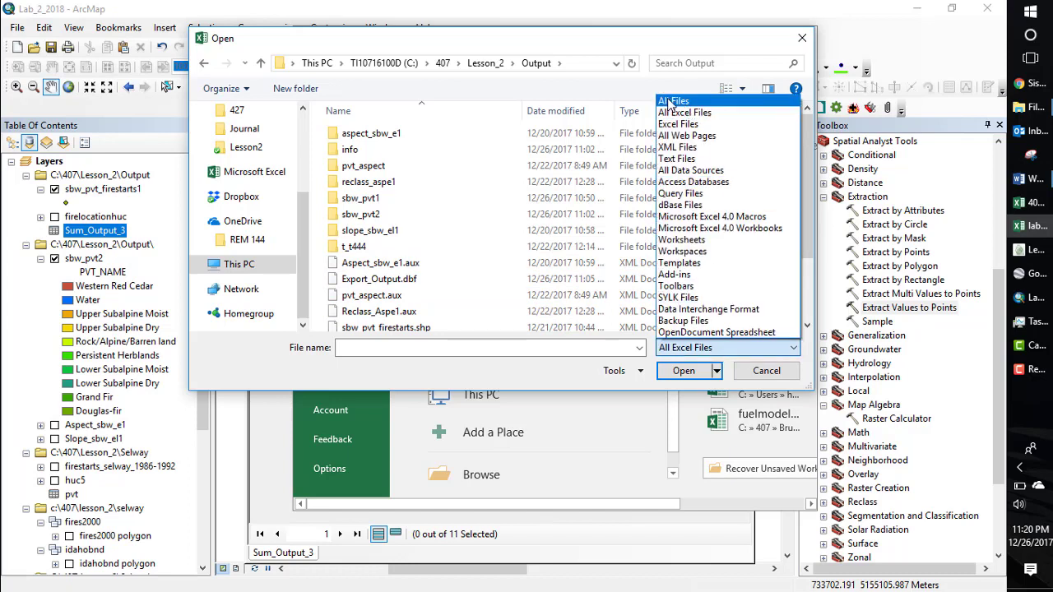
pyautogui.click(667, 104)
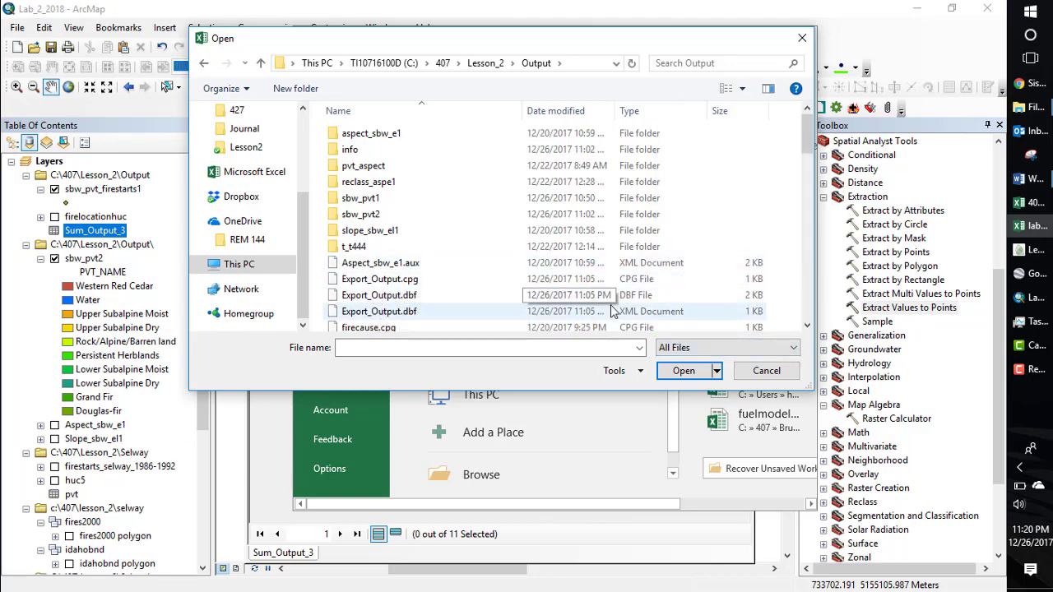
# Step: Open Export_Output.dbf and copy the ACRES values in F2 through F11
pyautogui.click(369, 297)
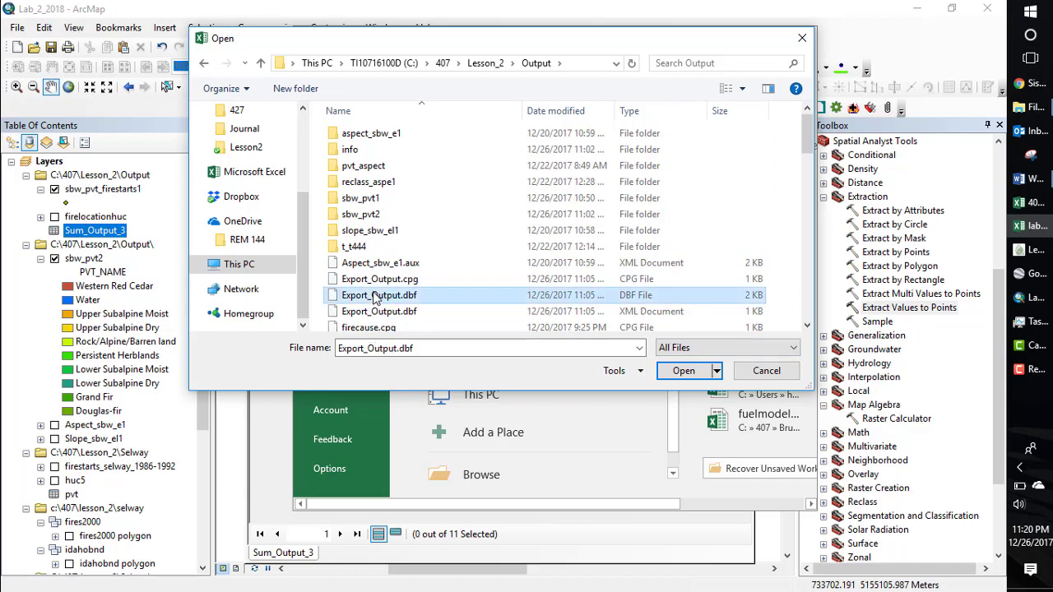
pyautogui.click(682, 371)
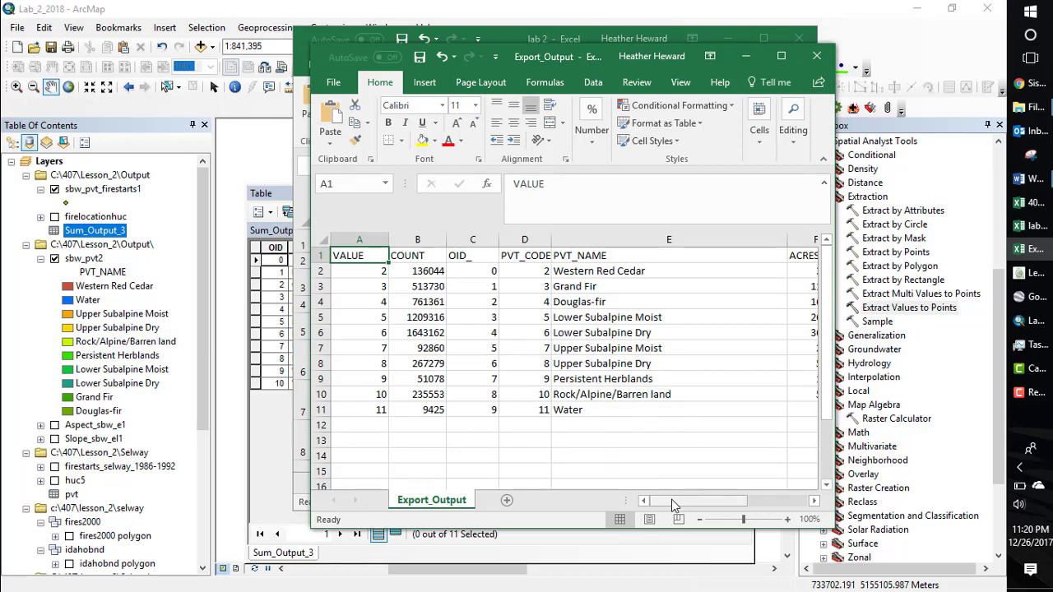
pyautogui.moveTo(671, 499); pyautogui.dragTo(735, 508)
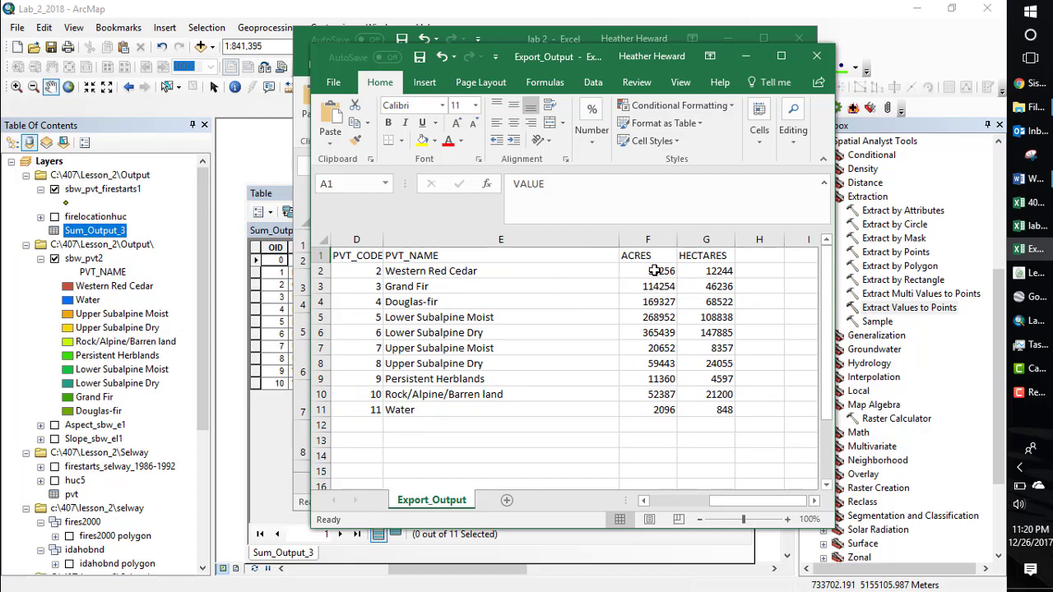
pyautogui.moveTo(650, 271); pyautogui.dragTo(651, 410)
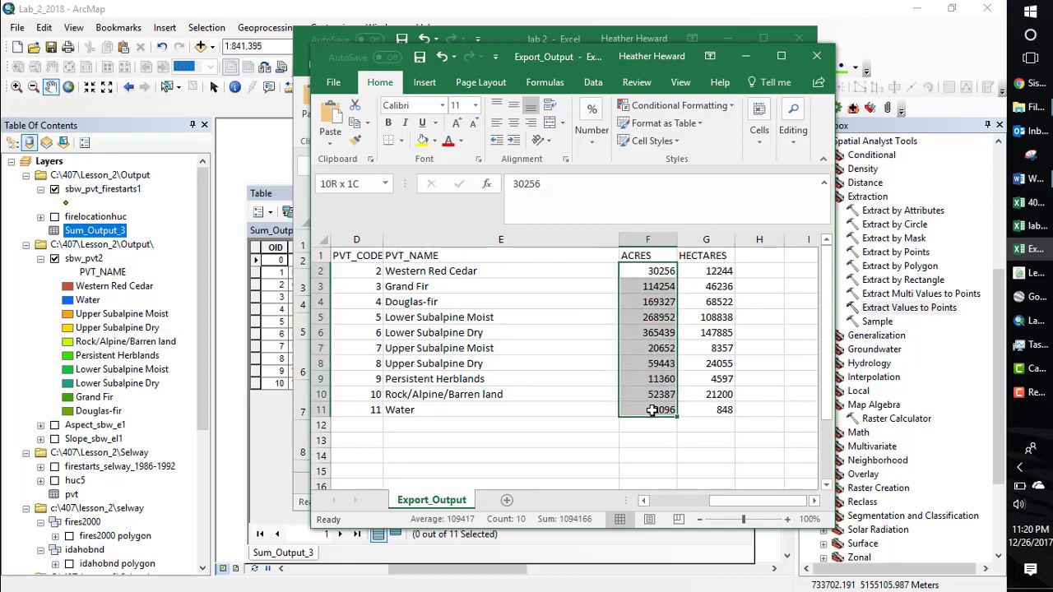
pyautogui.hotkey('ctrl', 'c')
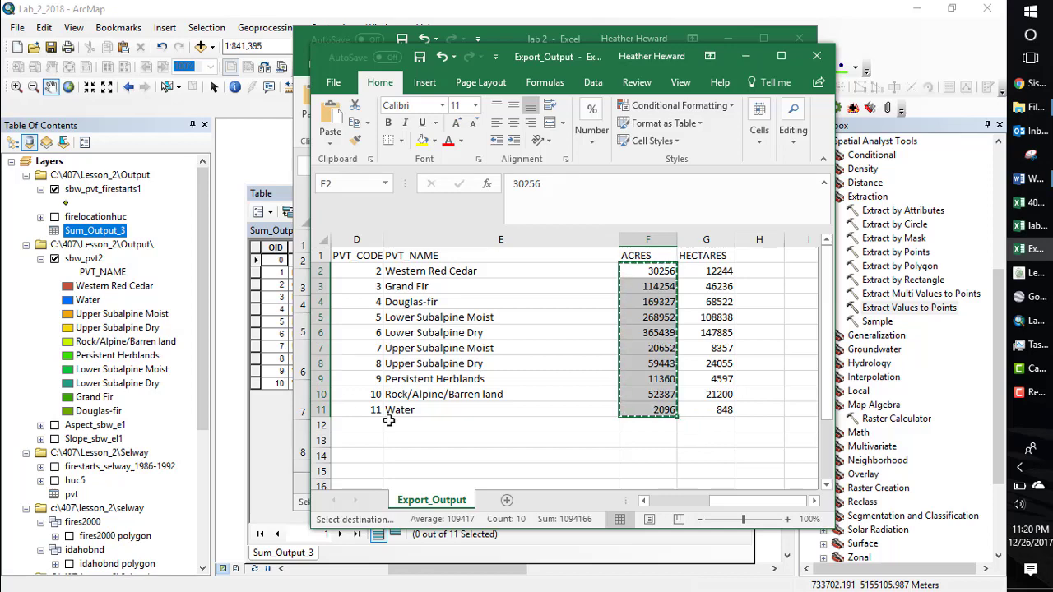
# Step: Paste the copied acreages into the Area in PVT (acre) column of the lab 2 workbook, starting at cell C3
pyautogui.click(1035, 234)
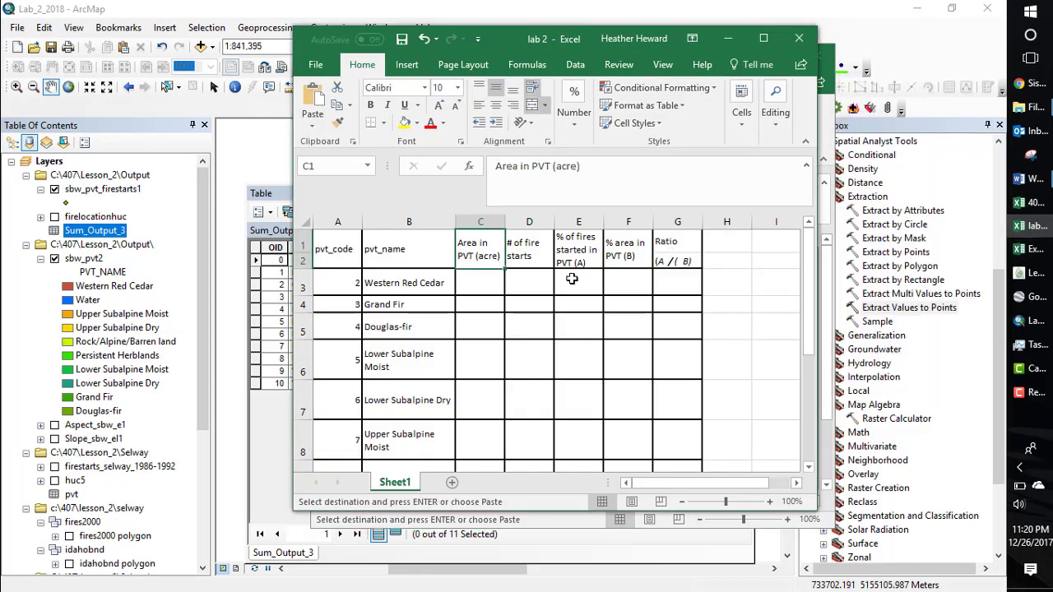
pyautogui.click(484, 281)
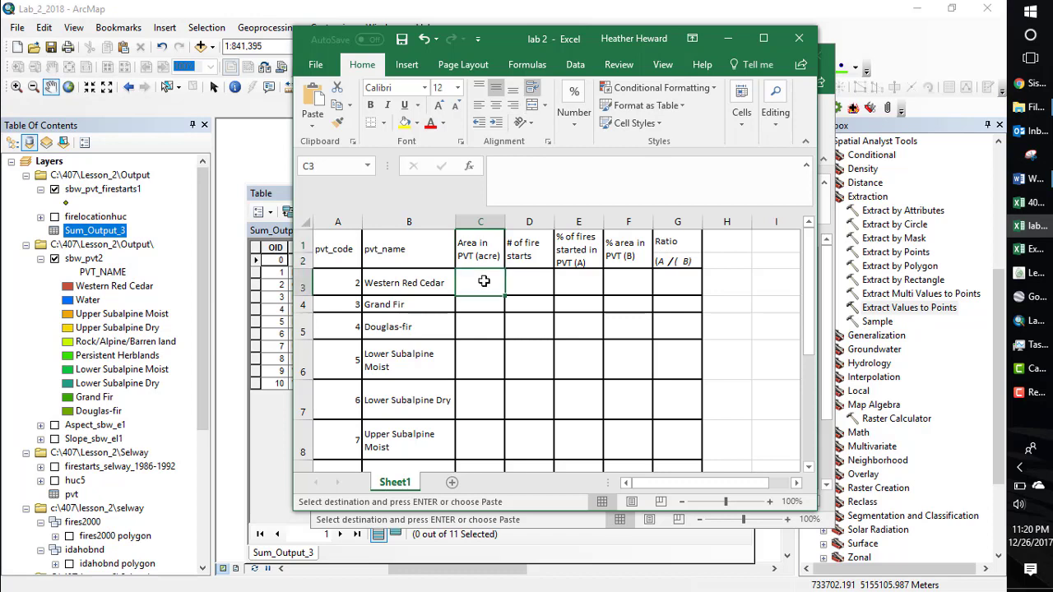
pyautogui.hotkey('ctrl', 'v')
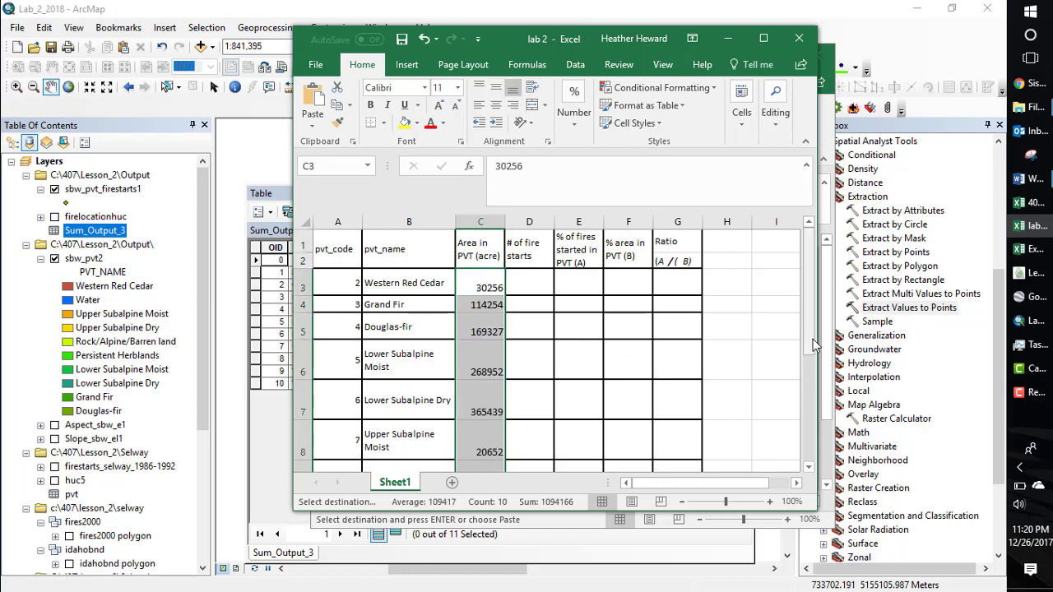
pyautogui.moveTo(812, 339)
pyautogui.mouseDown()
pyautogui.moveTo(816, 421)
pyautogui.moveTo(808, 347)
pyautogui.mouseUp()
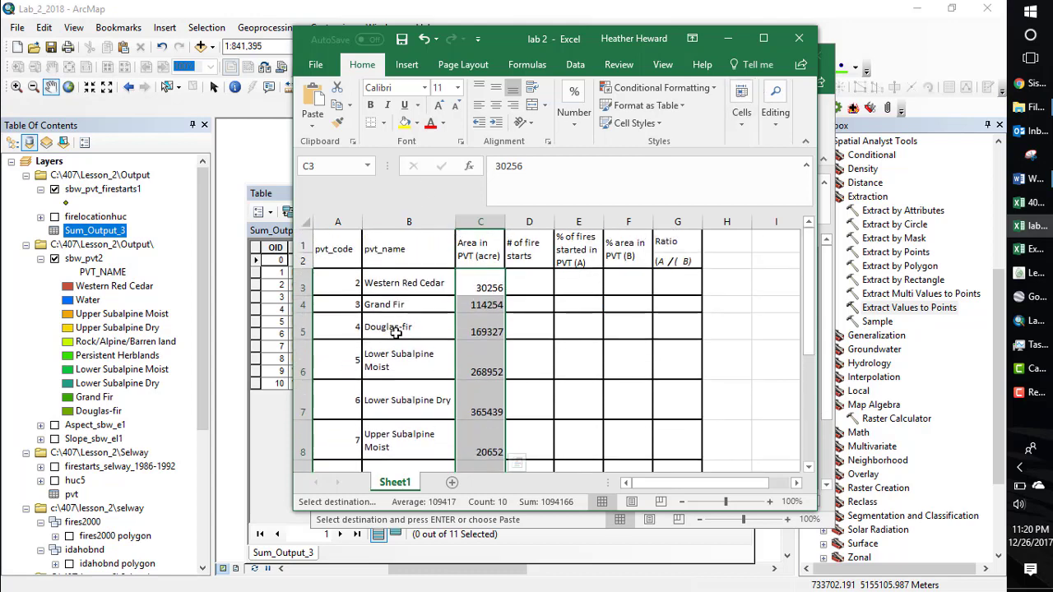
# Step: Close the Export_Output workbook and minimize the other Excel workbooks to return to the Sum_Output_3 table in ArcMap
pyautogui.click(728, 38)
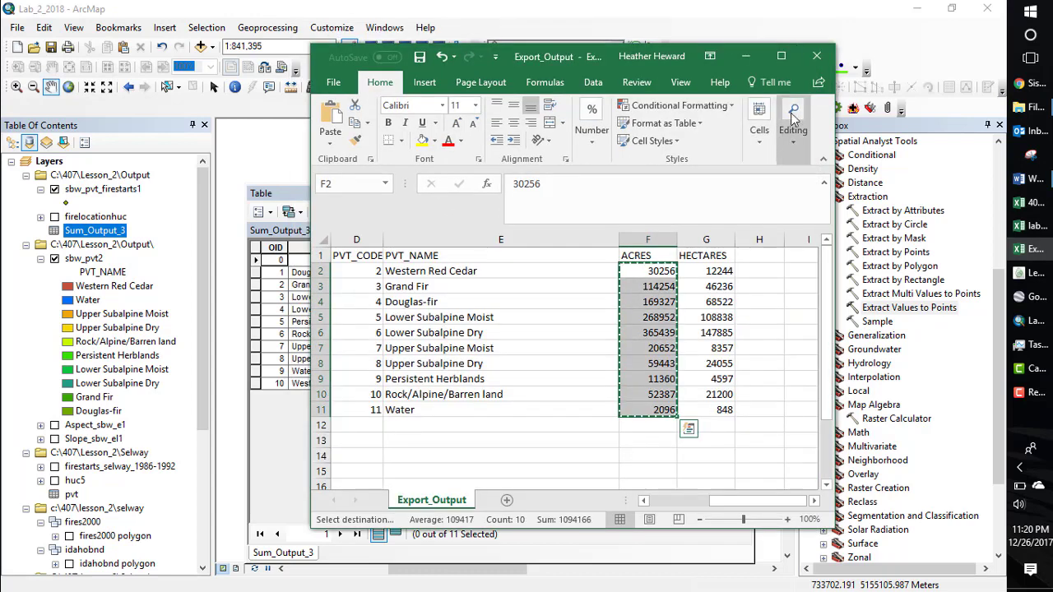
pyautogui.click(816, 55)
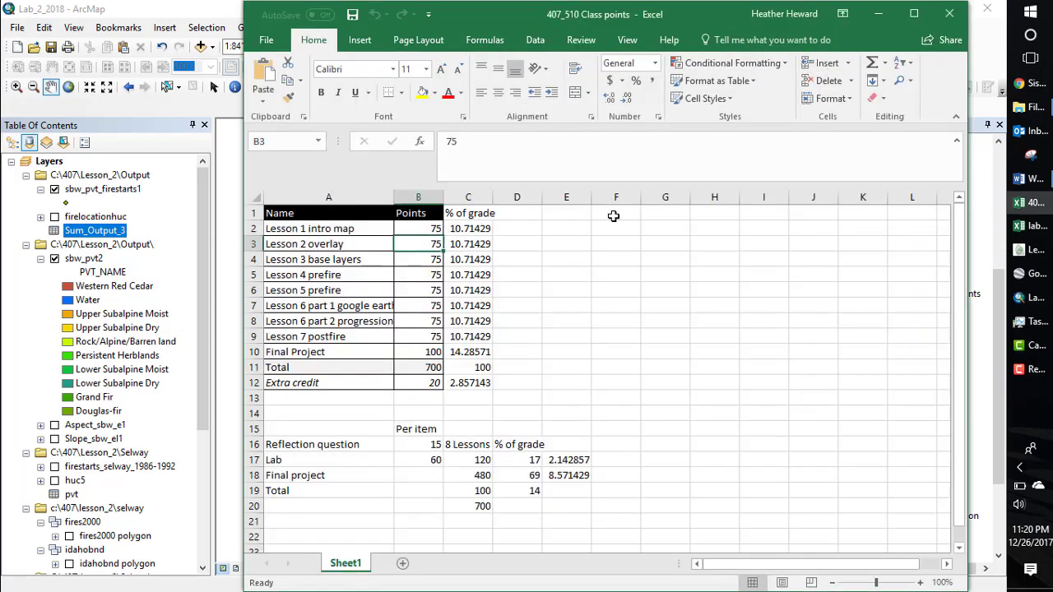
pyautogui.click(877, 14)
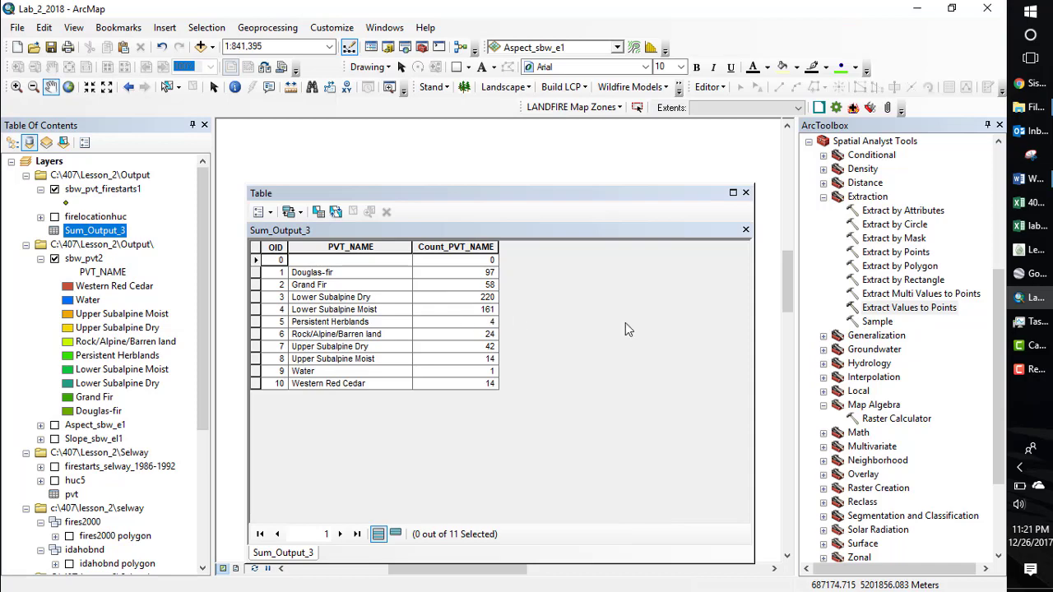
# Step: Place the lab 2 workbook beside the Sum_Output_3 table and enter 14 as the number of fire starts for Western Red Cedar
pyautogui.click(1032, 225)
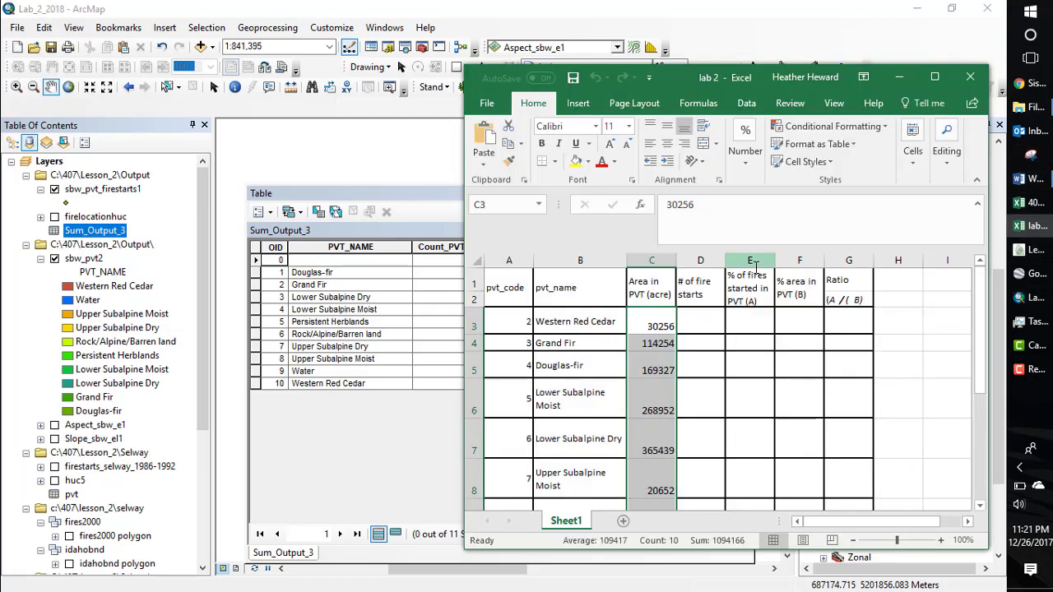
pyautogui.click(699, 323)
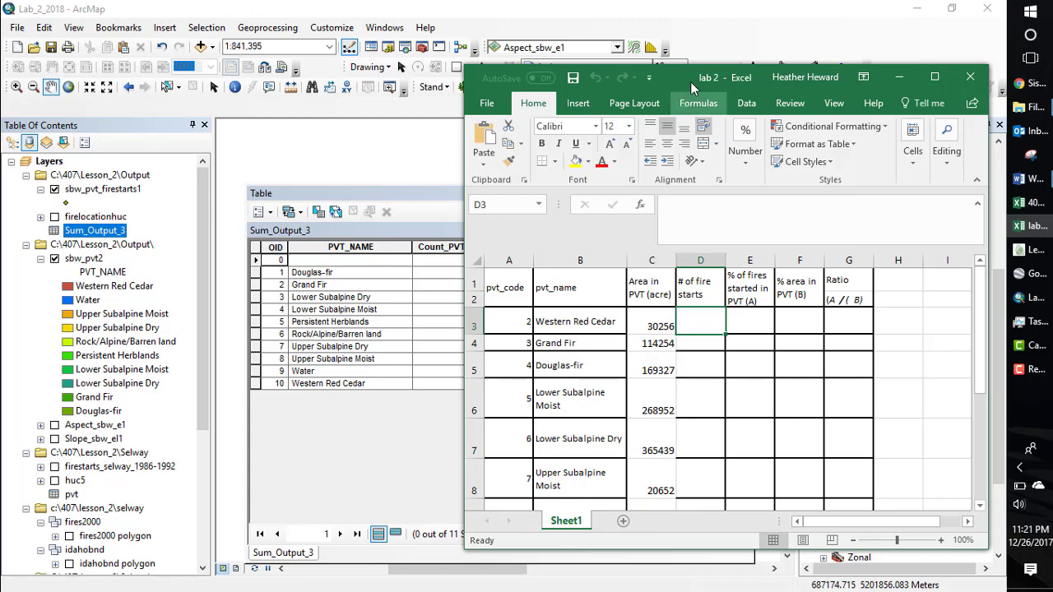
pyautogui.moveTo(681, 73); pyautogui.dragTo(726, 68)
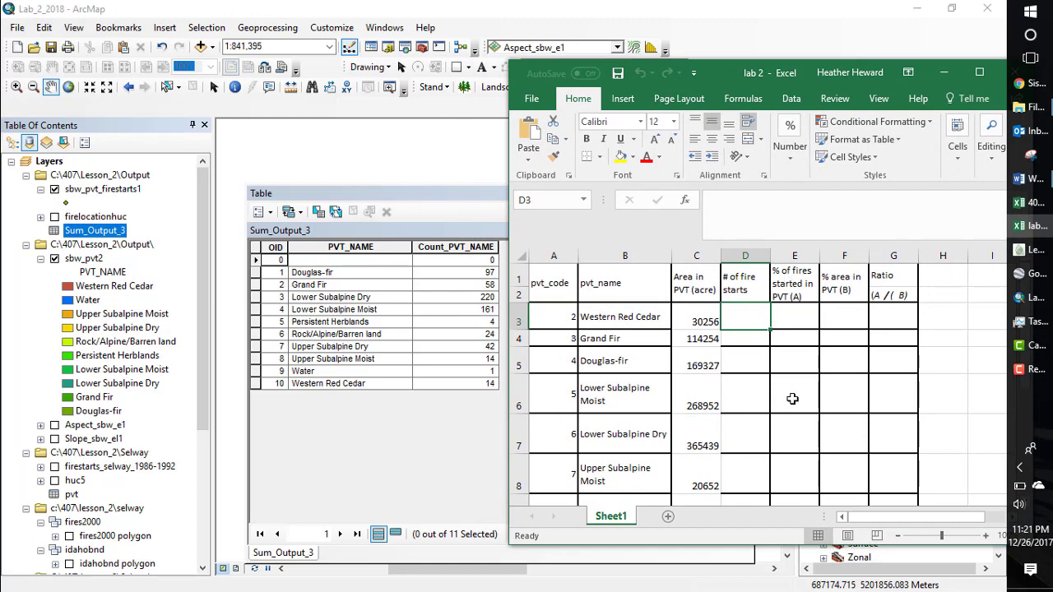
pyautogui.write('14')
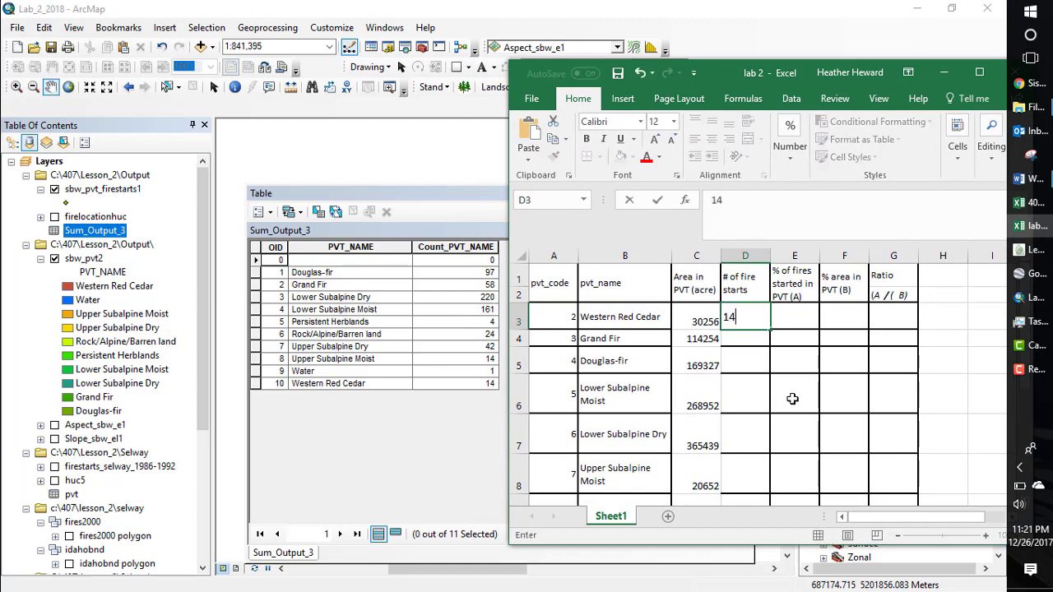
pyautogui.click(745, 339)
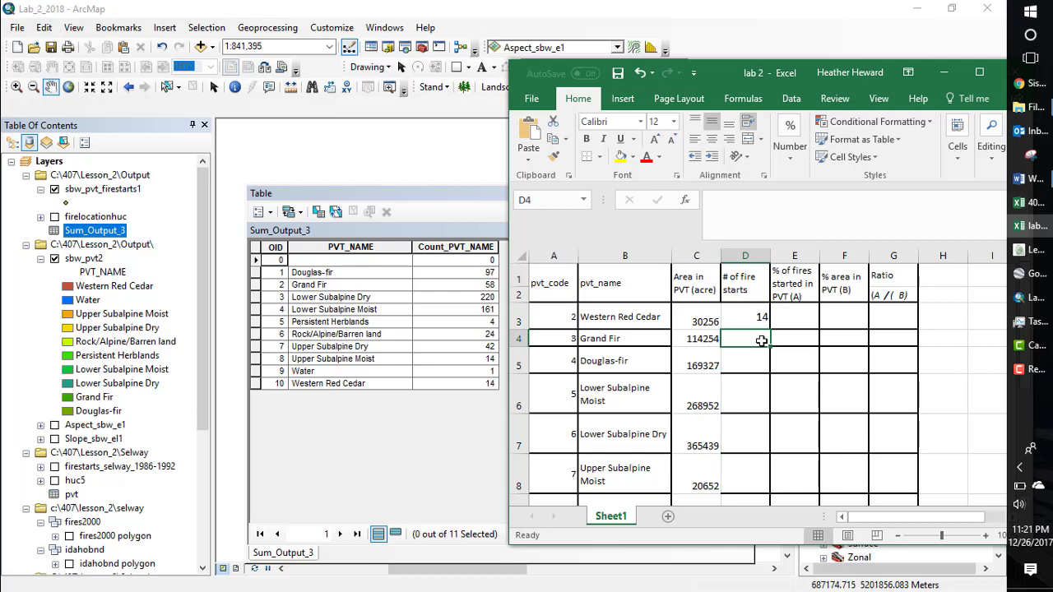
# Step: Enter the number of fire starts as 58 for Grand Fir and 97 for Douglas-fir
pyautogui.write('58')
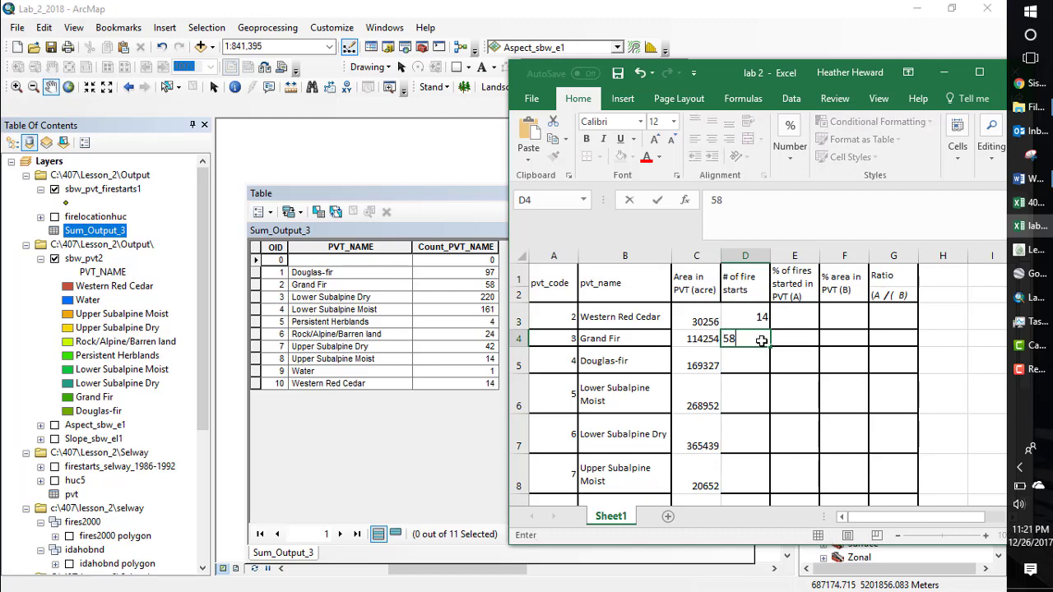
pyautogui.click(746, 362)
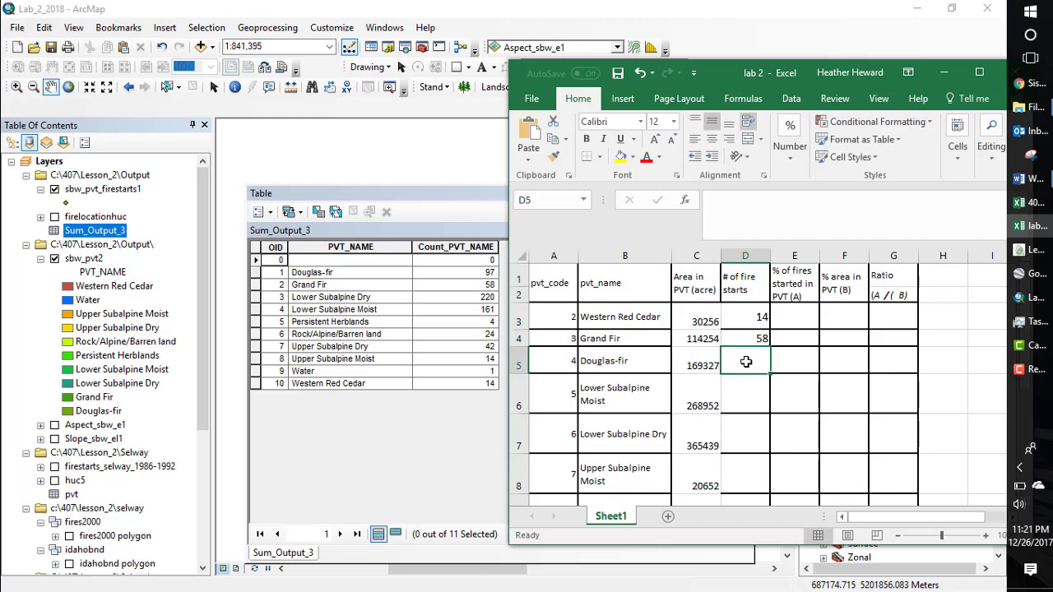
pyautogui.write('97')
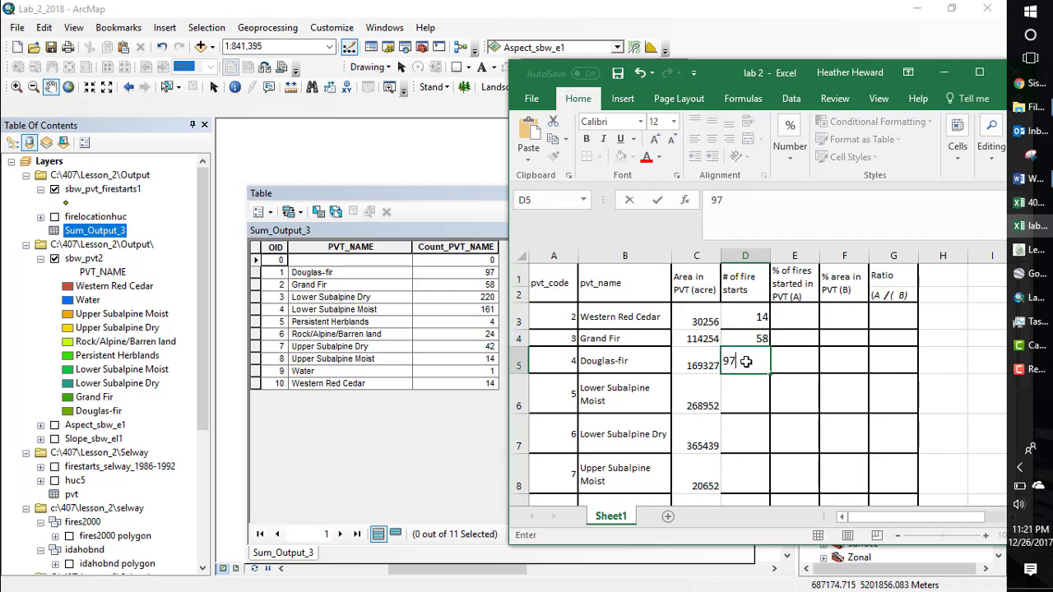
pyautogui.click(806, 383)
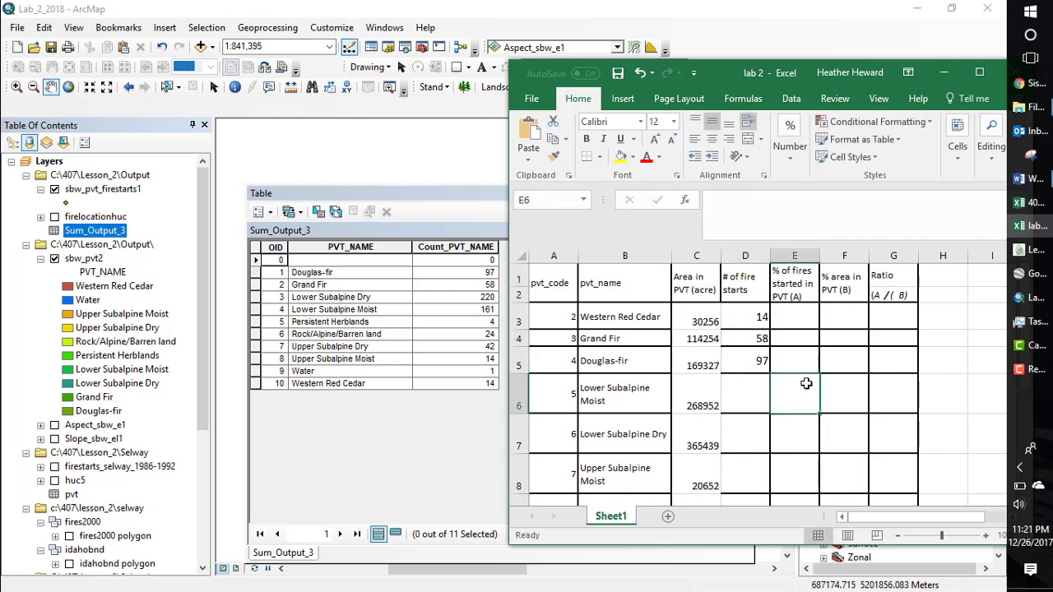
# Step: Add the label Total in cell B13, below the Water row
pyautogui.click(792, 317)
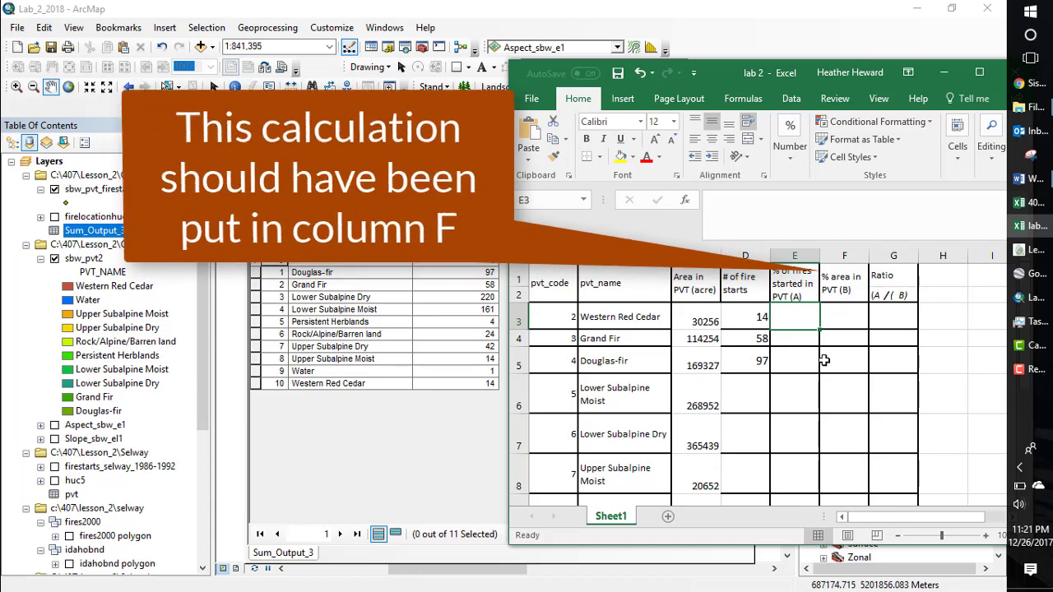
pyautogui.scroll(-1, 823, 360)
pyautogui.scroll(1, 823, 360)
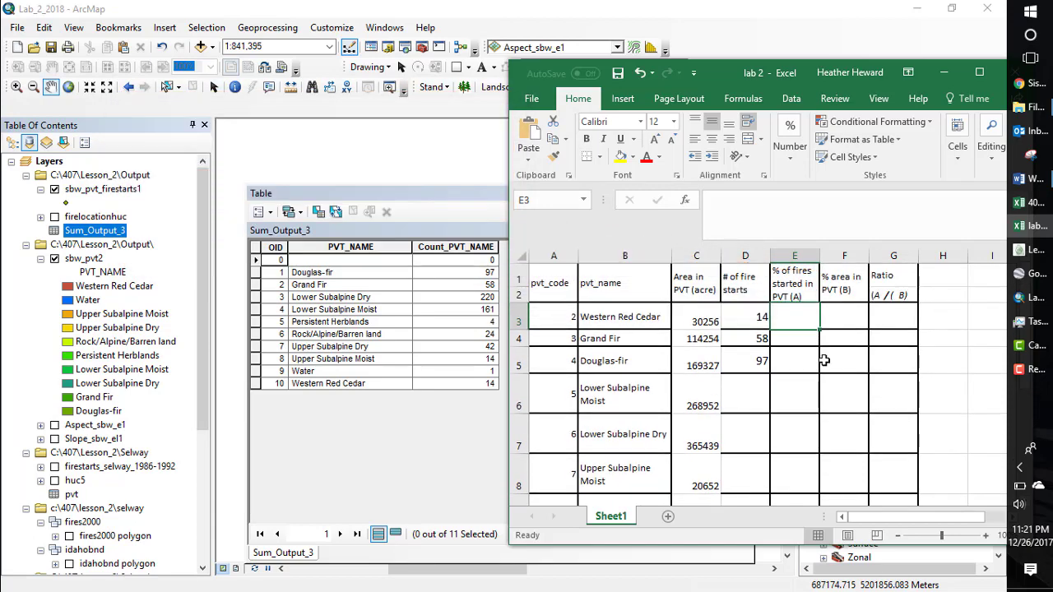
pyautogui.scroll(-4, 823, 360)
pyautogui.scroll(1, 823, 360)
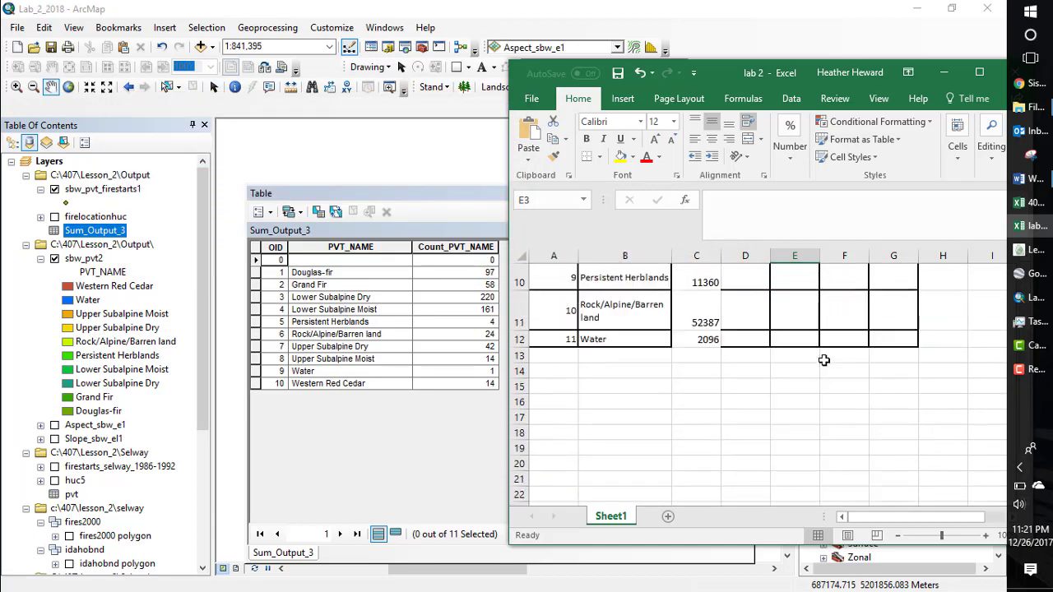
pyautogui.click(645, 355)
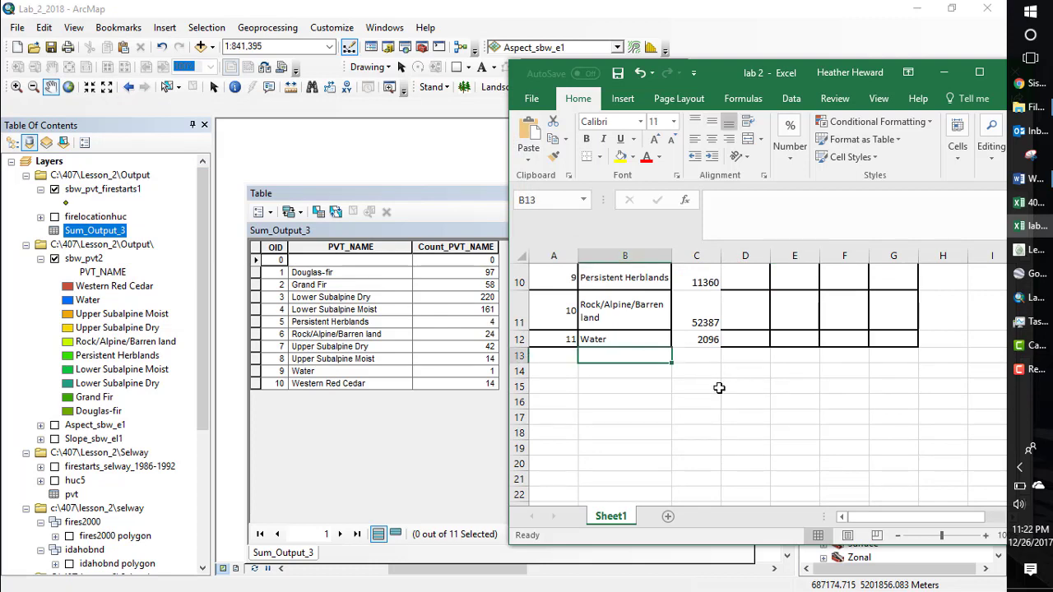
pyautogui.write('Total')
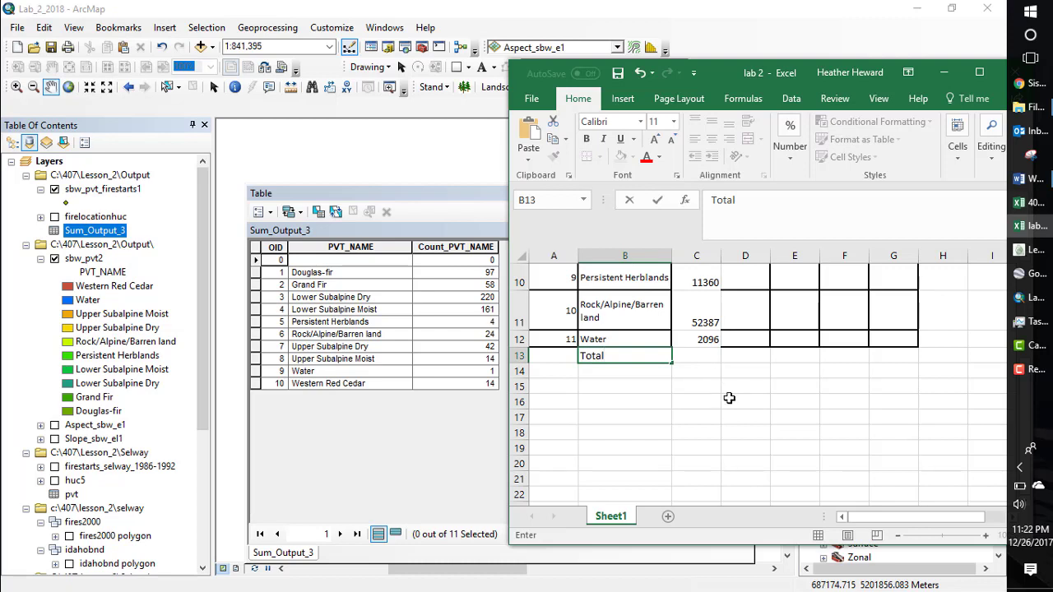
pyautogui.click(728, 397)
# Step: Maximize the lab 2 workbook and total the PVT areas in C3 through C12 with a SUM formula in cell C13
pyautogui.click(694, 355)
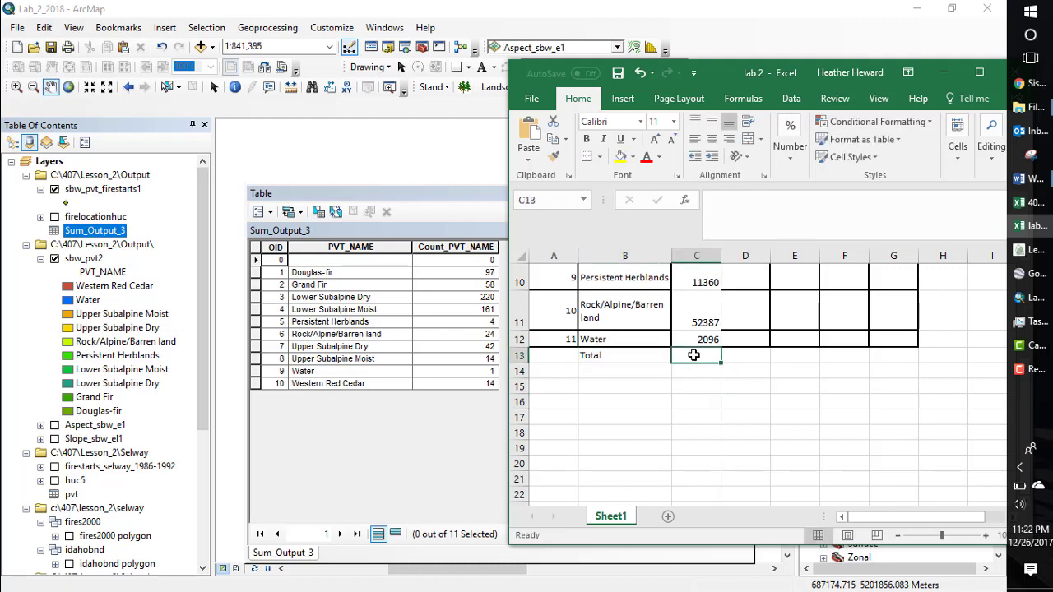
pyautogui.write('=')
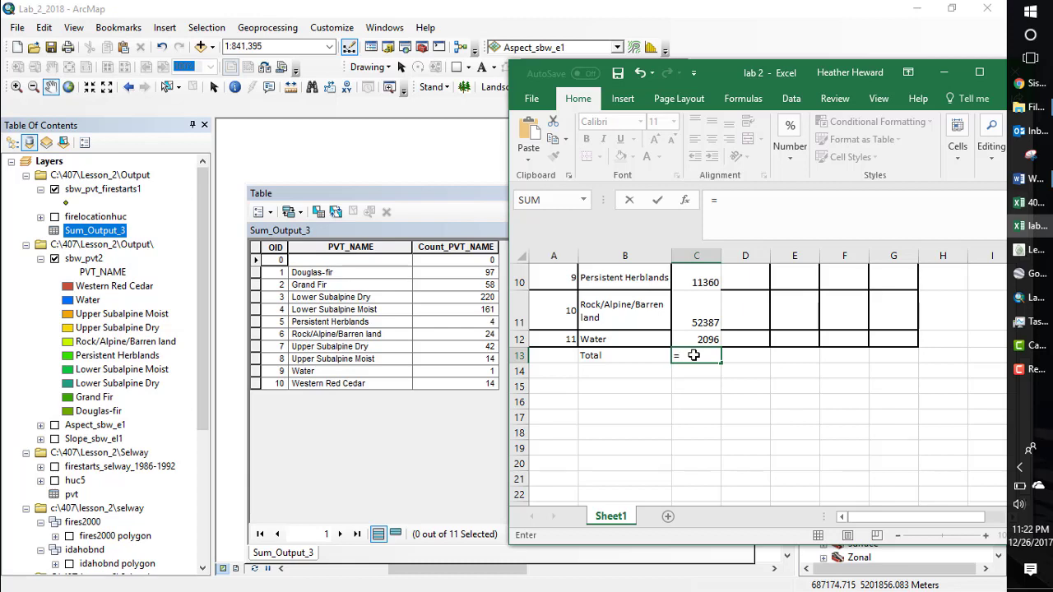
pyautogui.write('sum')
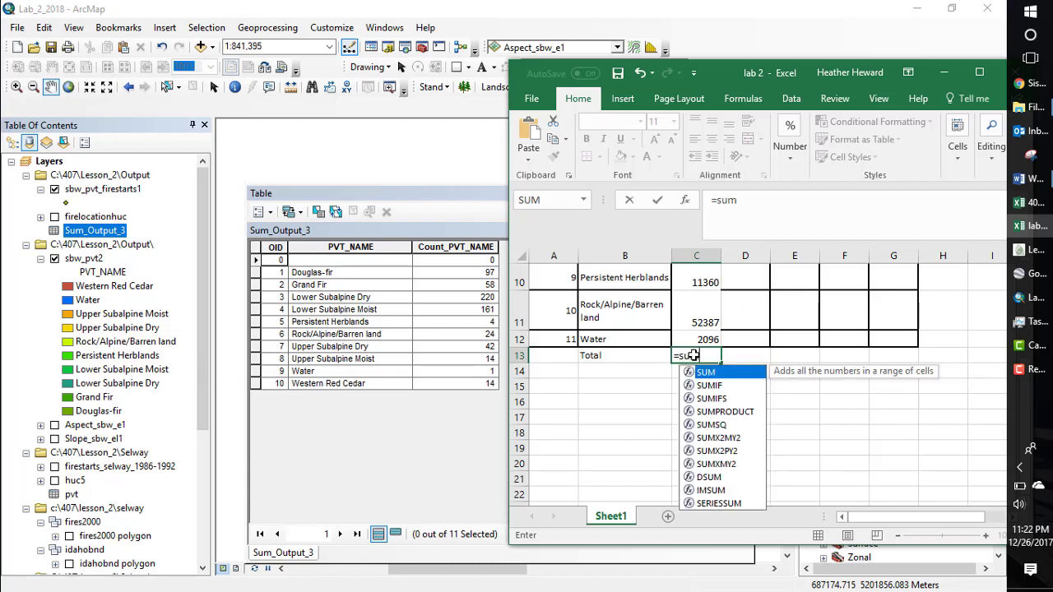
pyautogui.write('(')
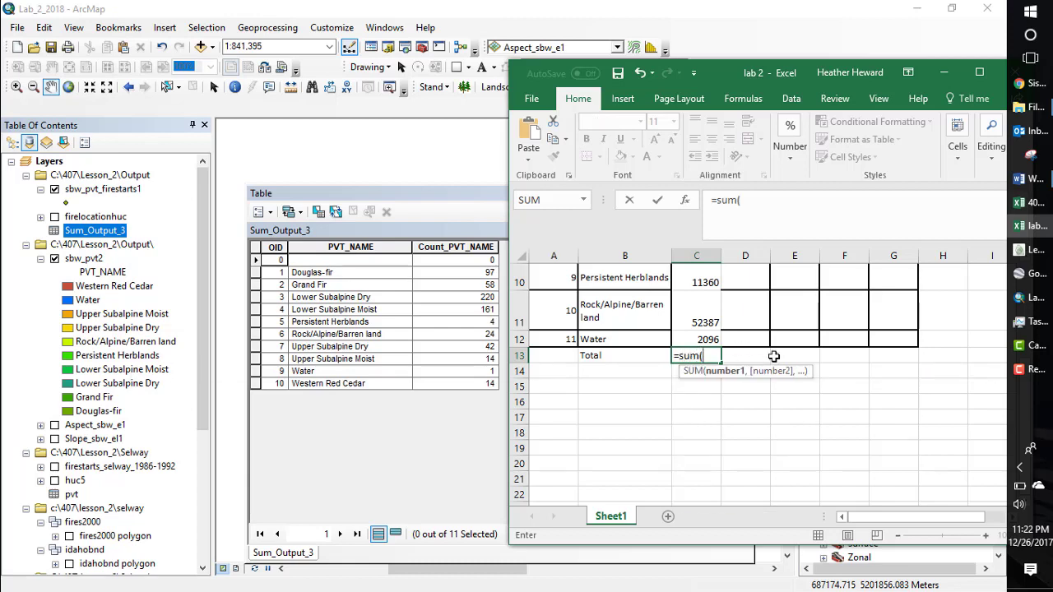
pyautogui.scroll(3, 773, 355)
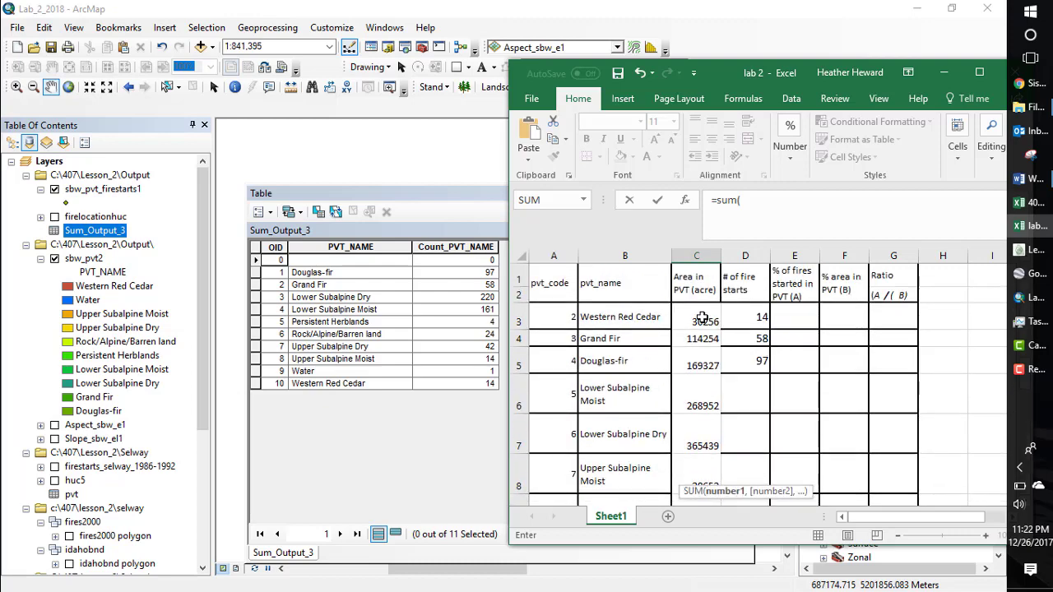
pyautogui.click(979, 76)
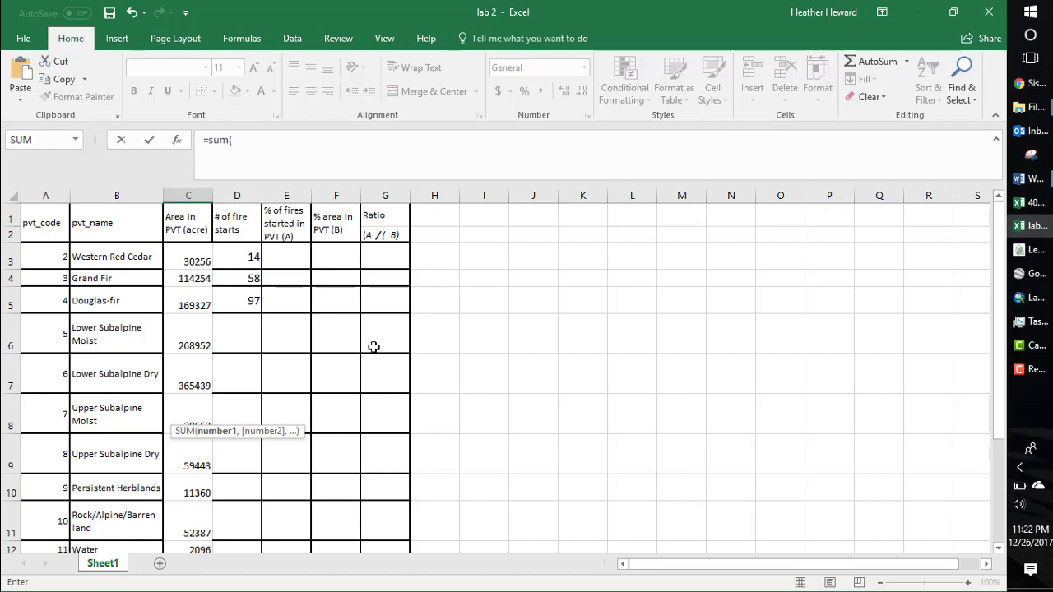
pyautogui.scroll(-2, 373, 346)
pyautogui.scroll(2, 372, 347)
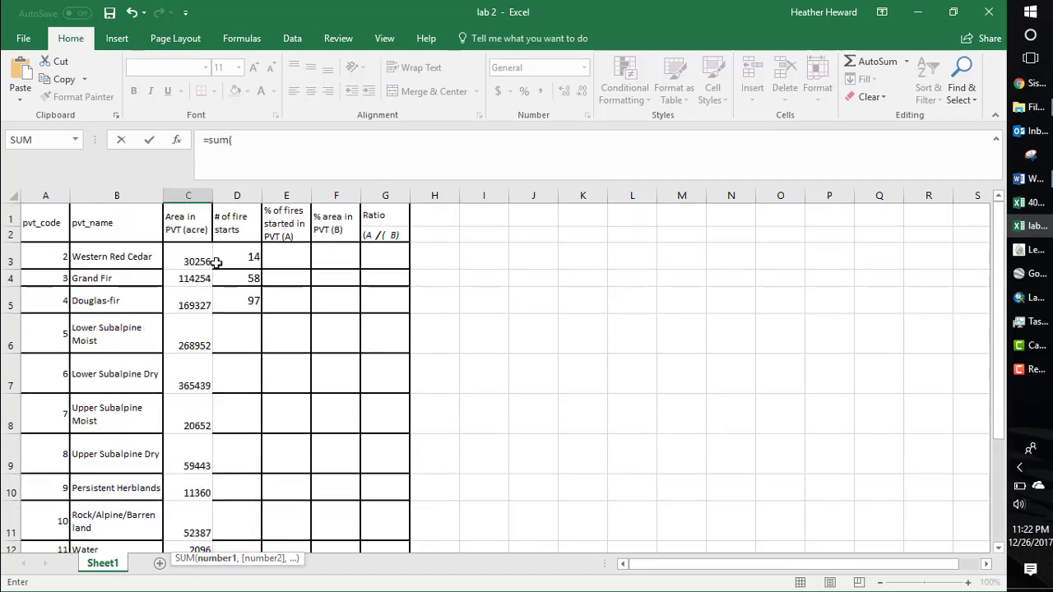
pyautogui.moveTo(188, 255); pyautogui.dragTo(186, 513)
pyautogui.press('Return')
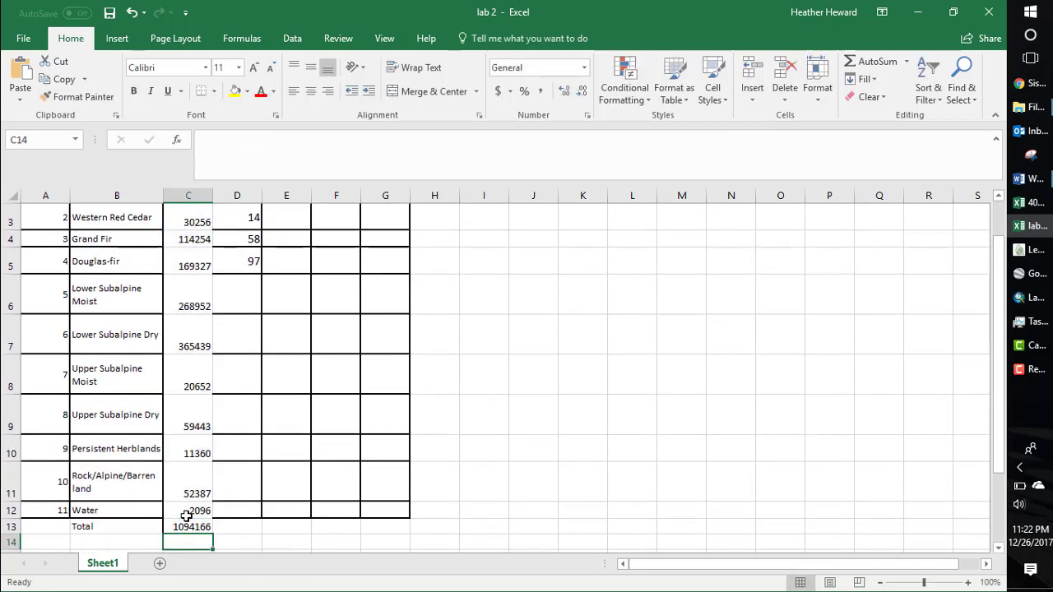
# Step: Calculate Western Red Cedar's percentage of the total area in cell E3 with the formula =(C3/C13)*100
pyautogui.scroll(1, 425, 489)
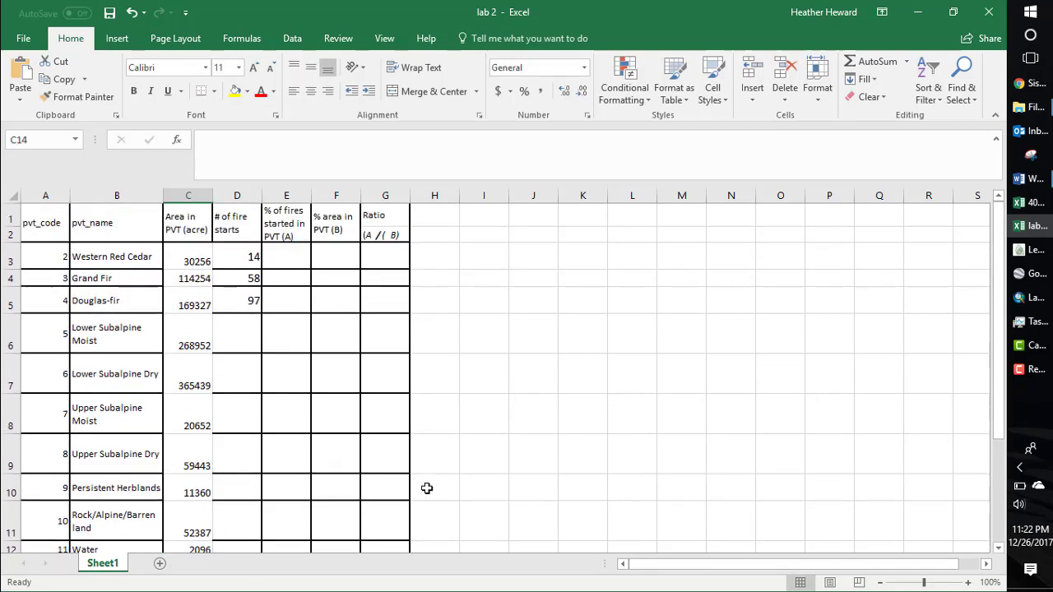
pyautogui.click(282, 257)
pyautogui.doubleClick(283, 259)
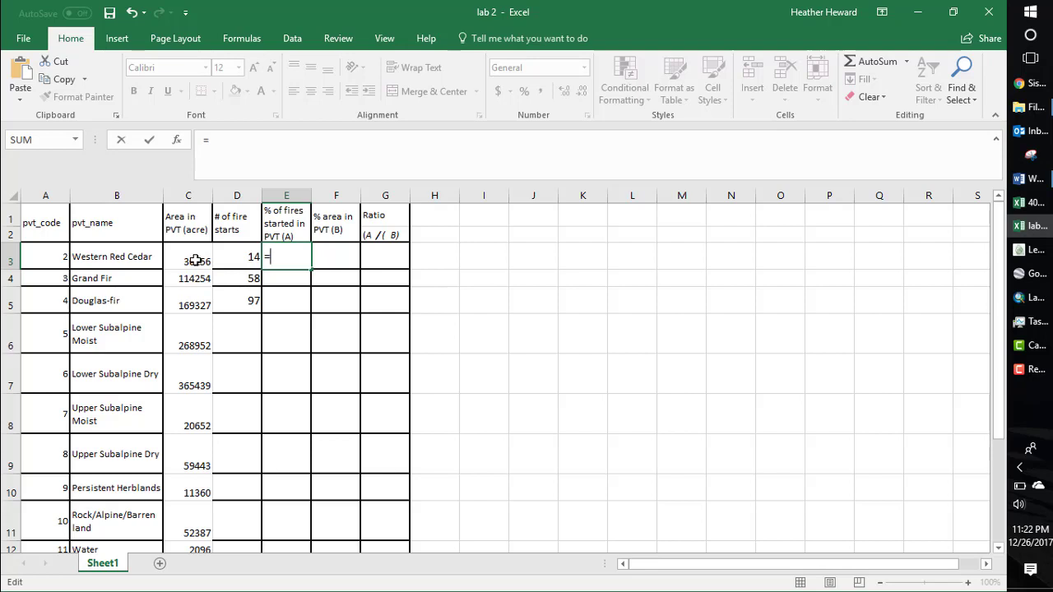
pyautogui.click(195, 260)
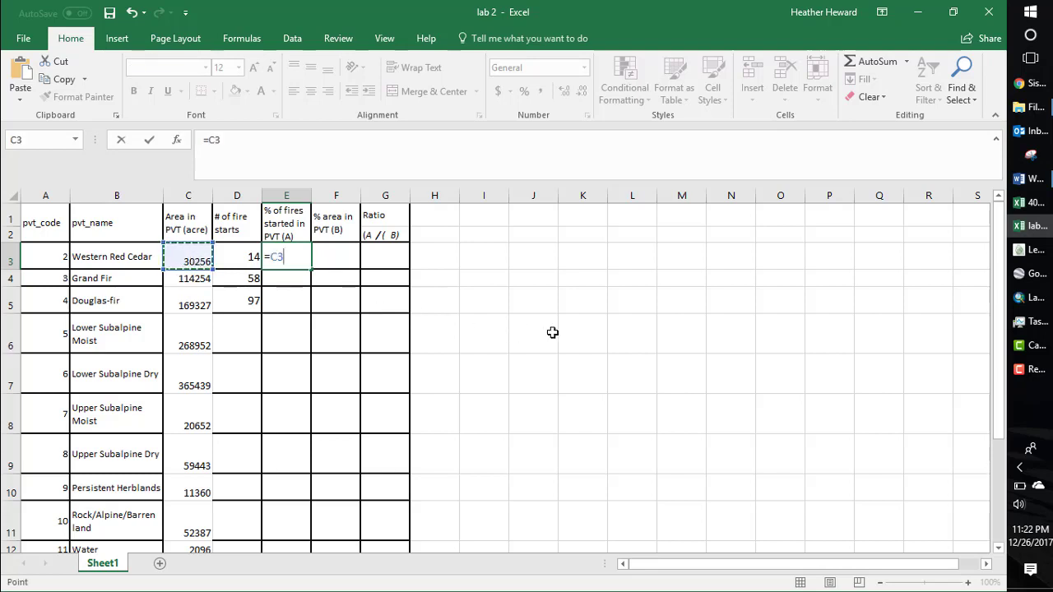
pyautogui.write('/')
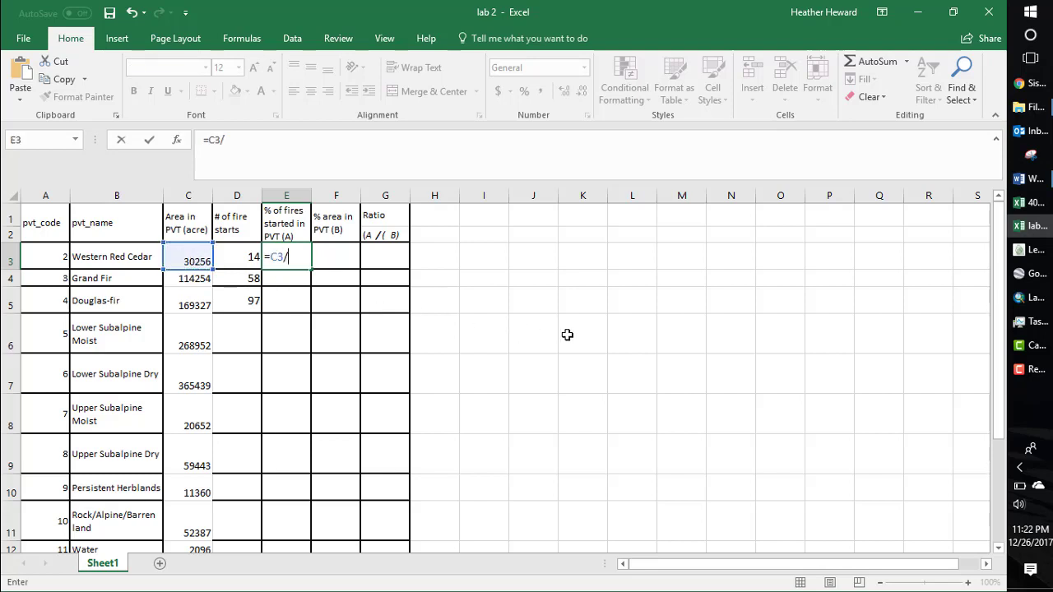
pyautogui.scroll(-5, 630, 395)
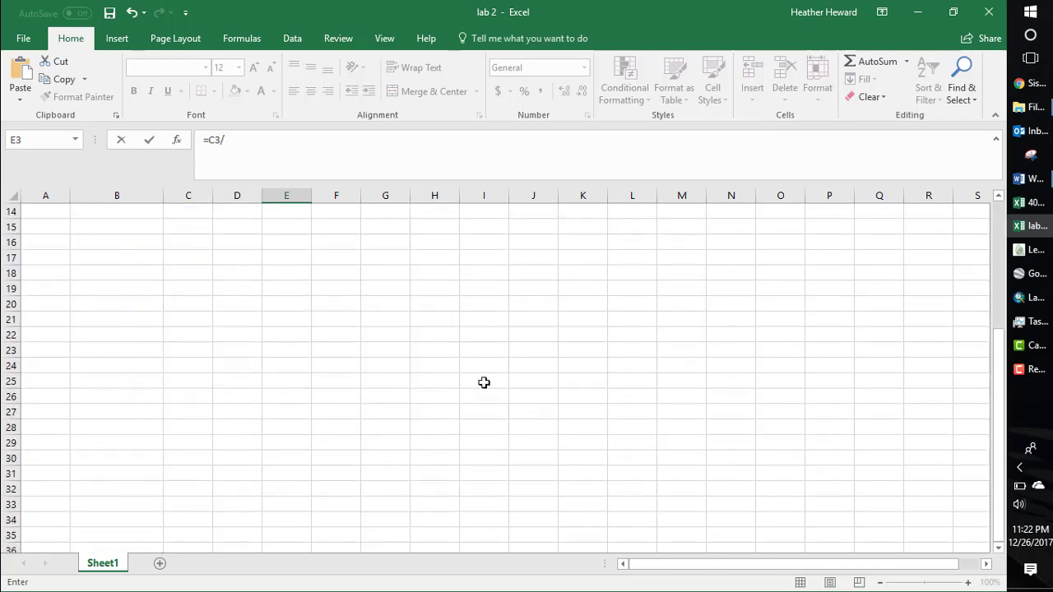
pyautogui.scroll(3, 277, 321)
pyautogui.click(197, 371)
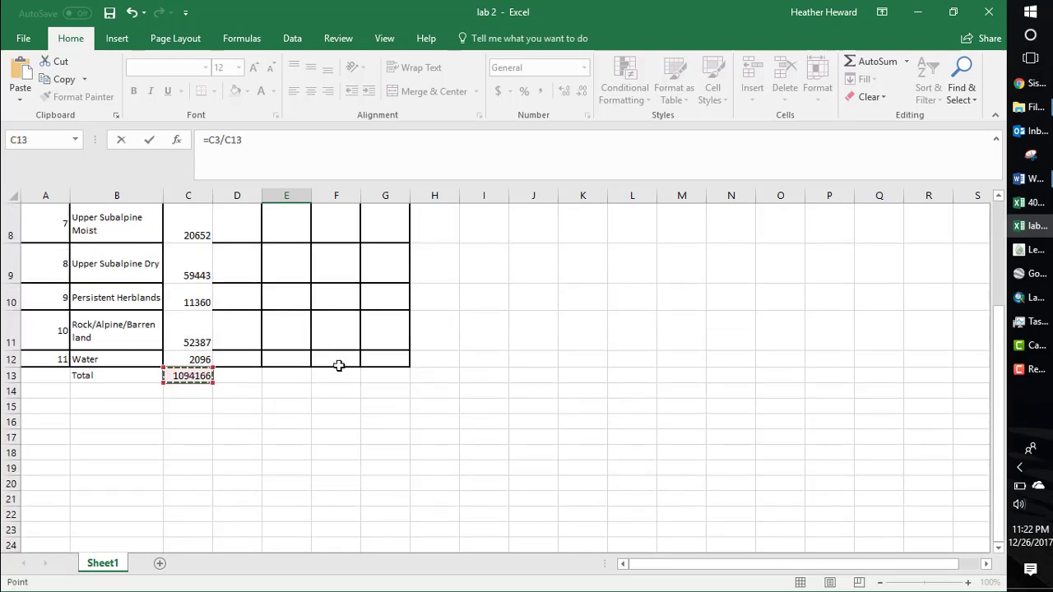
pyautogui.scroll(2, 395, 366)
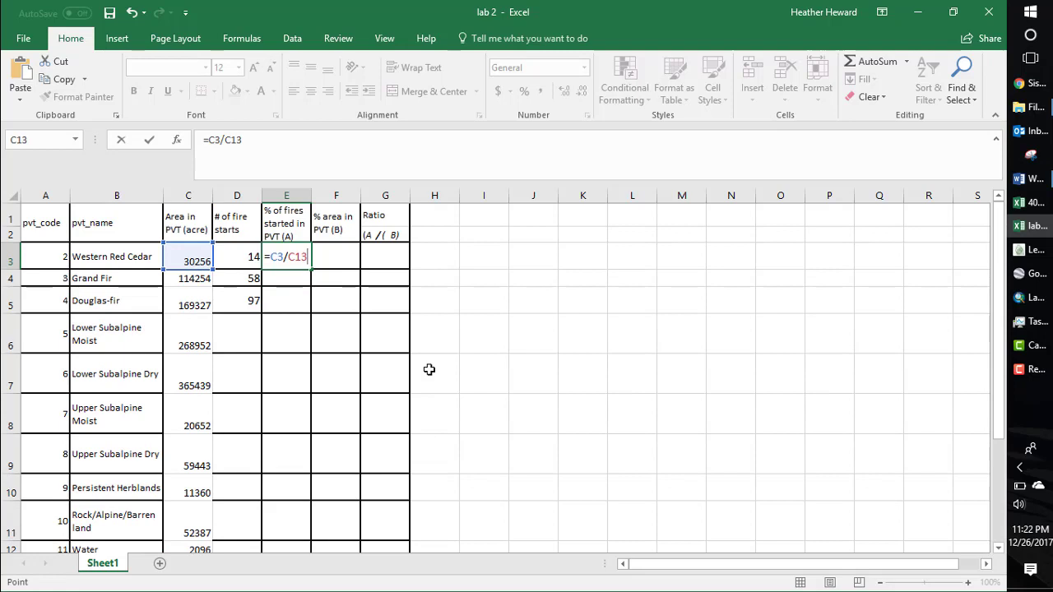
pyautogui.write('*')
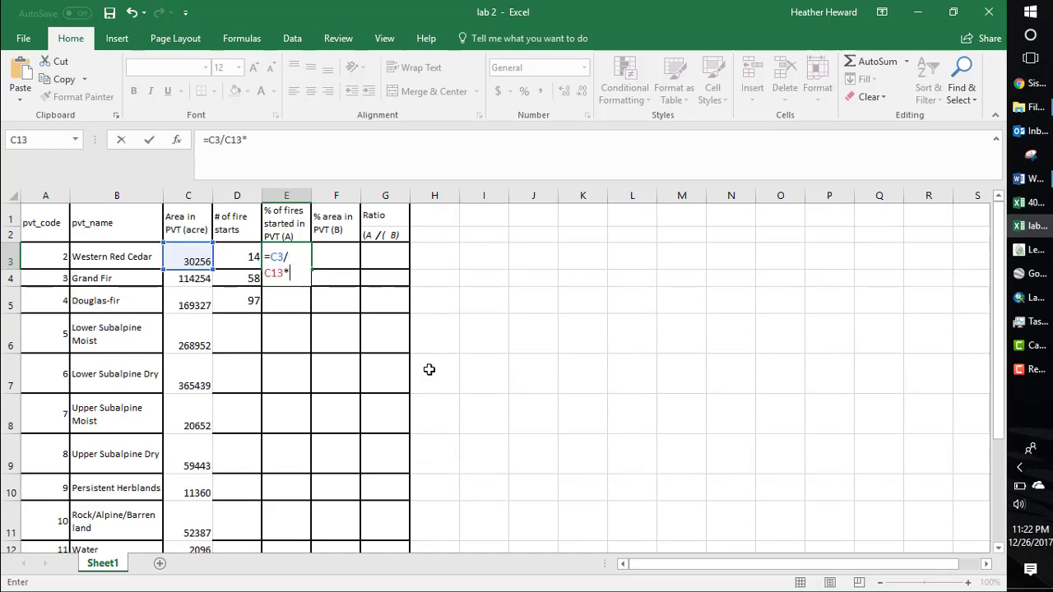
pyautogui.write('100')
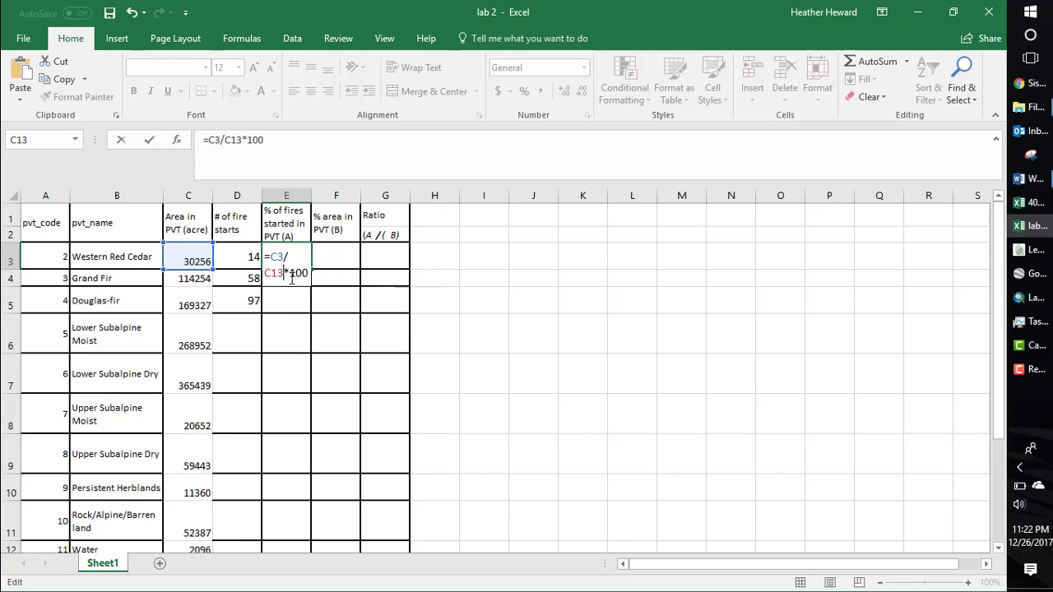
pyautogui.write('0')
pyautogui.press('BackSpace')
pyautogui.write(')')
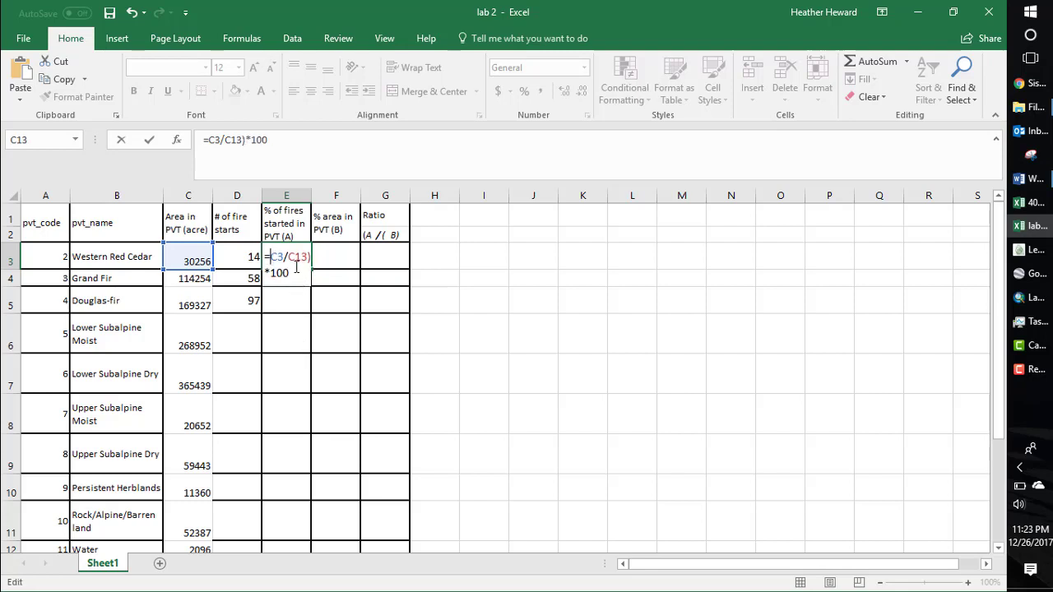
pyautogui.write('(')
pyautogui.press('Return')
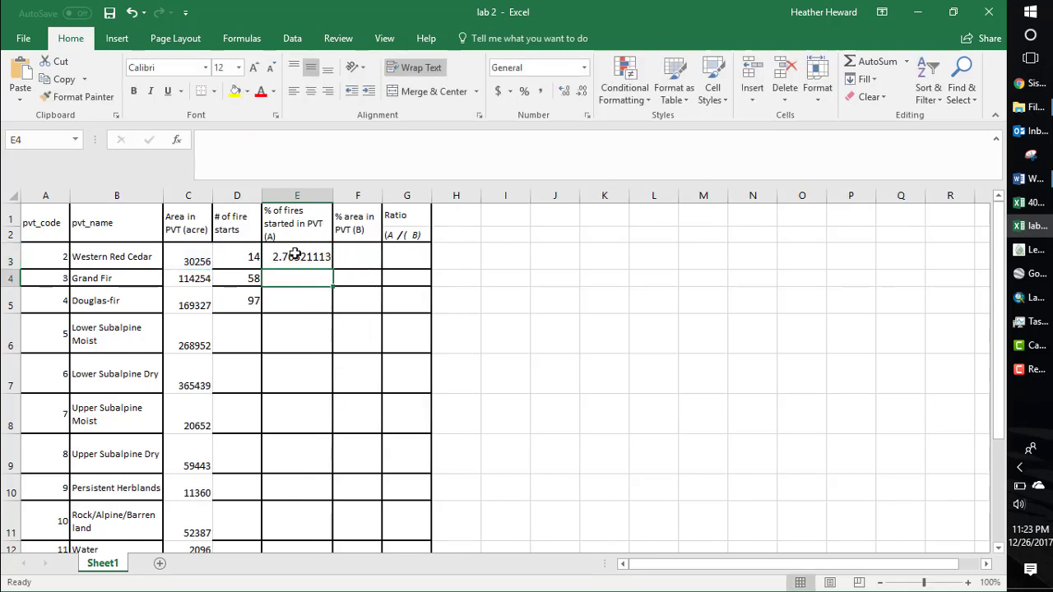
# Step: Review the percentage formula in E3 and fill it down through E5 for Grand Fir and Douglas-fir
pyautogui.doubleClick(282, 257)
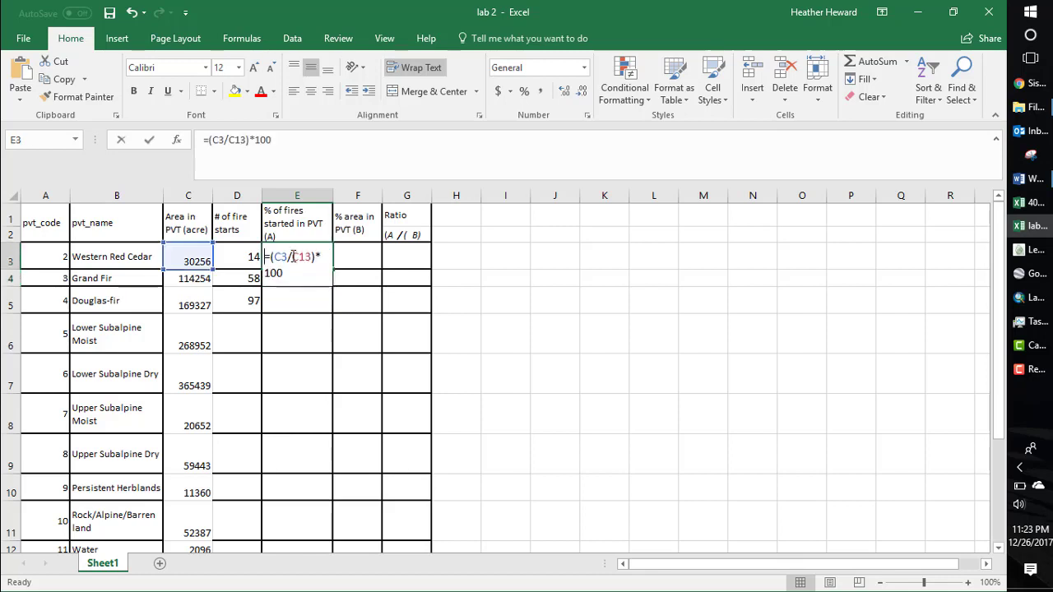
pyautogui.press('Return')
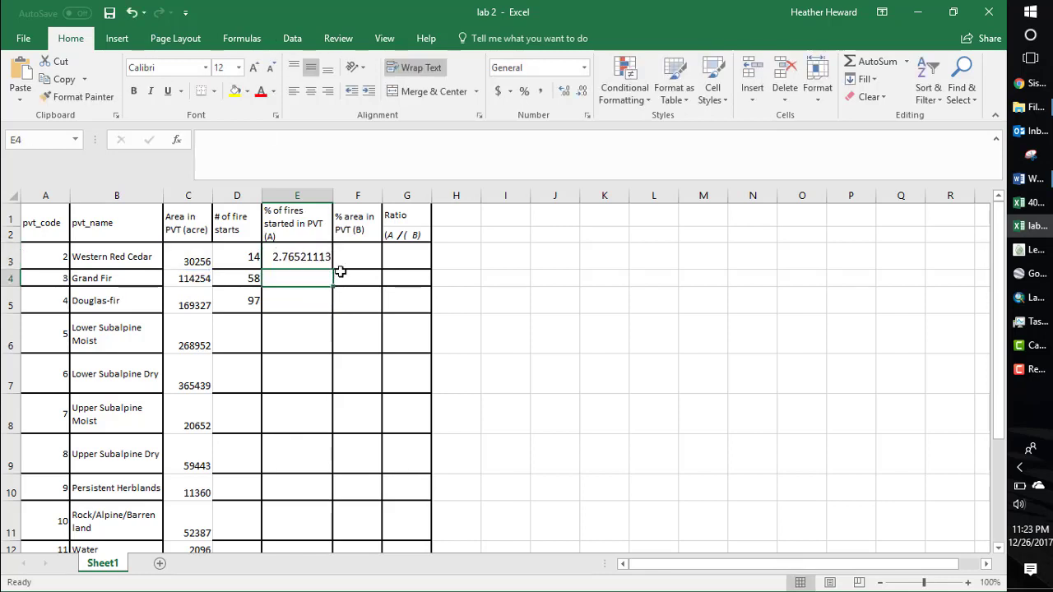
pyautogui.click(321, 258)
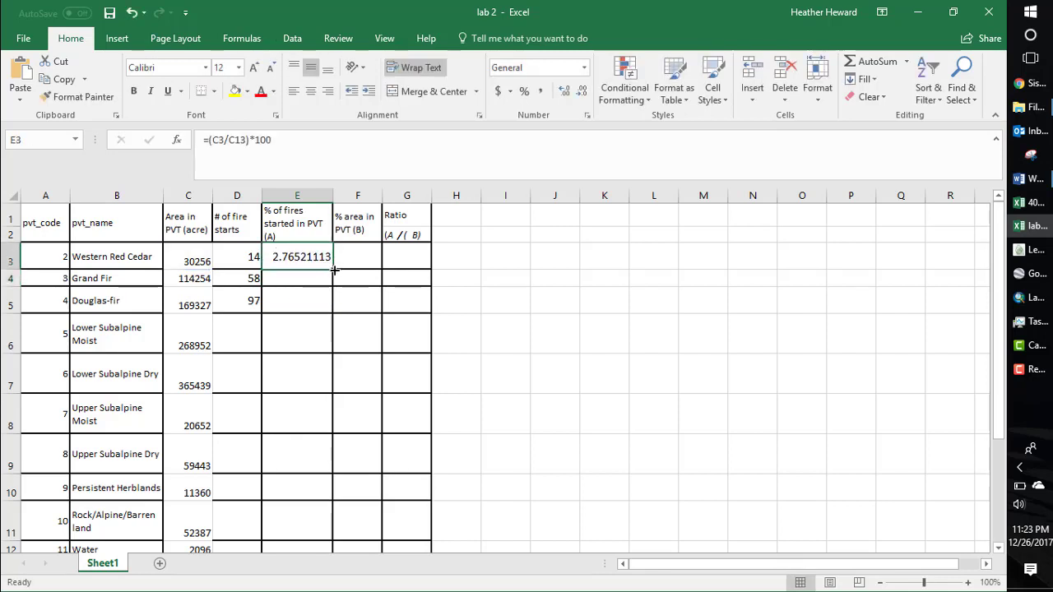
pyautogui.moveTo(336, 270); pyautogui.dragTo(329, 329)
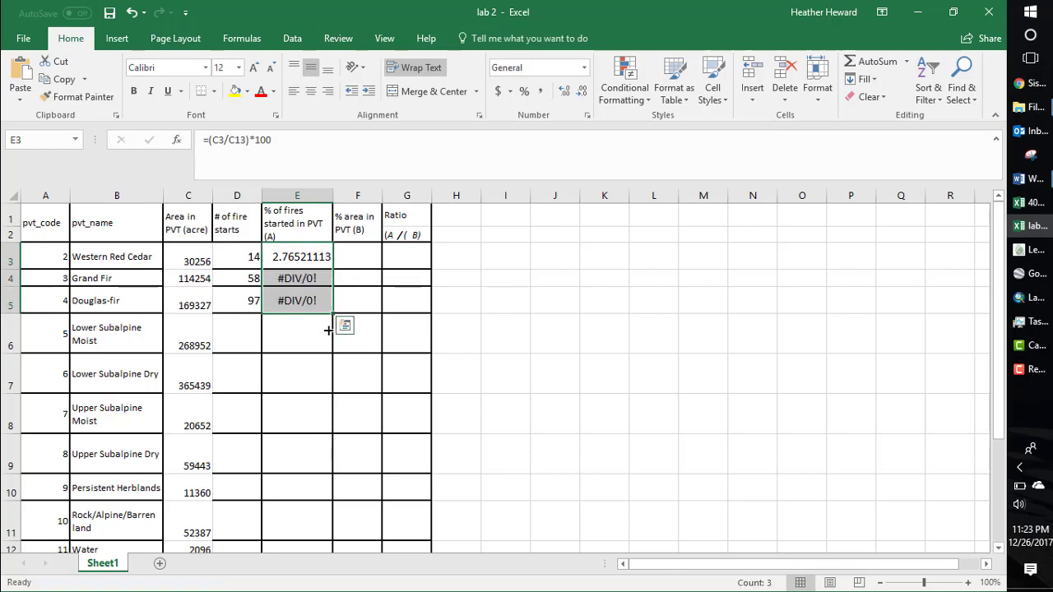
# Step: Lock the divisor's row in the Grand Fir formula in E4, making it =(C4/C$14)*100
pyautogui.doubleClick(305, 282)
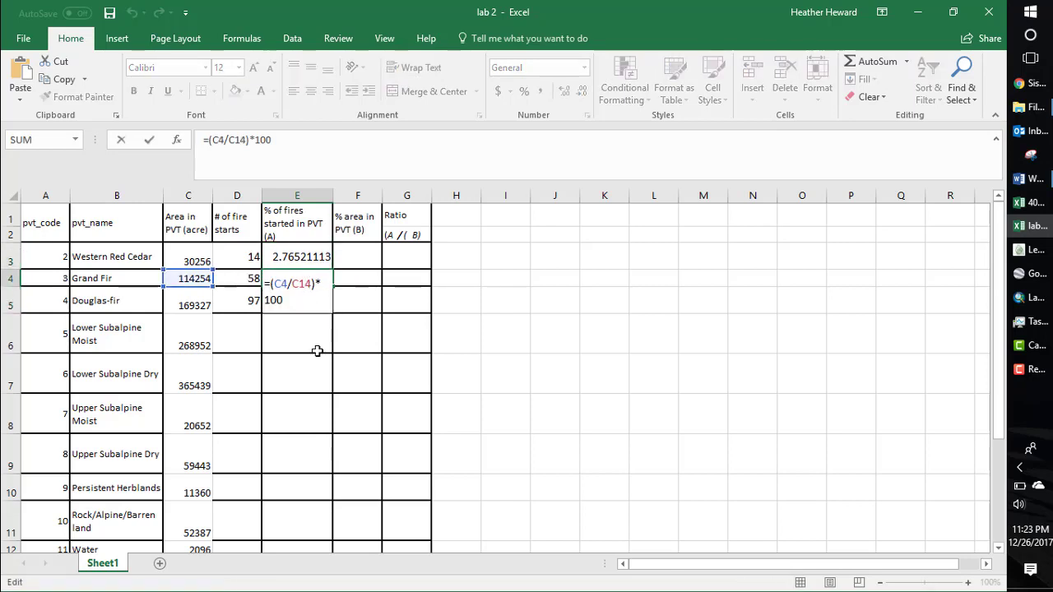
pyautogui.scroll(-1, 317, 351)
pyautogui.scroll(1, 317, 351)
pyautogui.click(301, 284)
pyautogui.write('$')
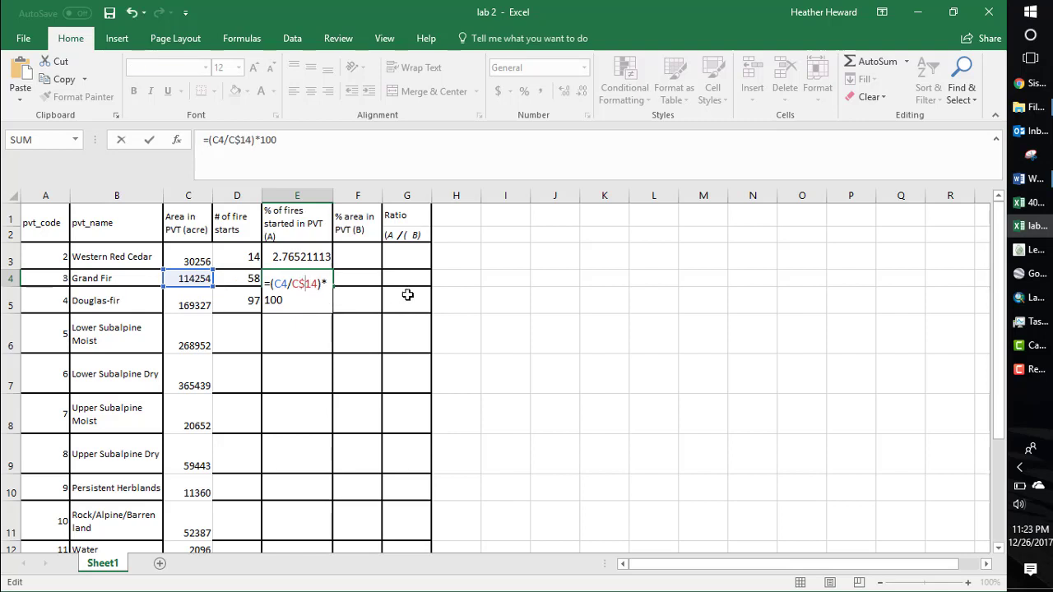
pyautogui.press('Return')
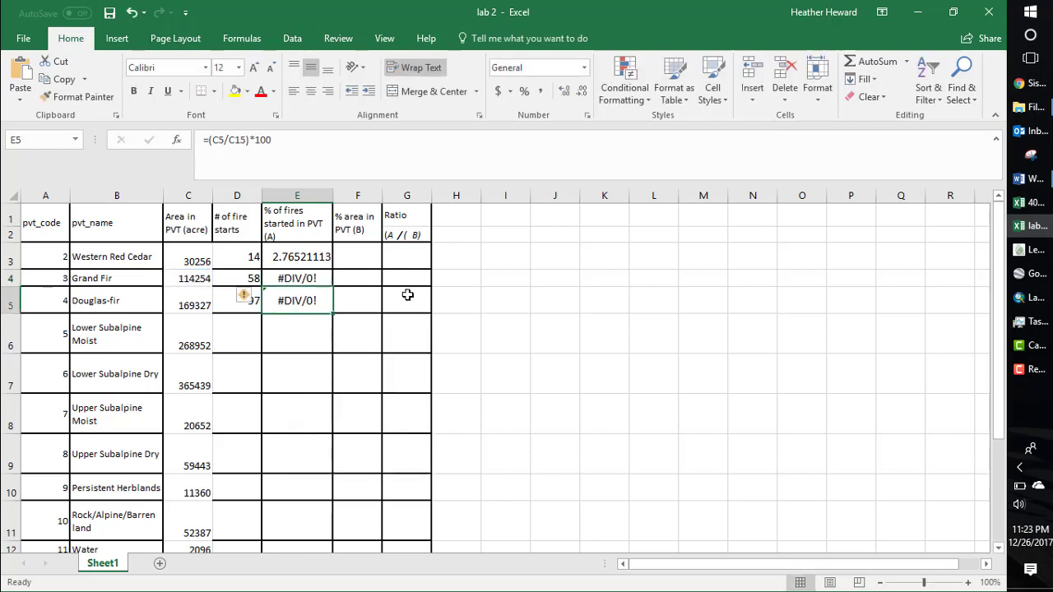
# Step: Lock the divisor's row in E3, making the formula =(C3/C$13)*100, and fill it down through E5
pyautogui.doubleClick(296, 256)
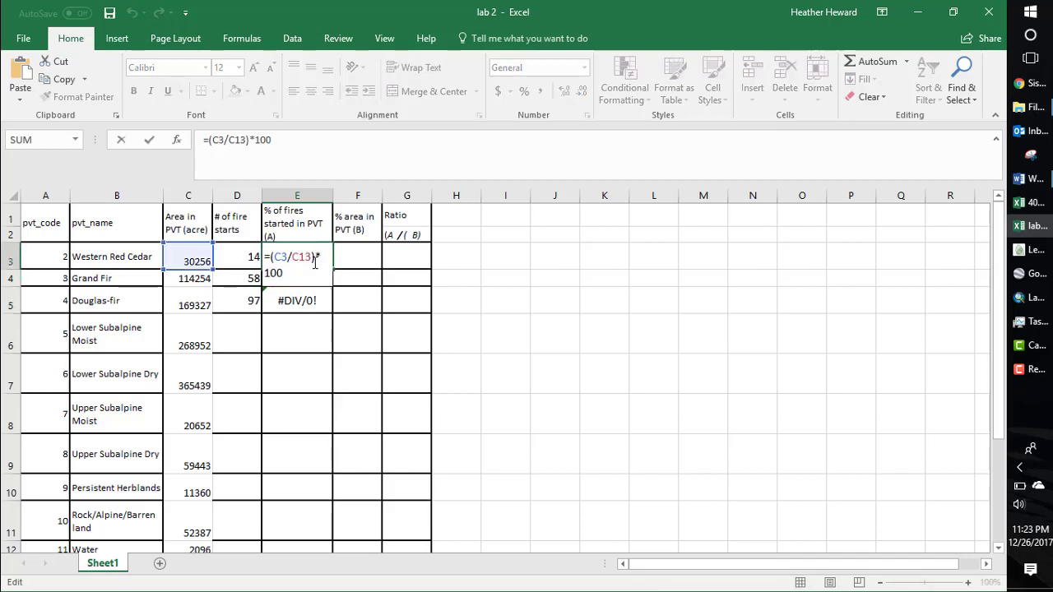
pyautogui.write('$')
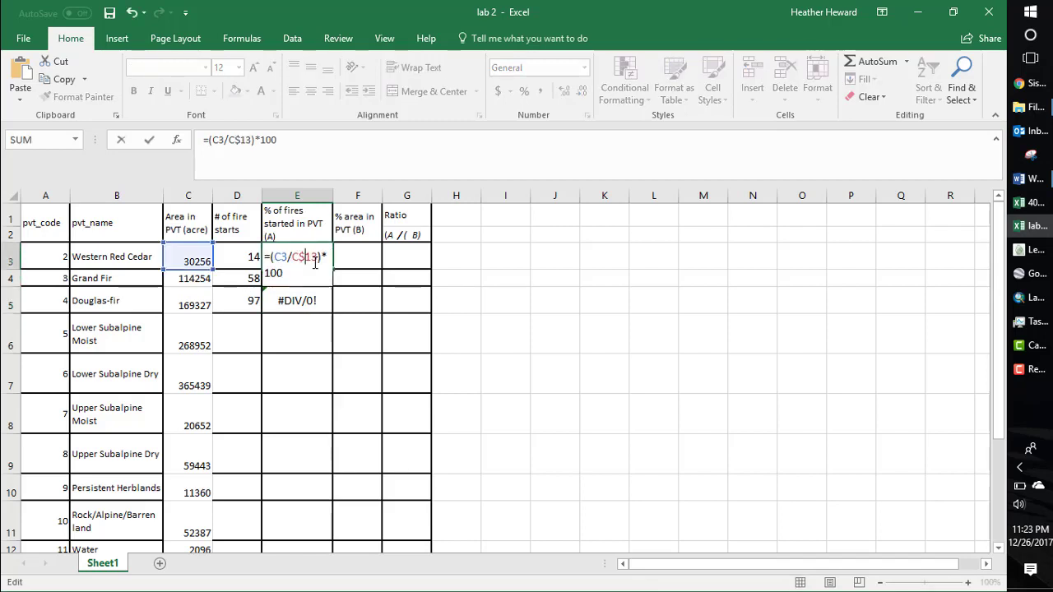
pyautogui.press('Return')
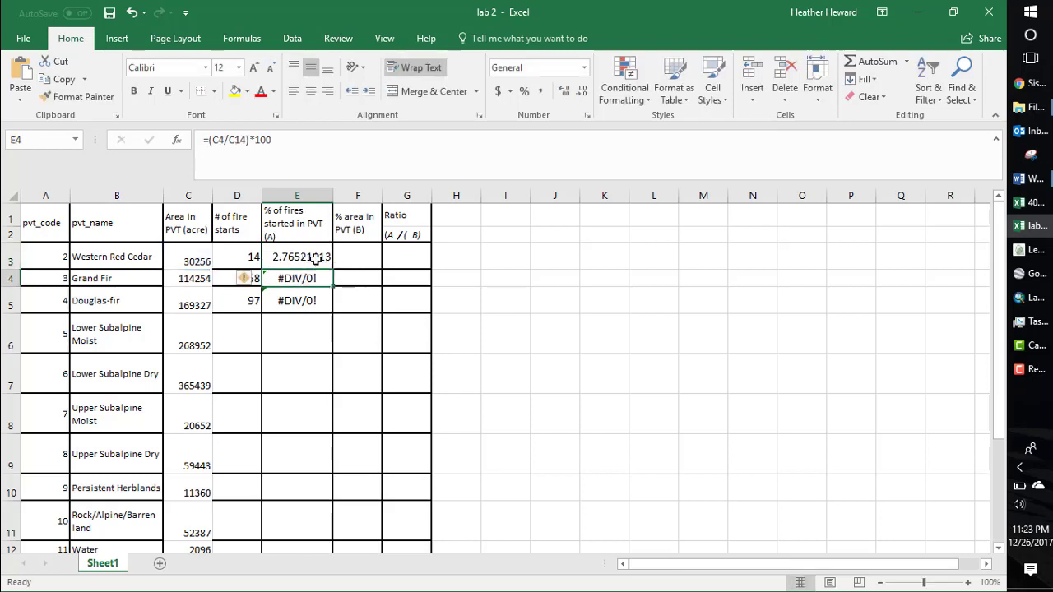
pyautogui.click(316, 258)
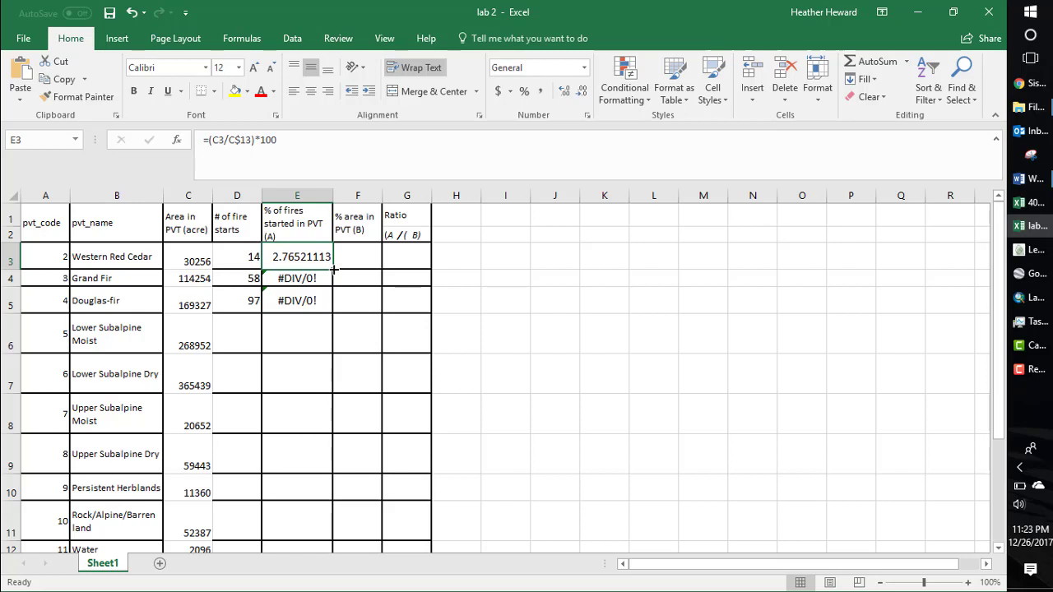
pyautogui.moveTo(332, 269); pyautogui.dragTo(329, 311)
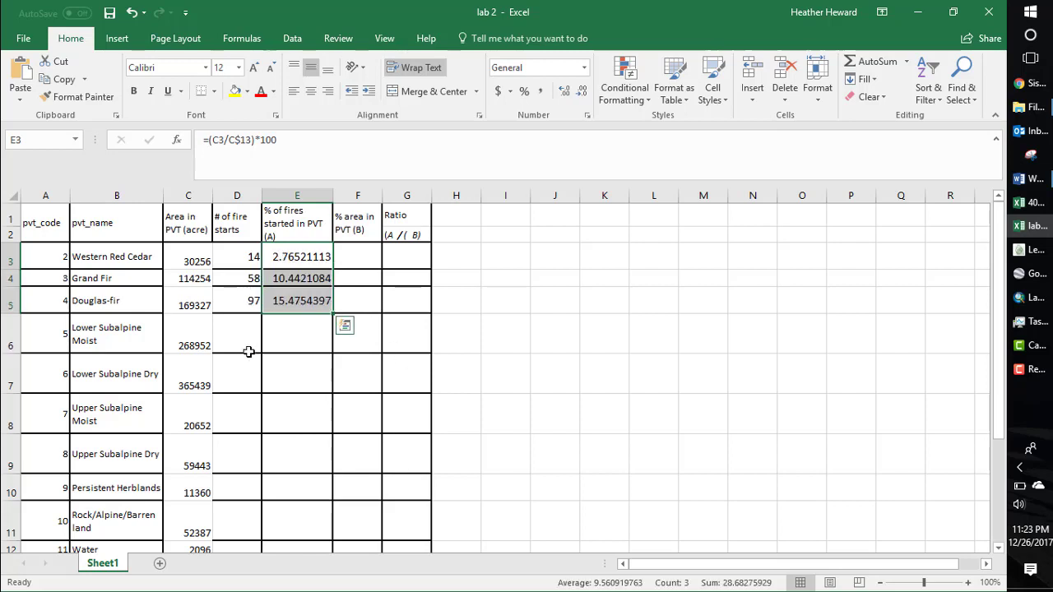
pyautogui.doubleClick(304, 281)
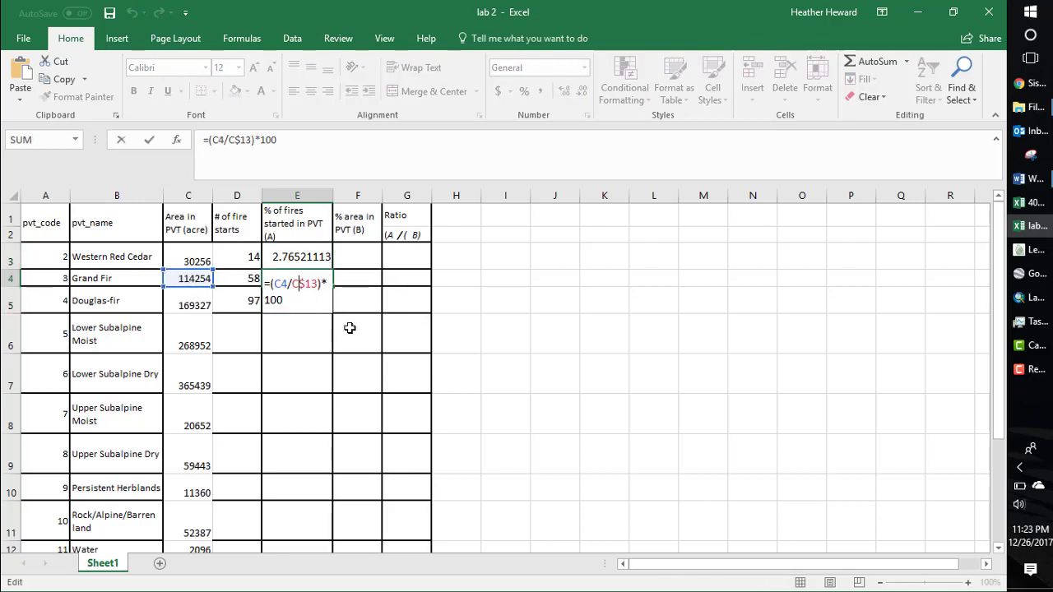
pyautogui.scroll(-1, 350, 327)
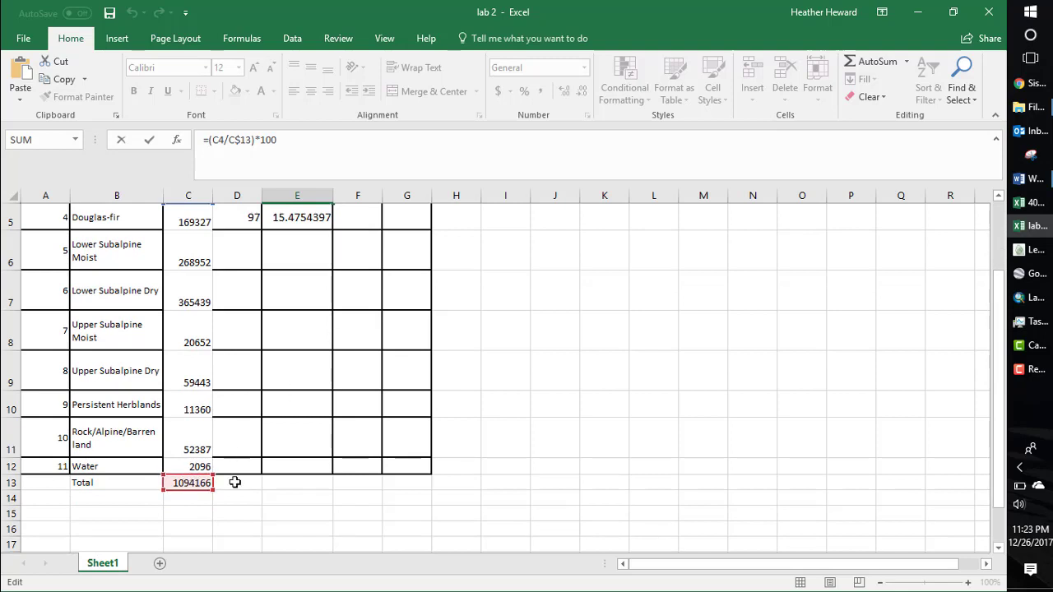
pyautogui.scroll(1, 368, 417)
pyautogui.press('Return')
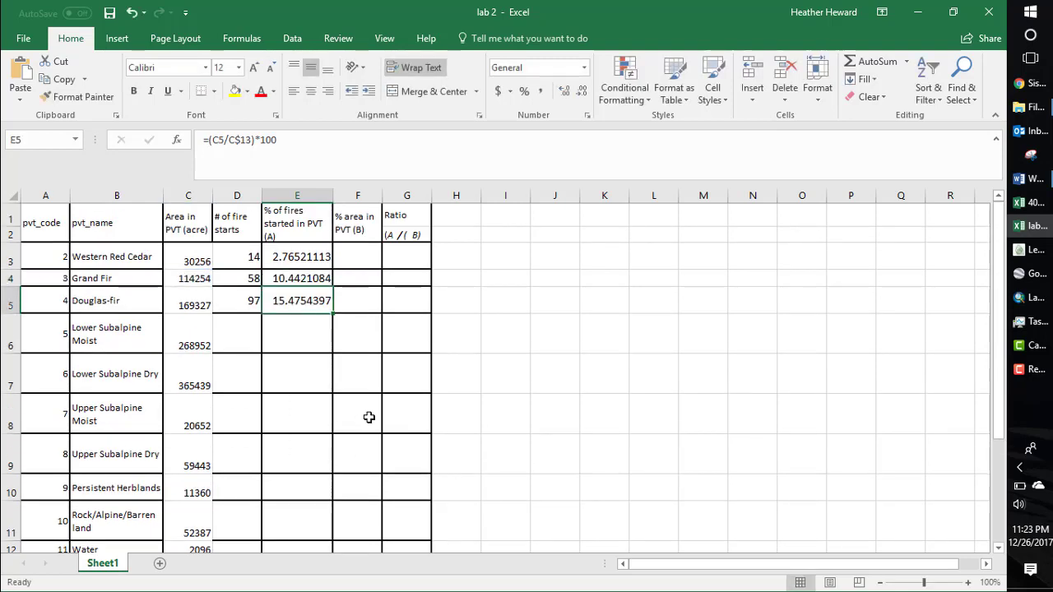
# Step: Move the three area percentages from E3:E5 to F3:F5, in the % area in PVT (B) column
pyautogui.click(349, 255)
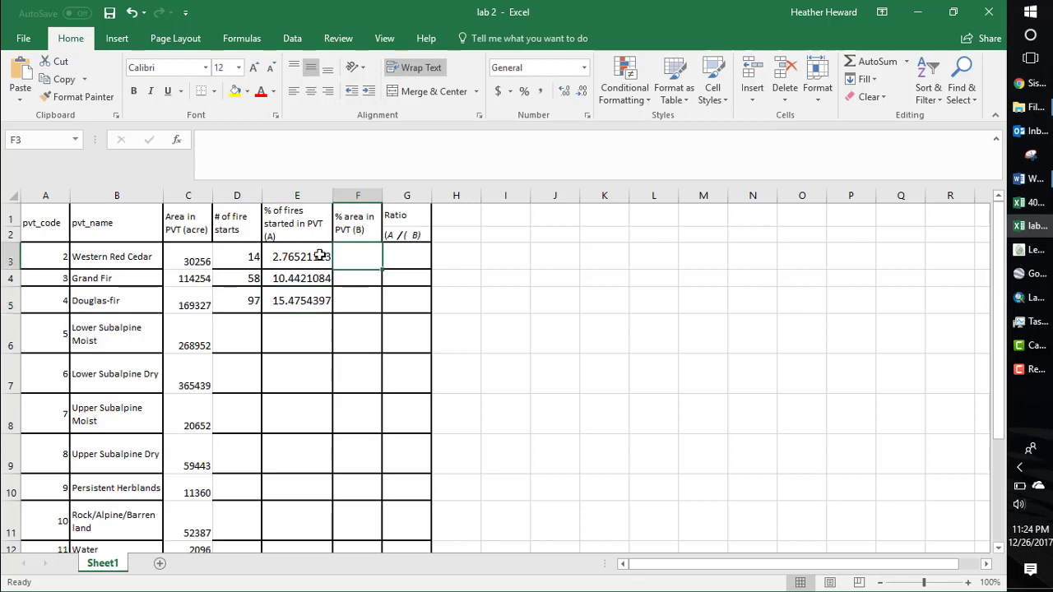
pyautogui.moveTo(319, 256); pyautogui.dragTo(362, 302)
pyautogui.doubleClick(352, 258)
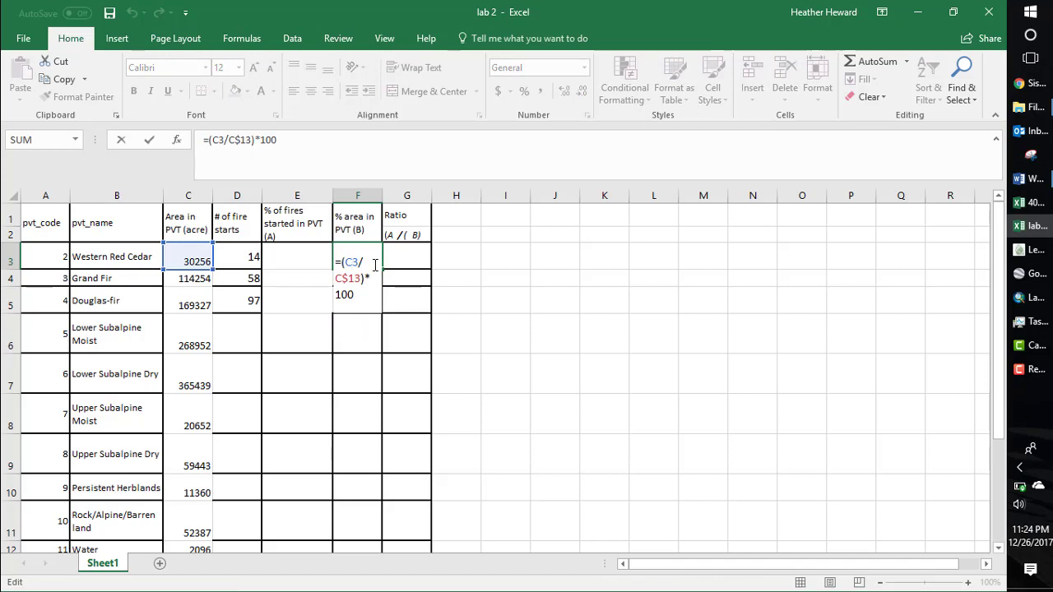
pyautogui.press('Return')
# Step: Total the # of fire starts column with a SUM formula in cell D13
pyautogui.click(296, 250)
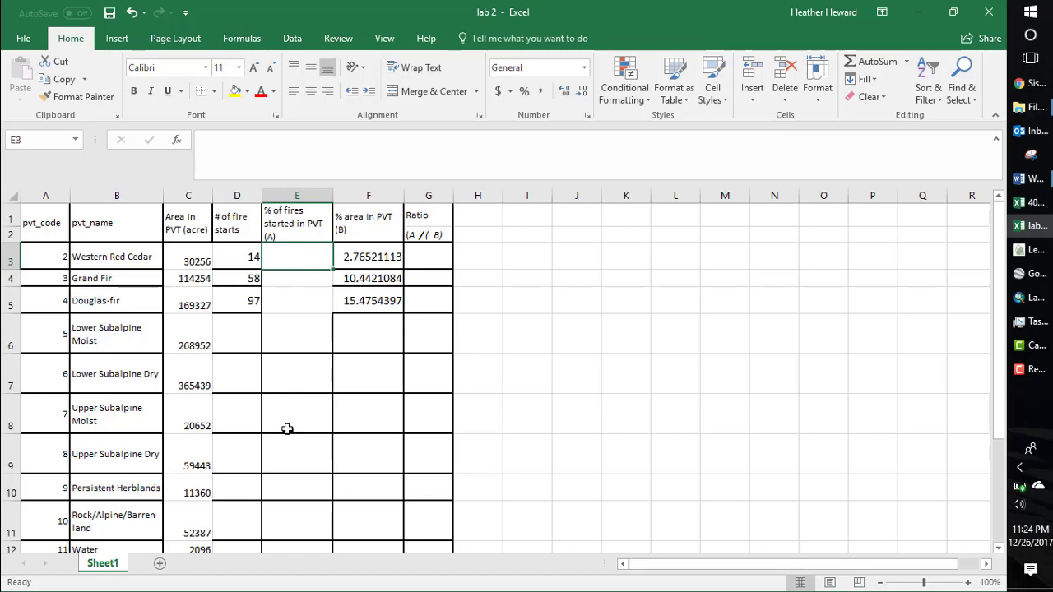
pyautogui.scroll(-2, 286, 428)
pyautogui.click(228, 457)
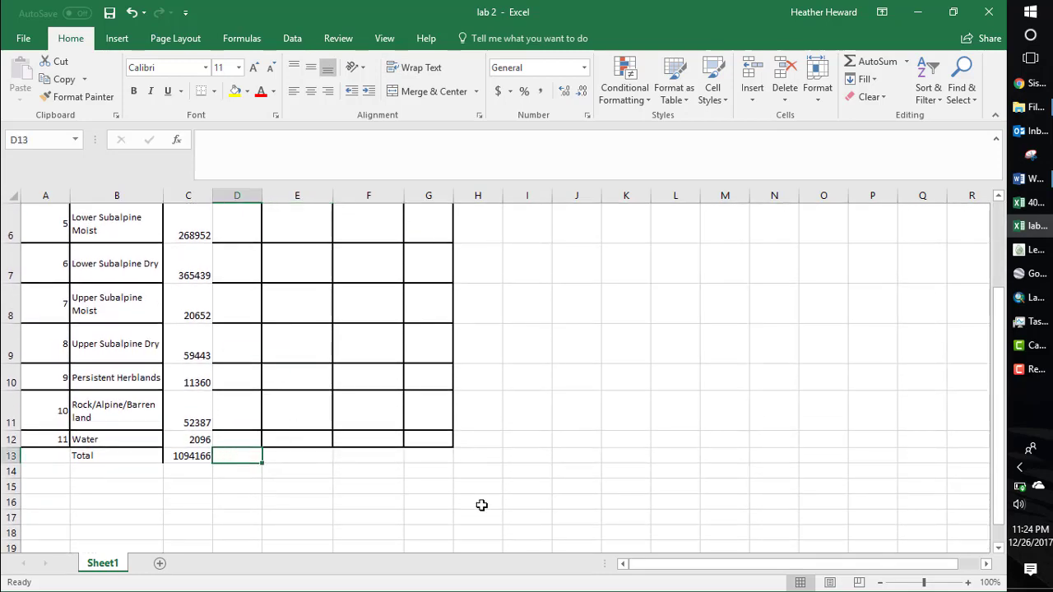
pyautogui.write('=')
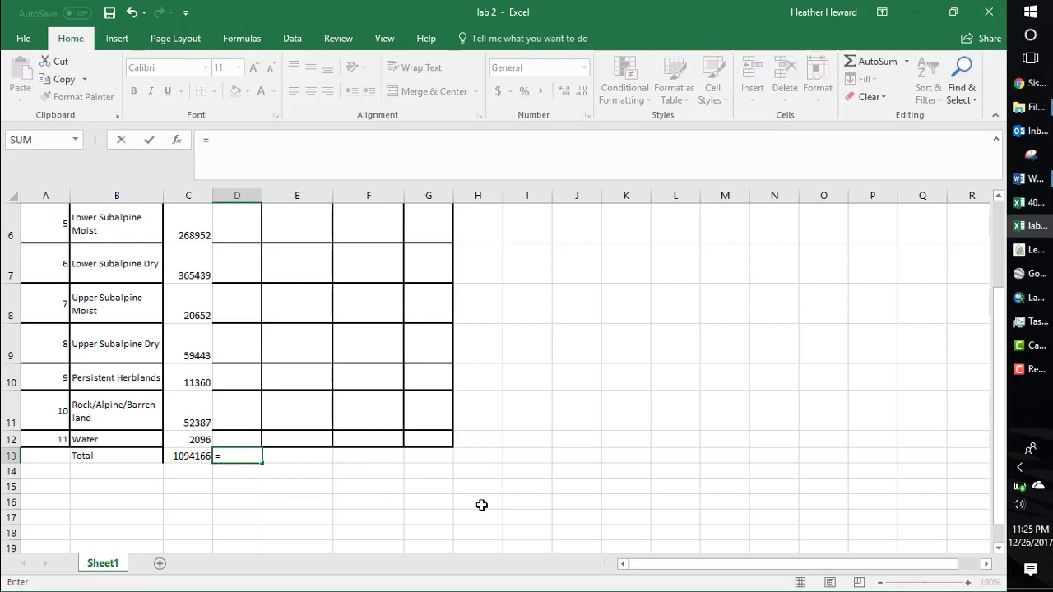
pyautogui.write('sum')
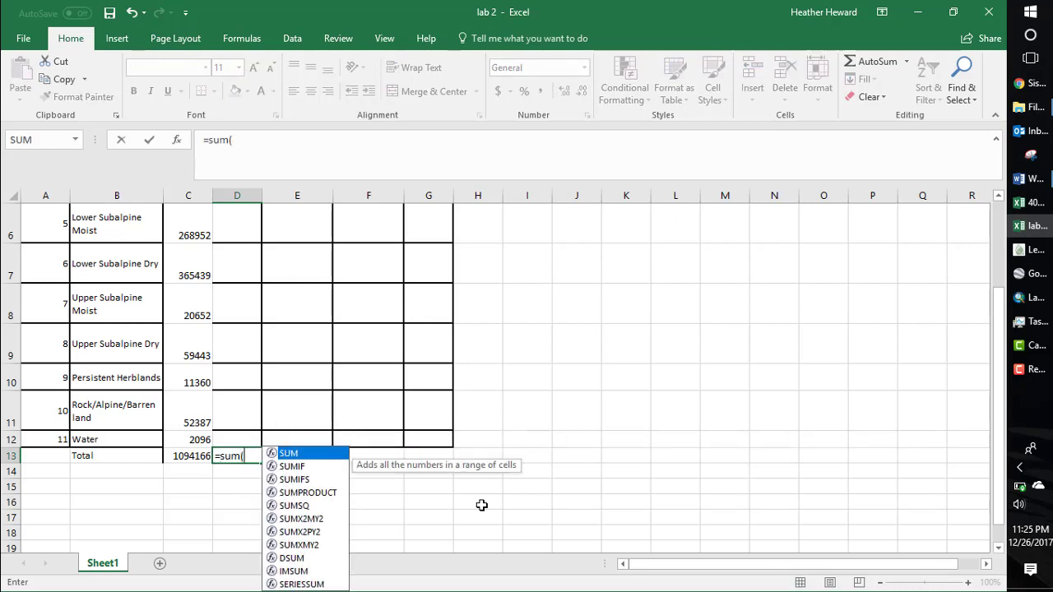
pyautogui.write('(')
pyautogui.scroll(2, 679, 461)
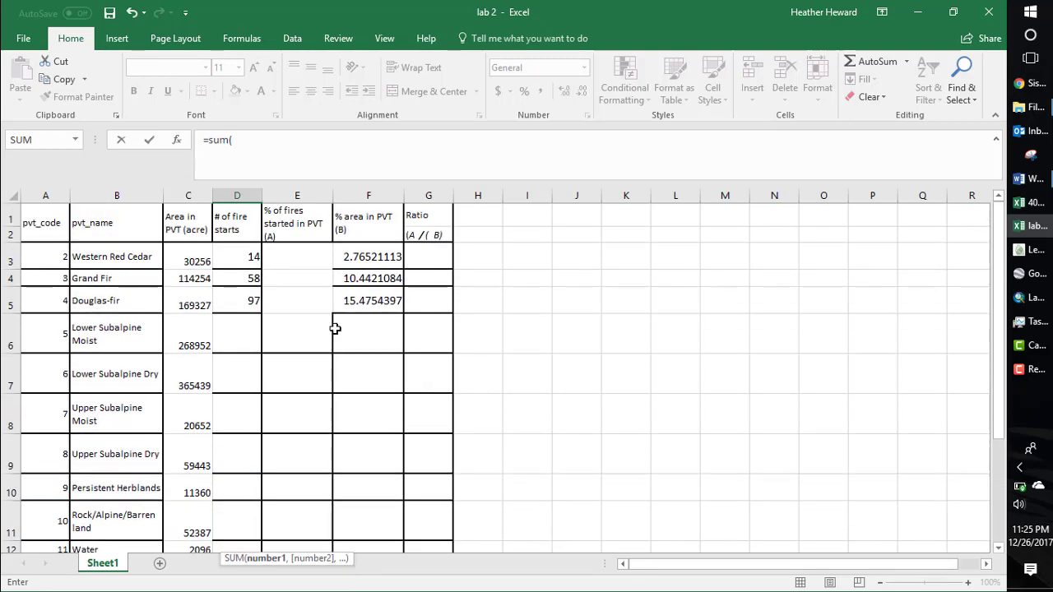
pyautogui.moveTo(245, 258); pyautogui.dragTo(244, 299)
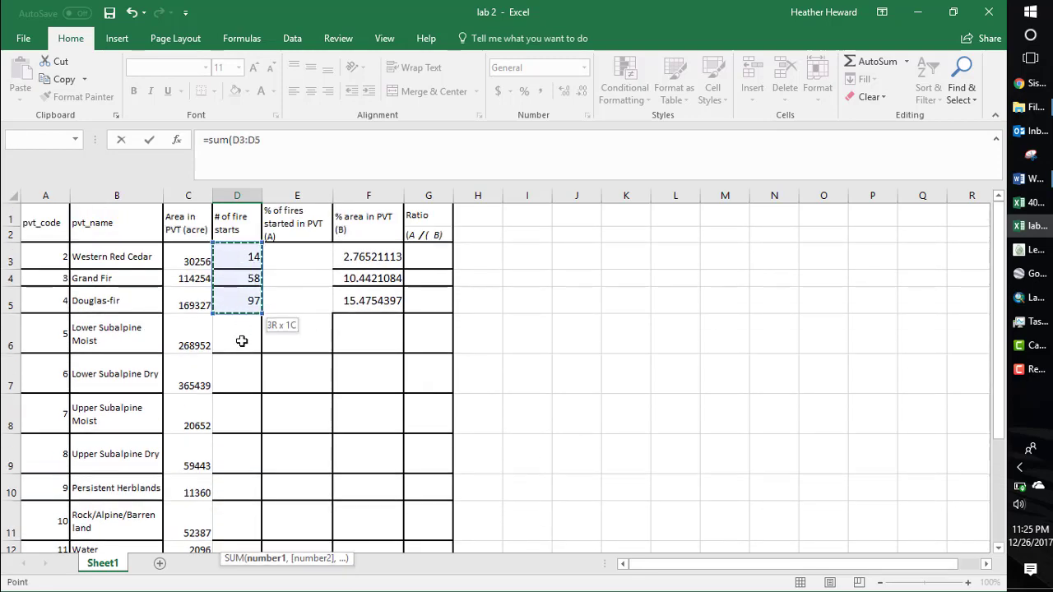
pyautogui.moveTo(241, 340); pyautogui.dragTo(228, 505)
pyautogui.press('Return')
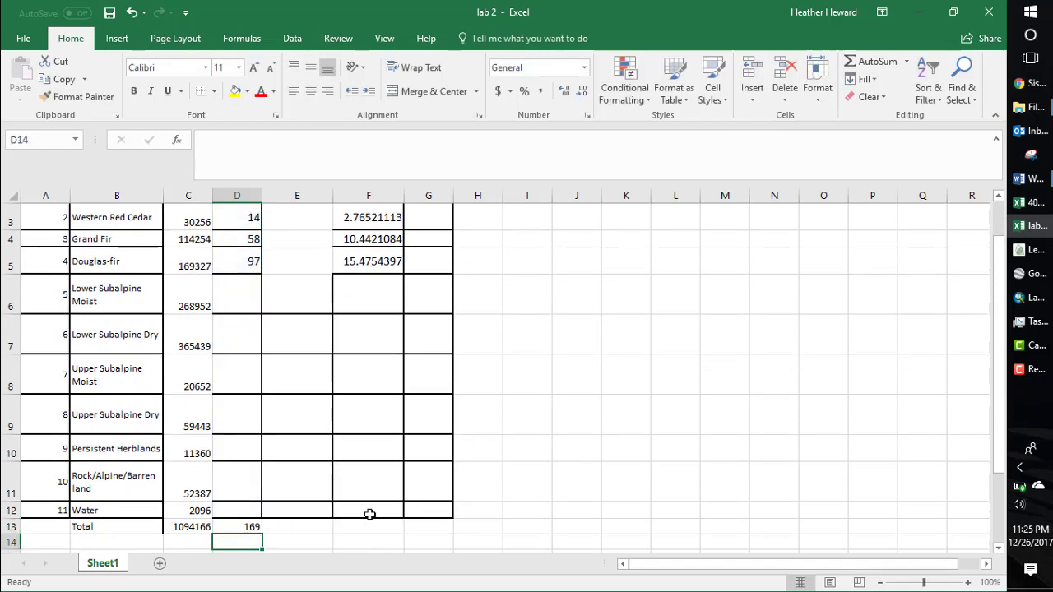
# Step: Calculate Western Red Cedar's percentage of all fire starts in cell E3 with the formula =(D3/D13)*100
pyautogui.scroll(1, 541, 479)
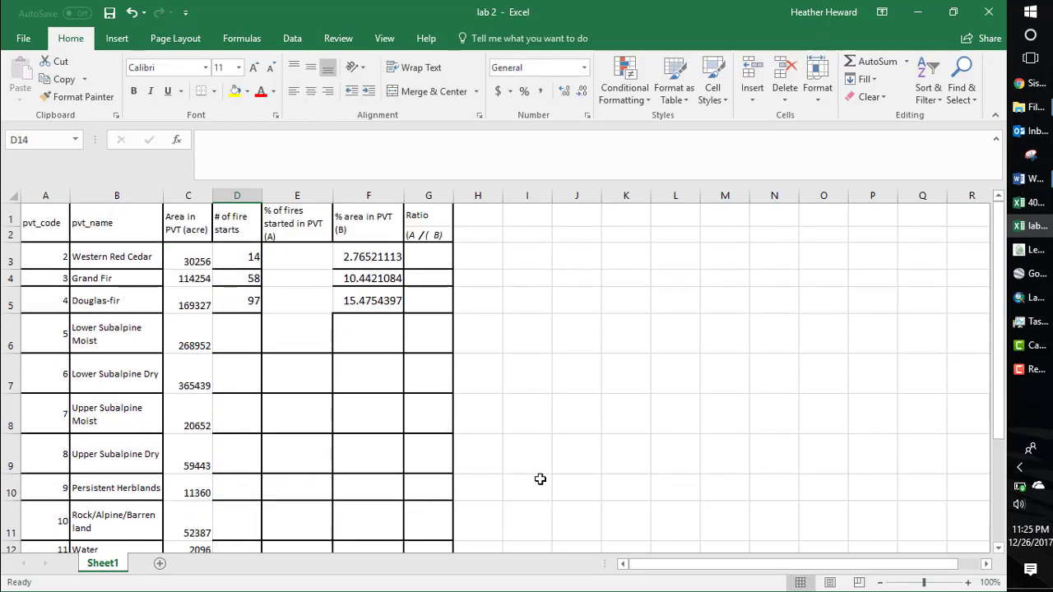
pyautogui.click(283, 256)
pyautogui.write('=')
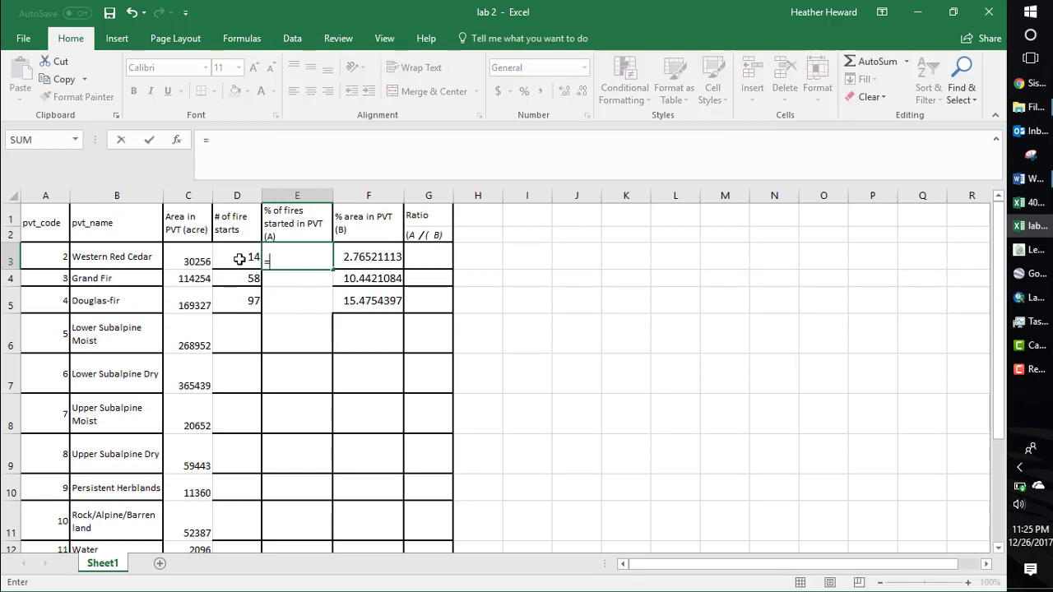
pyautogui.click(236, 259)
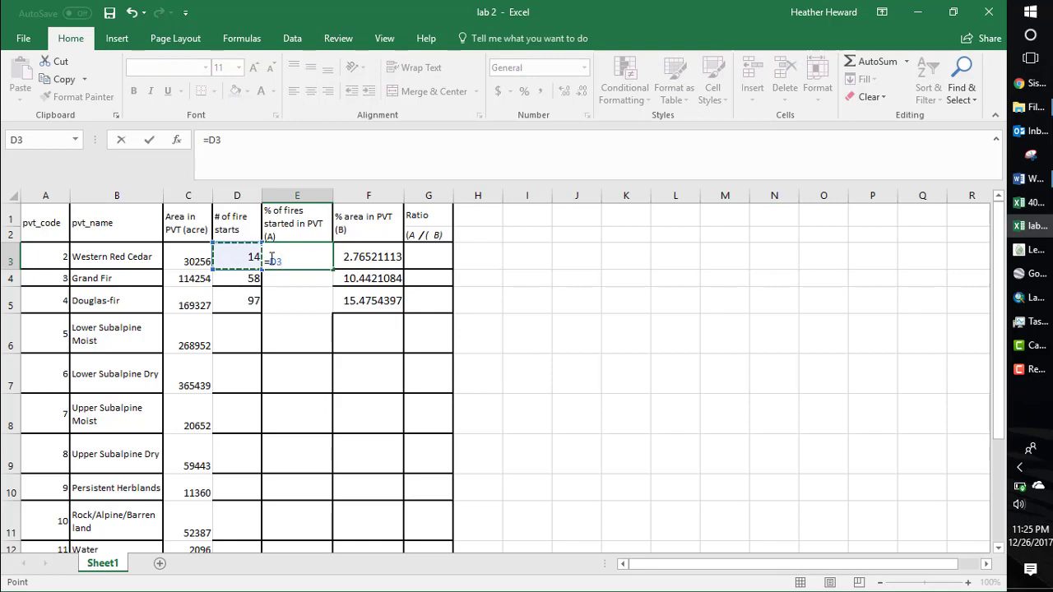
pyautogui.click(271, 260)
pyautogui.write('(')
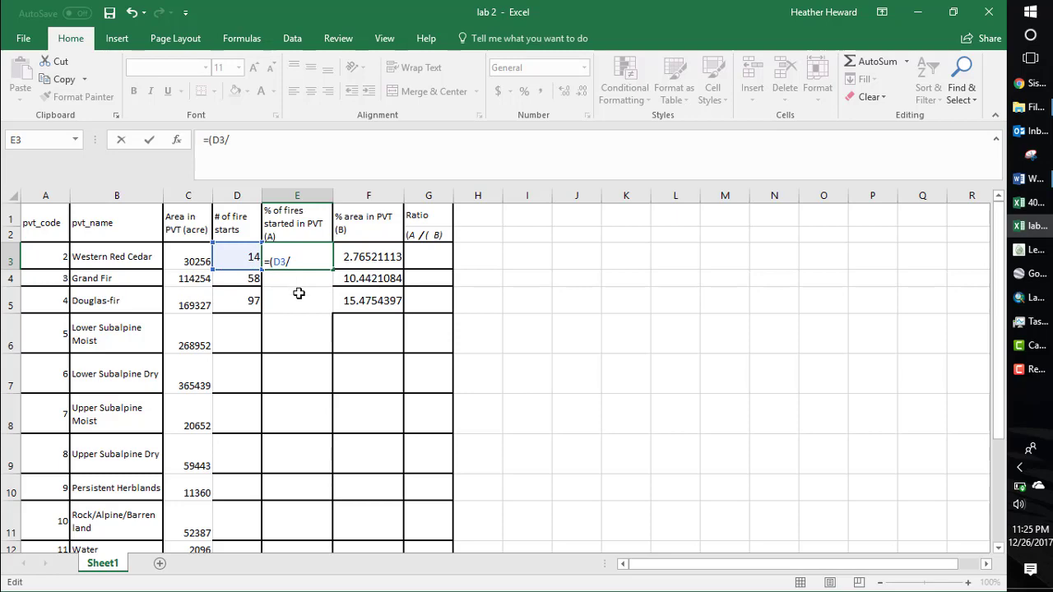
pyautogui.scroll(-2, 292, 313)
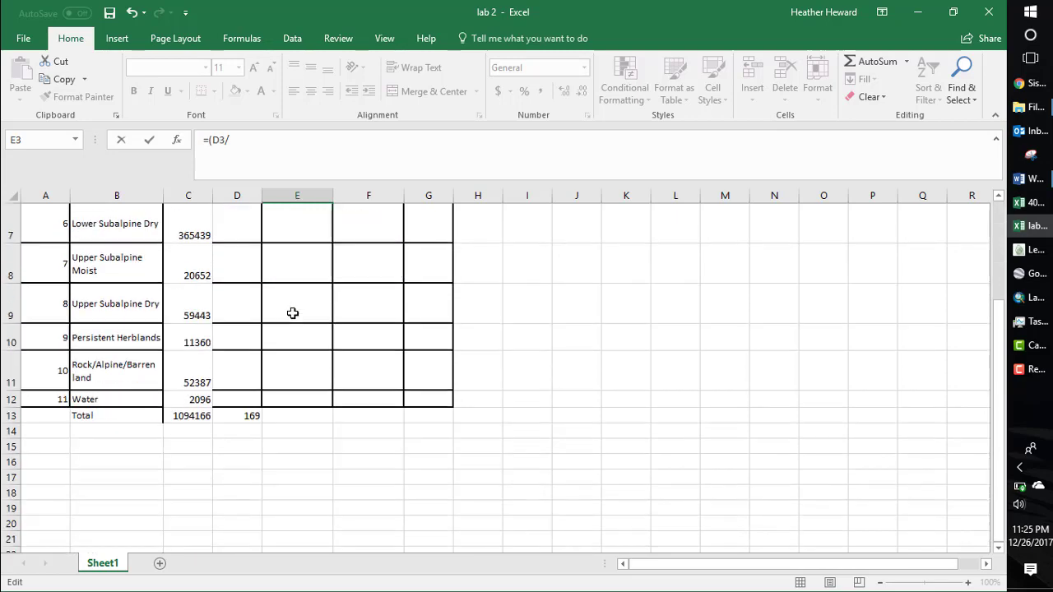
pyautogui.click(242, 416)
pyautogui.scroll(2, 333, 436)
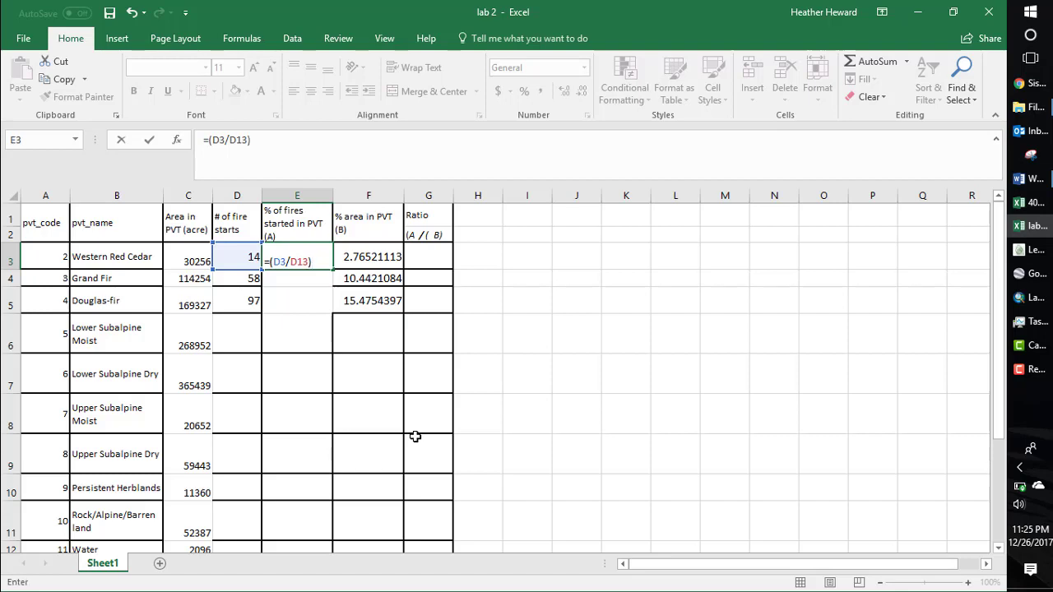
pyautogui.write('*100')
pyautogui.press('Return')
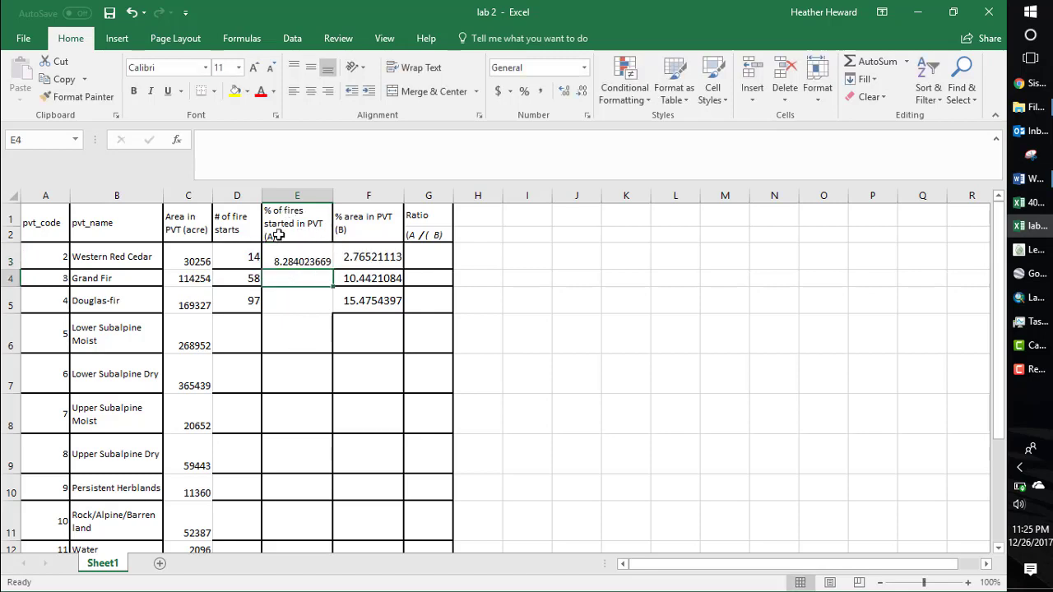
# Step: Lock the divisor's row in the fire percentage formula, making E3 =(D3/D$13)*100, and fill it down through E5
pyautogui.doubleClick(320, 260)
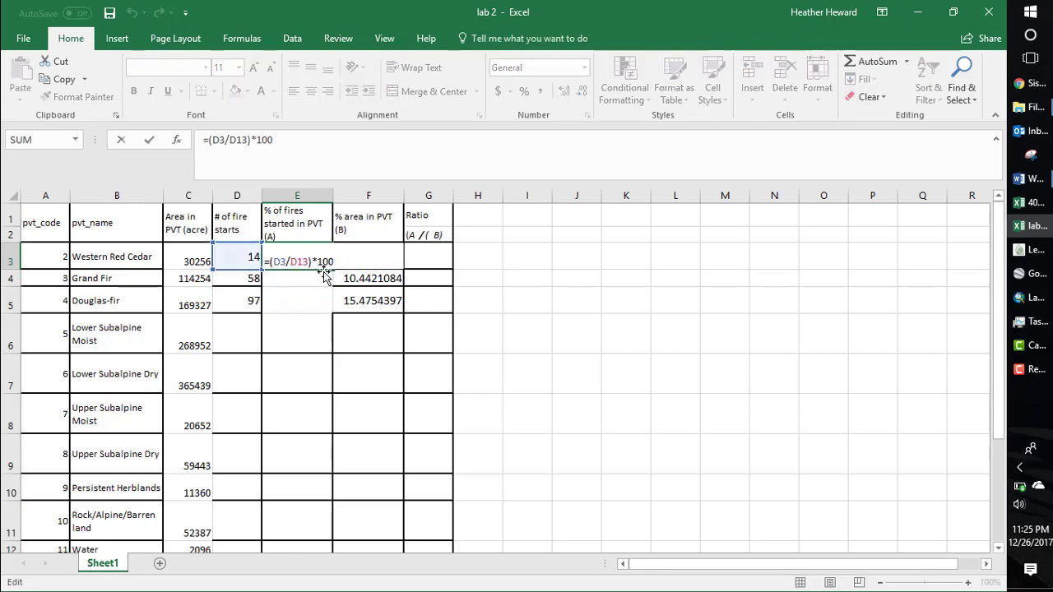
pyautogui.write('$')
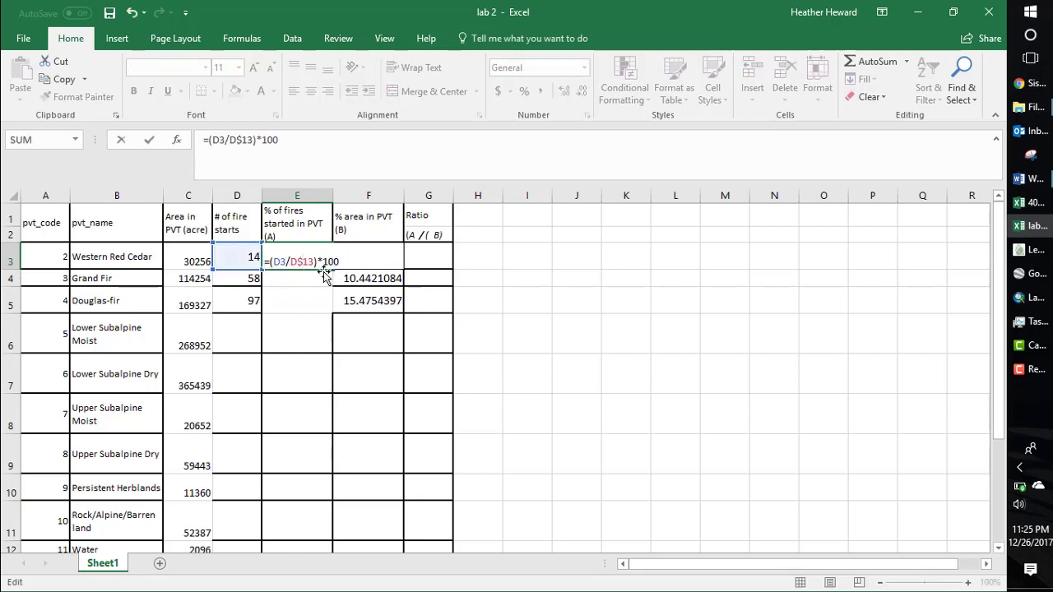
pyautogui.press('Return')
pyautogui.click(305, 260)
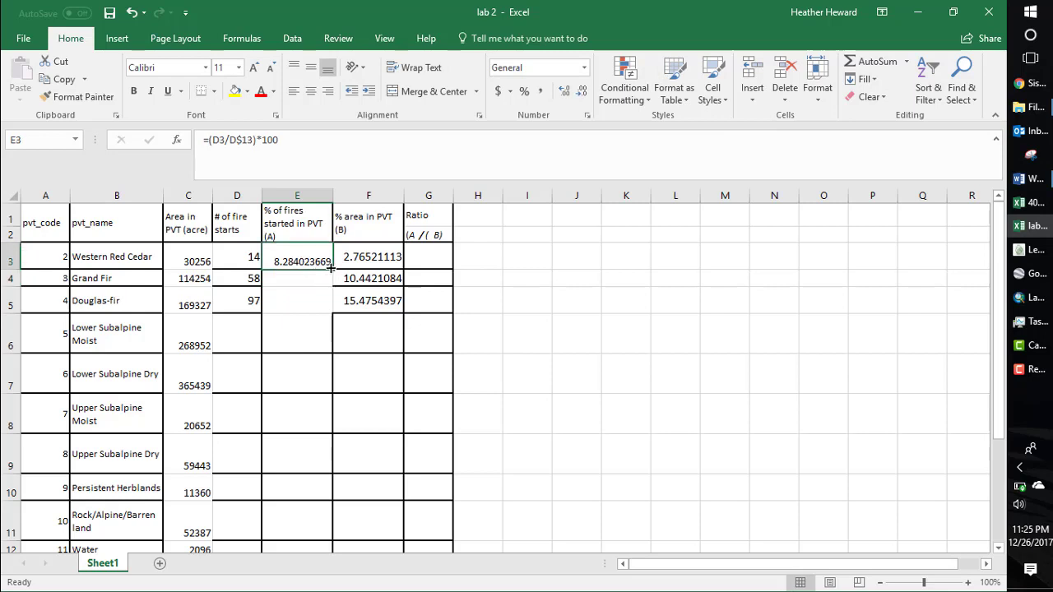
pyautogui.moveTo(334, 270); pyautogui.dragTo(332, 314)
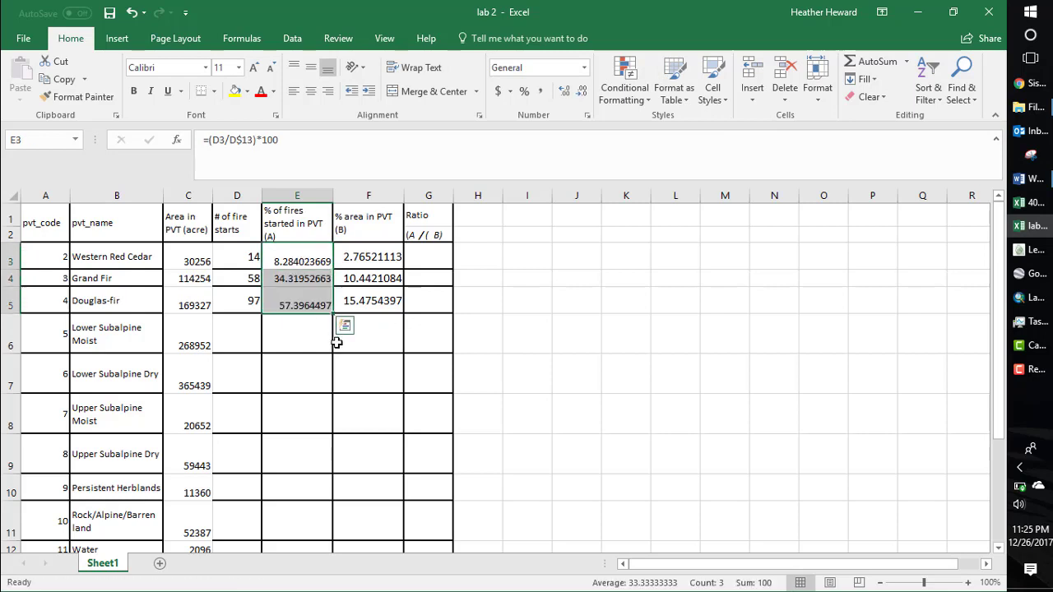
pyautogui.doubleClick(289, 301)
pyautogui.press('Return')
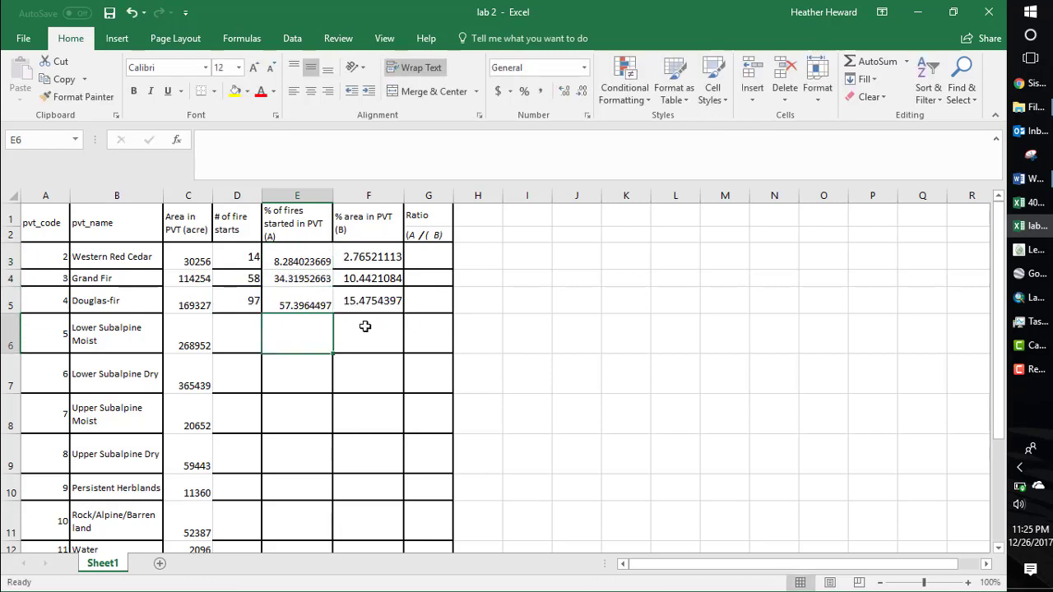
# Step: Calculate Western Red Cedar's ratio of fire percentage to area percentage in cell G3 with the formula =E3/F3
pyautogui.click(422, 255)
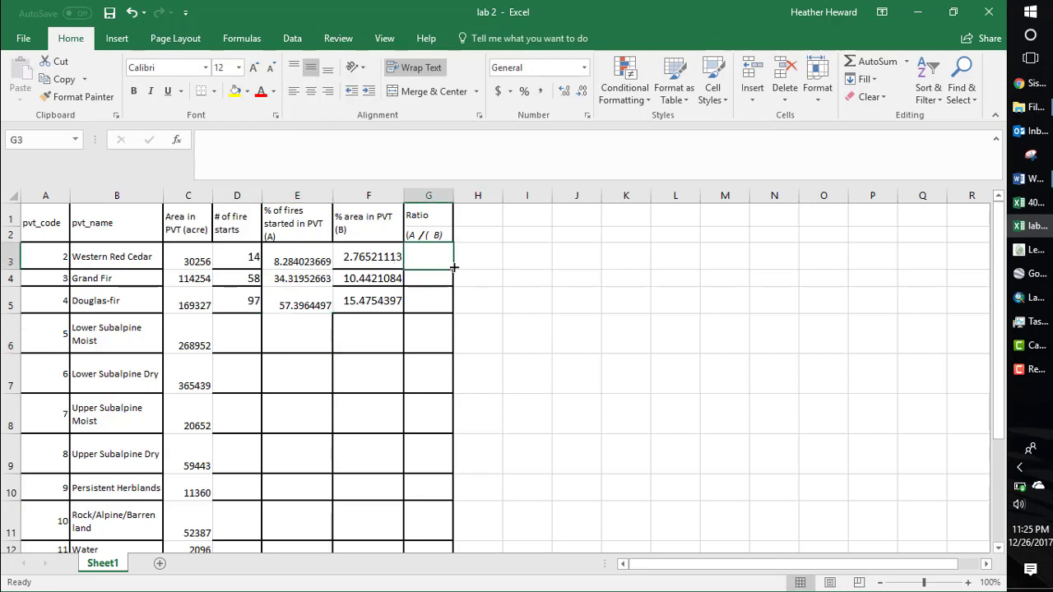
pyautogui.write('=')
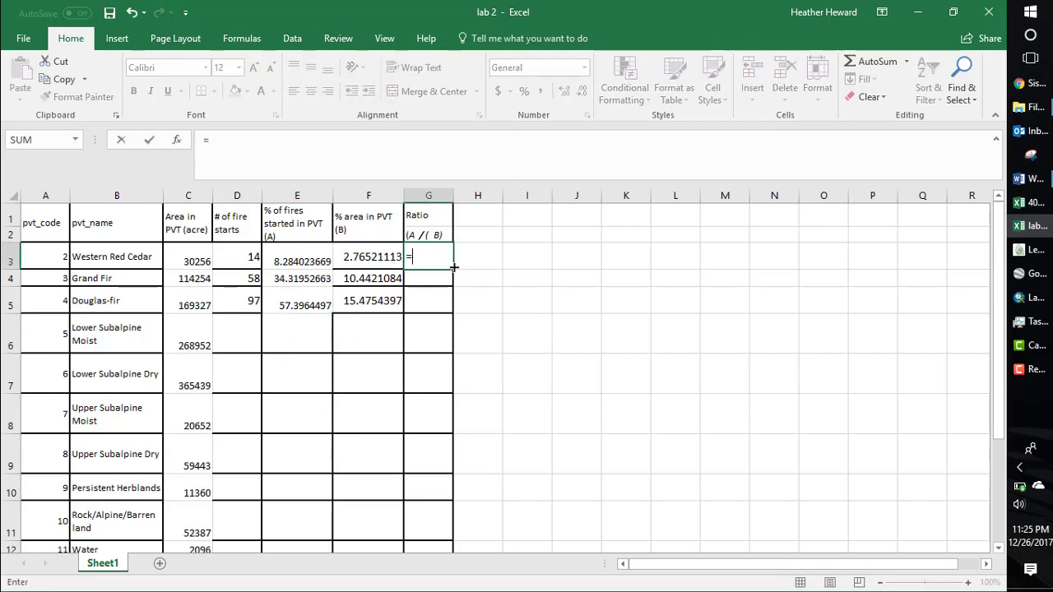
pyautogui.click(296, 258)
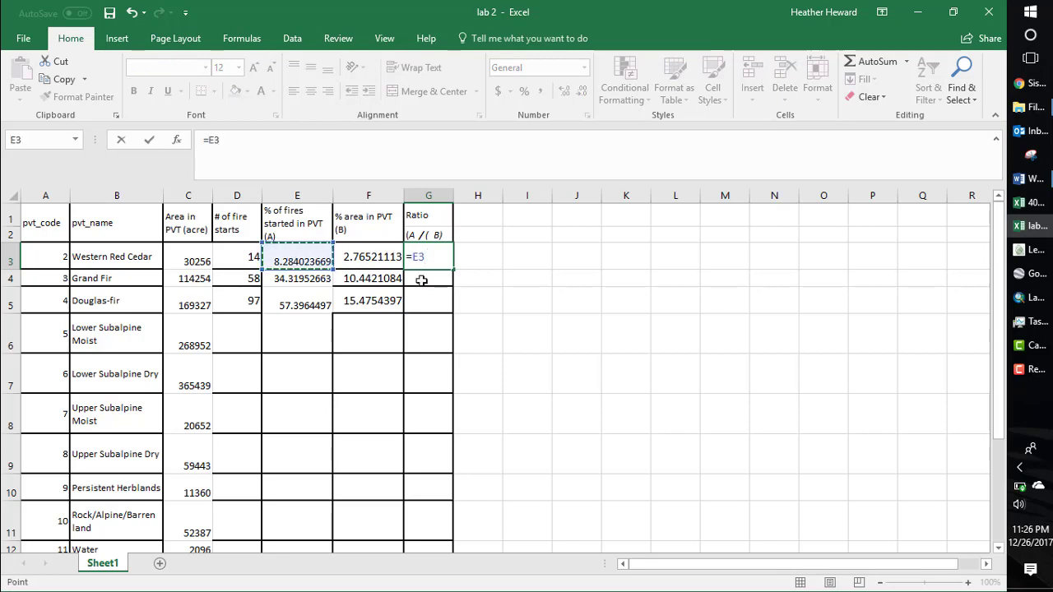
pyautogui.write('/')
pyautogui.click(363, 257)
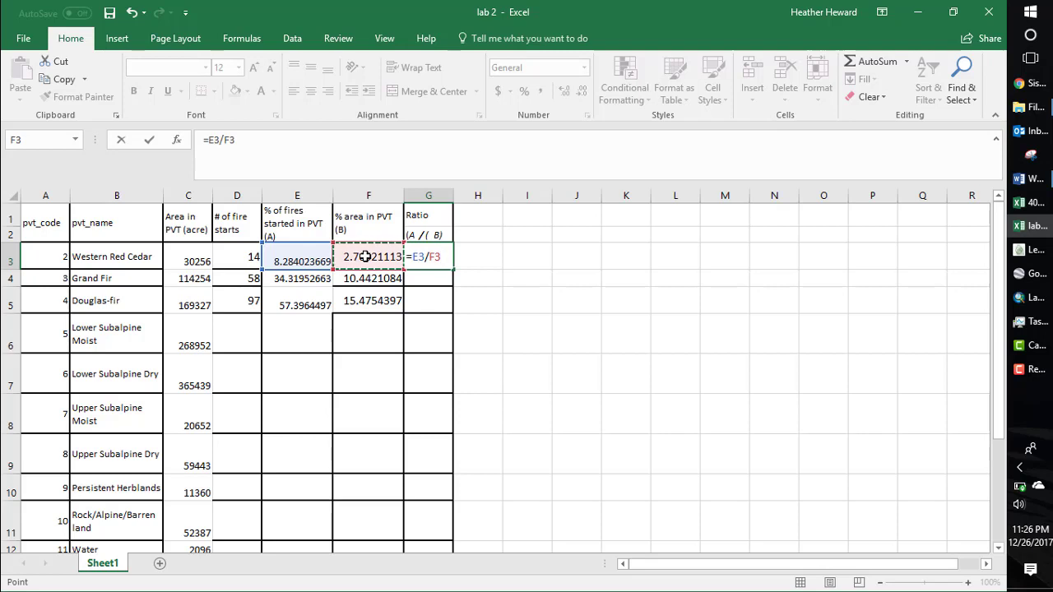
pyautogui.press('Return')
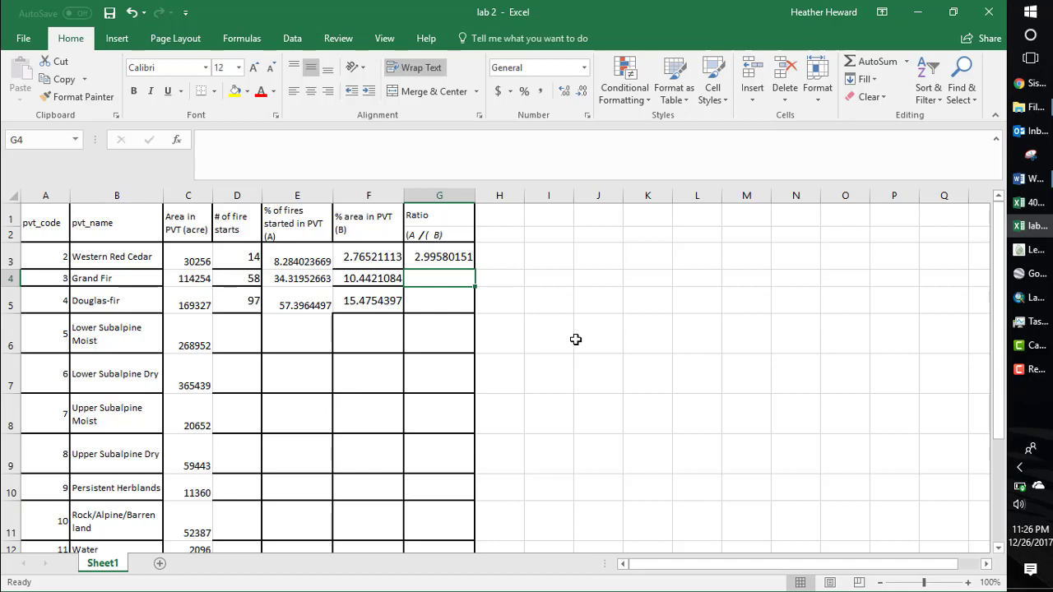
pyautogui.click(434, 258)
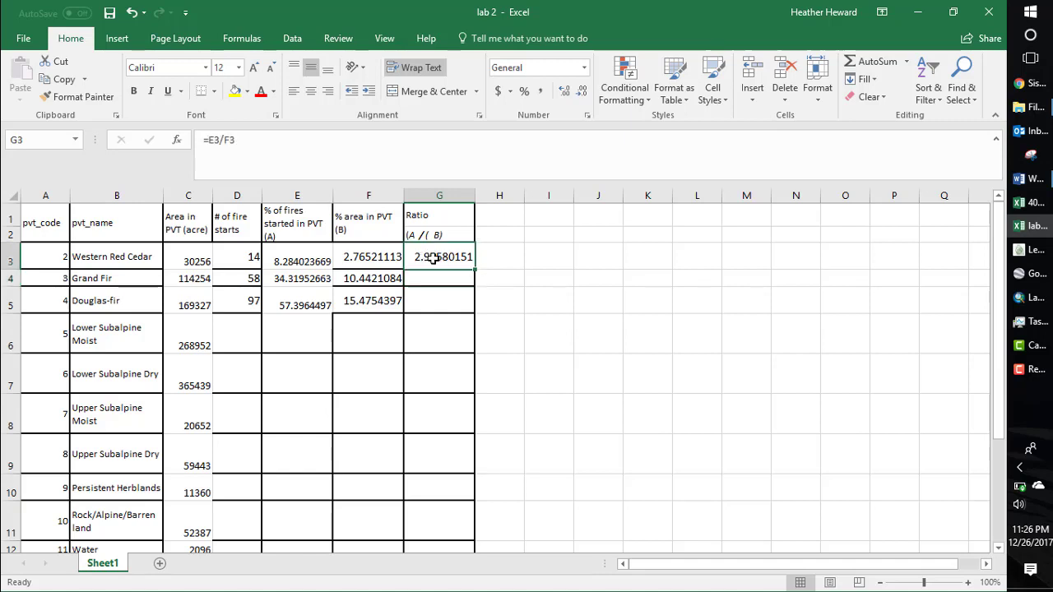
# Step: Clear the ratio formula from cell G3
pyautogui.press('Delete')
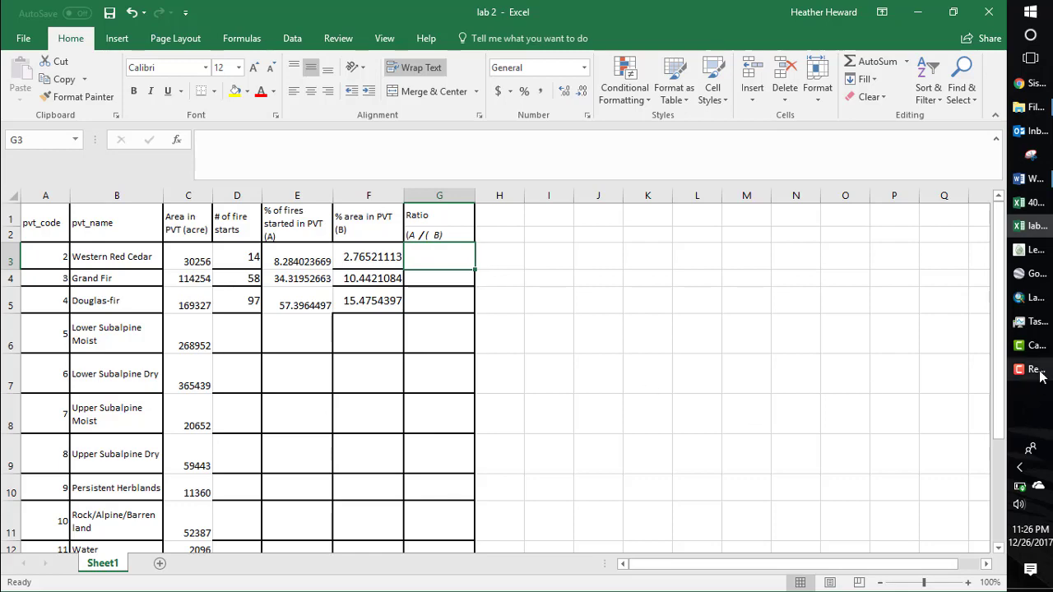
pyautogui.moveTo(1040, 375)
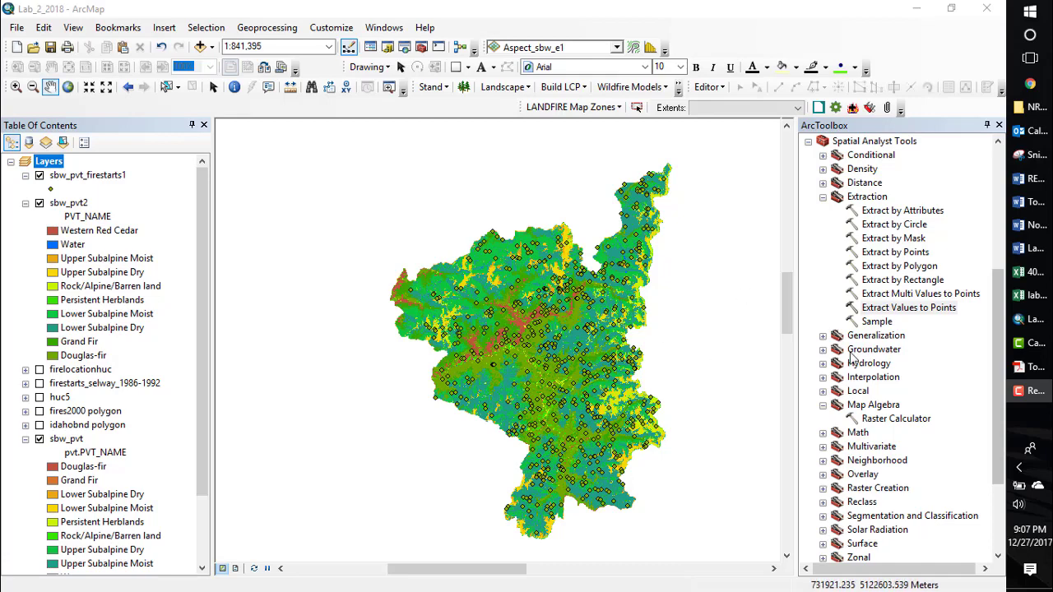
# Step: Set up Zonal Statistics as Table in ArcMap with huc5 as the zone data and FIRST_SUBB as the zone field
pyautogui.click(823, 197)
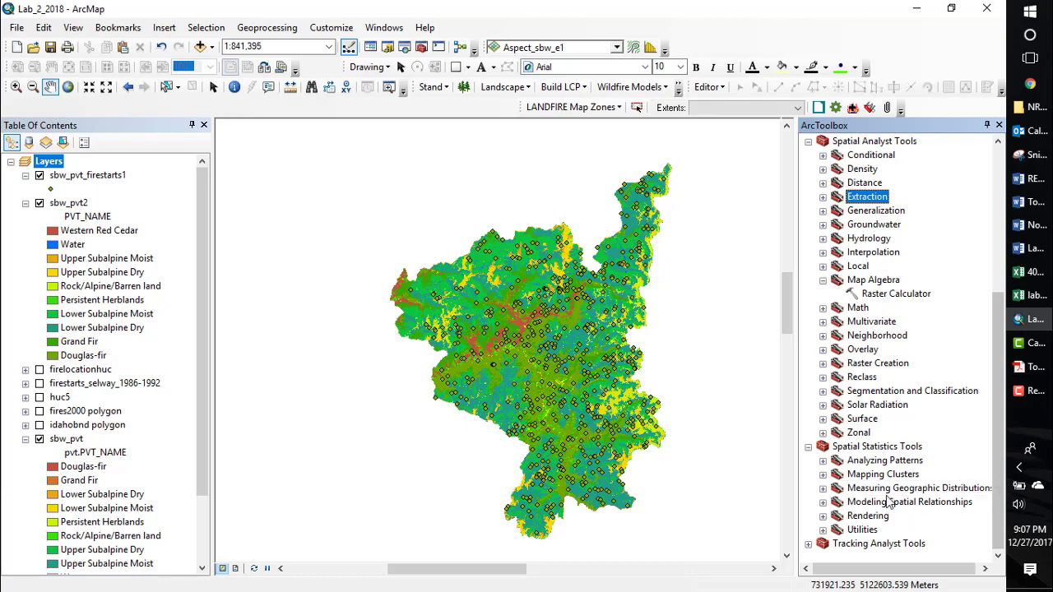
pyautogui.click(823, 434)
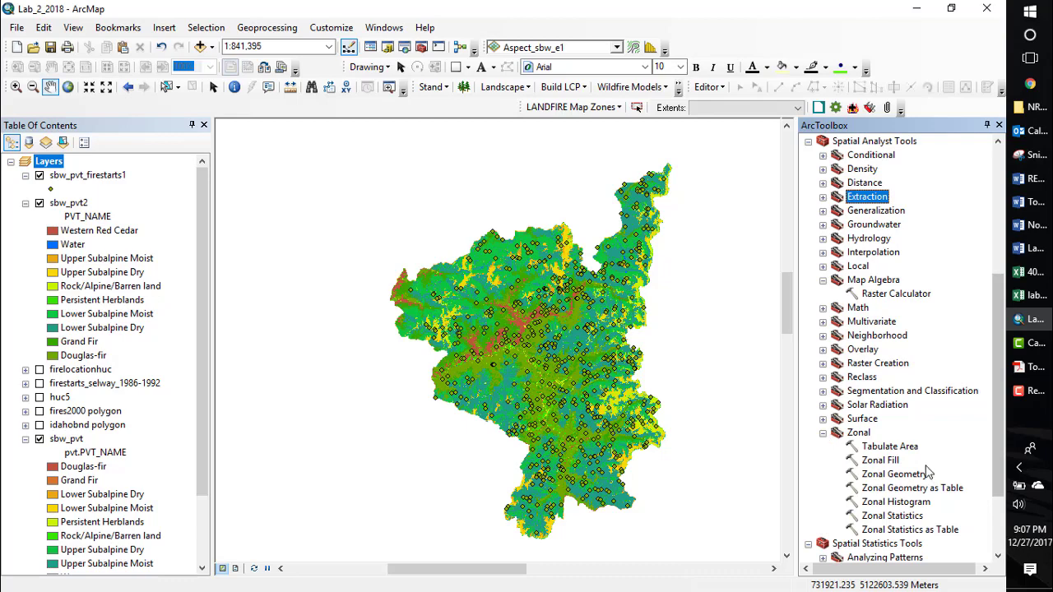
pyautogui.doubleClick(913, 530)
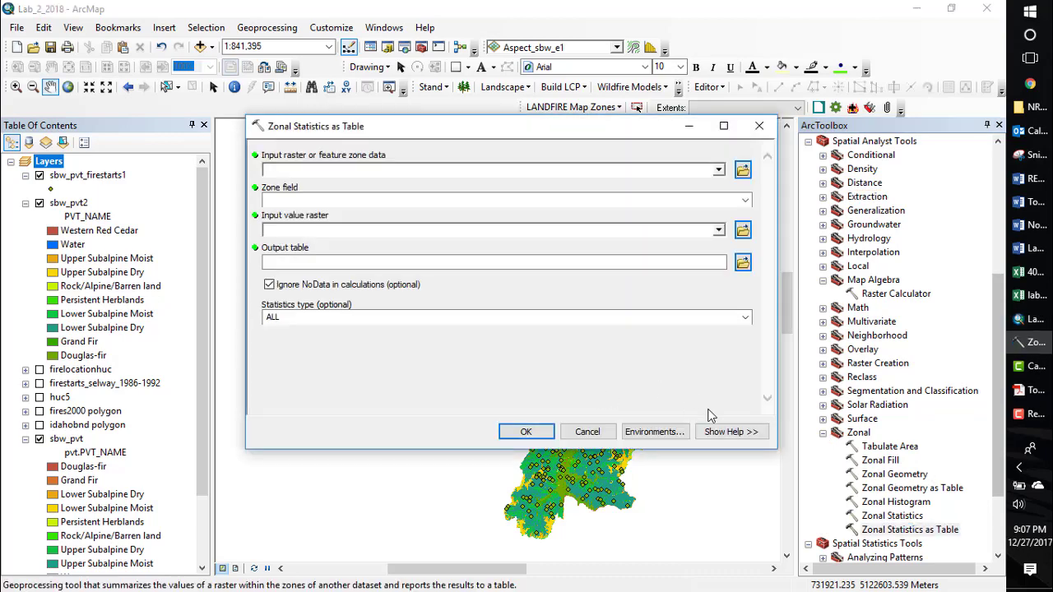
pyautogui.click(719, 171)
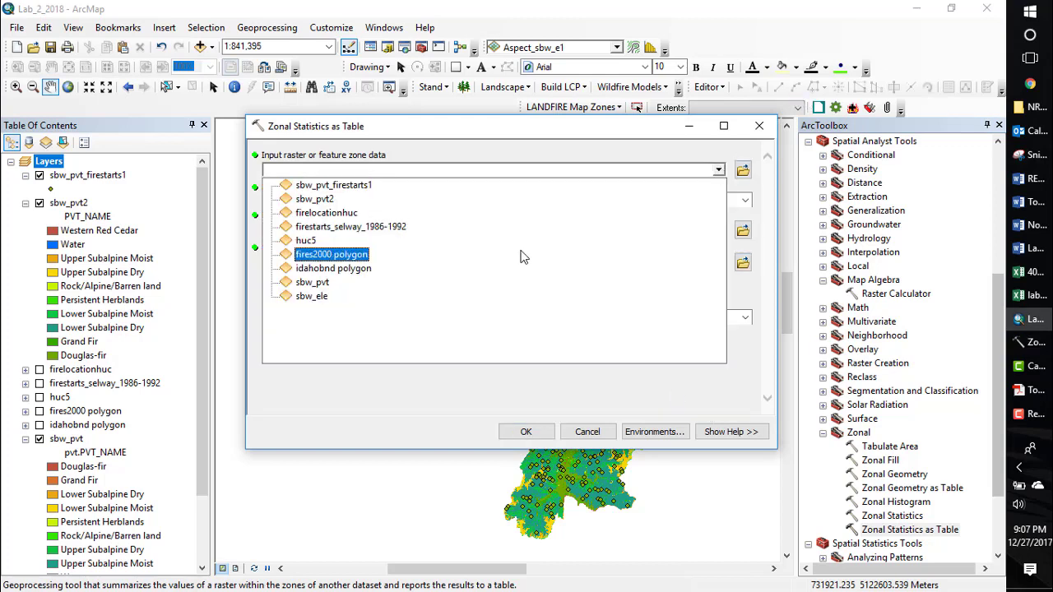
pyautogui.click(510, 241)
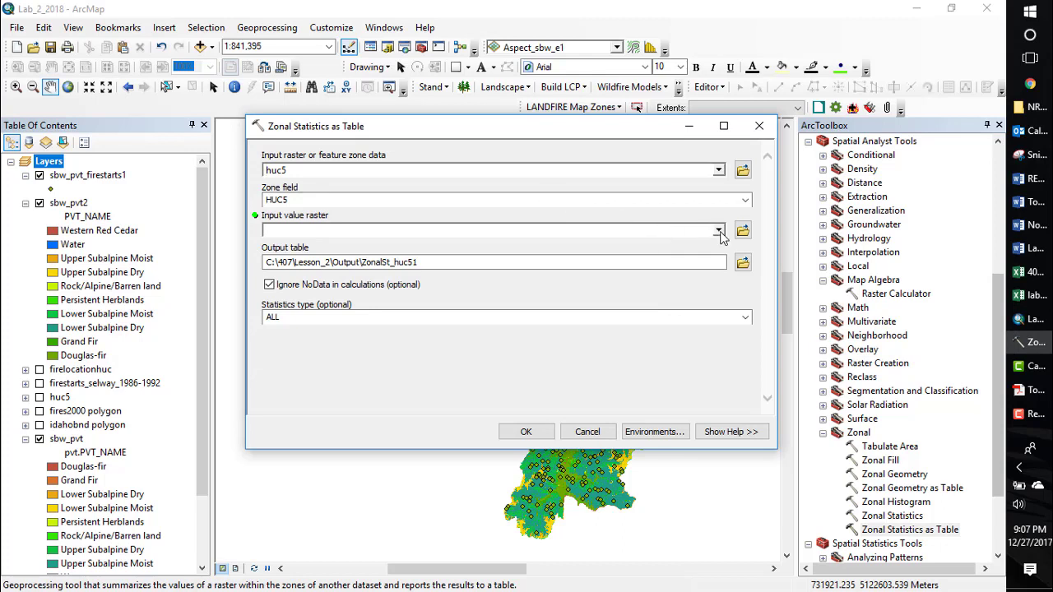
pyautogui.click(719, 231)
pyautogui.click(718, 231)
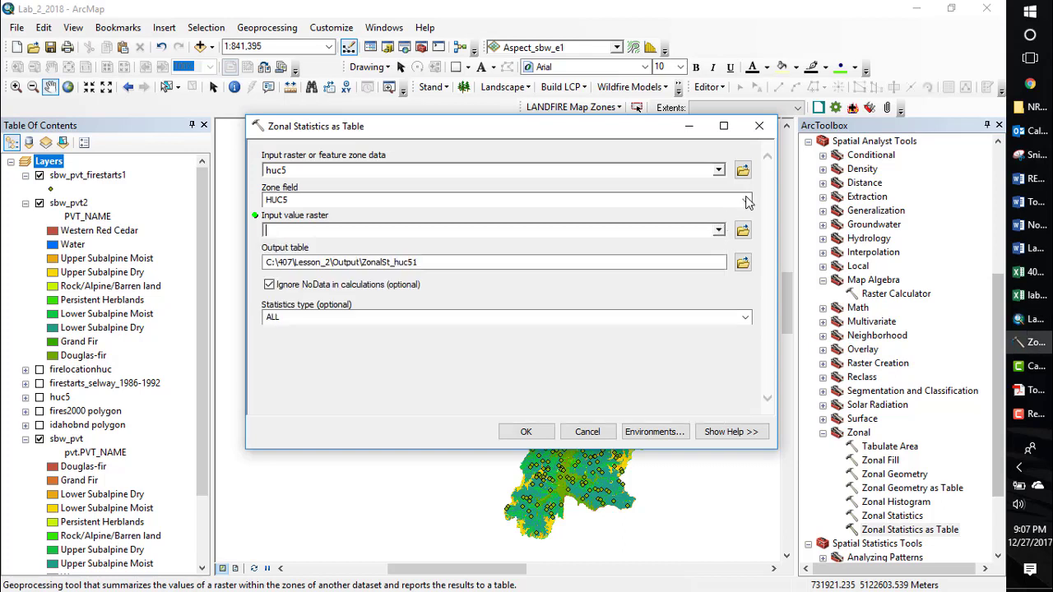
pyautogui.click(745, 200)
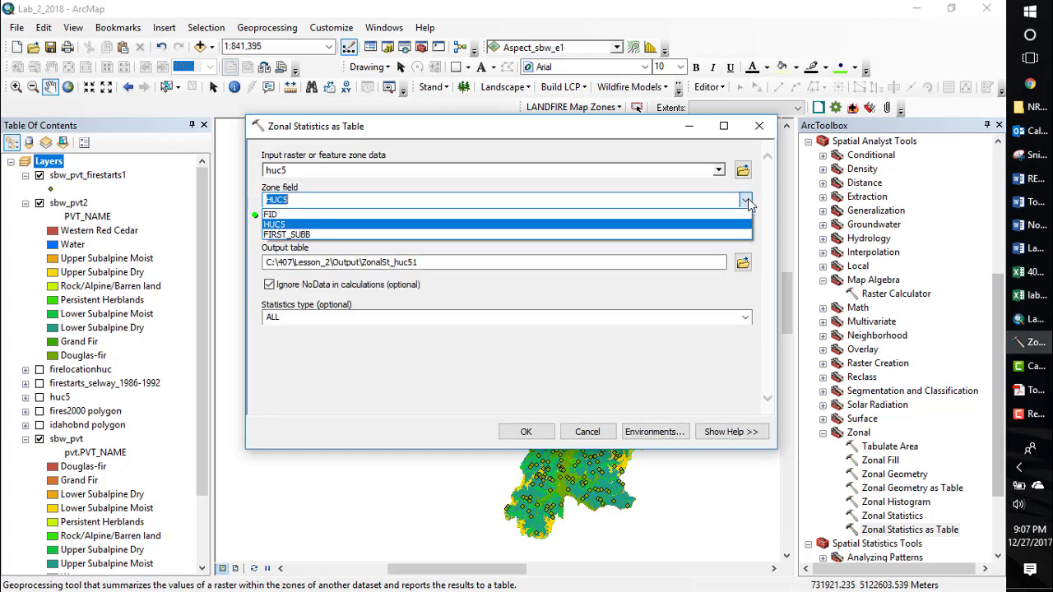
pyautogui.click(660, 236)
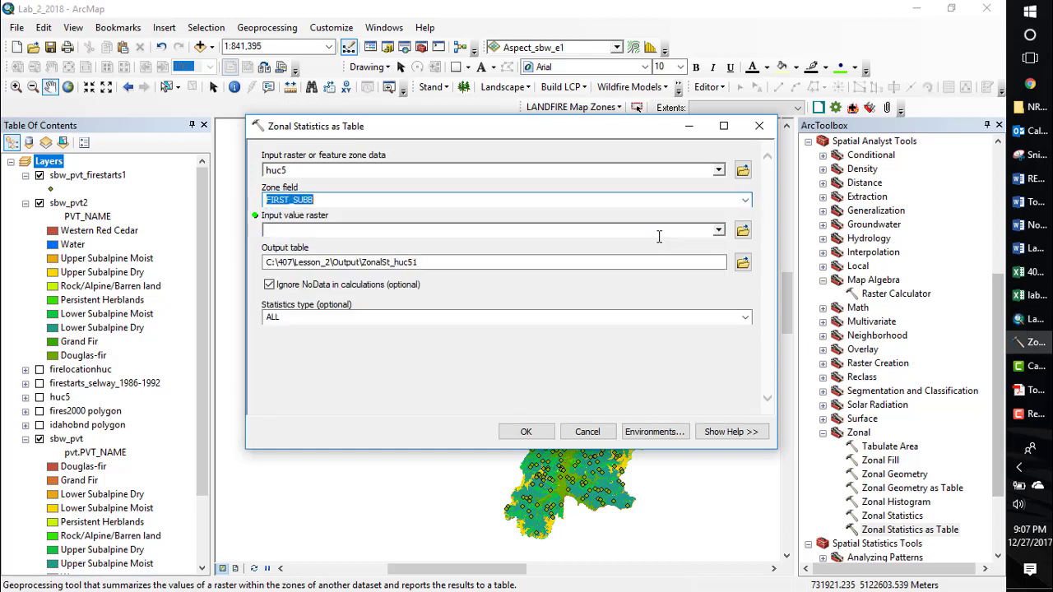
# Step: Use the elevation raster sbw_ele as the input value raster and run the zonal statistics for all statistics types
pyautogui.click(719, 231)
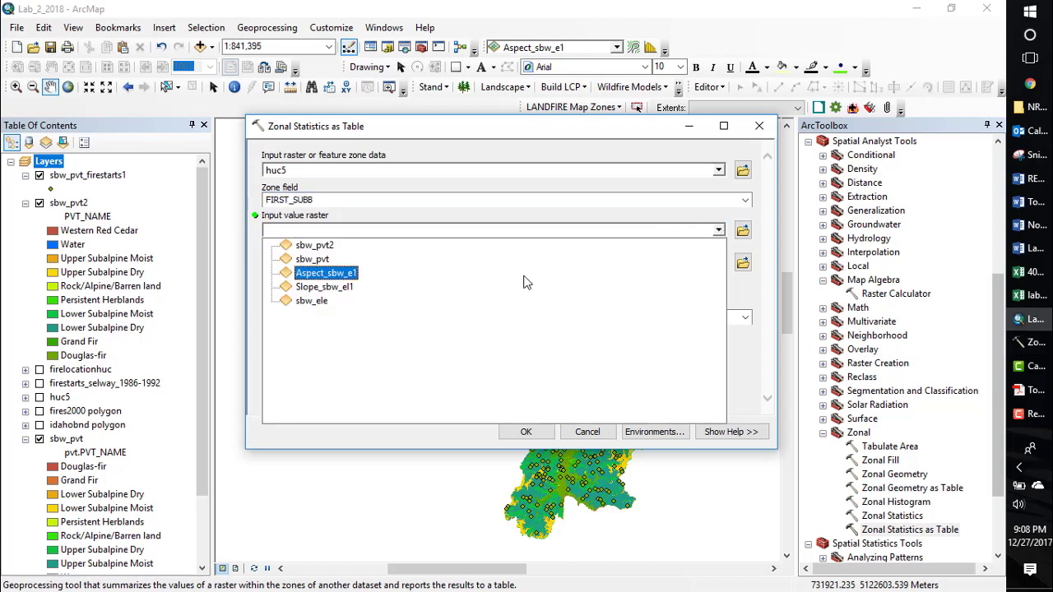
pyautogui.click(311, 301)
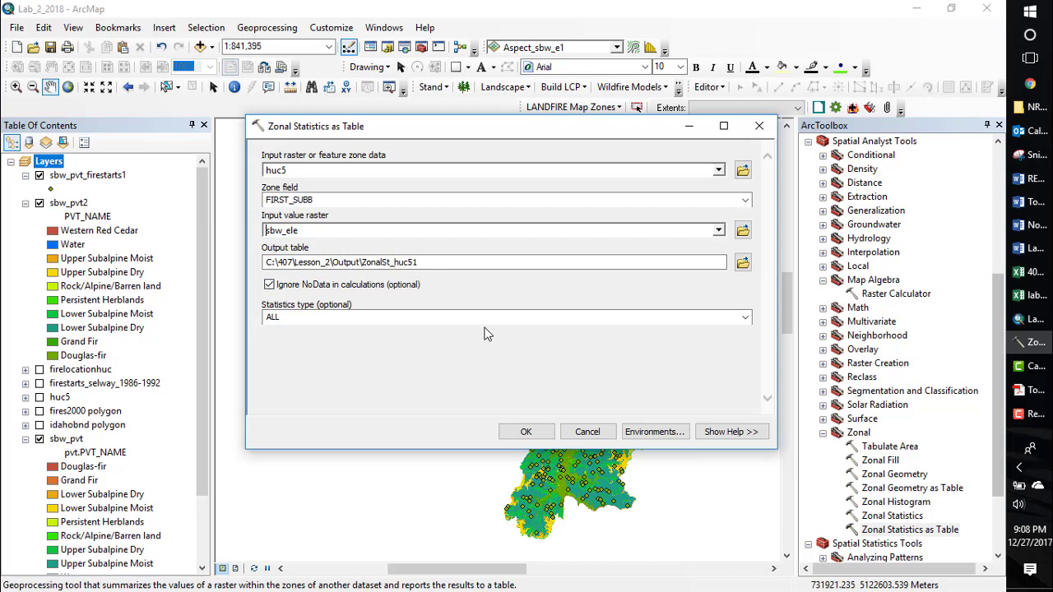
pyautogui.click(526, 432)
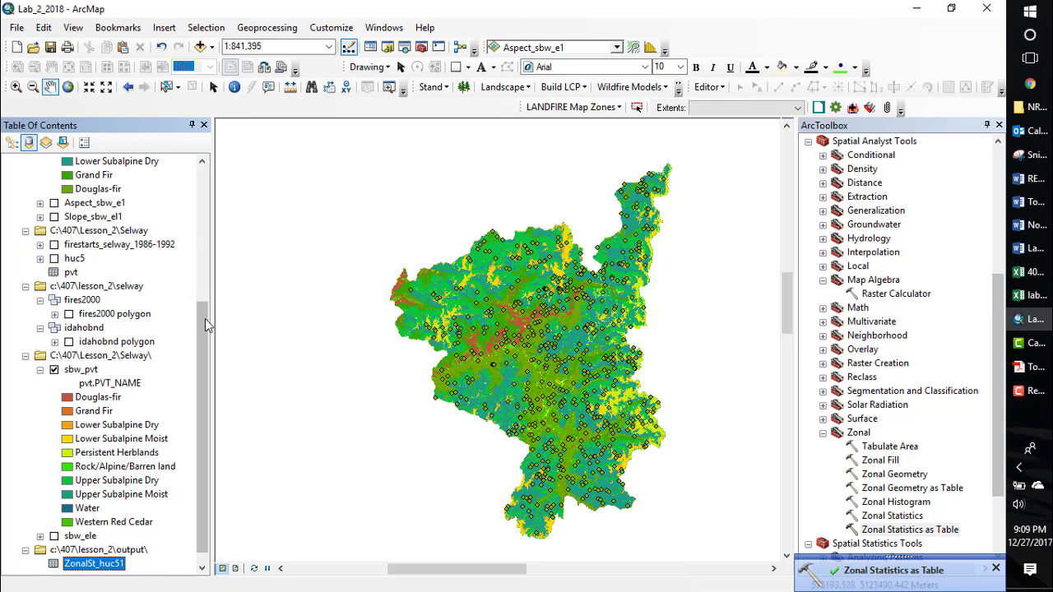
# Step: Open the ZonalSt_huc51 table, examine the elevation statistics for each subbasin, and close it
pyautogui.moveTo(205, 319); pyautogui.dragTo(205, 175)
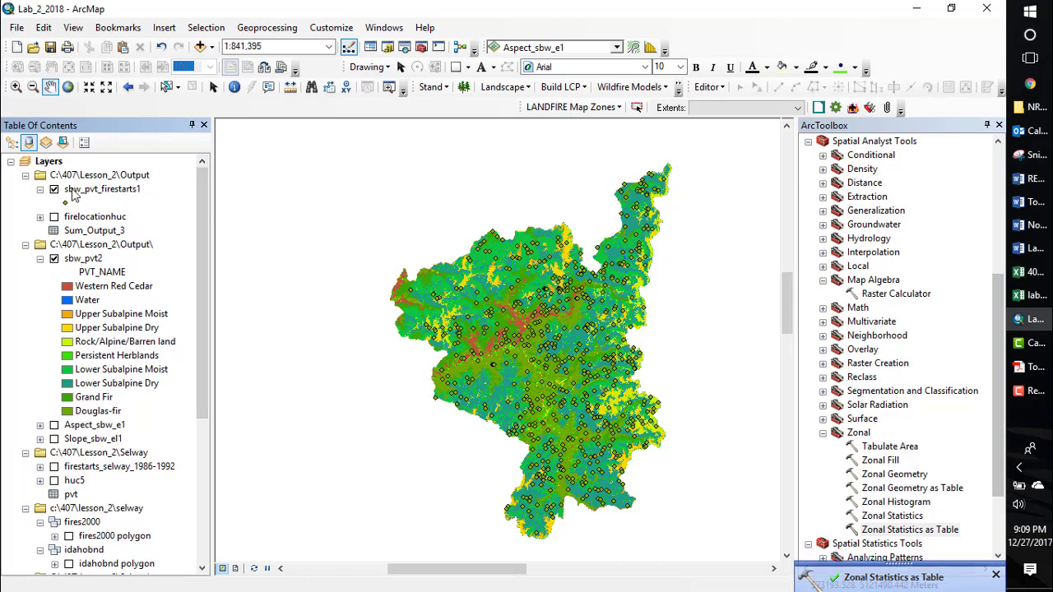
pyautogui.moveTo(205, 267); pyautogui.dragTo(218, 428)
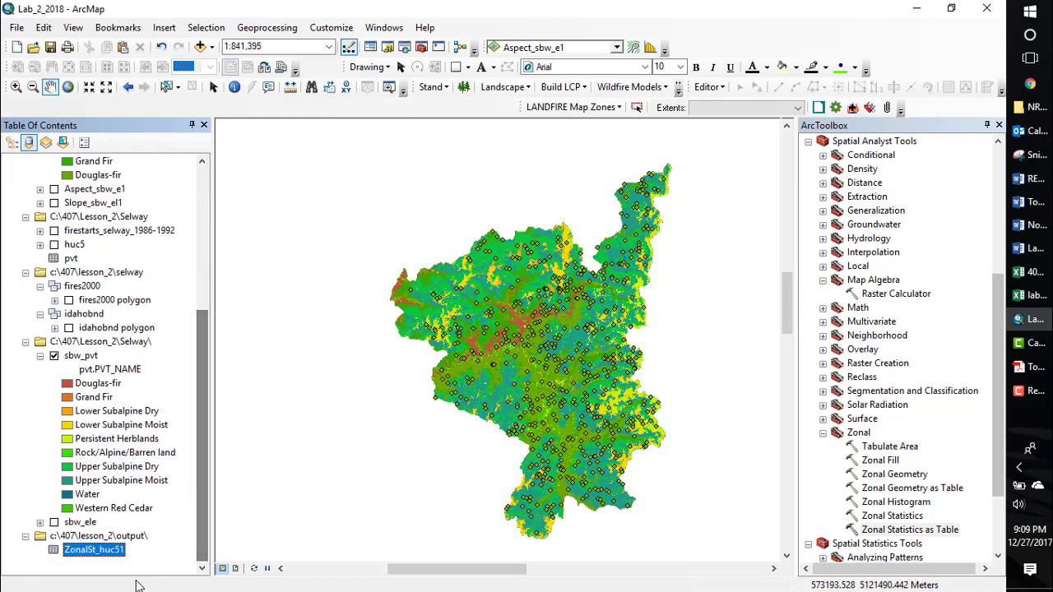
pyautogui.rightClick(101, 550)
pyautogui.click(138, 393)
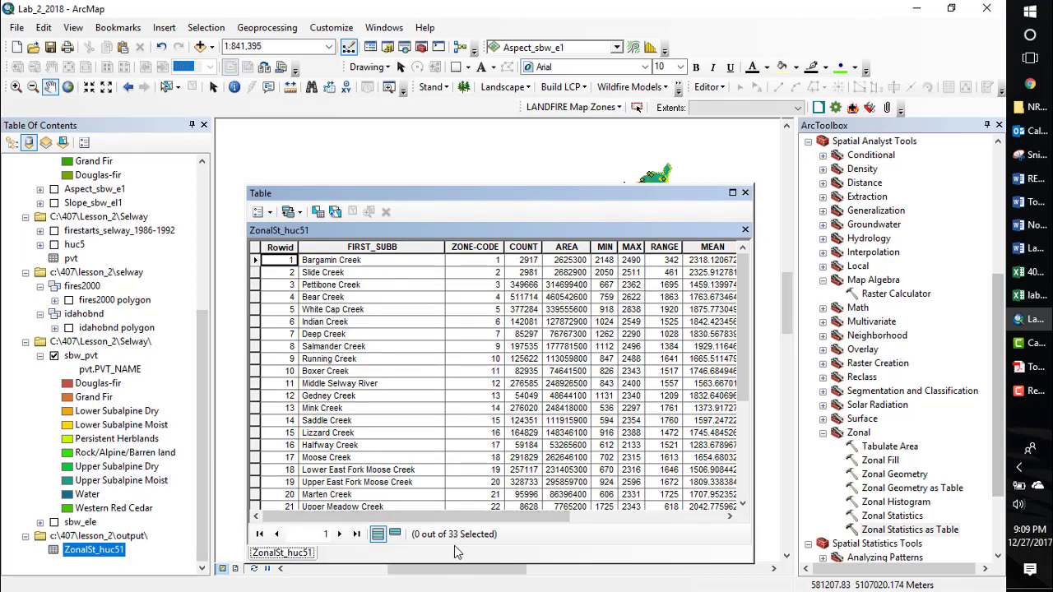
pyautogui.moveTo(439, 514); pyautogui.dragTo(504, 524)
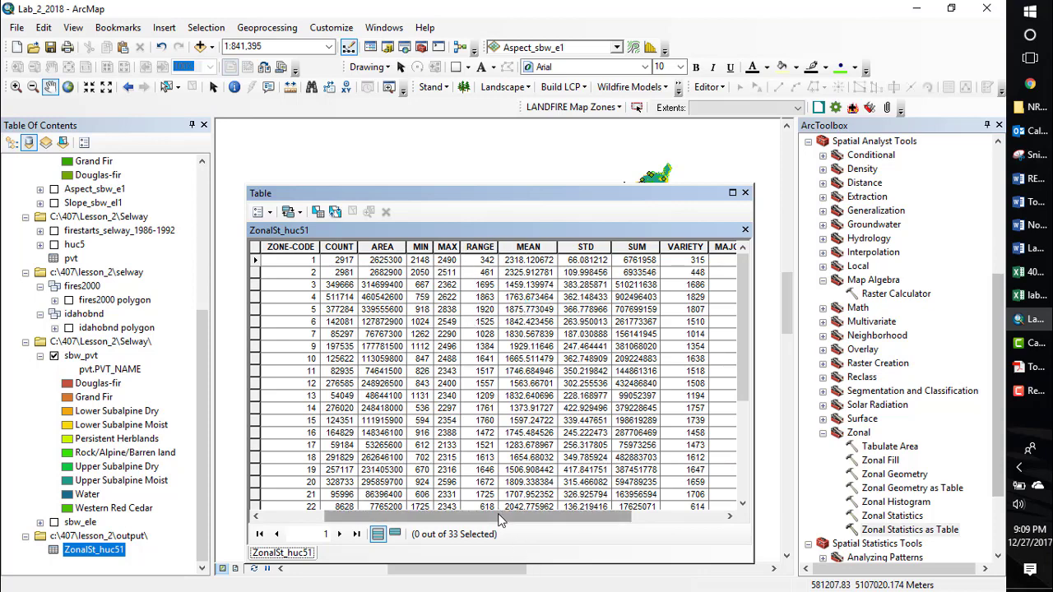
pyautogui.moveTo(499, 520); pyautogui.dragTo(432, 519)
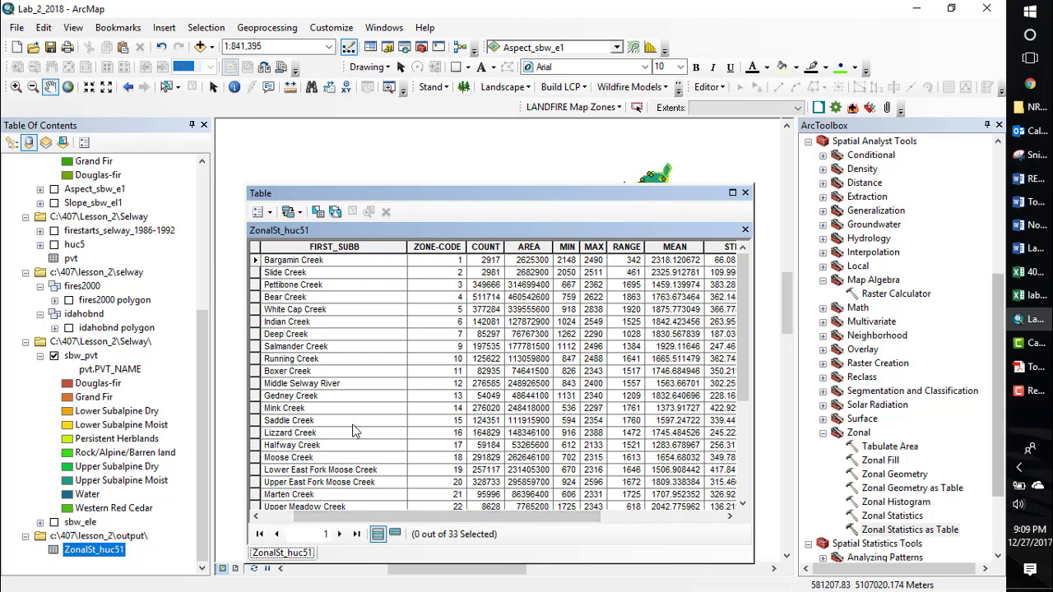
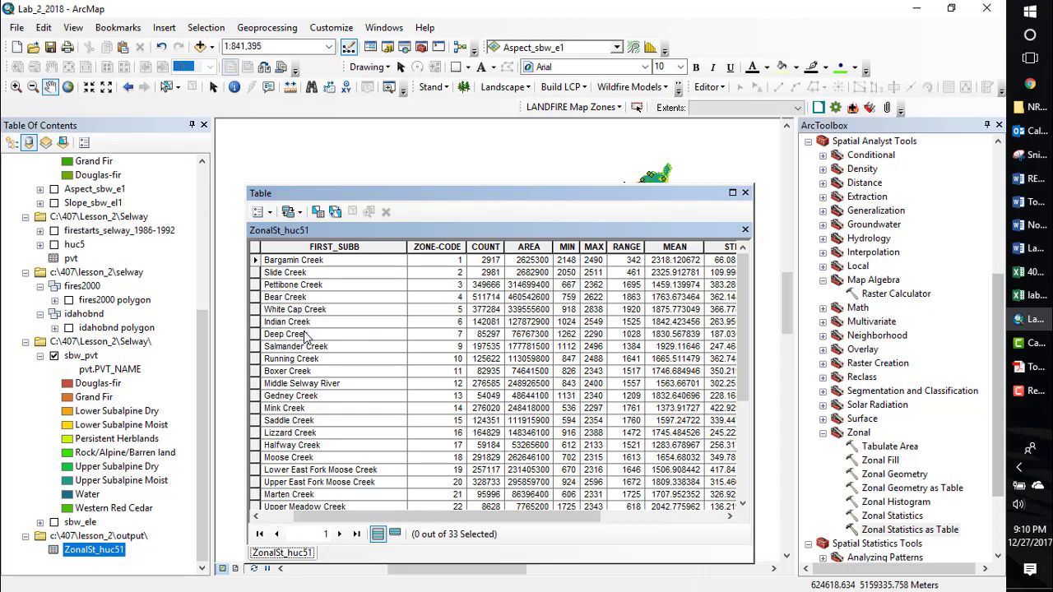
pyautogui.click(746, 194)
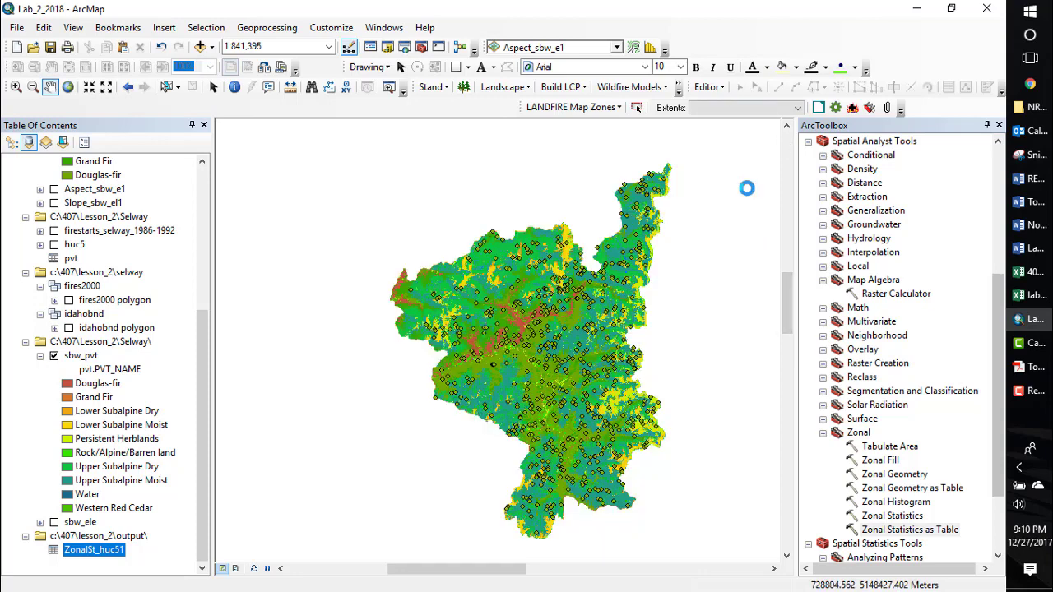
# Step: Set up the Tabulate Area tool with huc5 as the zone data and FIRST_SUBB as the zone field
pyautogui.click(823, 433)
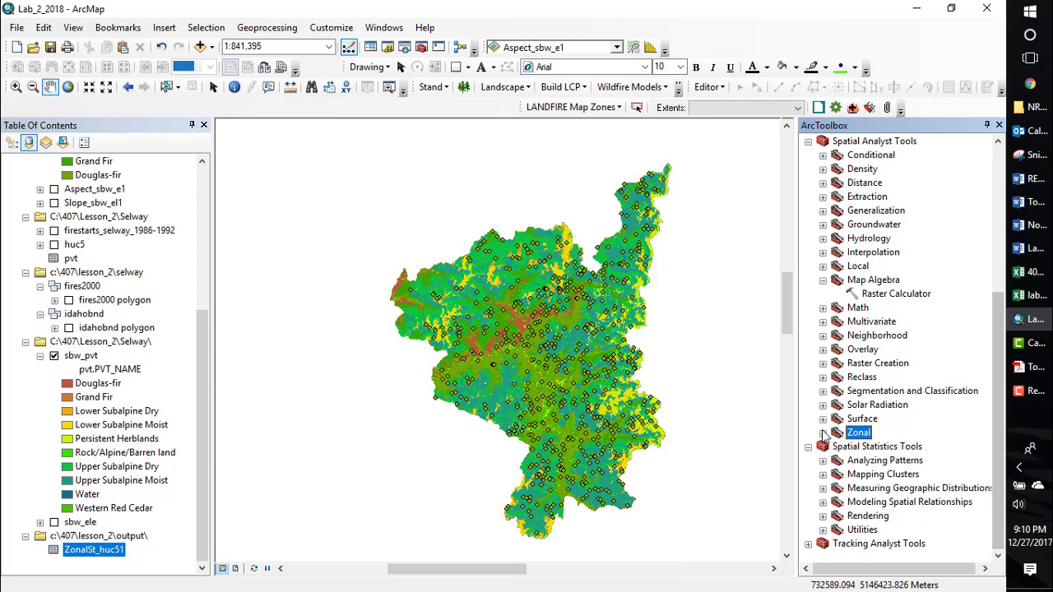
pyautogui.click(823, 433)
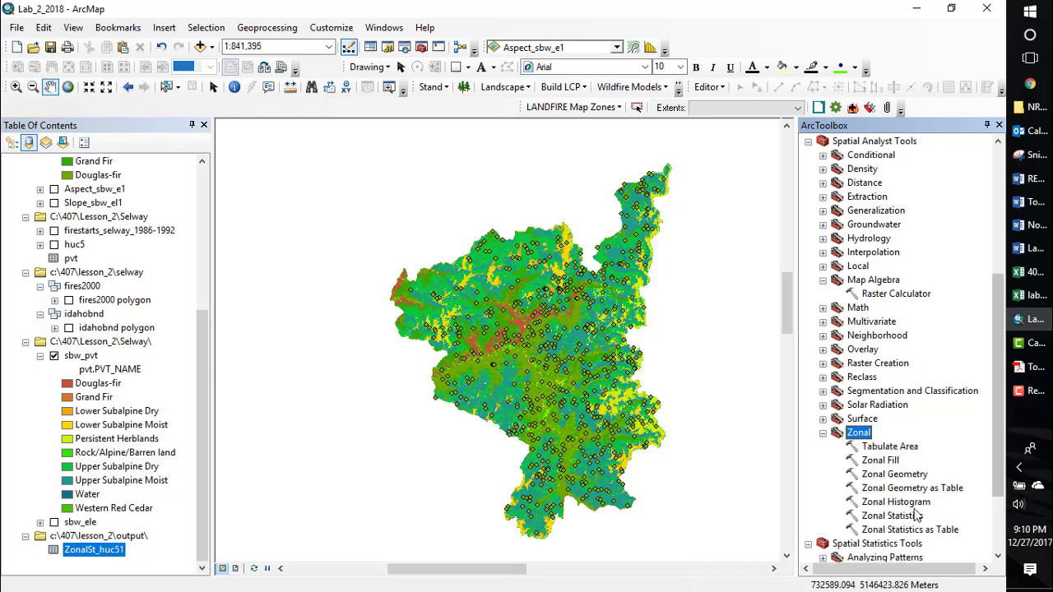
pyautogui.scroll(-1, 915, 514)
pyautogui.click(872, 405)
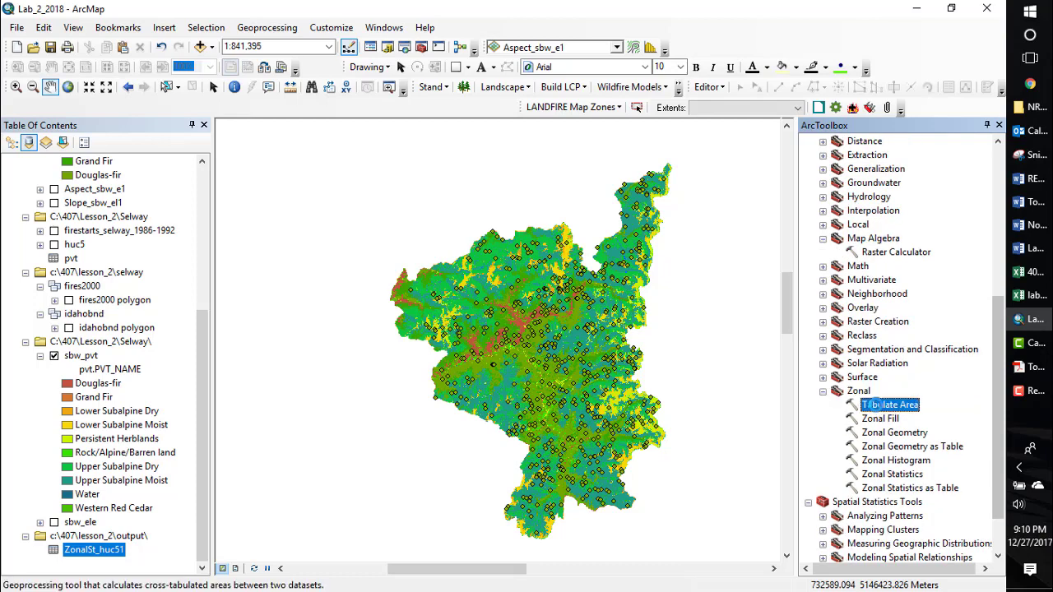
pyautogui.doubleClick(873, 405)
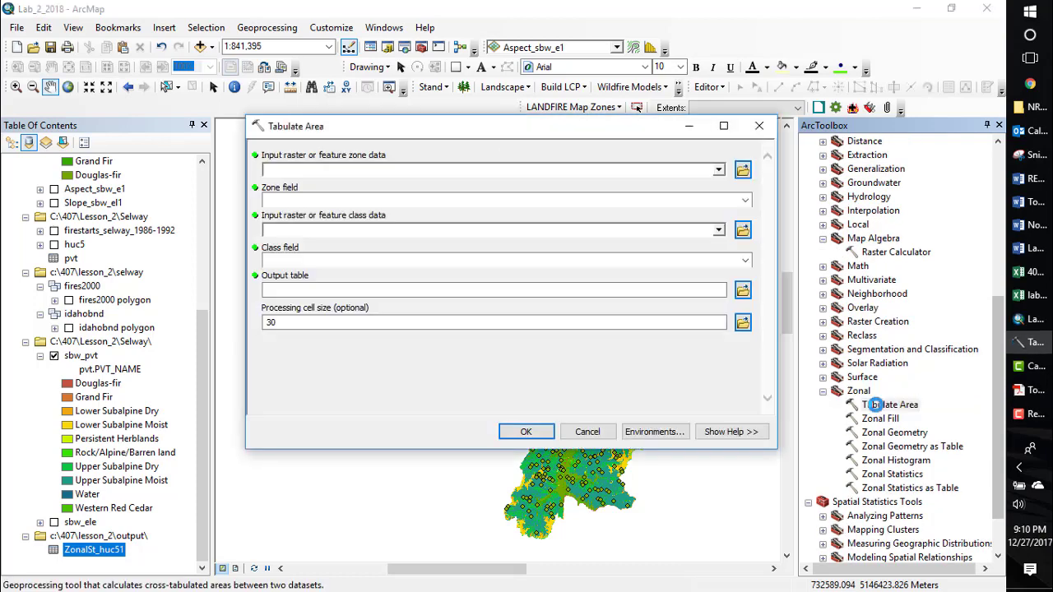
pyautogui.click(719, 171)
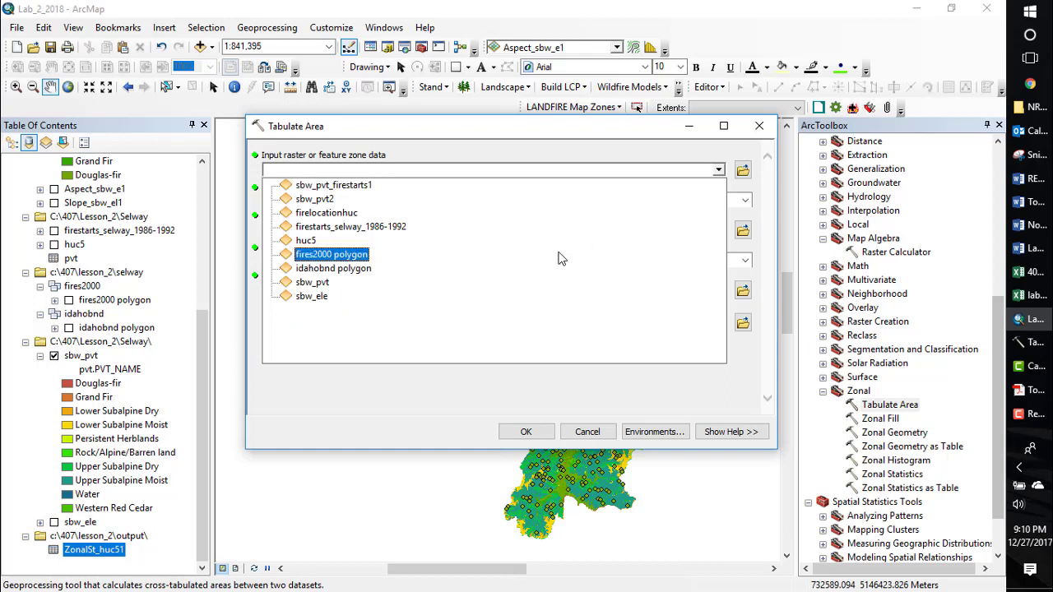
pyautogui.click(532, 239)
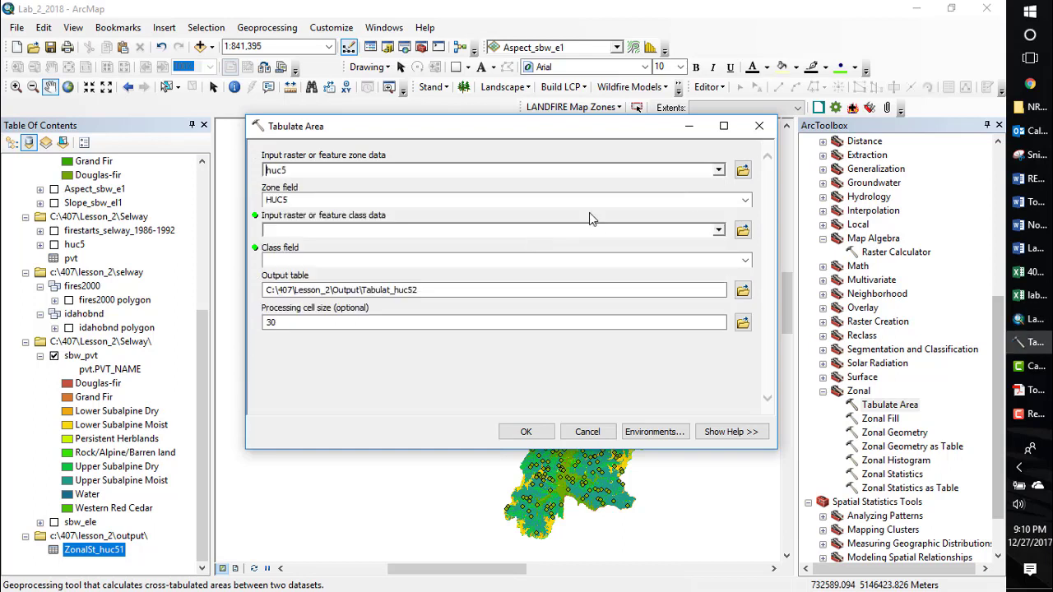
pyautogui.click(746, 201)
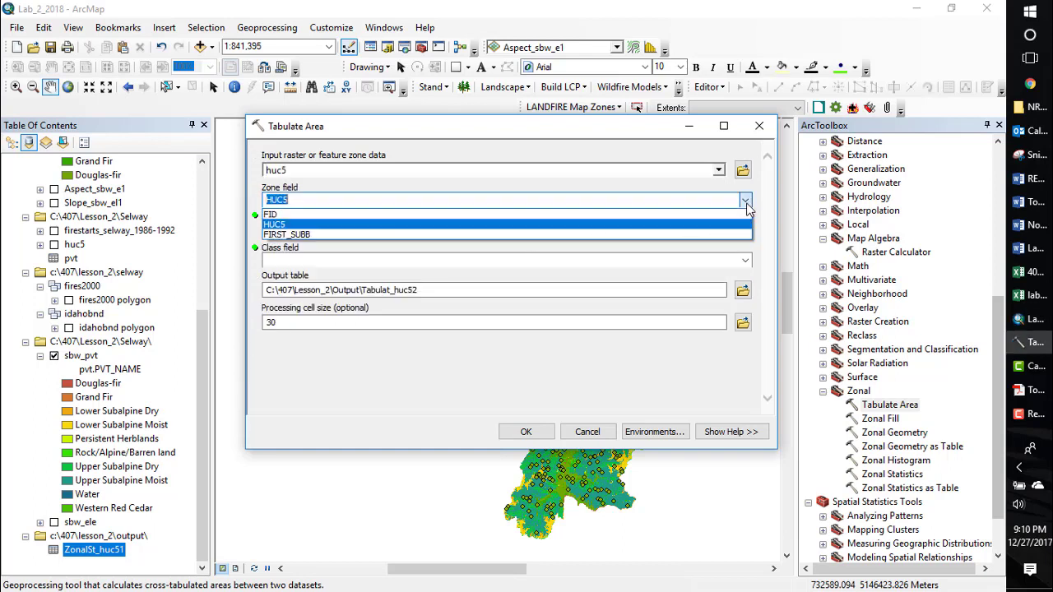
pyautogui.click(705, 232)
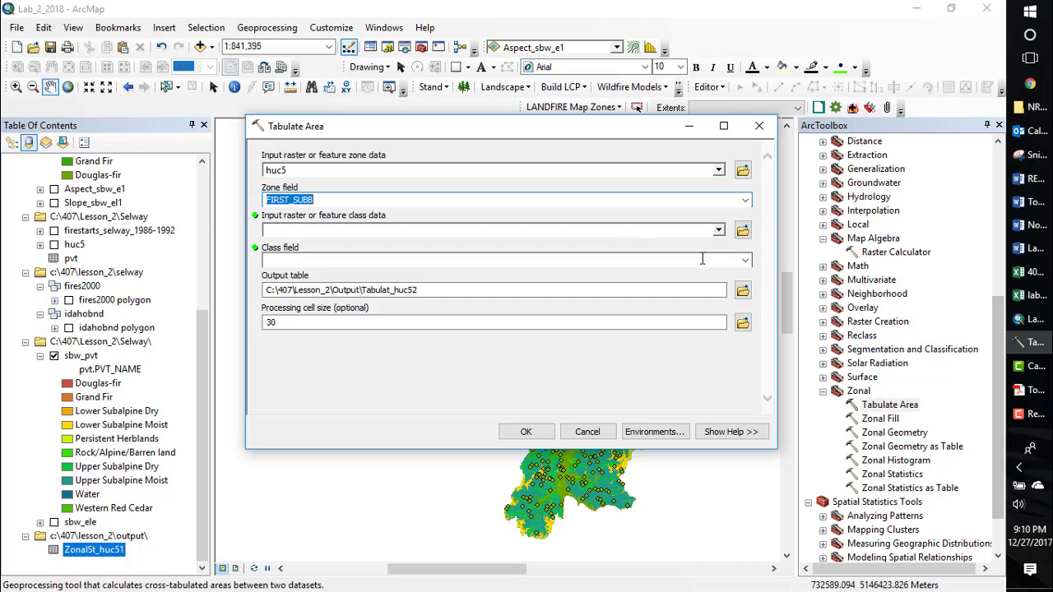
# Step: Use sbw_pvt2 as the class data with VALUE as the class field and run Tabulate Area
pyautogui.click(718, 231)
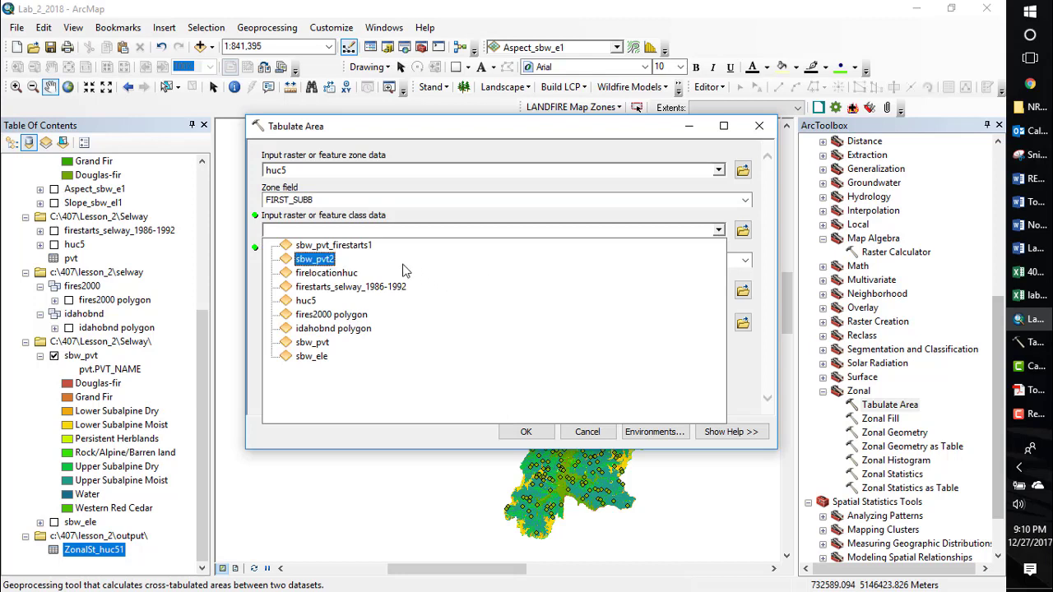
pyautogui.click(380, 263)
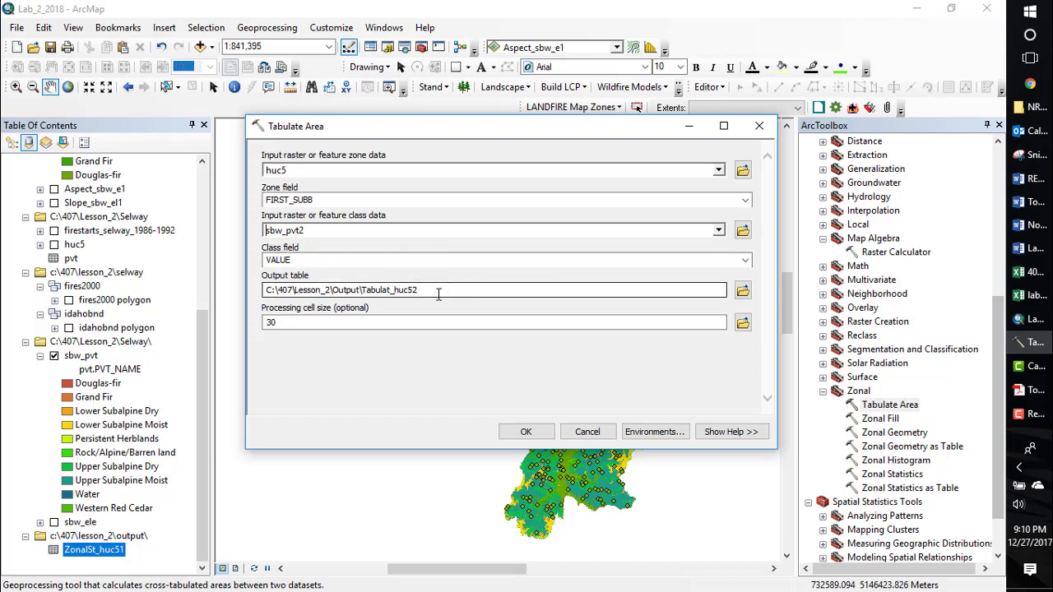
pyautogui.click(438, 295)
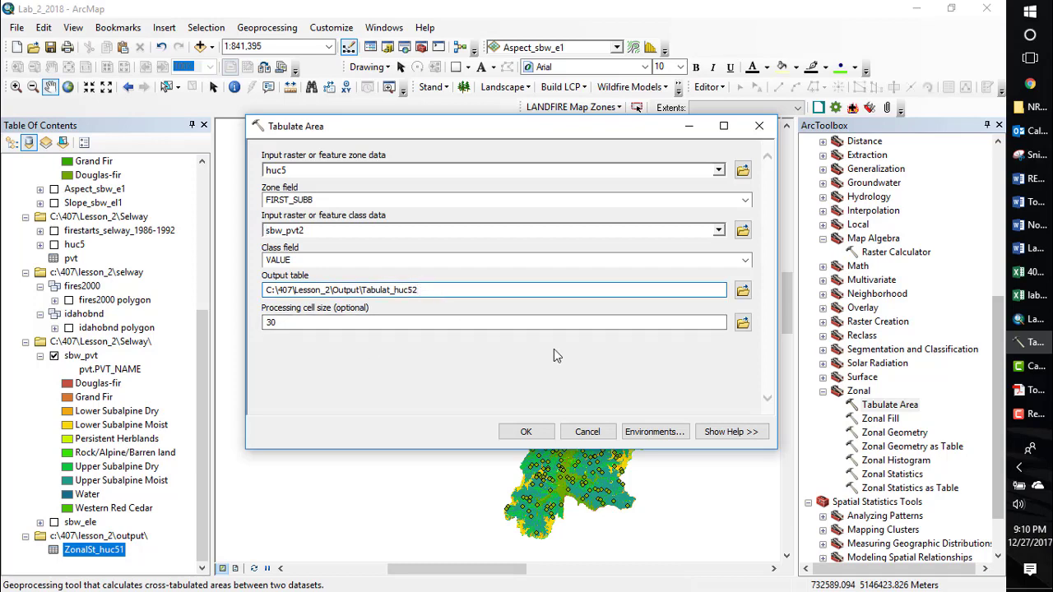
pyautogui.click(524, 432)
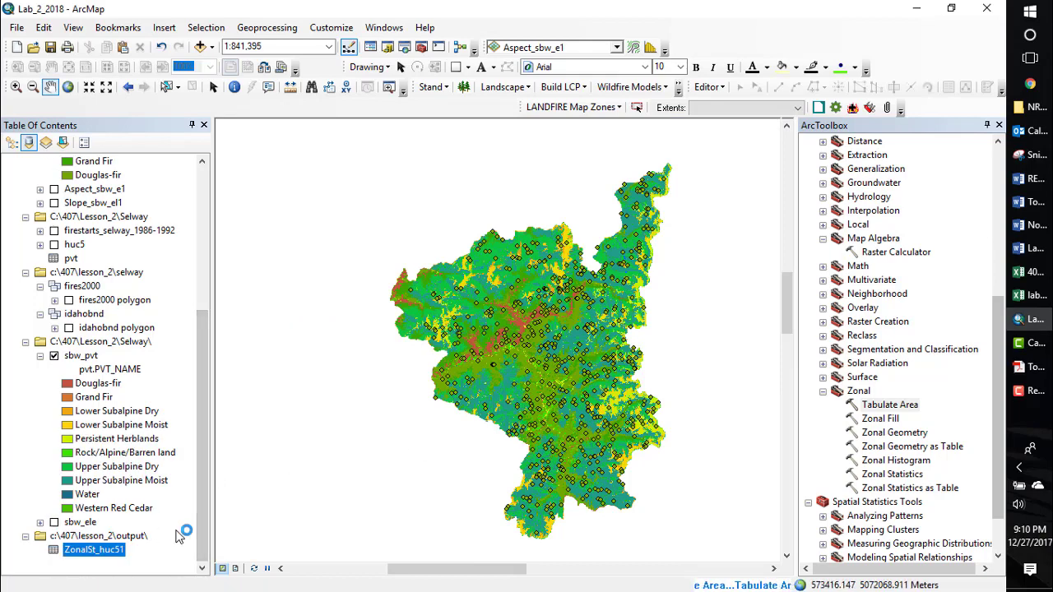
# Step: Open the Tabulat_huc52 table to examine the area of each vegetation class per subbasin
pyautogui.moveTo(206, 507); pyautogui.dragTo(206, 515)
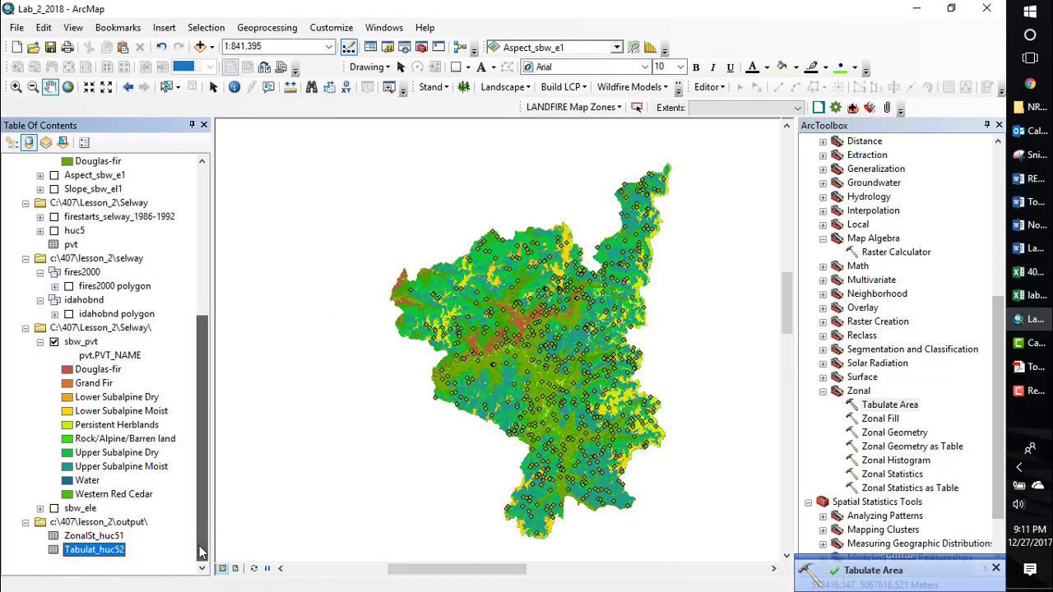
pyautogui.rightClick(102, 551)
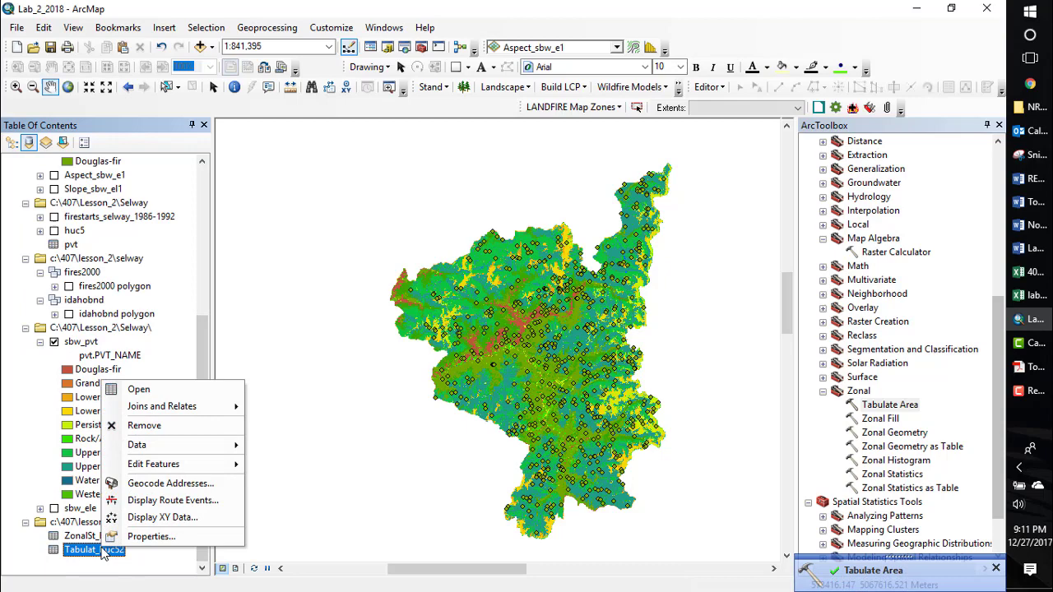
pyautogui.click(150, 392)
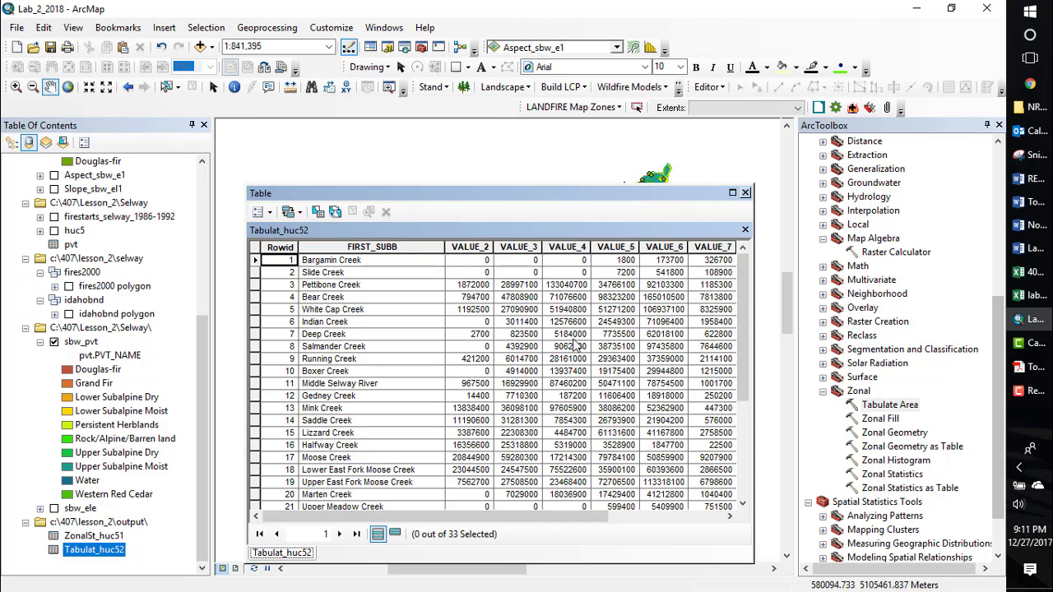
# Step: Close the tabulated area table and set up the Reclassify tool with Aspect_sbw_e1 as the input raster
pyautogui.click(745, 193)
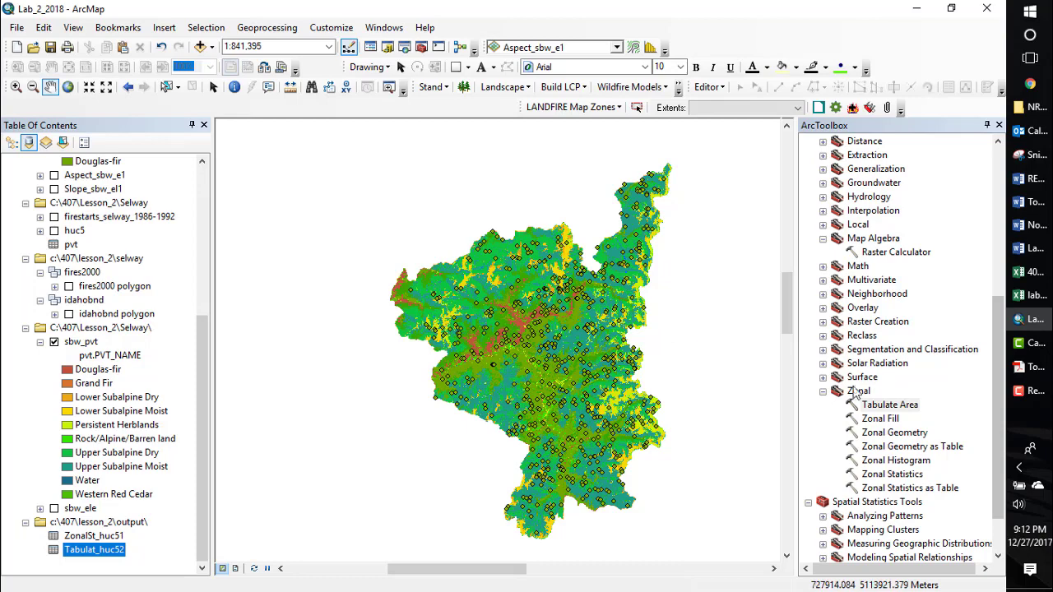
pyautogui.click(825, 396)
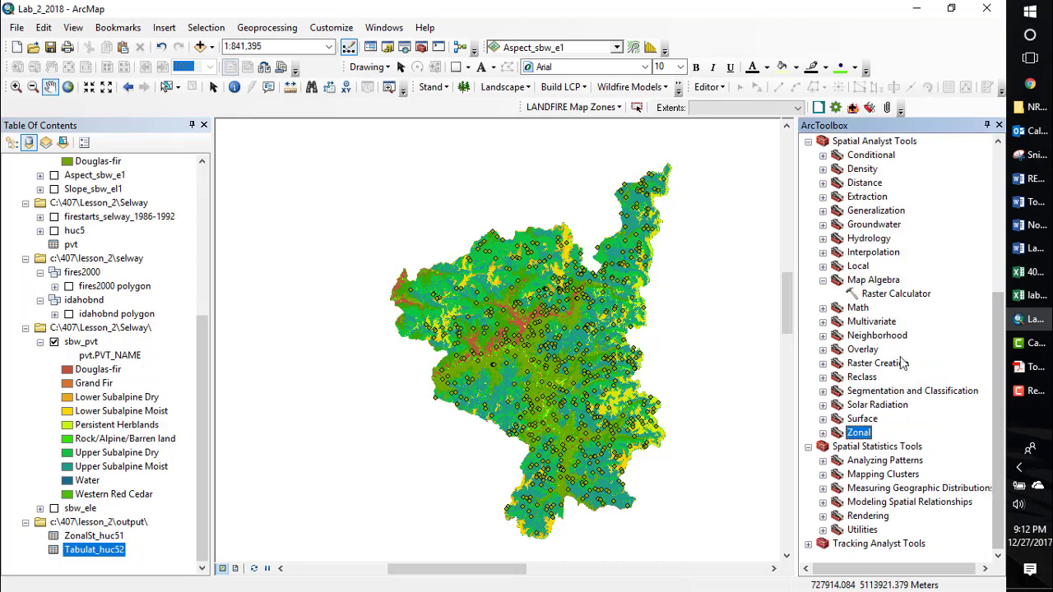
pyautogui.click(823, 377)
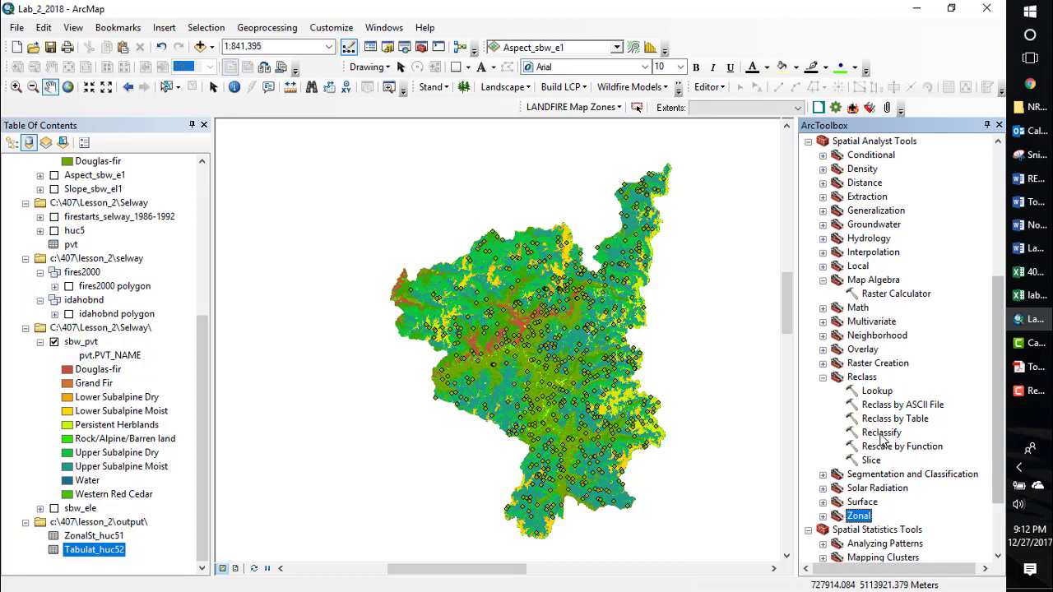
pyautogui.doubleClick(881, 437)
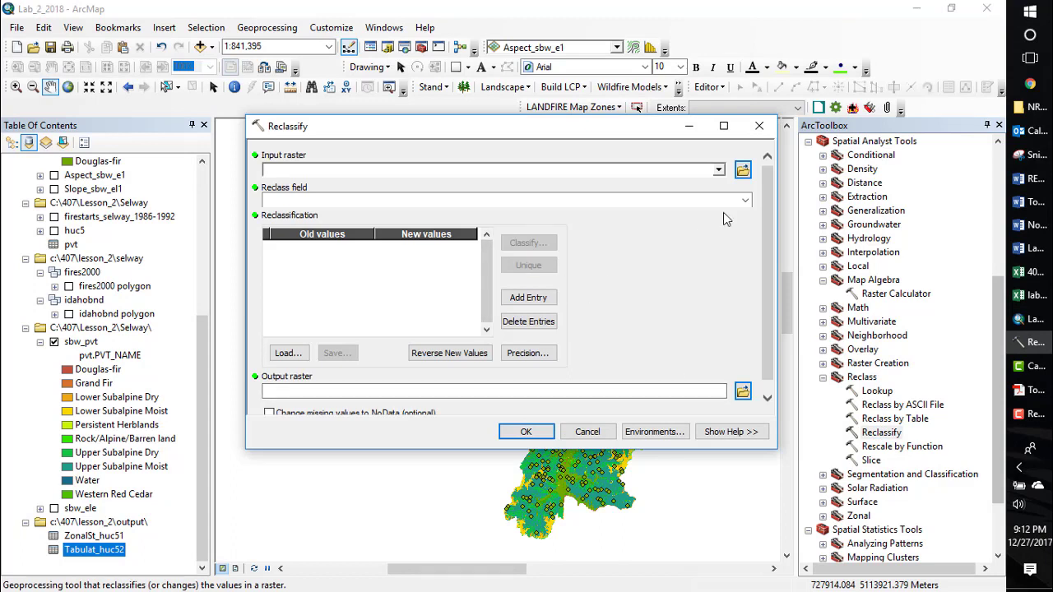
pyautogui.click(718, 170)
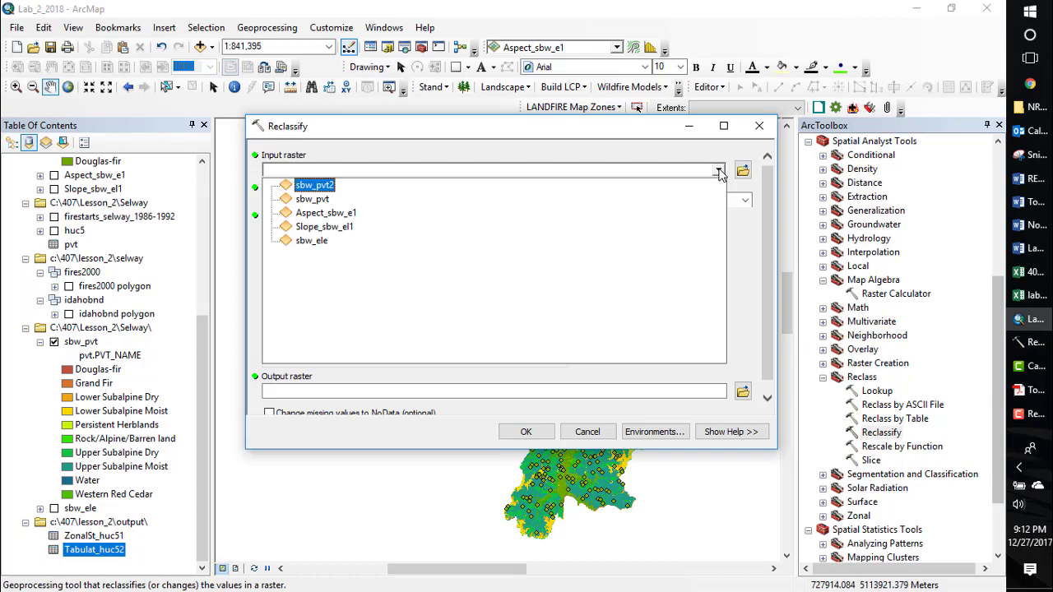
pyautogui.click(564, 213)
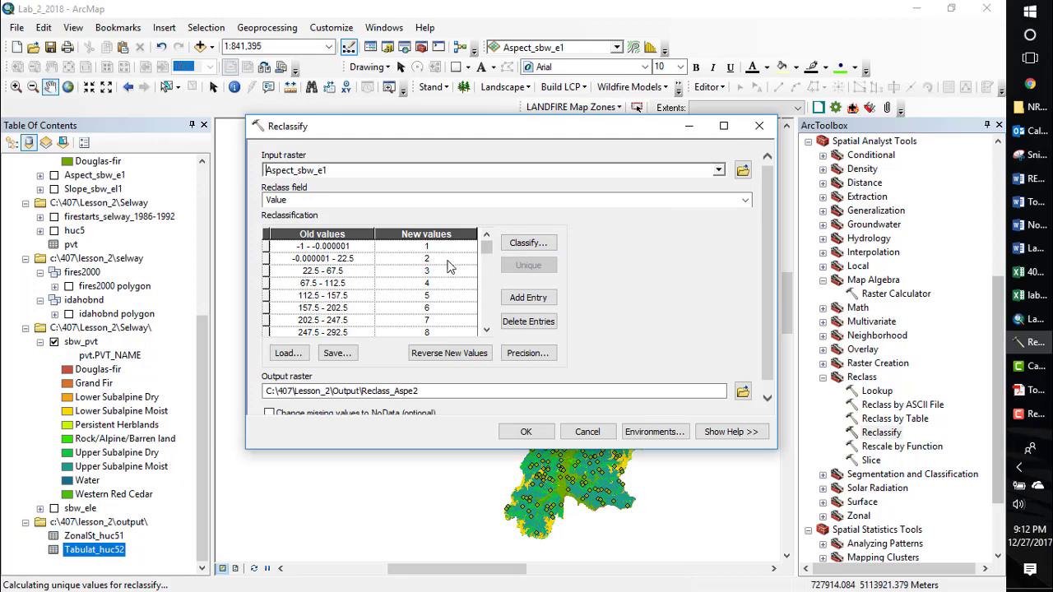
# Step: Open the classification settings for the aspect raster and set the number of classes to 6
pyautogui.click(527, 247)
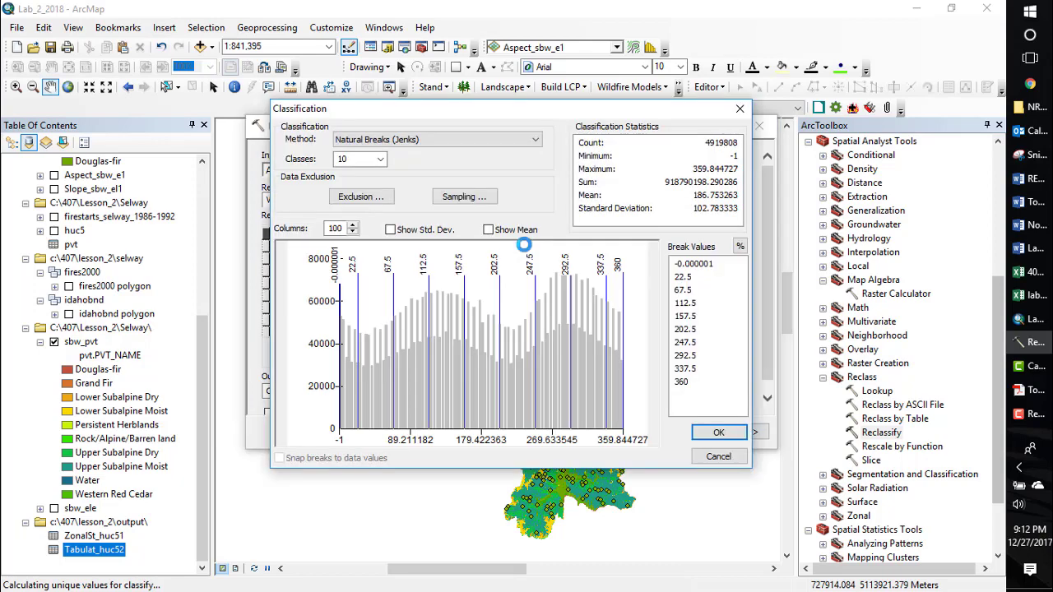
pyautogui.click(381, 161)
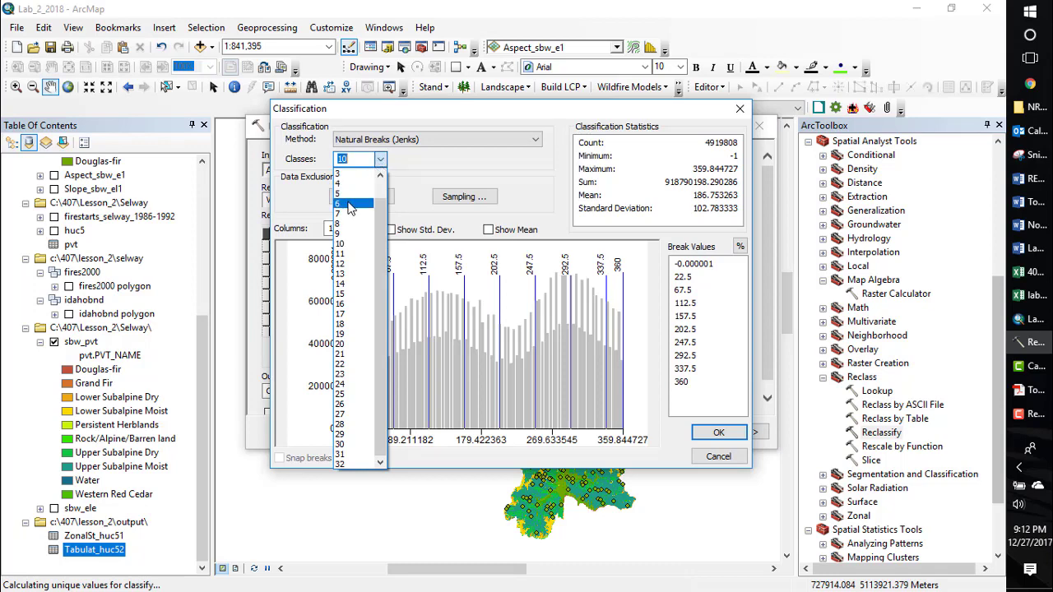
pyautogui.click(349, 204)
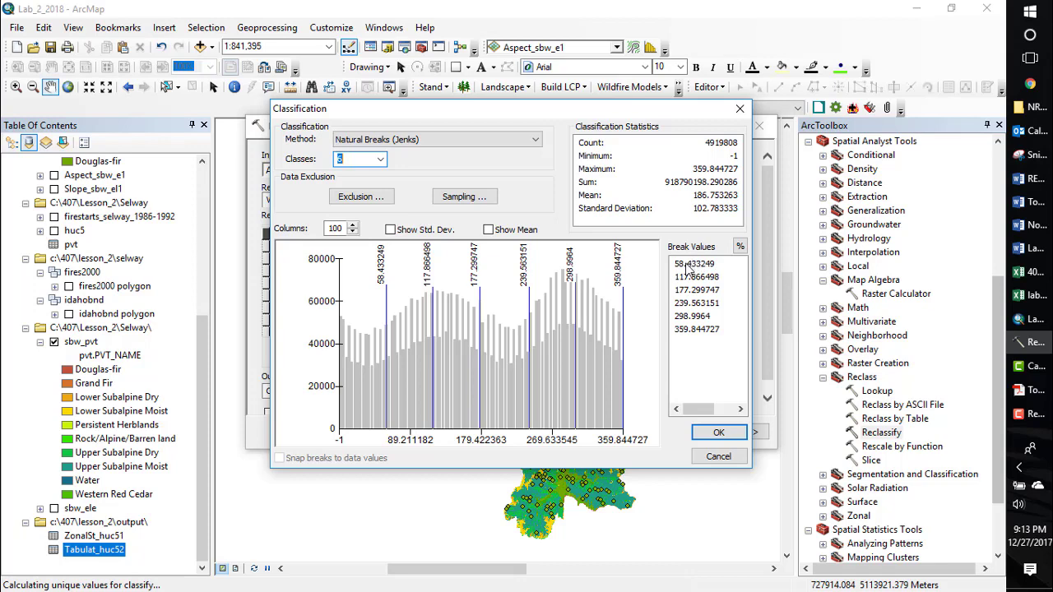
# Step: Set the first two aspect break values to 0 and 45
pyautogui.click(686, 265)
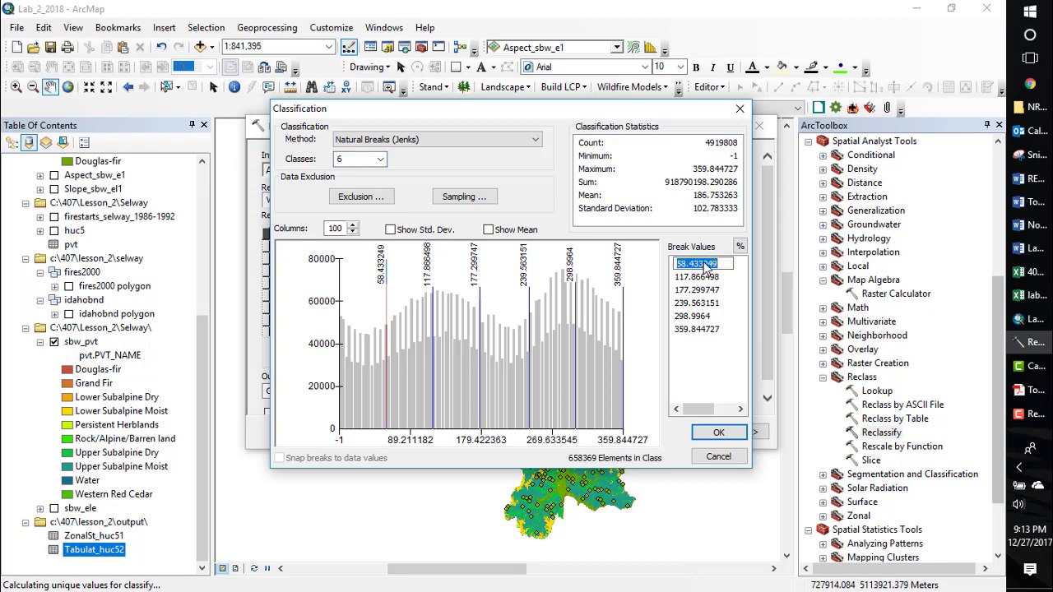
pyautogui.write('0')
pyautogui.press('Return')
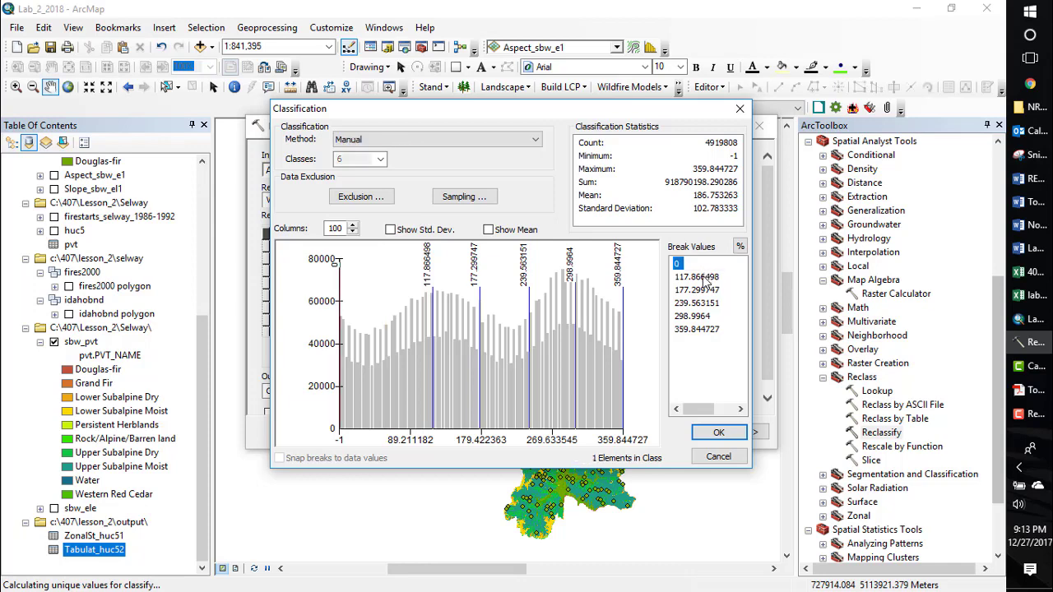
pyautogui.click(704, 277)
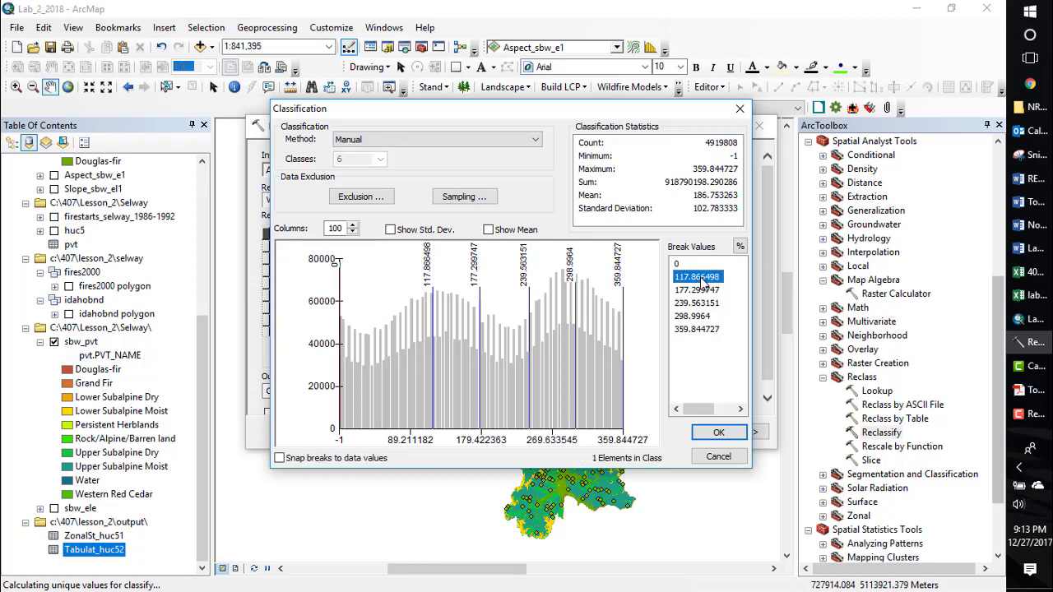
pyautogui.click(701, 282)
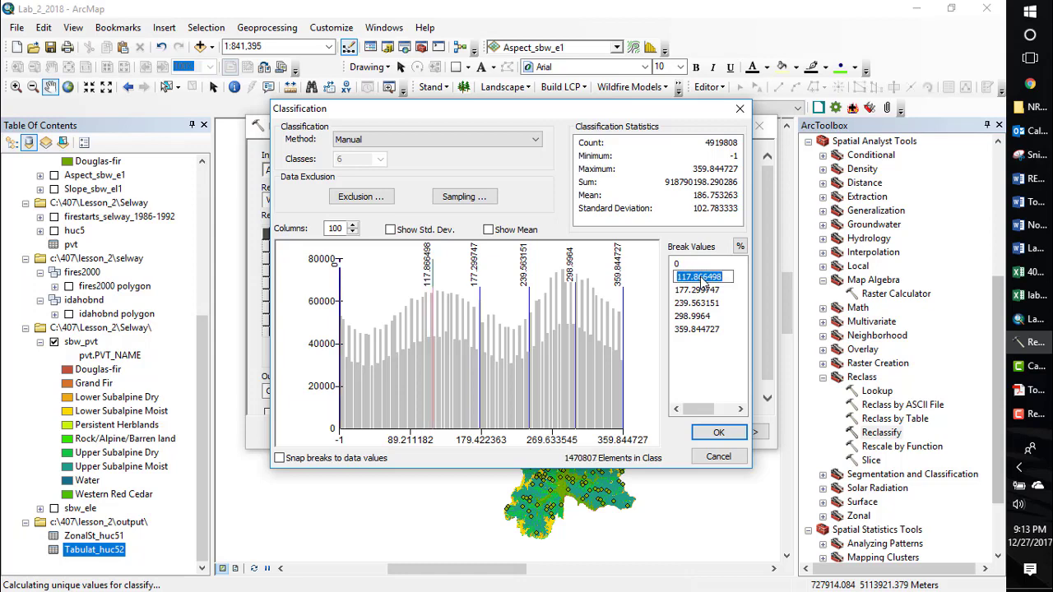
pyautogui.write('45')
pyautogui.press('Return')
# Step: Set the third and fourth aspect break values to 135 and 225
pyautogui.click(697, 290)
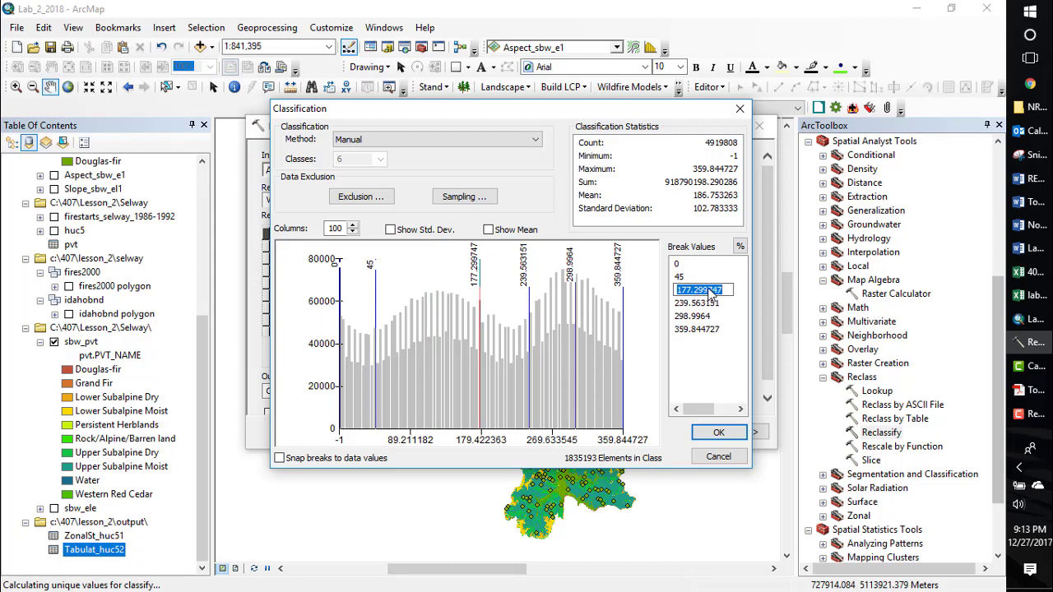
pyautogui.write('135')
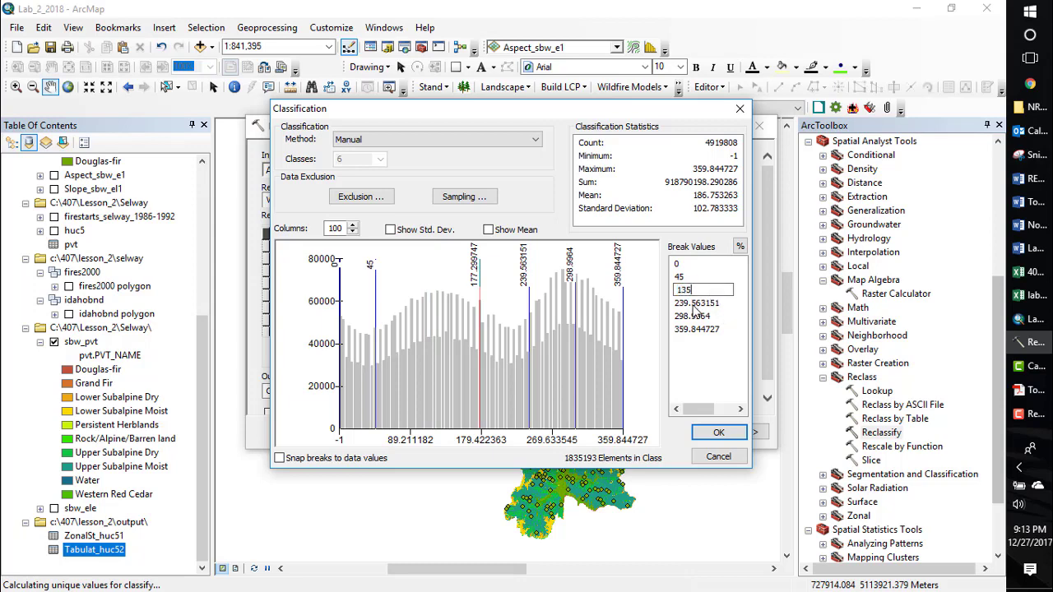
pyautogui.click(695, 304)
pyautogui.click(705, 304)
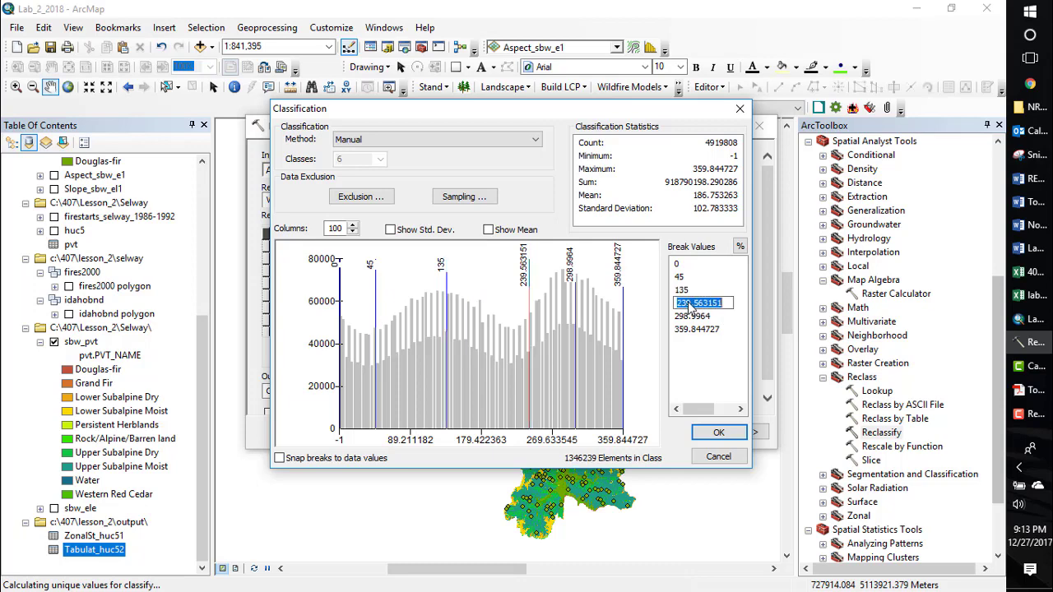
pyautogui.write('2')
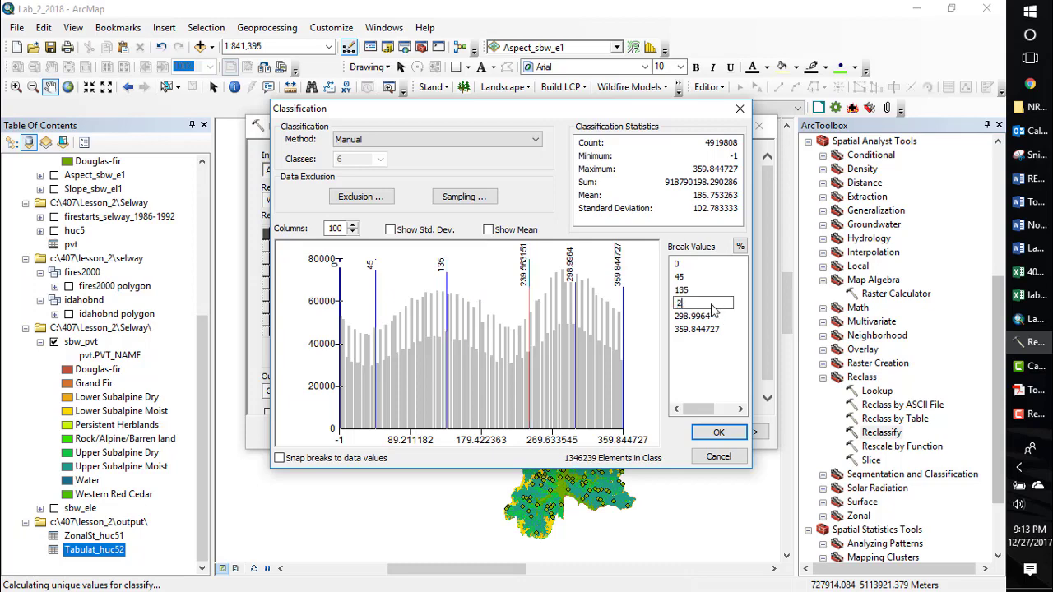
pyautogui.write('25')
pyautogui.press('Return')
# Step: Set the last two aspect break values to 315 and 360 and accept the classification
pyautogui.click(685, 319)
pyautogui.click(687, 318)
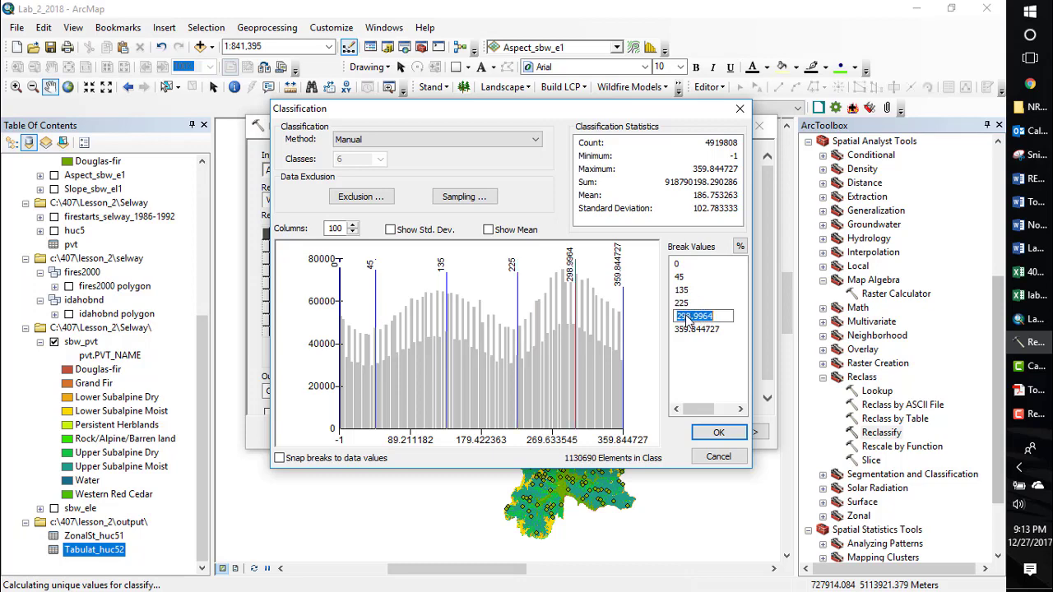
pyautogui.write('315')
pyautogui.click(704, 330)
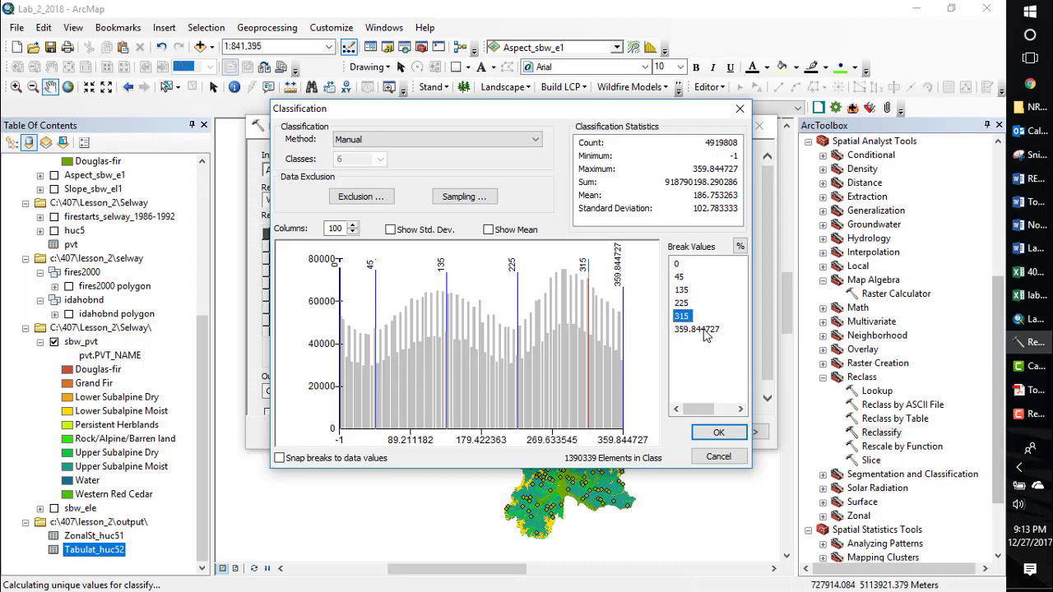
pyautogui.click(708, 333)
pyautogui.write('360')
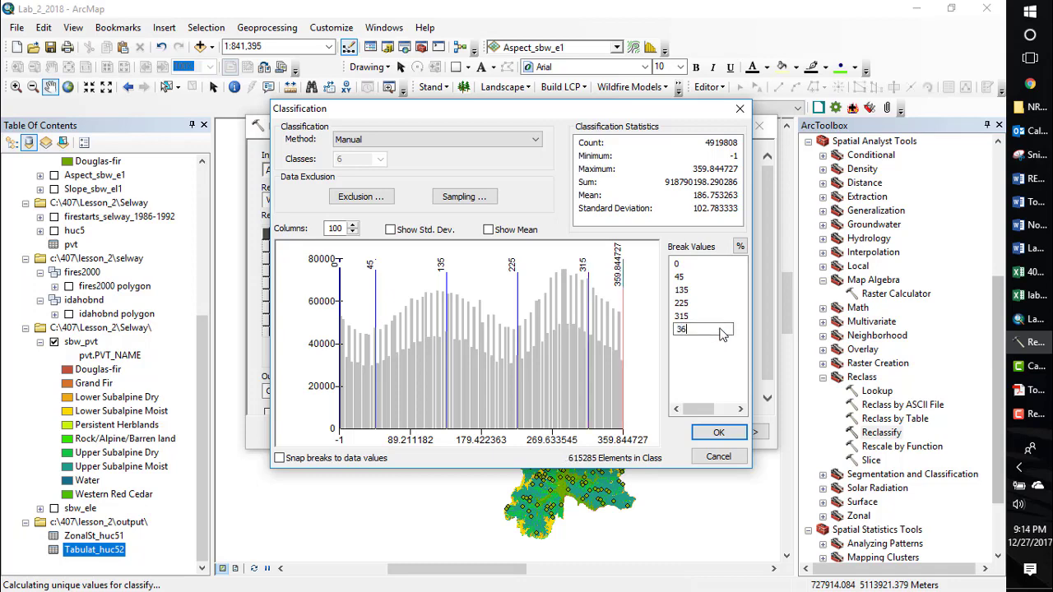
pyautogui.click(718, 435)
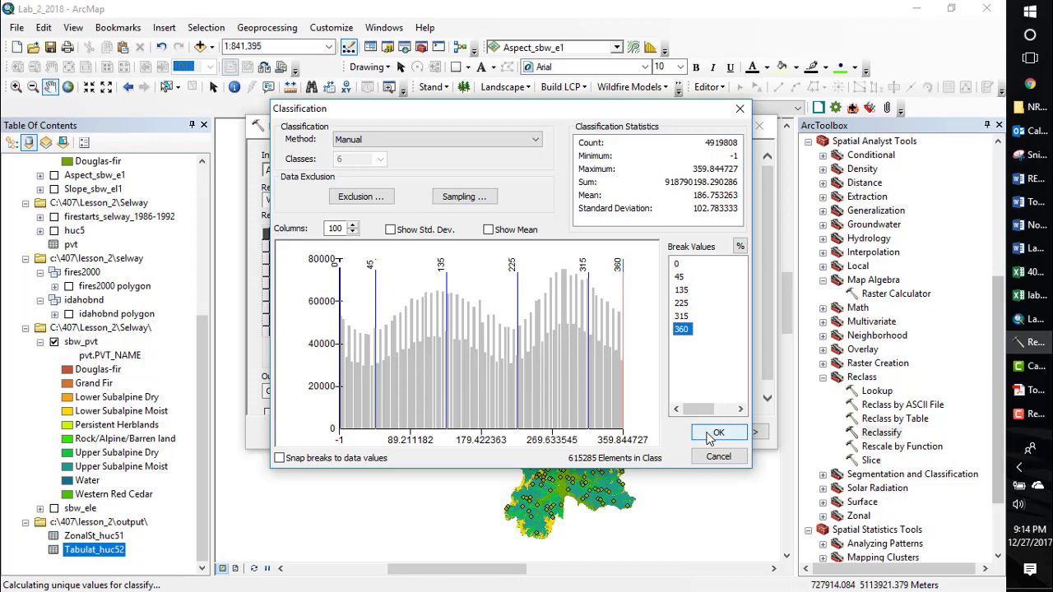
pyautogui.click(707, 433)
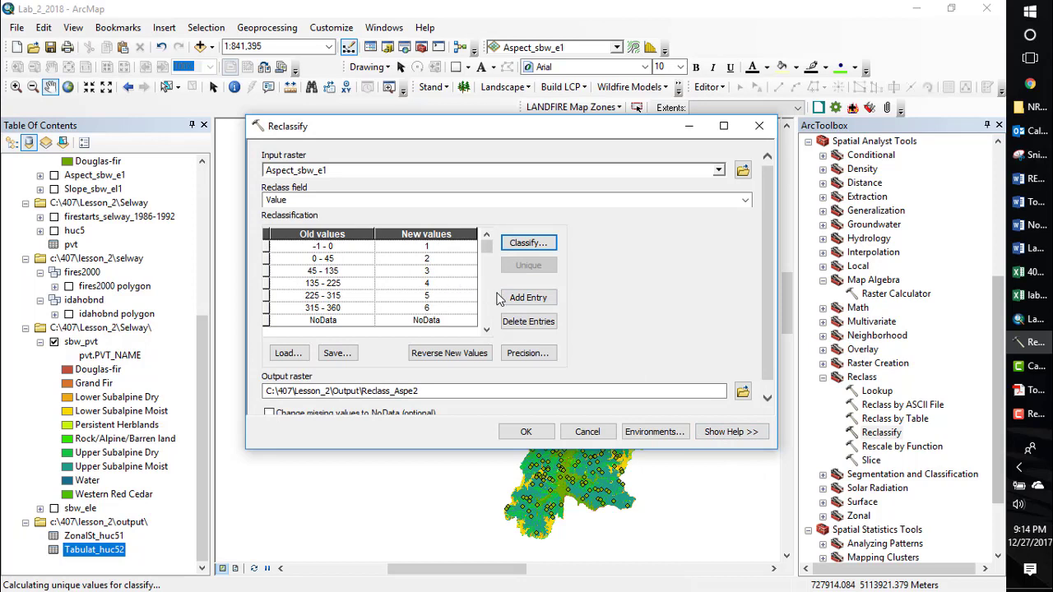
# Step: Assign the new values 0, 1, 2, 3, 4 and 1 to the six aspect ranges from -1 - 0 through 315 - 360
pyautogui.click(427, 247)
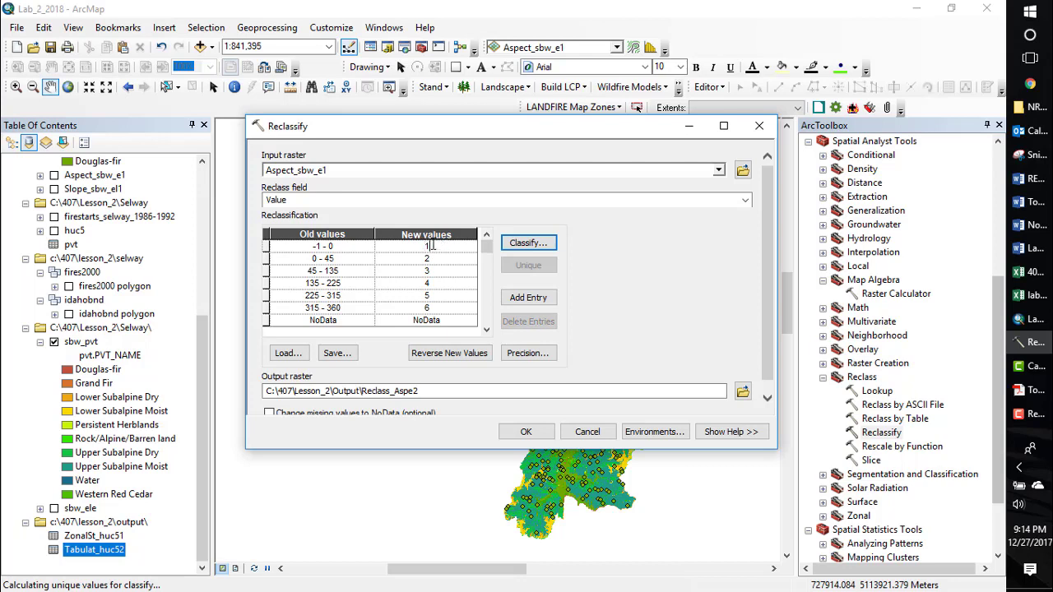
pyautogui.press('BackSpace')
pyautogui.write('0')
pyautogui.click(447, 273)
pyautogui.press('BackSpace')
pyautogui.write('2')
pyautogui.click(439, 283)
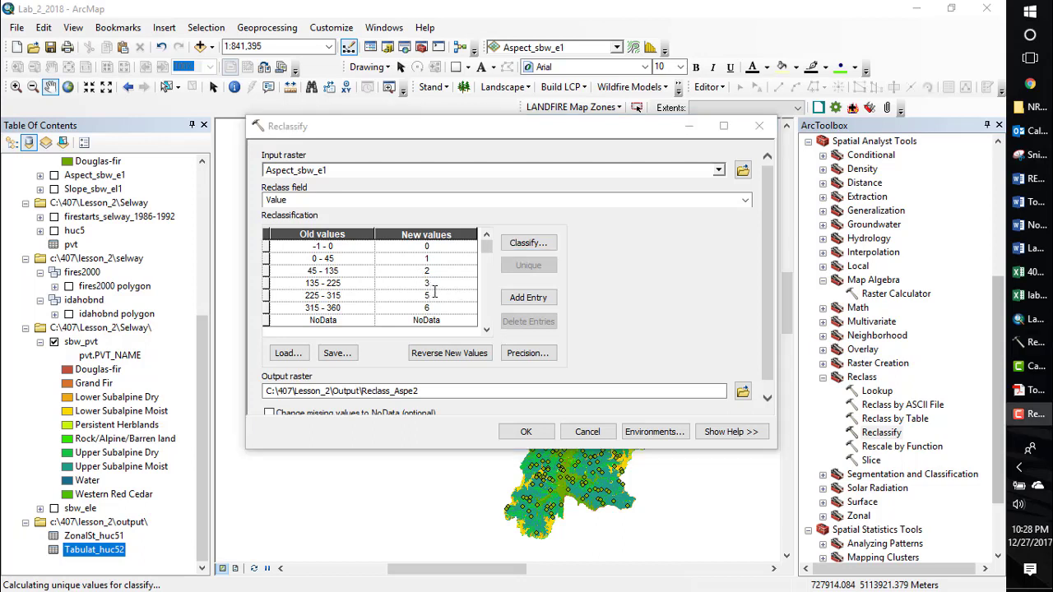
pyautogui.click(431, 296)
pyautogui.write('4')
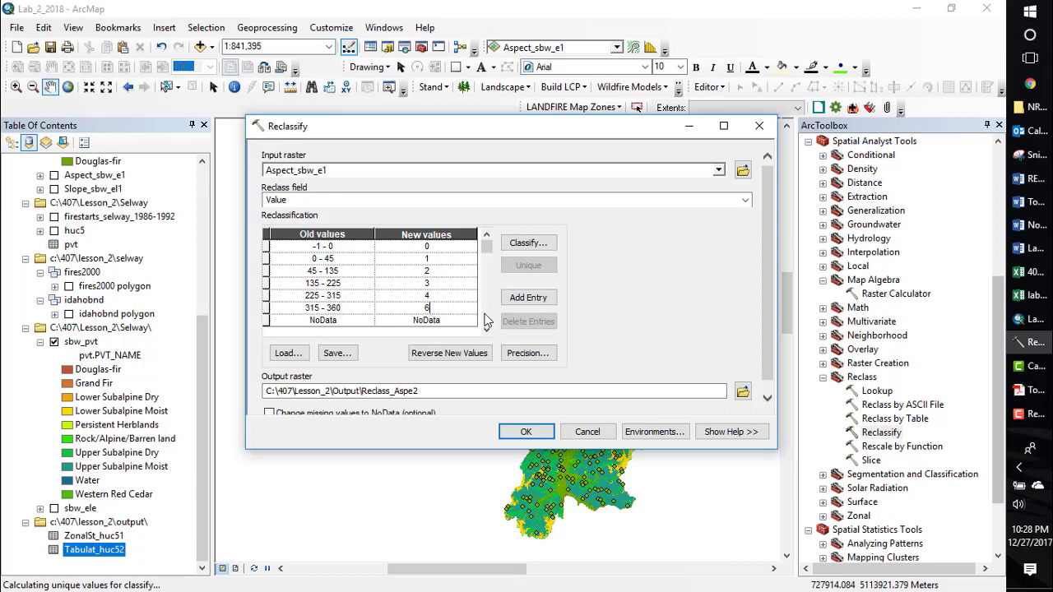
pyautogui.press('BackSpace')
pyautogui.write('1')
# Step: Name the output raster aspect_rec in the Lesson_2 Output folder, run Reclassify, and view the new layer's classes
pyautogui.click(441, 391)
pyautogui.press('BackSpace')
pyautogui.press('BackSpace')
pyautogui.press('BackSpace')
pyautogui.press('BackSpace')
pyautogui.press('BackSpace')
pyautogui.press('BackSpace')
pyautogui.press('BackSpace')
pyautogui.press('BackSpace')
pyautogui.press('BackSpace')
pyautogui.press('BackSpace')
pyautogui.press('BackSpace')
pyautogui.press('BackSpace')
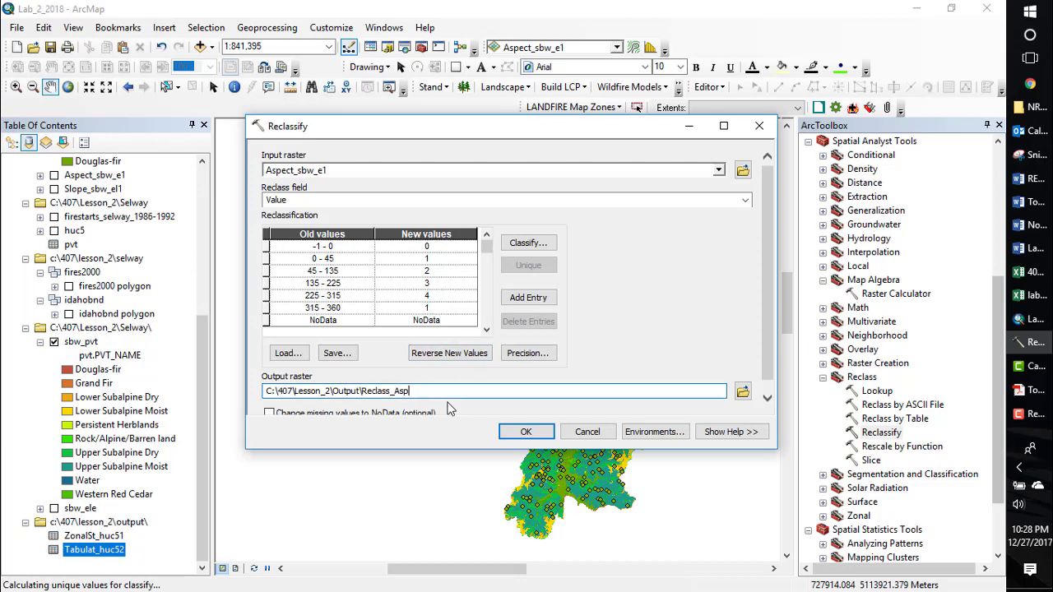
pyautogui.press('BackSpace')
pyautogui.write('asa')
pyautogui.press('BackSpace')
pyautogui.write('pect_rec')
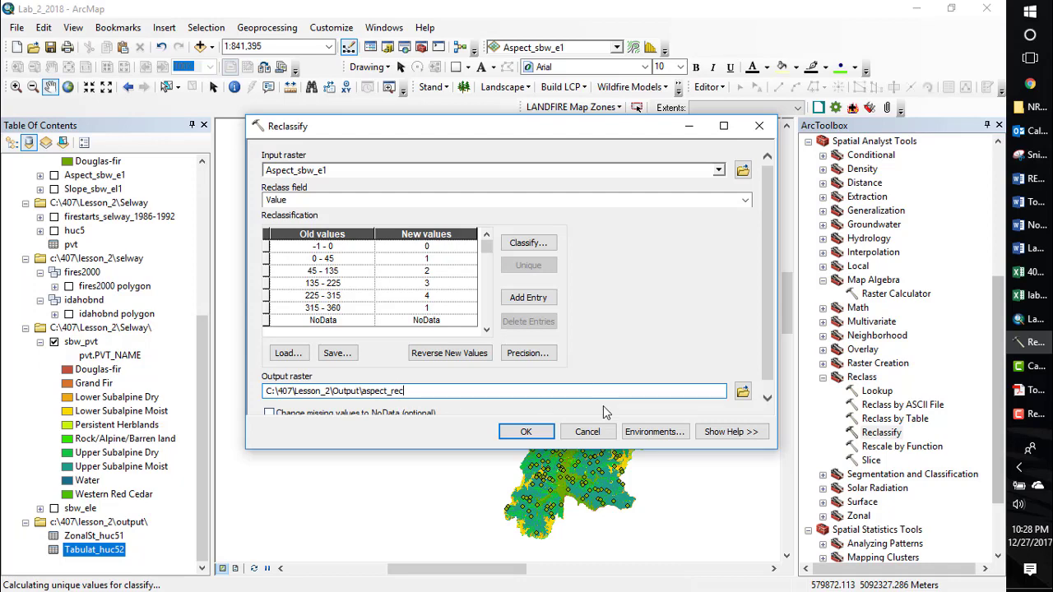
pyautogui.click(526, 433)
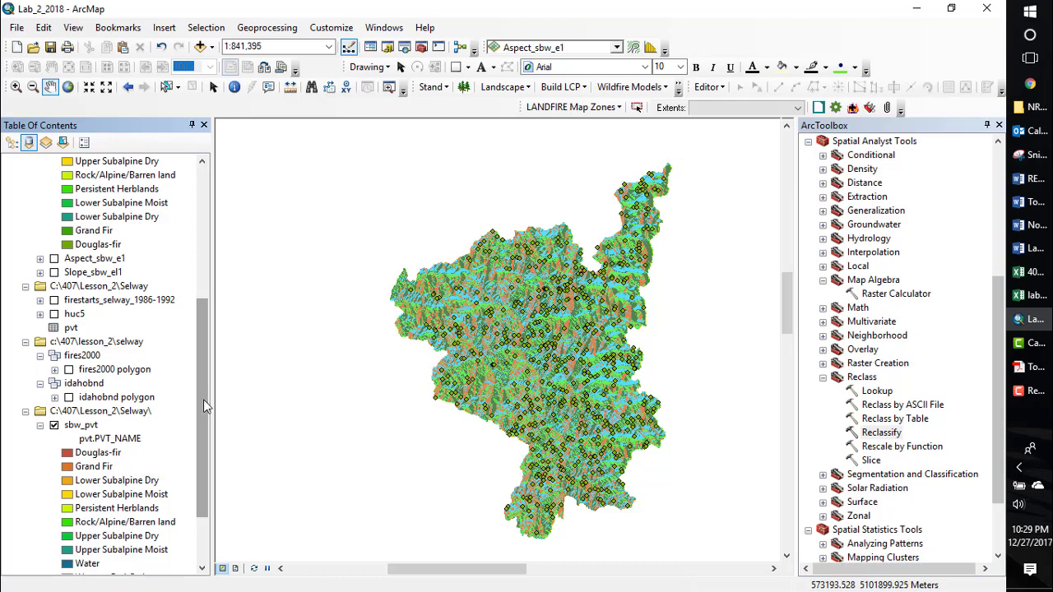
pyautogui.moveTo(201, 404); pyautogui.dragTo(200, 272)
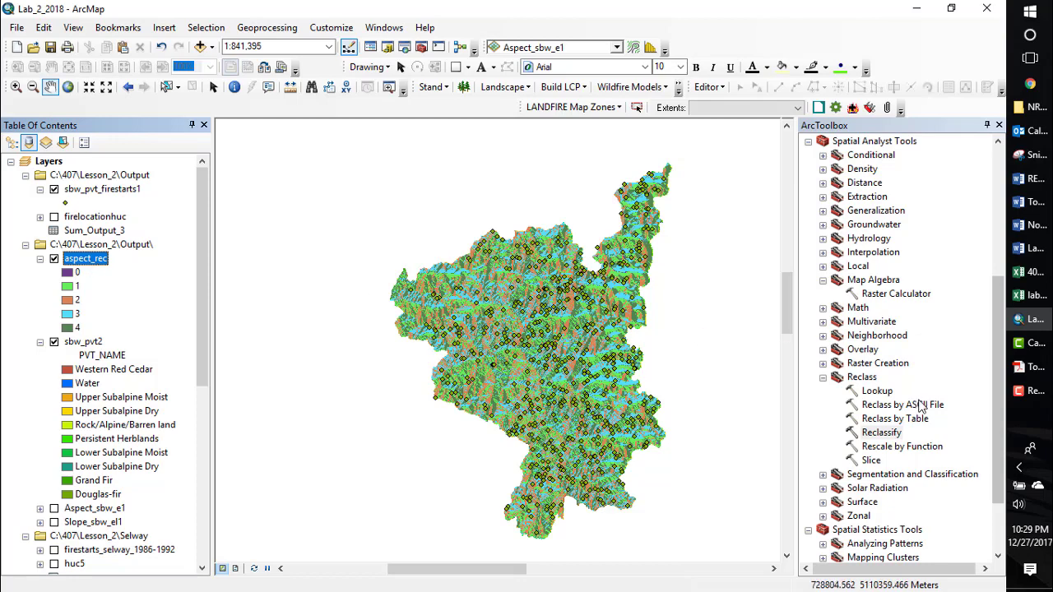
# Step: Open Raster Calculator, switch to the Lab 2 Overlay Analysis document in Word, and find the Combine expression in the Grid to Grid section
pyautogui.click(823, 377)
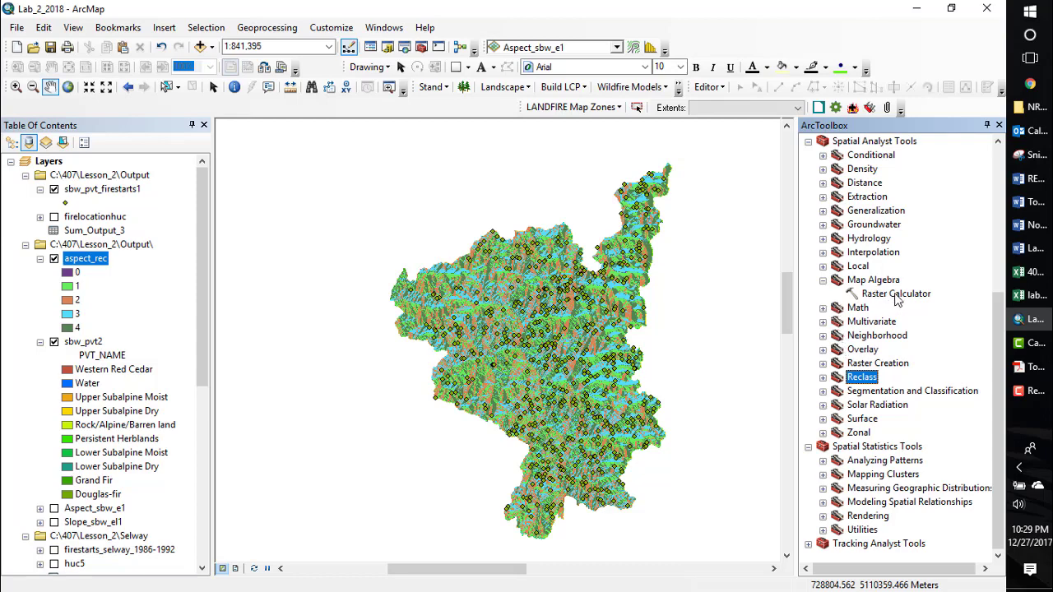
pyautogui.doubleClick(897, 294)
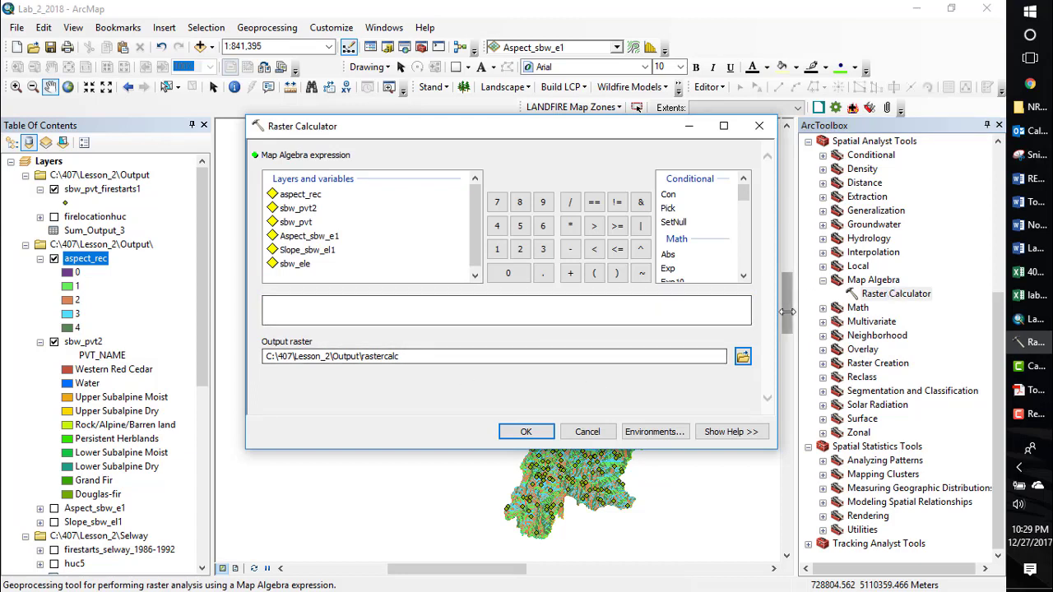
pyautogui.click(1033, 248)
pyautogui.scroll(-15, 563, 399)
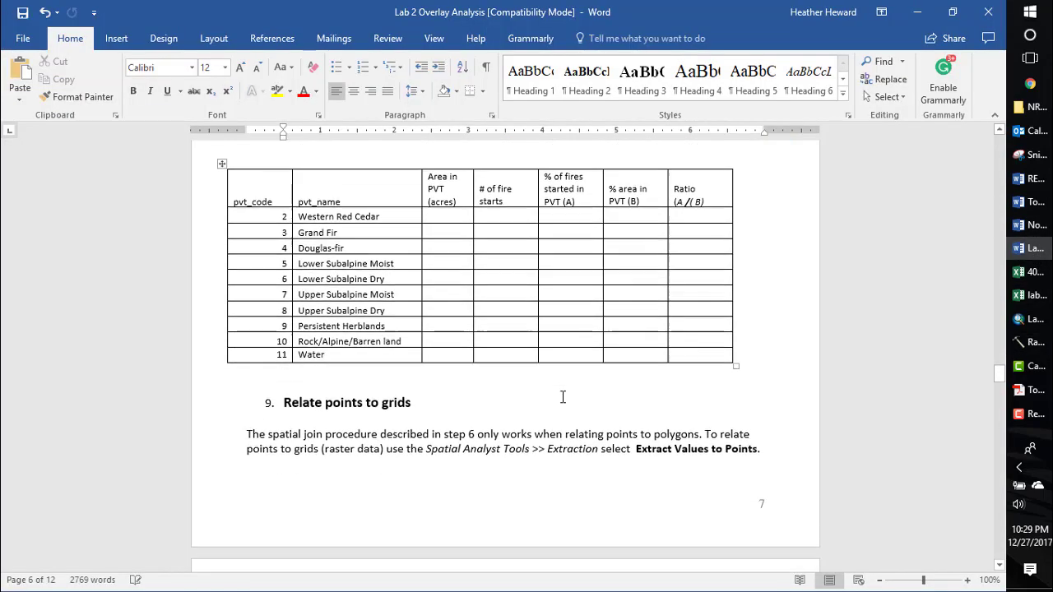
pyautogui.scroll(-20, 562, 400)
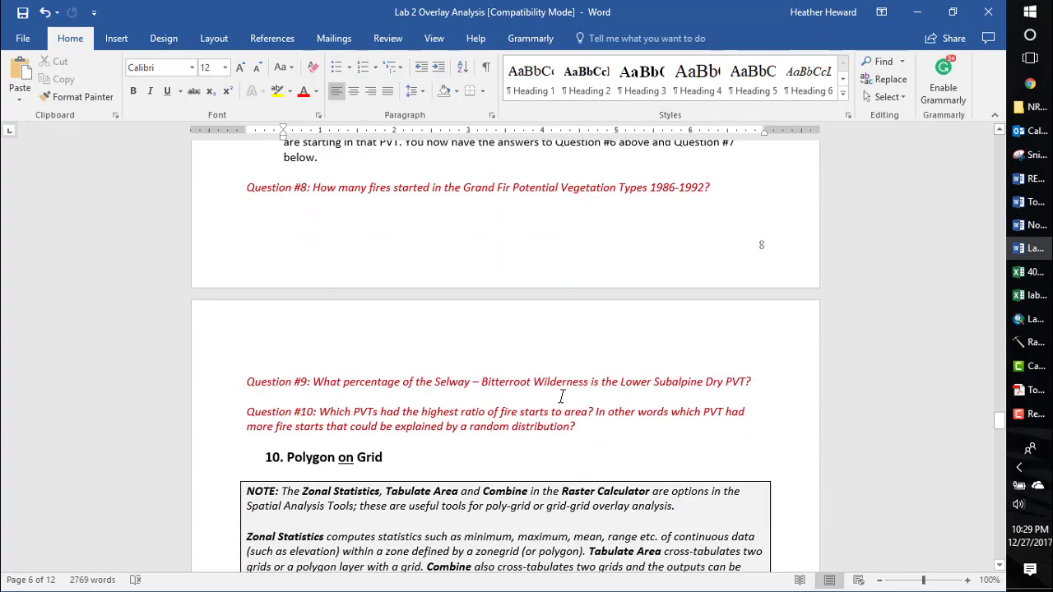
pyautogui.scroll(-20, 562, 396)
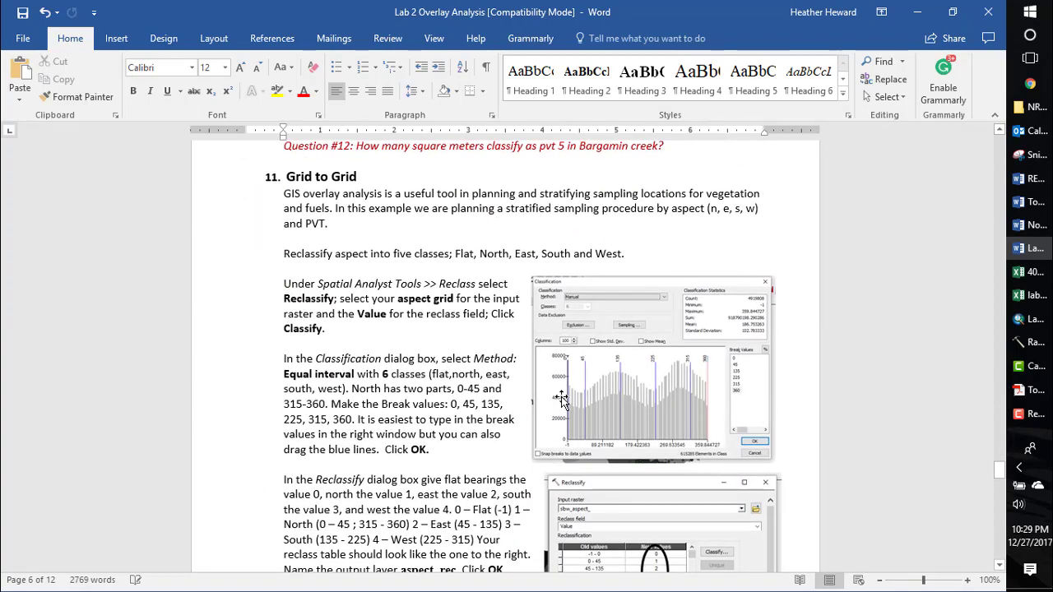
pyautogui.scroll(-6, 563, 397)
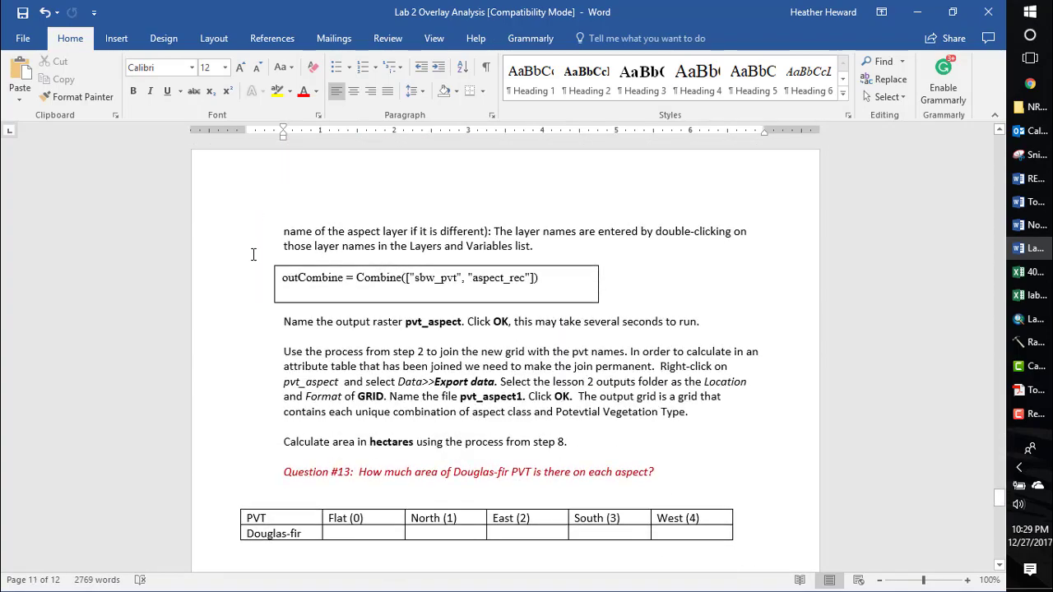
# Step: Copy the expression outCombine = Combine(["sbw_pvt", "aspect_rec"]) from the Word lab document into the Raster Calculator expression in ArcMap
pyautogui.moveTo(282, 280); pyautogui.dragTo(546, 274)
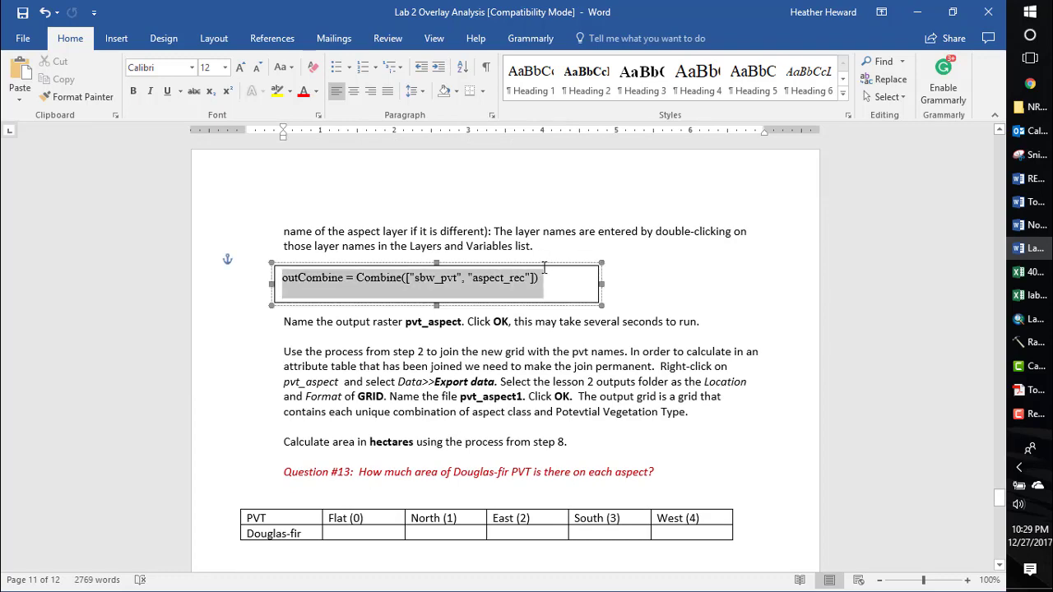
pyautogui.hotkey('ctrl', 'c')
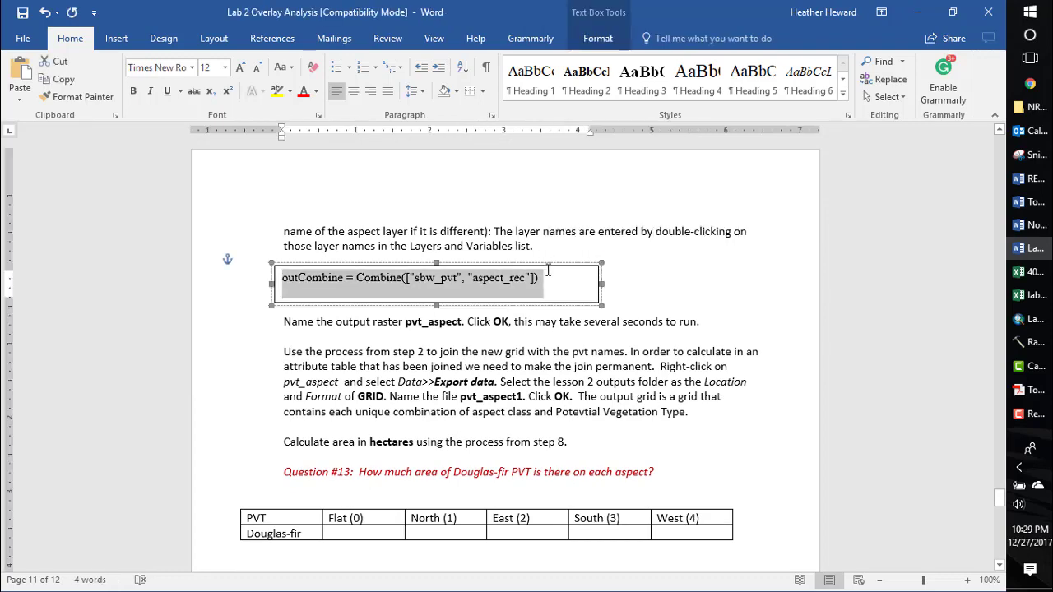
pyautogui.hotkey('alt', 'Tab')
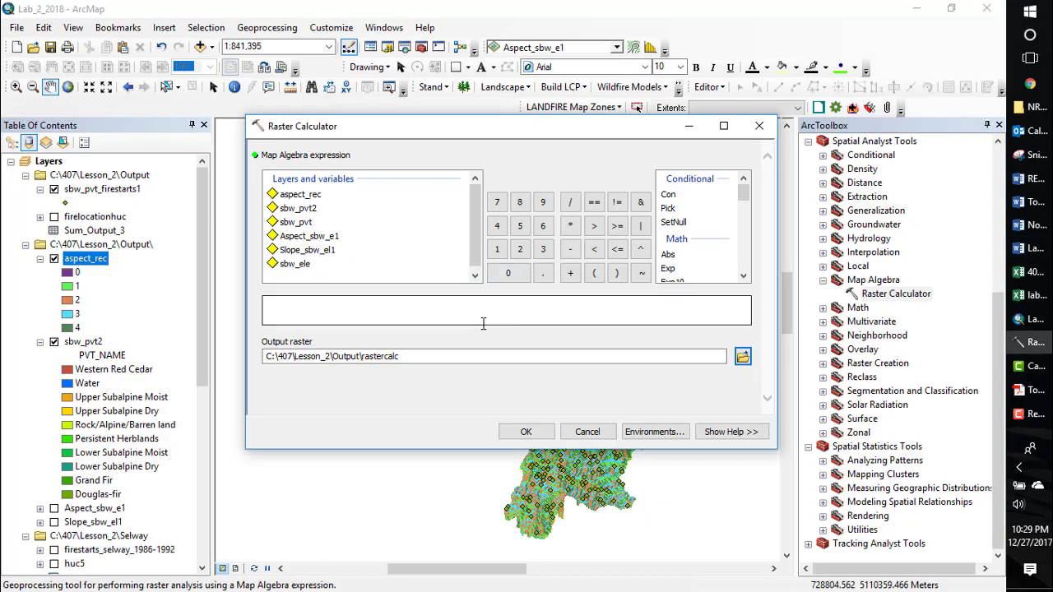
pyautogui.click(450, 314)
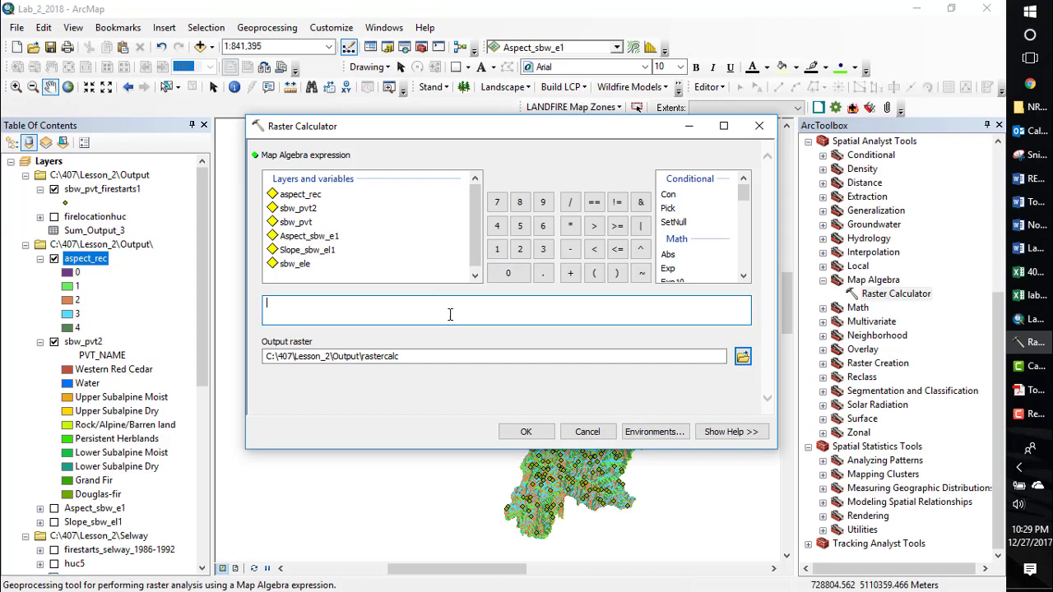
pyautogui.hotkey('ctrl', 'v')
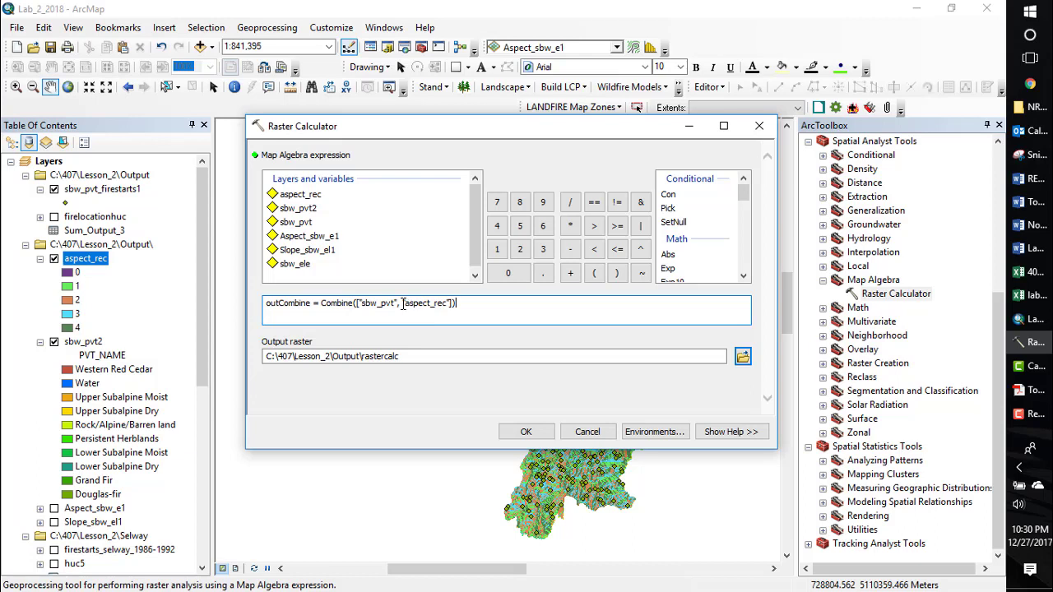
pyautogui.moveTo(403, 302); pyautogui.dragTo(438, 303)
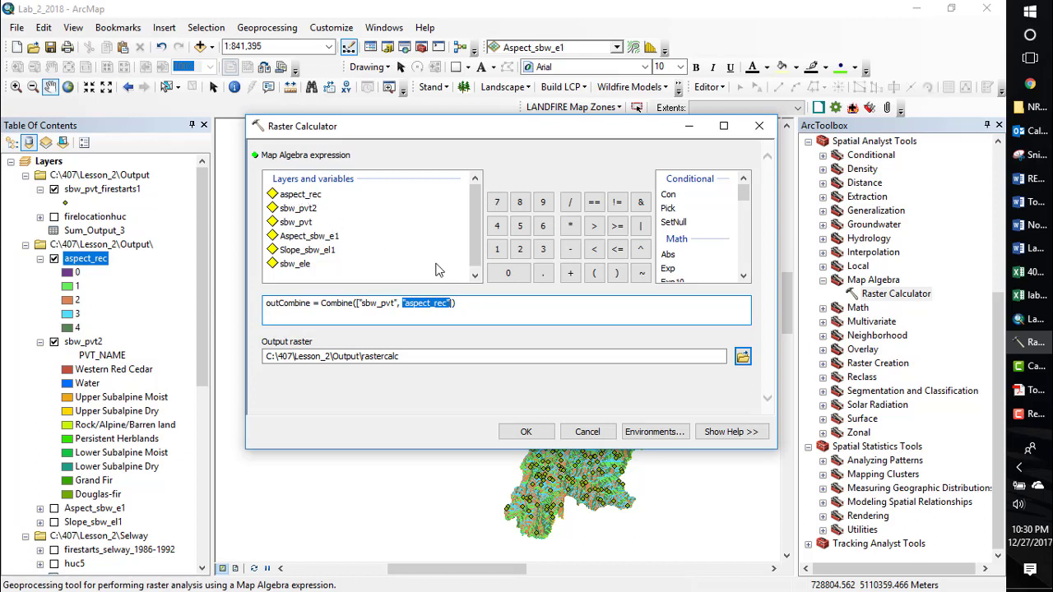
pyautogui.click(479, 302)
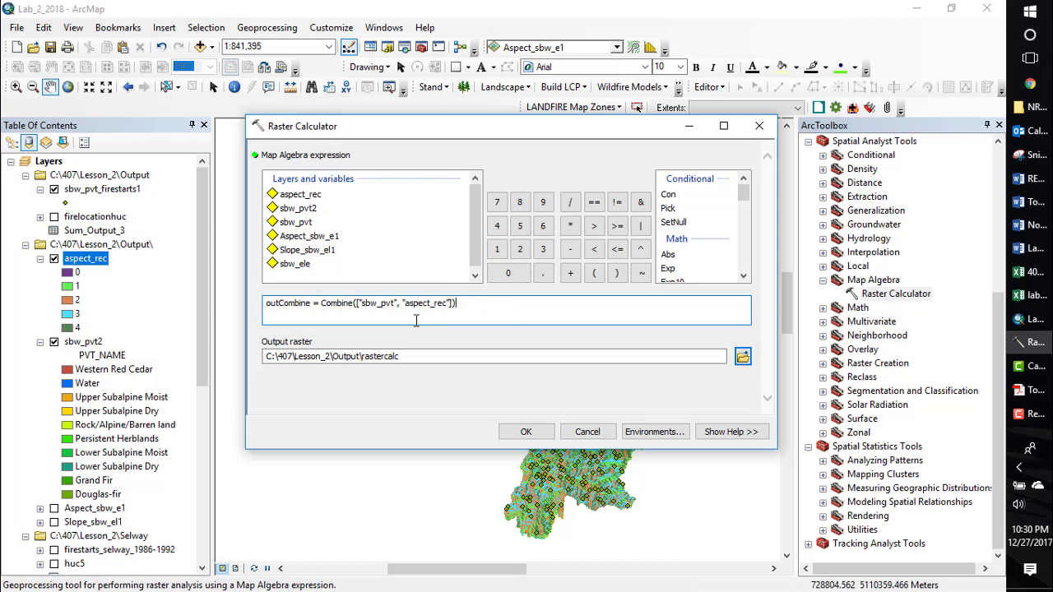
# Step: Name the output raster pvt_aspect1 in the Lesson_2 Output folder, run the calculation, and review the new grid's attribute table
pyautogui.click(412, 356)
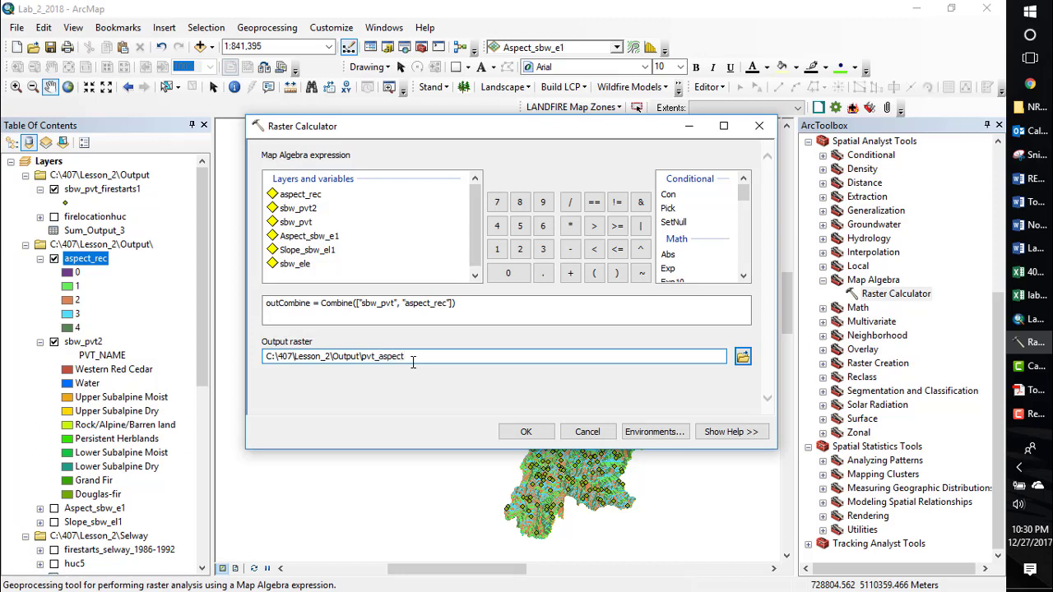
pyautogui.click(526, 432)
pyautogui.press('Return')
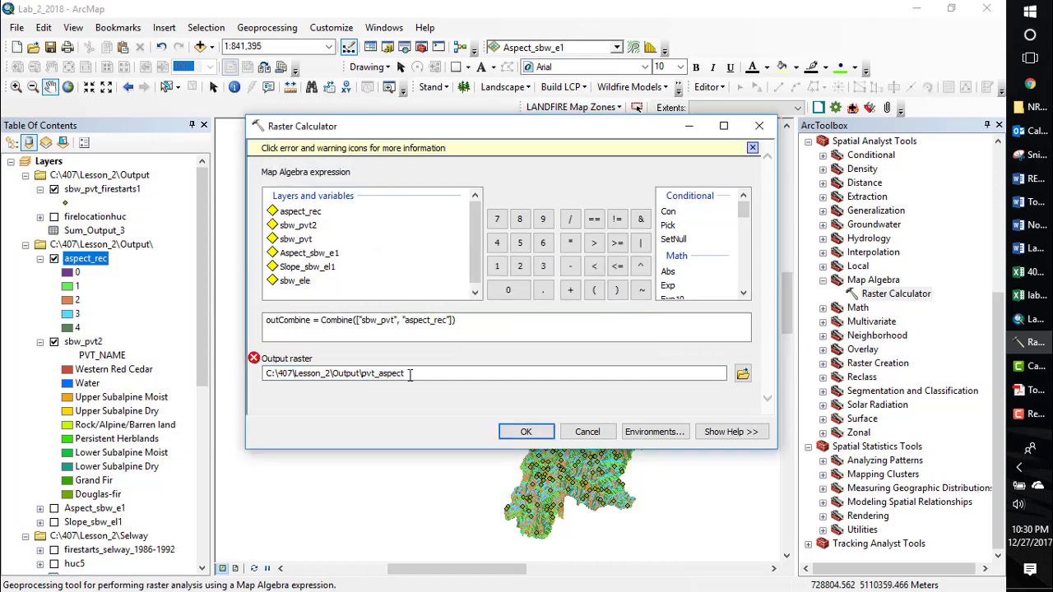
pyautogui.click(414, 374)
pyautogui.write('1')
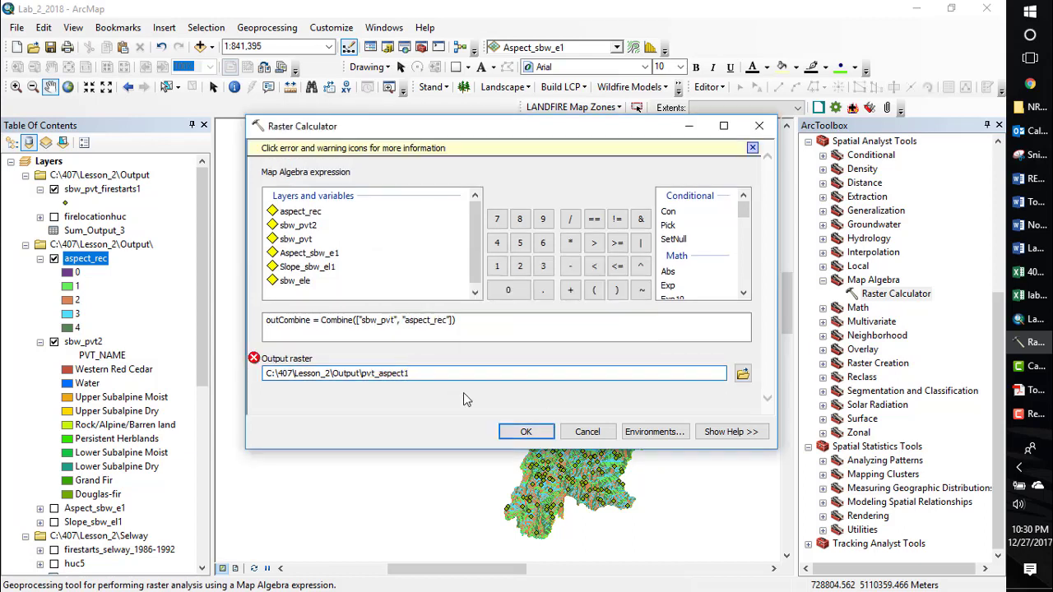
pyautogui.click(525, 432)
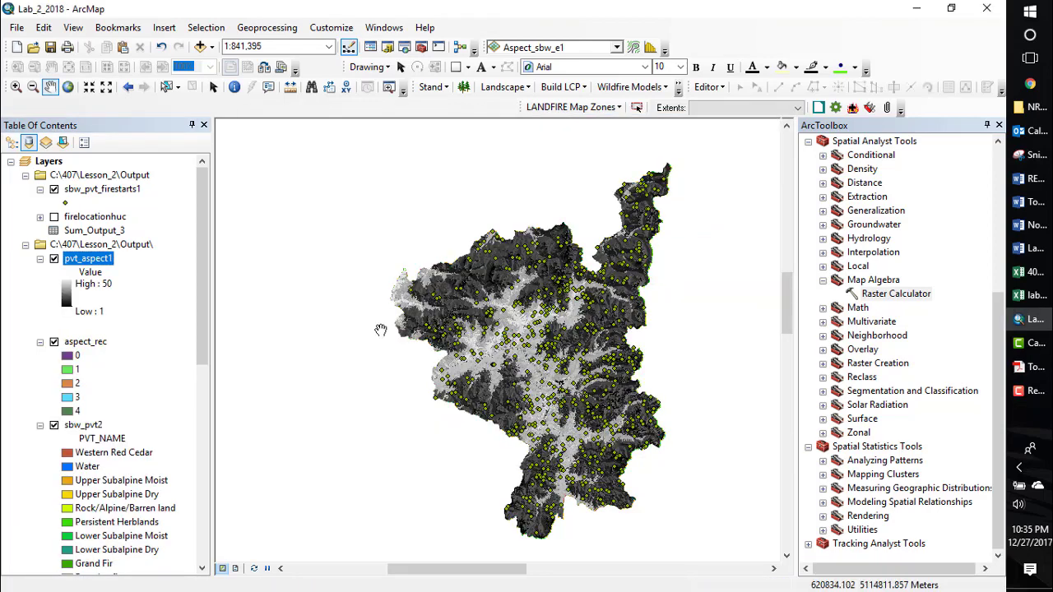
pyautogui.rightClick(93, 260)
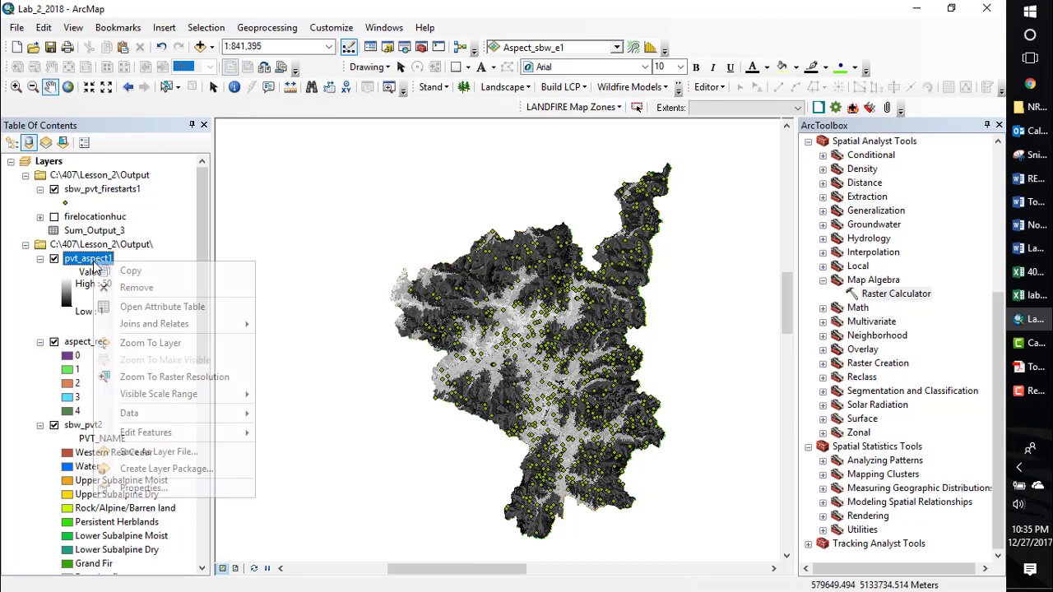
pyautogui.click(154, 310)
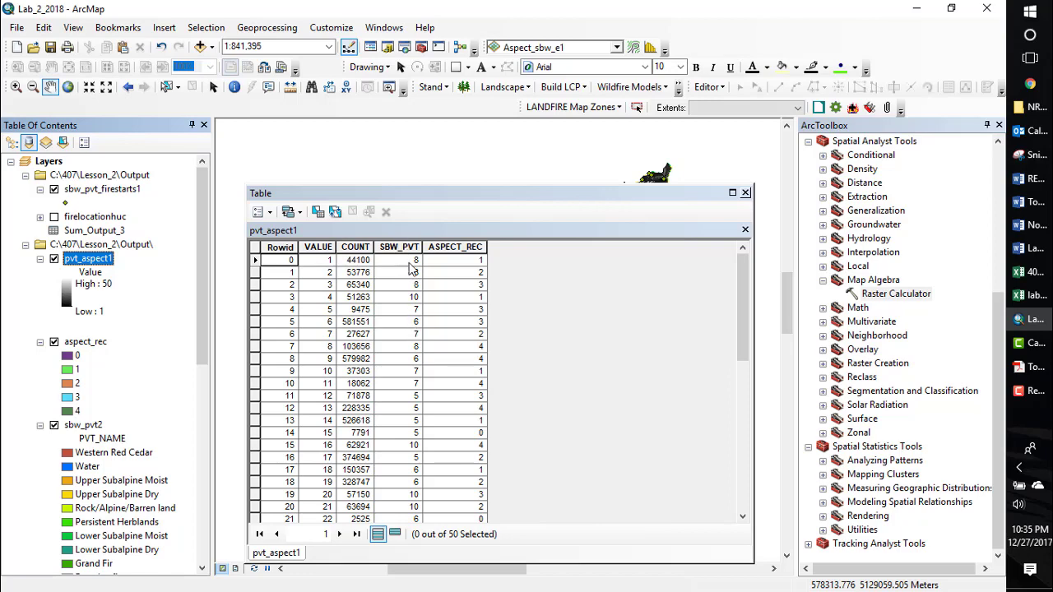
pyautogui.click(745, 193)
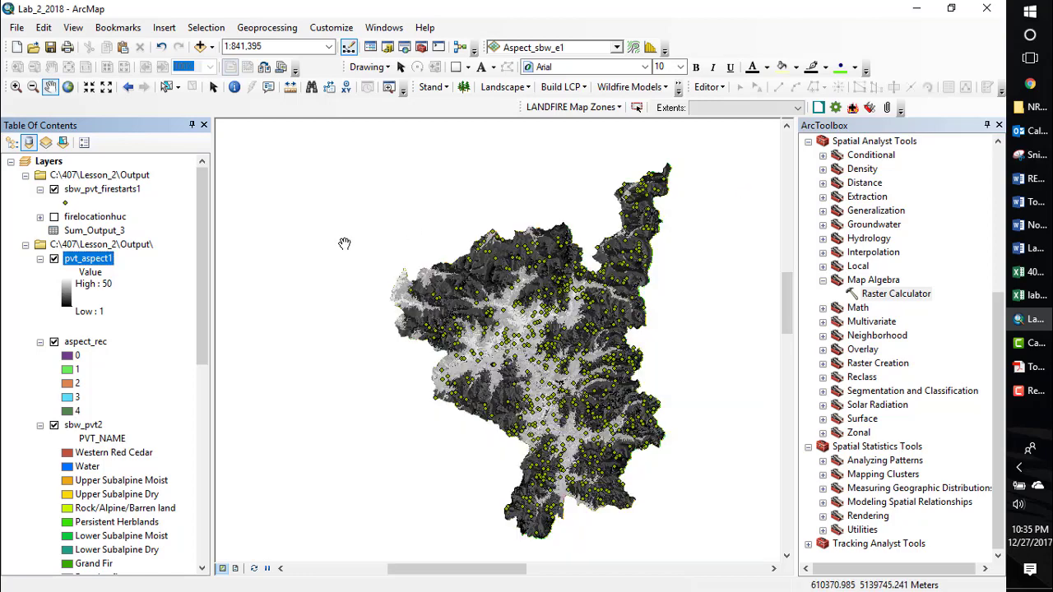
# Step: Join the pvt table to pvt_aspect1 by matching SBW_PVT to PVT_CODE, and check the joined fields in the attribute table
pyautogui.rightClick(87, 262)
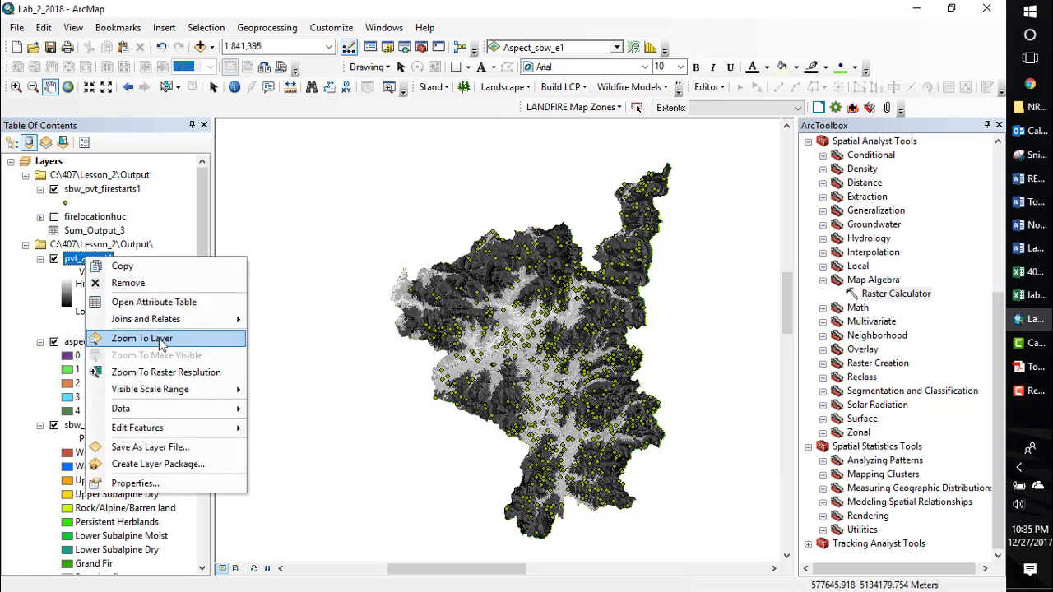
pyautogui.moveTo(210, 321)
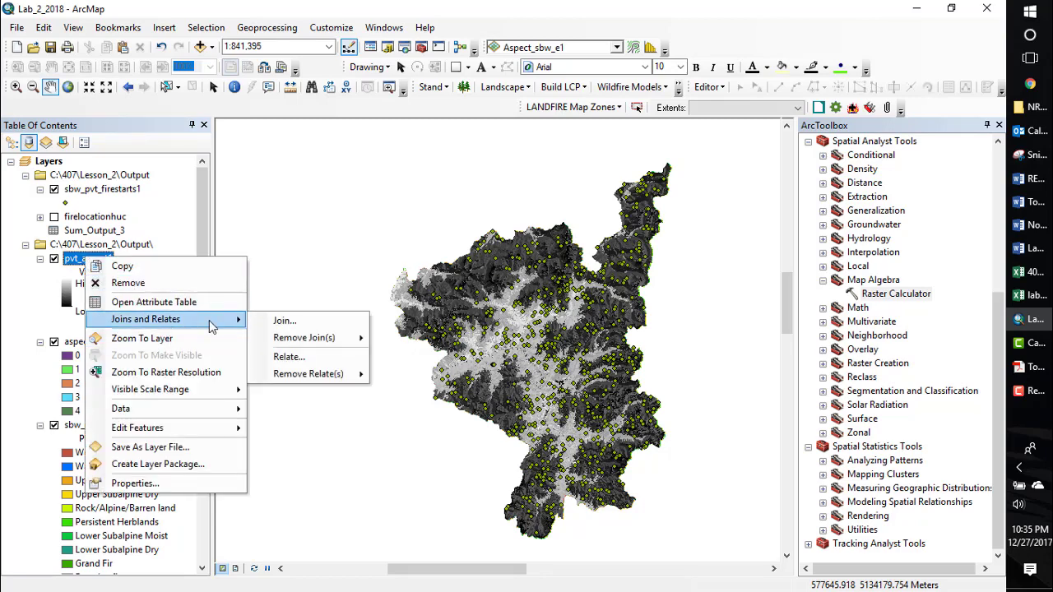
pyautogui.click(283, 322)
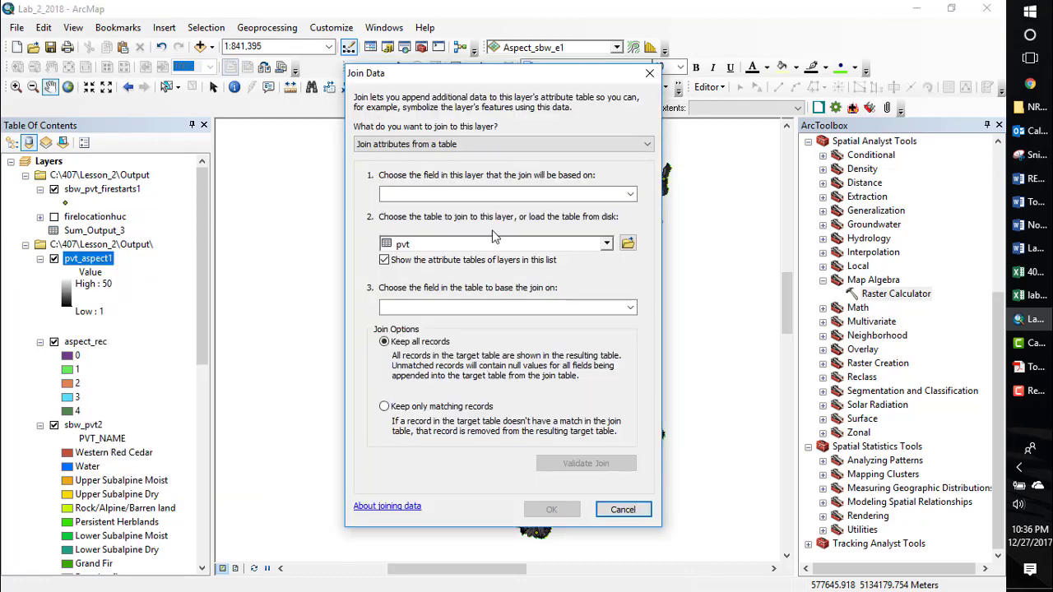
pyautogui.click(630, 195)
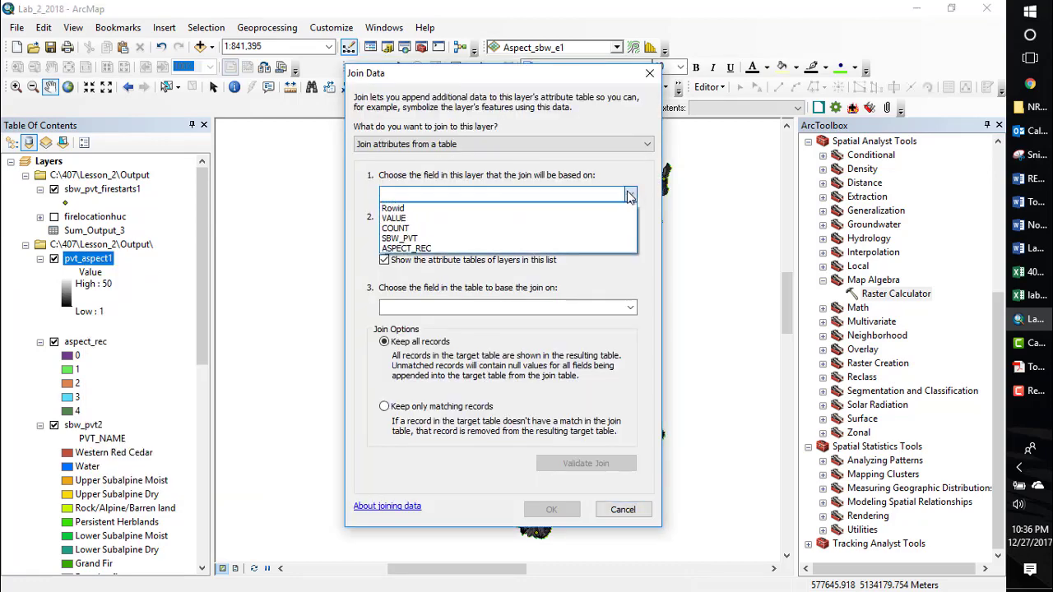
pyautogui.click(415, 239)
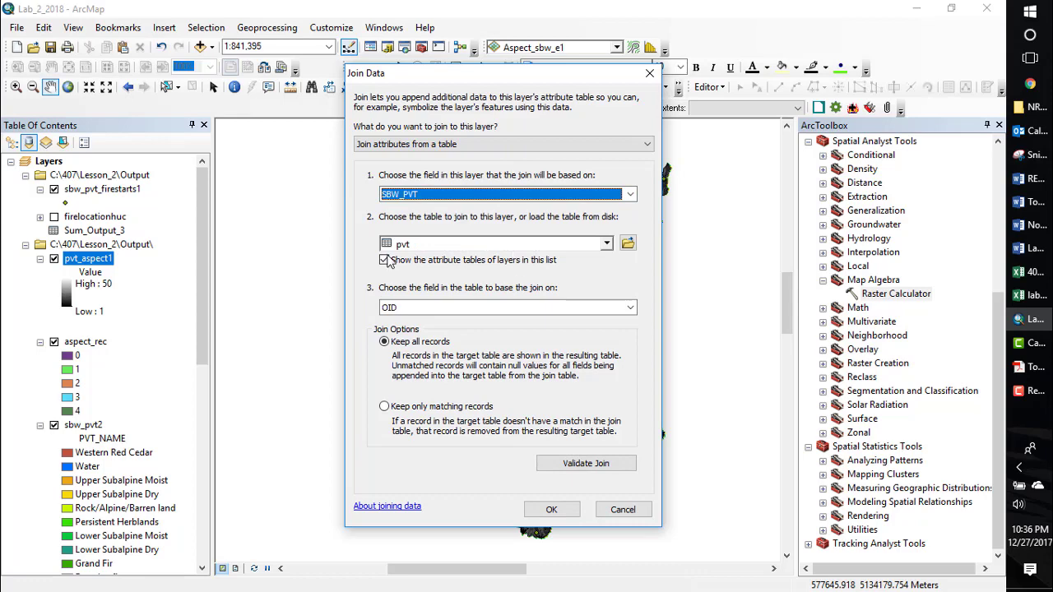
pyautogui.click(597, 313)
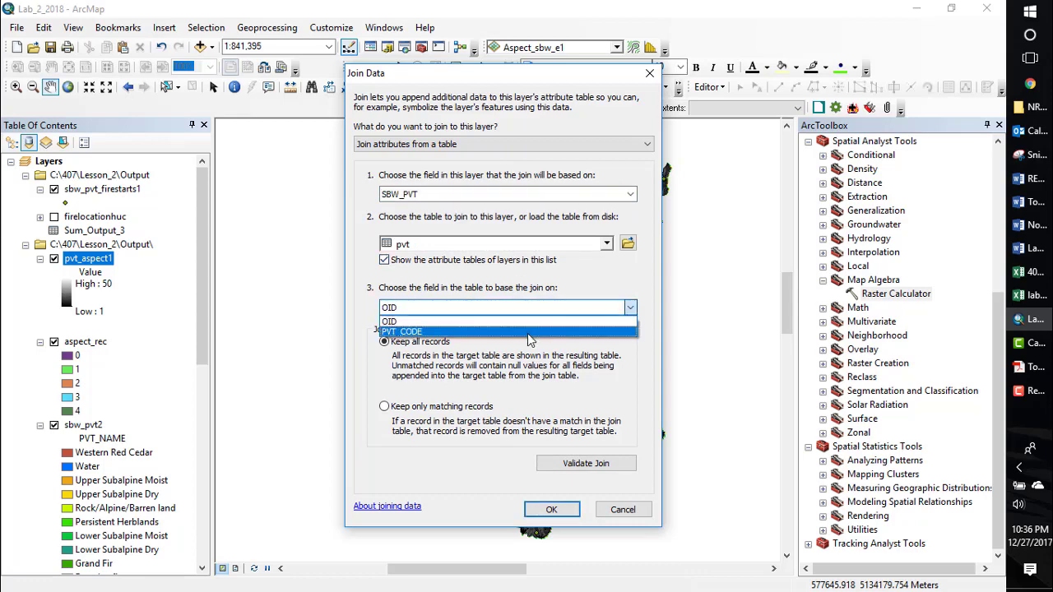
pyautogui.click(530, 333)
pyautogui.click(539, 510)
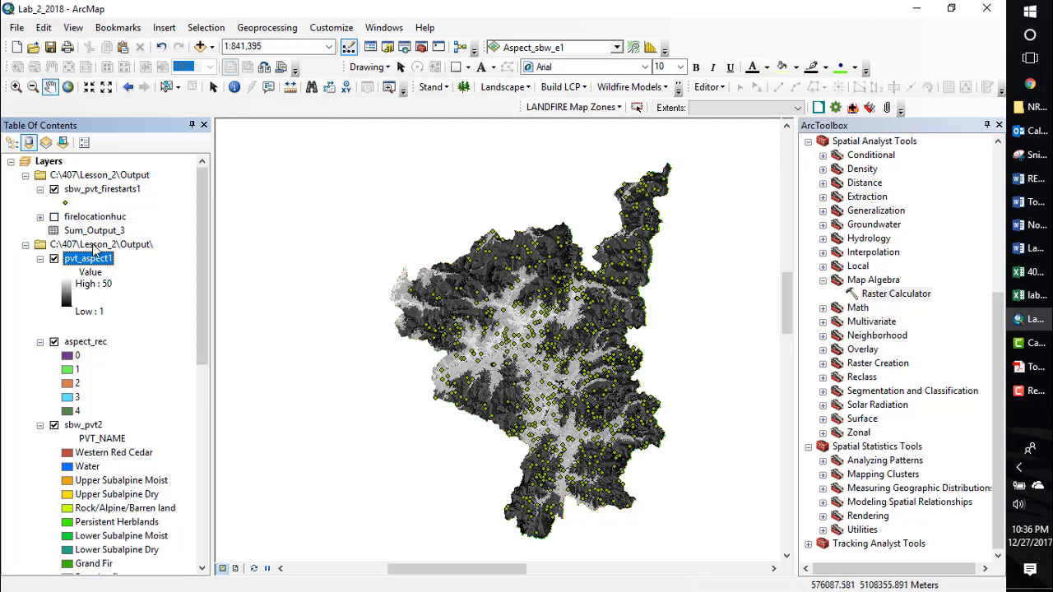
pyautogui.rightClick(94, 260)
pyautogui.click(144, 307)
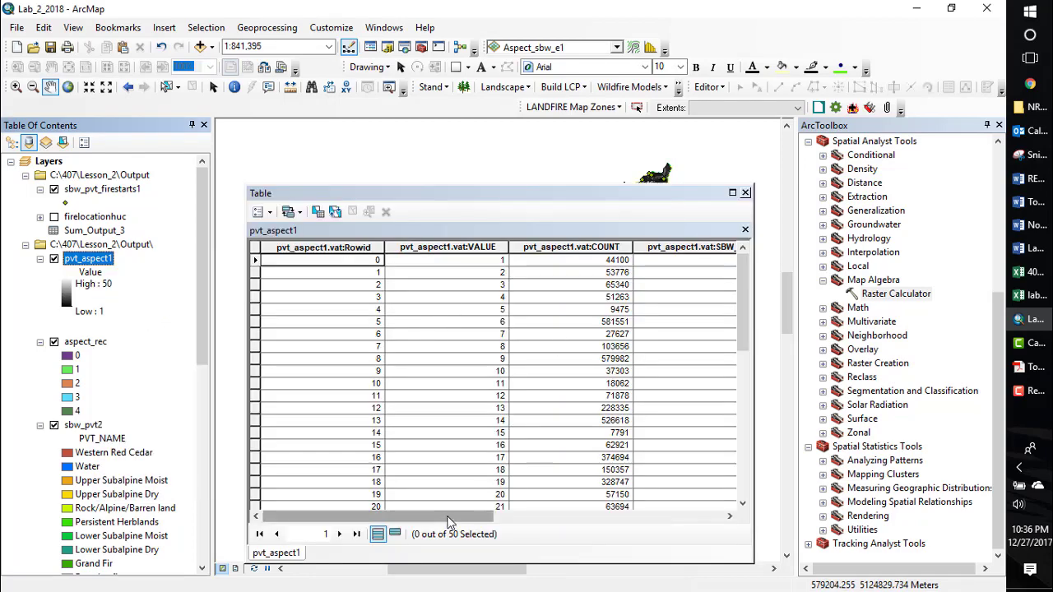
pyautogui.moveTo(451, 516); pyautogui.dragTo(661, 530)
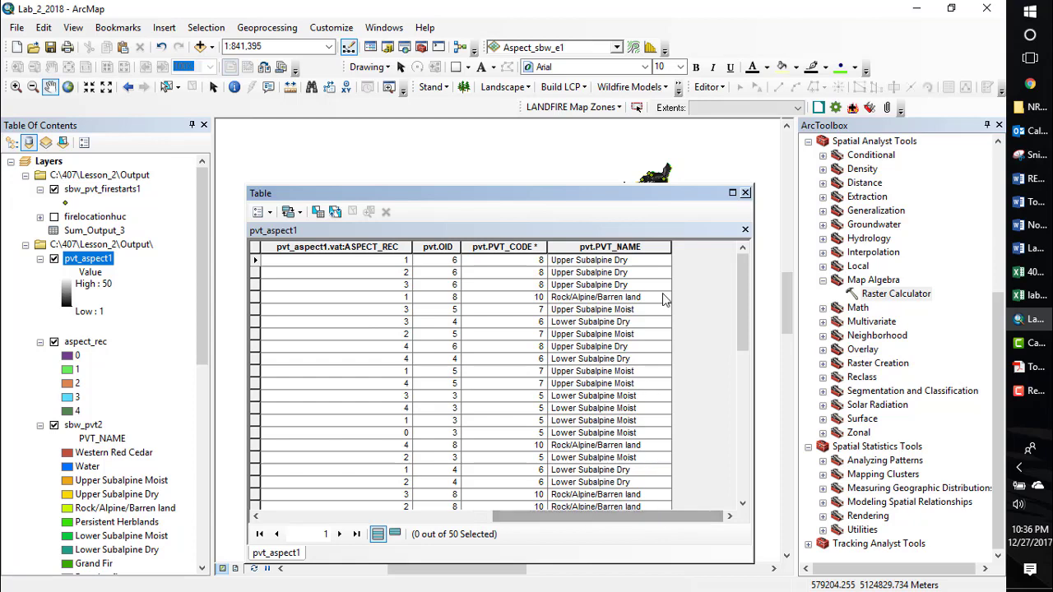
pyautogui.click(746, 194)
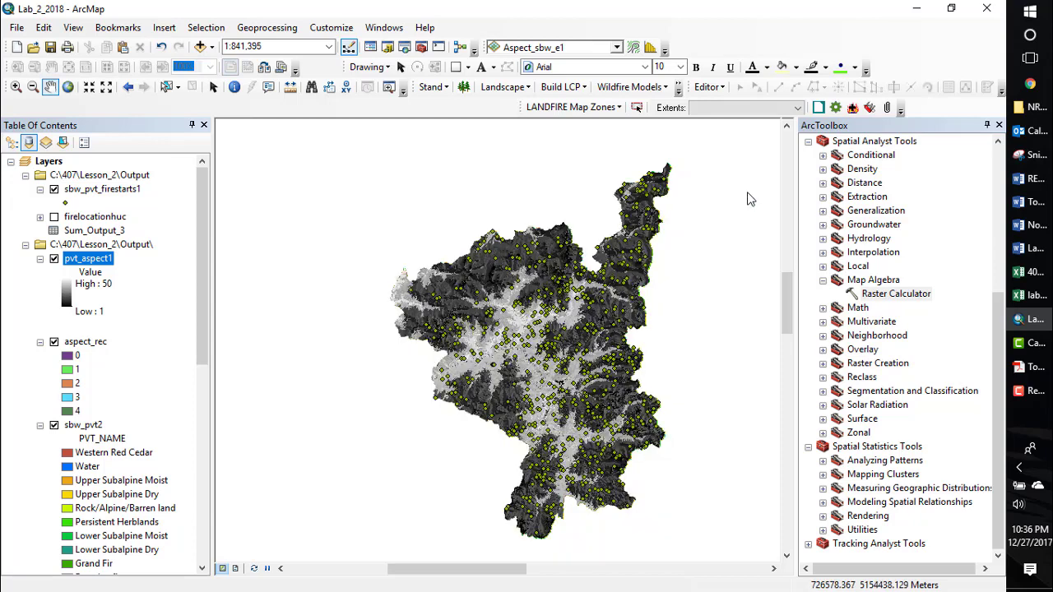
# Step: Export the joined pvt_aspect1 raster to the Lesson_2 Output folder in GRID format as pvt_aspect11, and add it to the map
pyautogui.rightClick(89, 260)
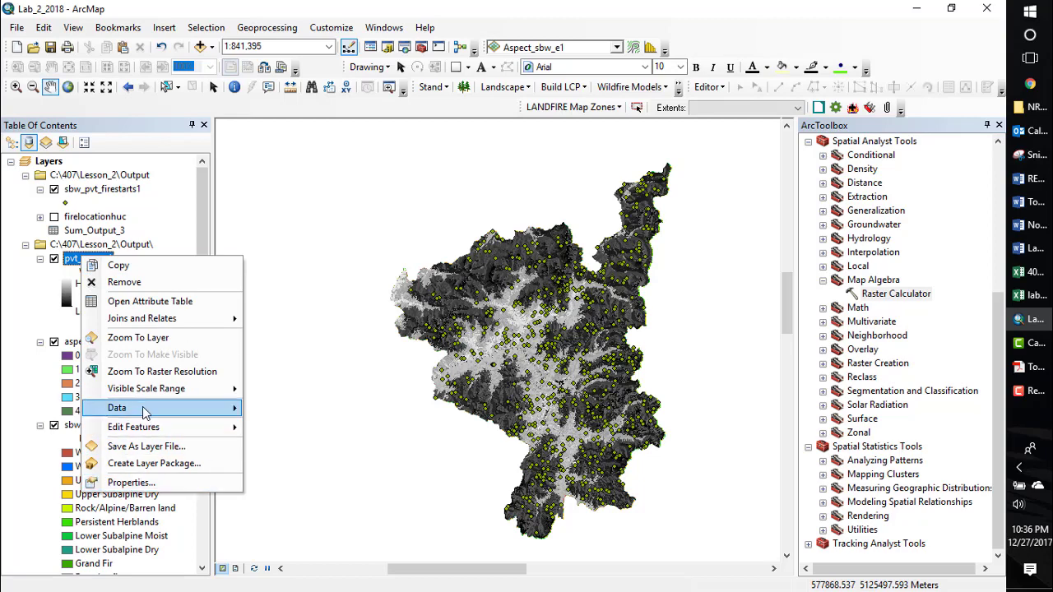
pyautogui.moveTo(156, 412)
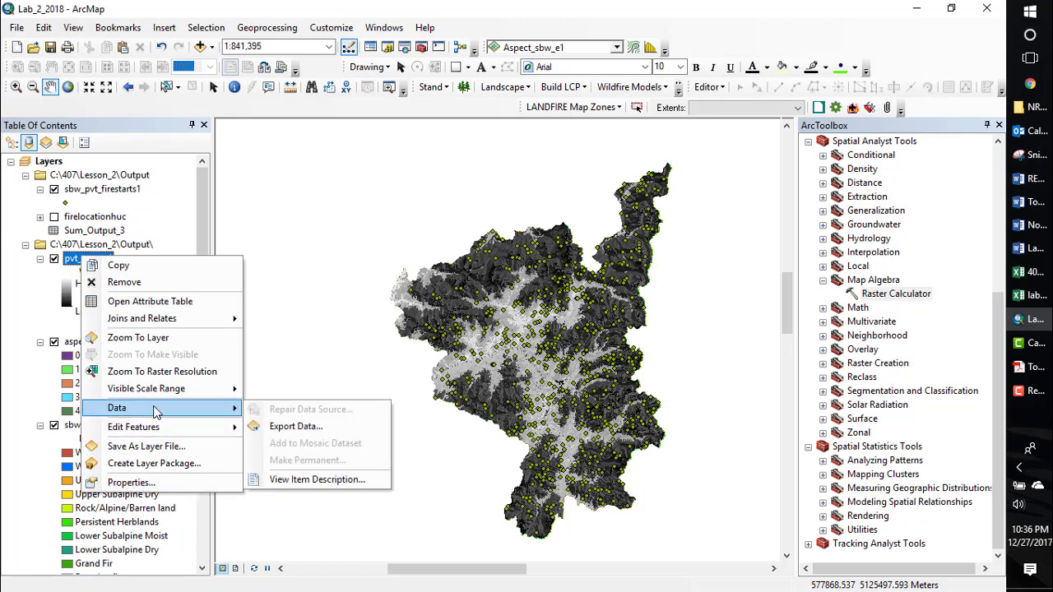
pyautogui.click(286, 427)
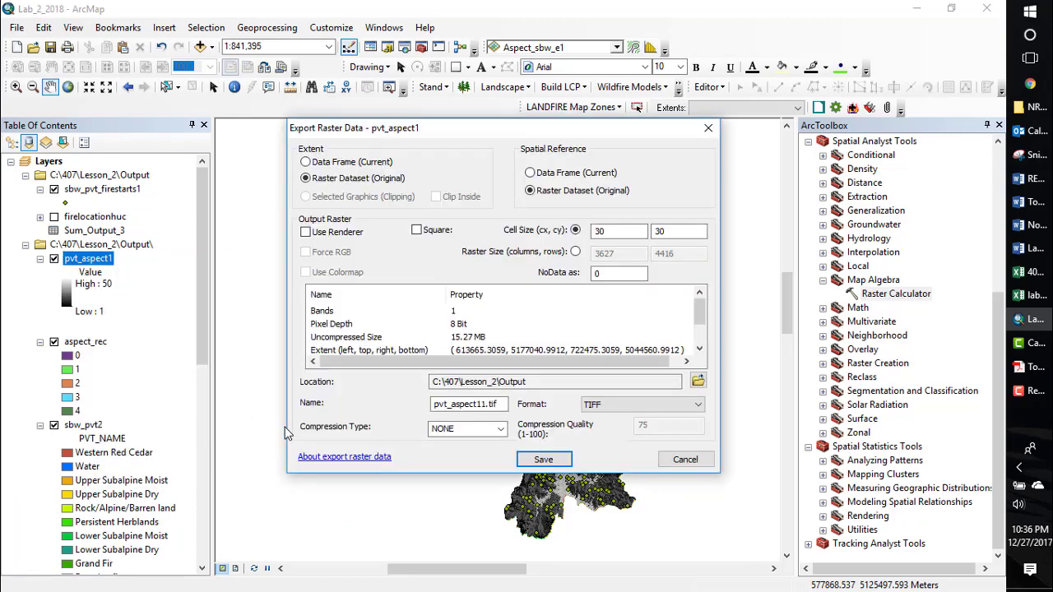
pyautogui.click(623, 404)
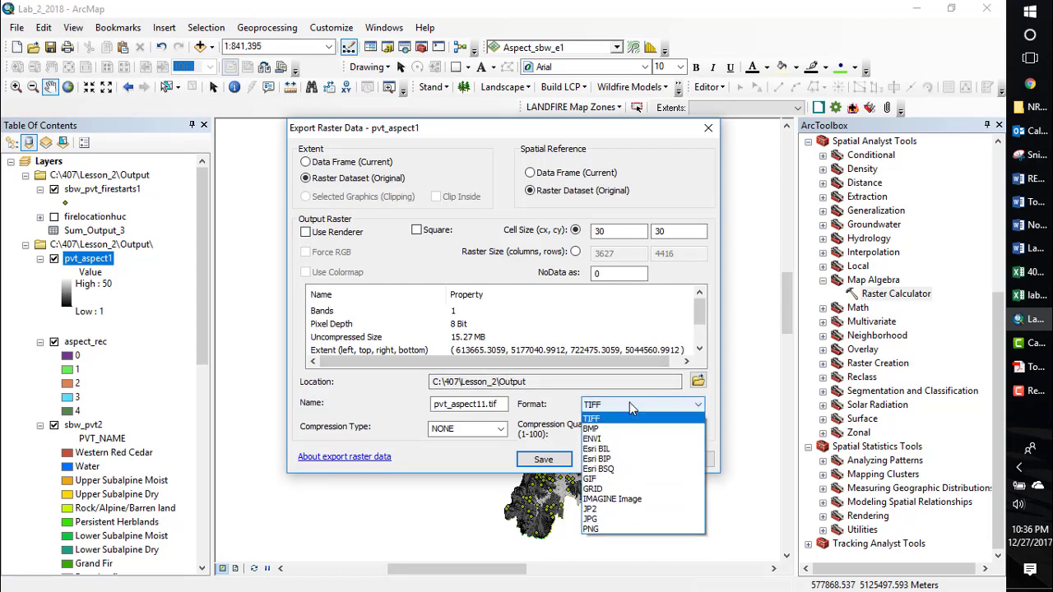
pyautogui.click(613, 489)
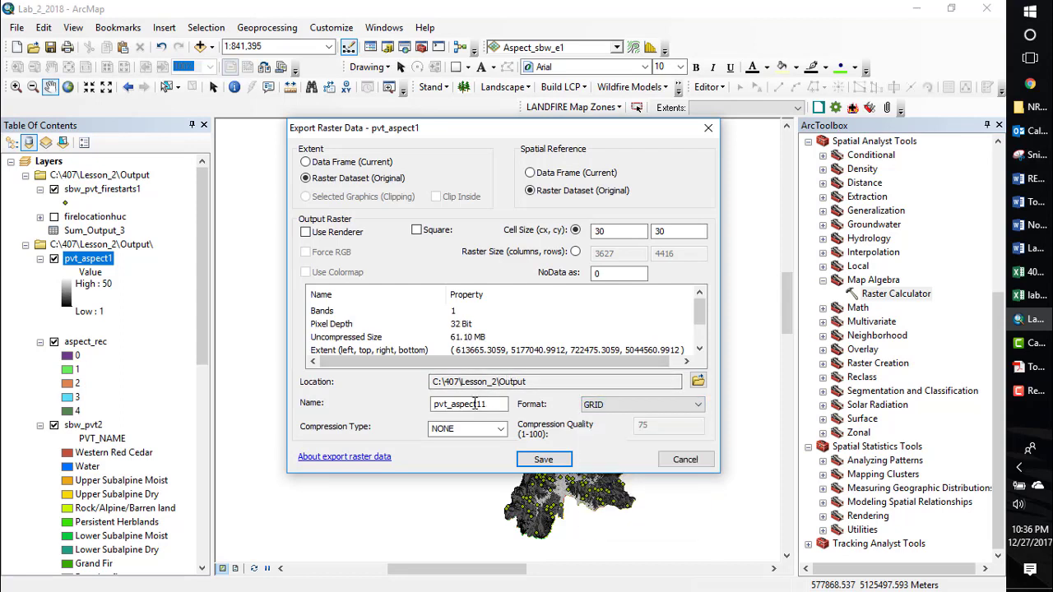
pyautogui.click(497, 404)
pyautogui.click(546, 458)
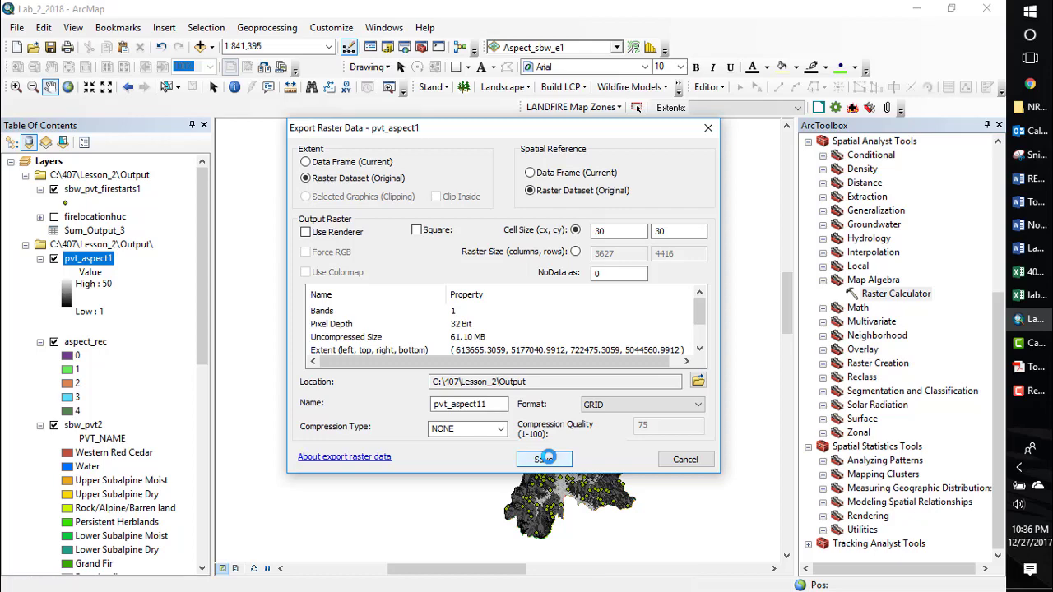
pyautogui.click(550, 354)
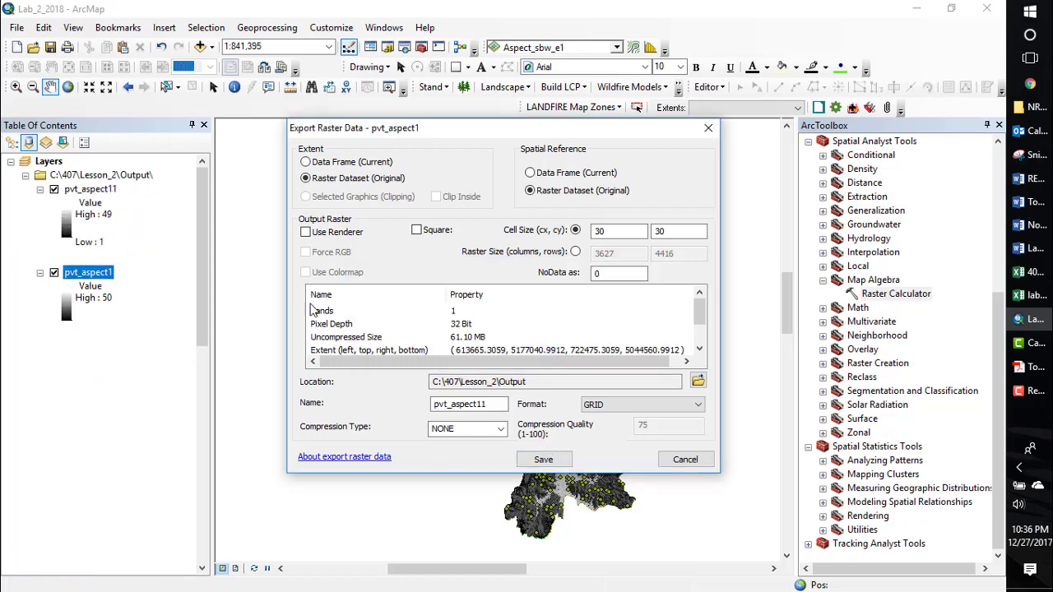
# Step: Open the attribute table of pvt_aspect11 and add a Long Integer field named Hectares
pyautogui.rightClick(96, 192)
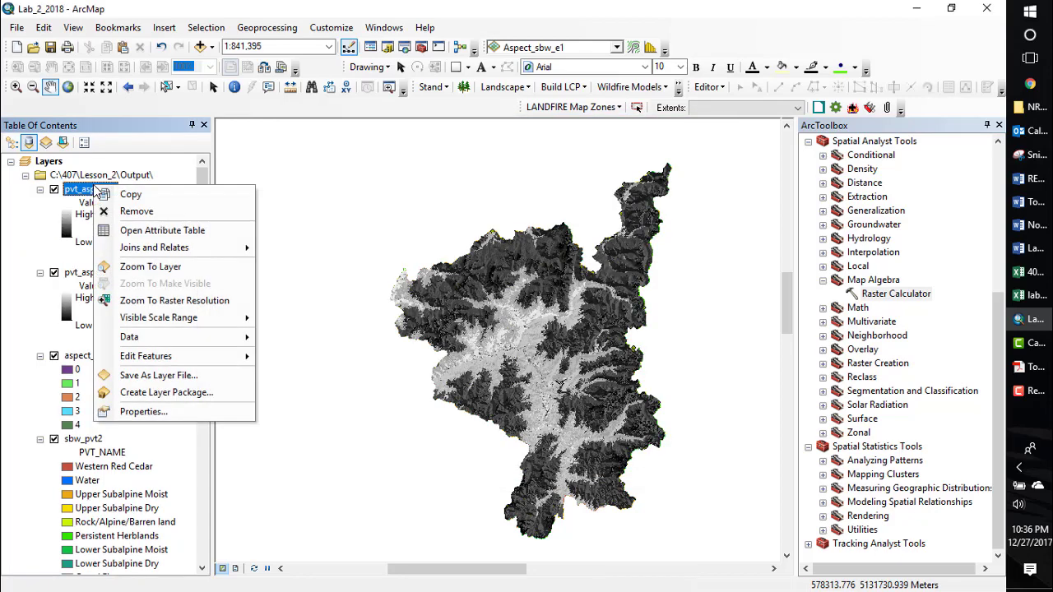
pyautogui.click(158, 232)
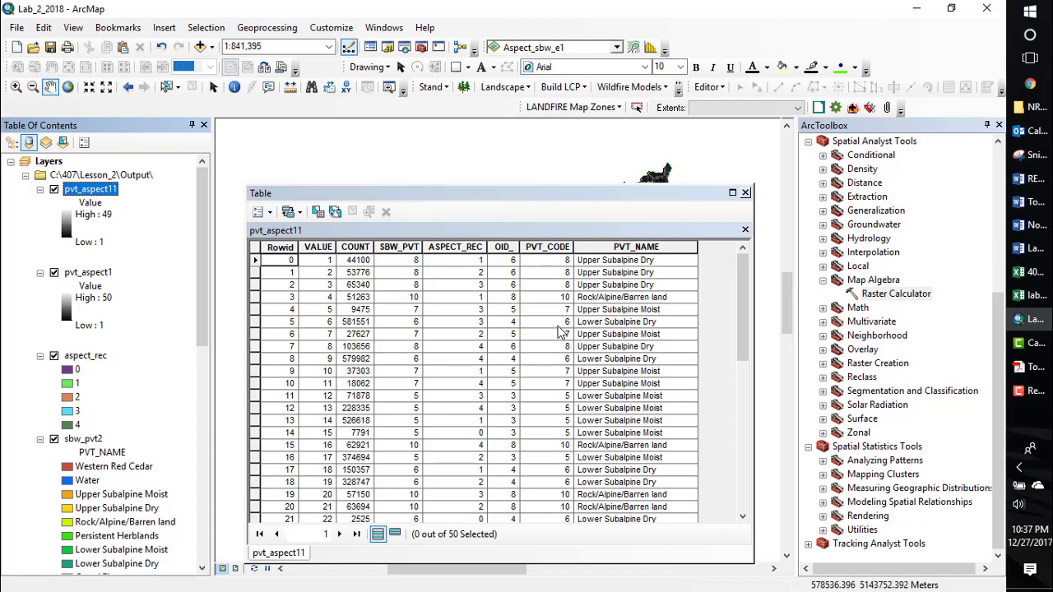
pyautogui.click(636, 247)
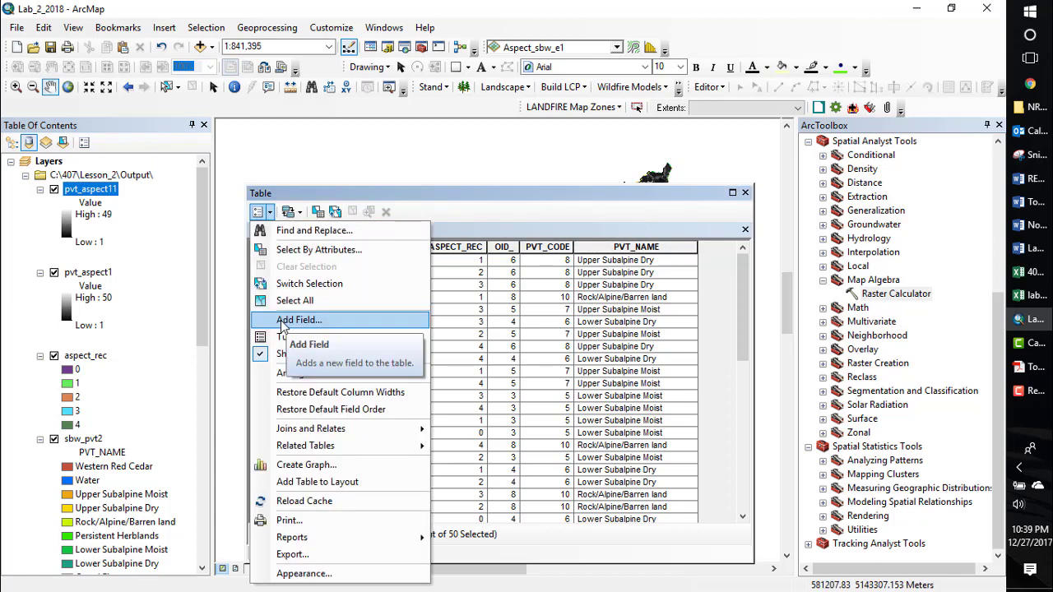
pyautogui.click(274, 323)
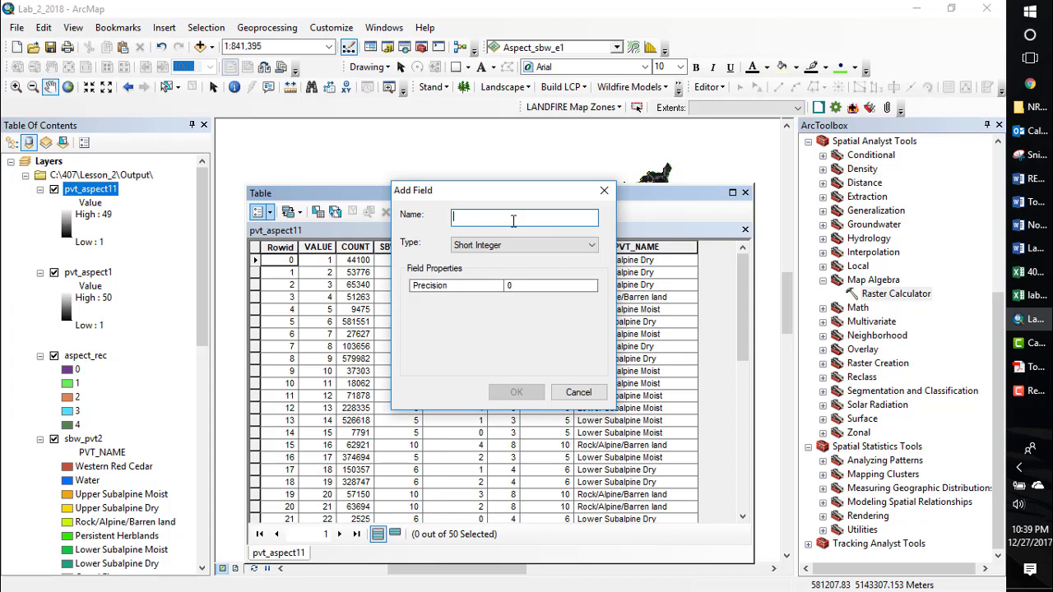
pyautogui.write('Hectares')
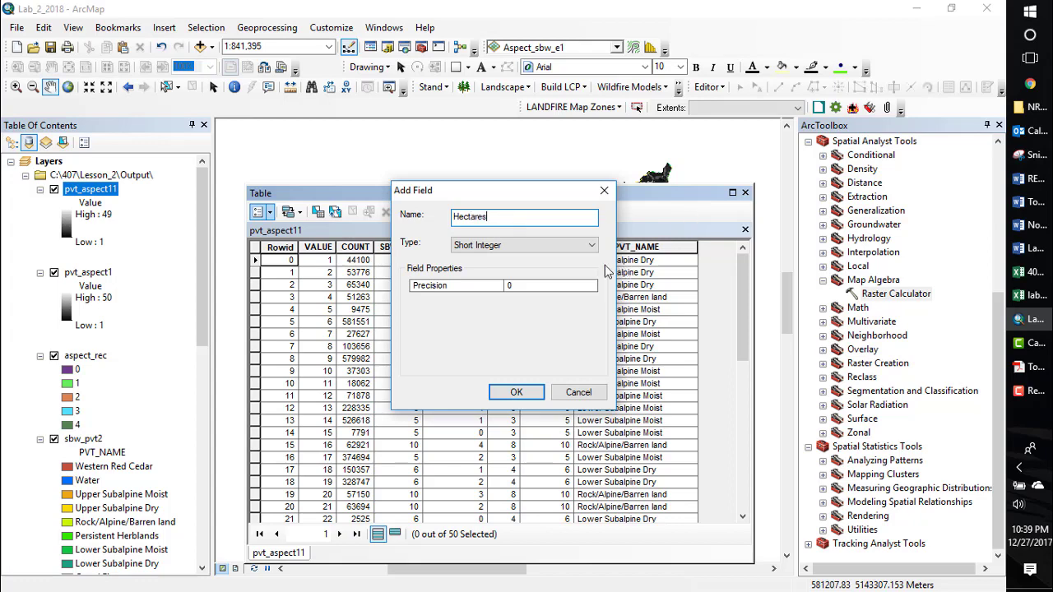
pyautogui.click(587, 247)
pyautogui.click(553, 270)
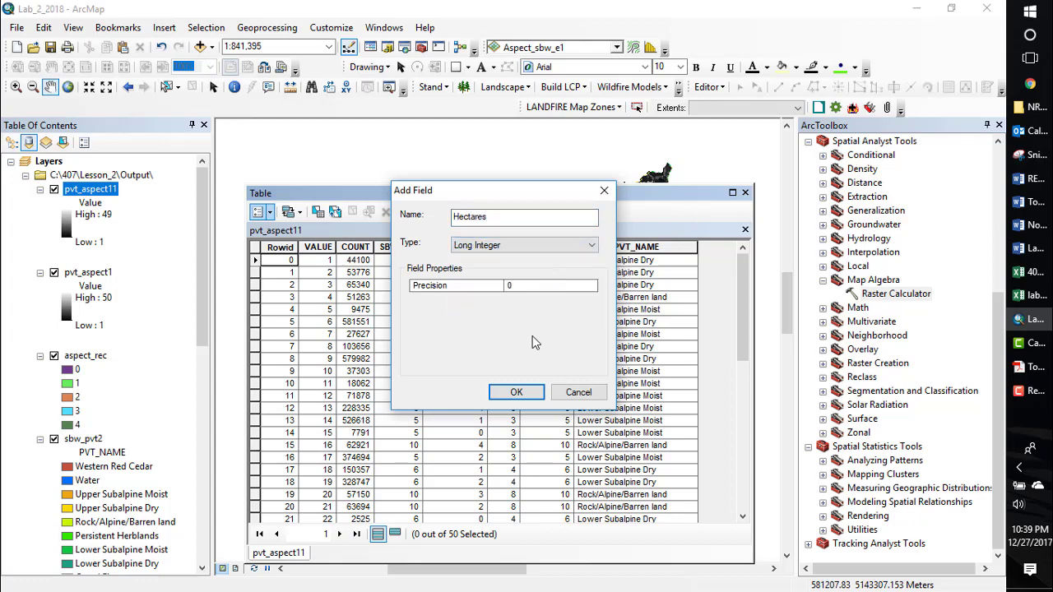
pyautogui.click(526, 393)
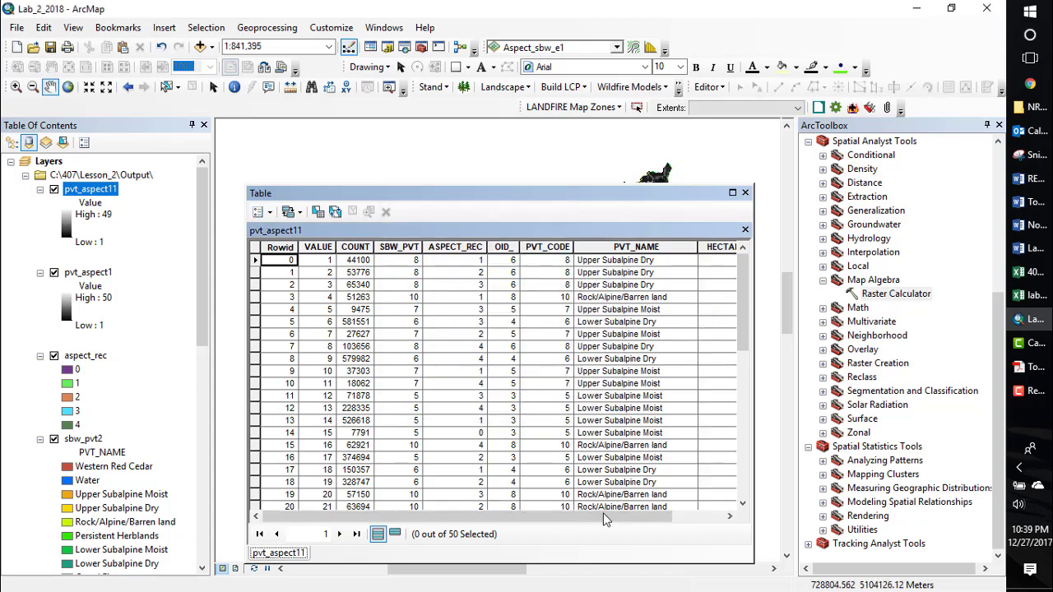
# Step: Calculate the HECTARES field with the Field Calculator using the expression [COUNT]*.09, continuing outside an edit session
pyautogui.moveTo(603, 518); pyautogui.dragTo(702, 506)
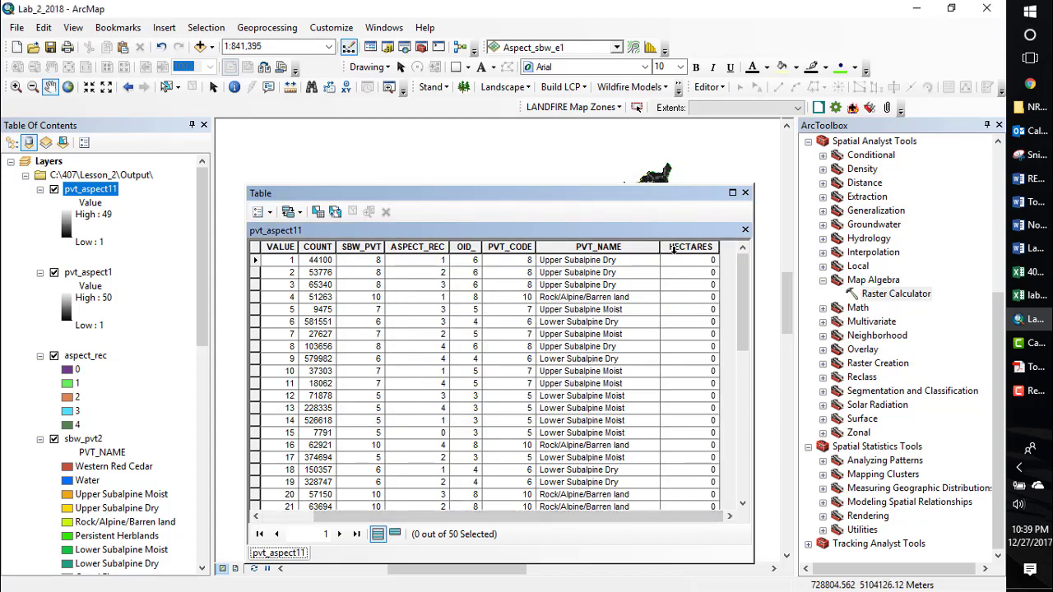
pyautogui.rightClick(680, 244)
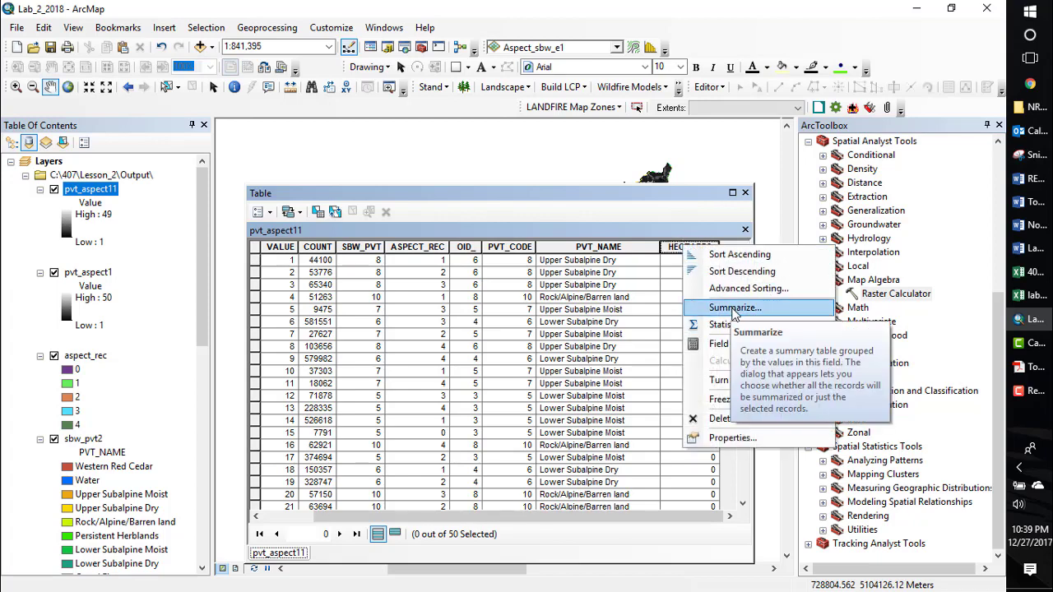
pyautogui.click(732, 343)
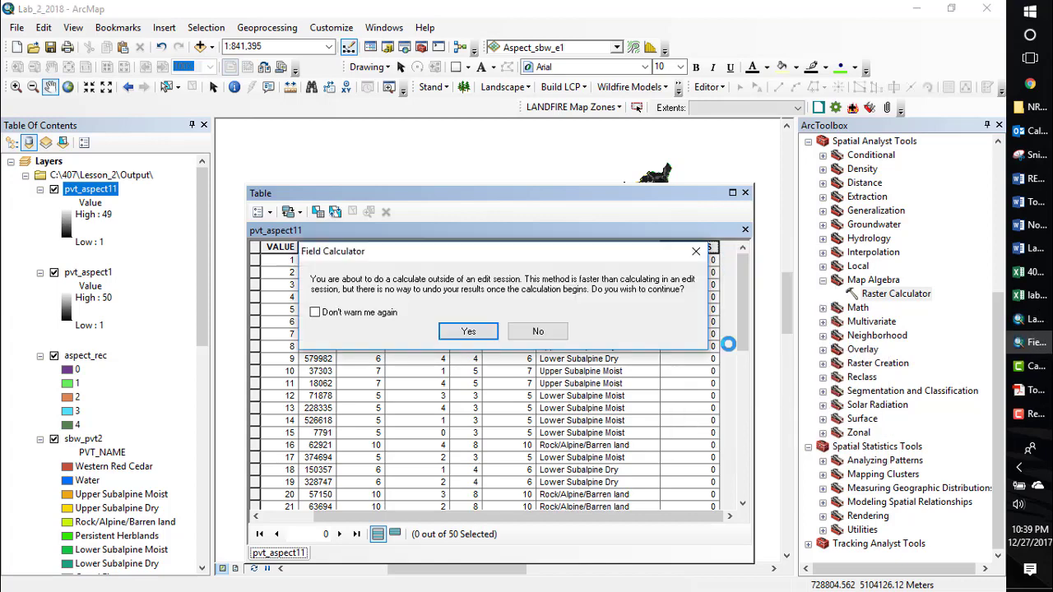
pyautogui.click(466, 332)
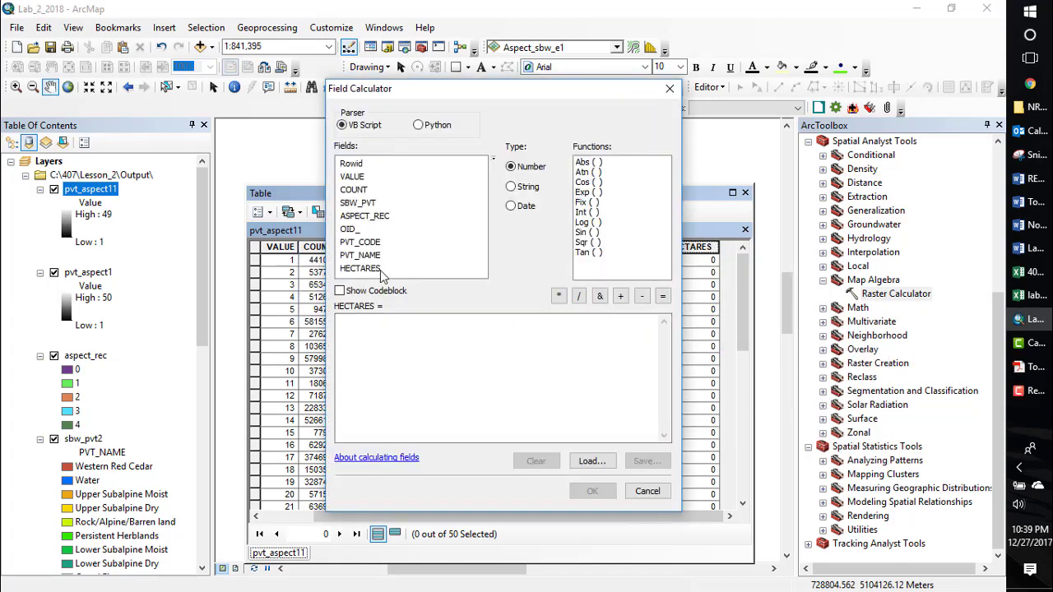
pyautogui.doubleClick(354, 189)
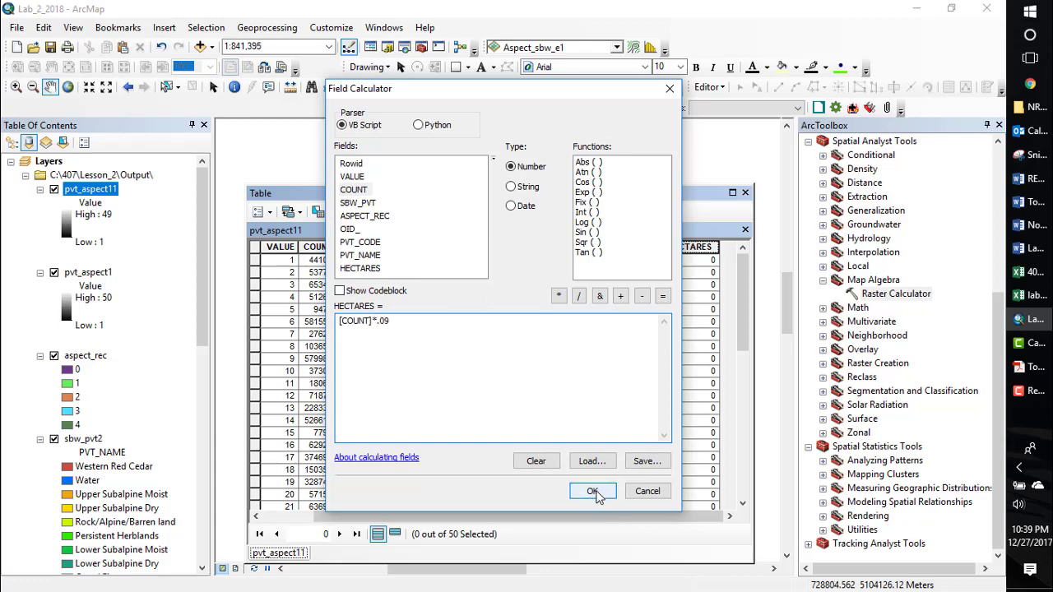
pyautogui.click(592, 491)
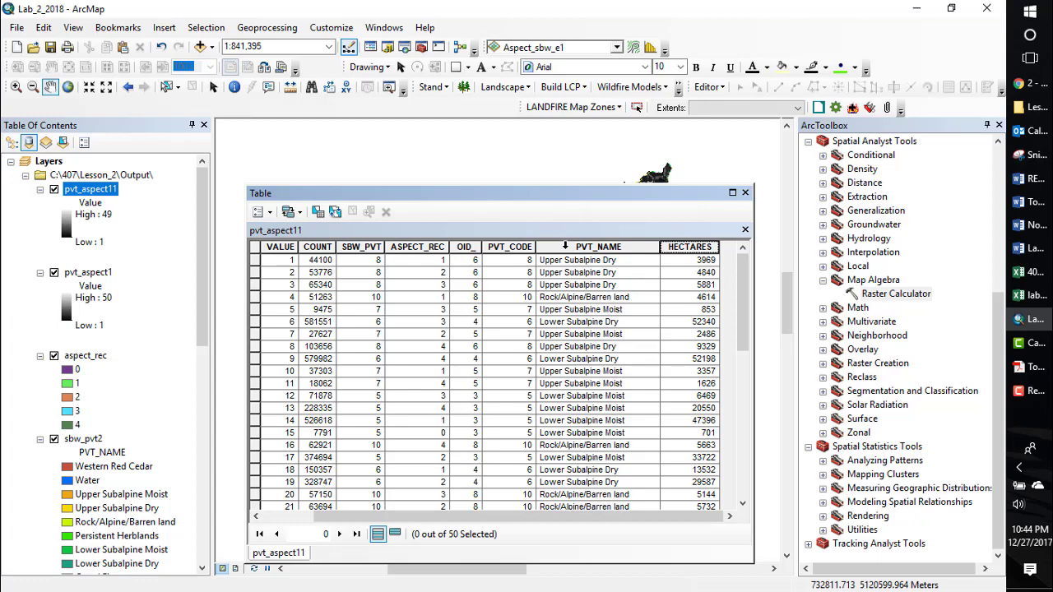
# Step: Sort the pvt_aspect11 attribute table by PVT_NAME in ascending order and make the first Douglas-fir record current
pyautogui.rightClick(565, 246)
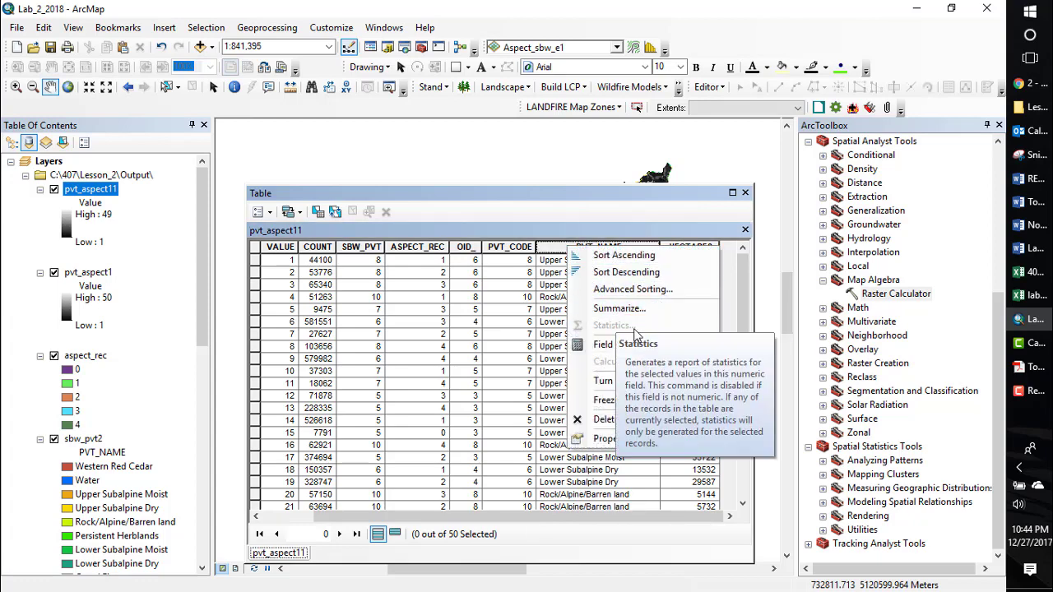
pyautogui.click(618, 255)
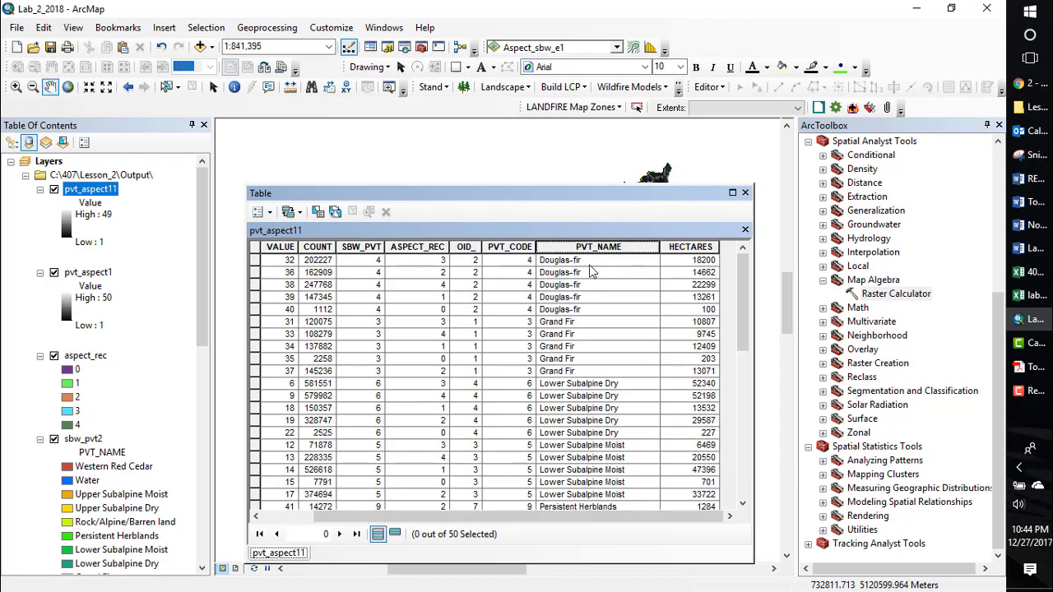
pyautogui.click(566, 261)
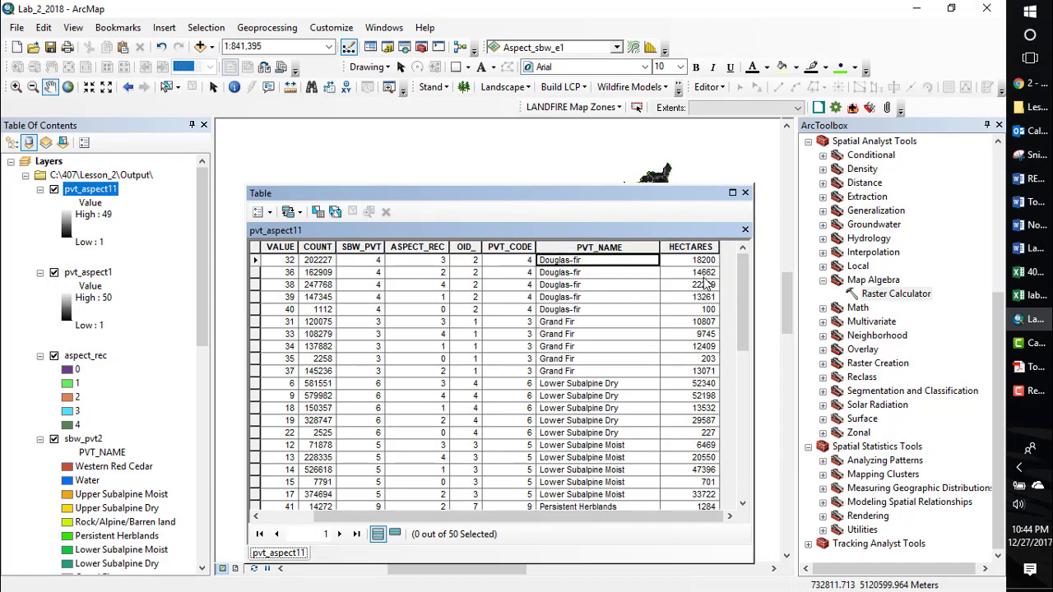